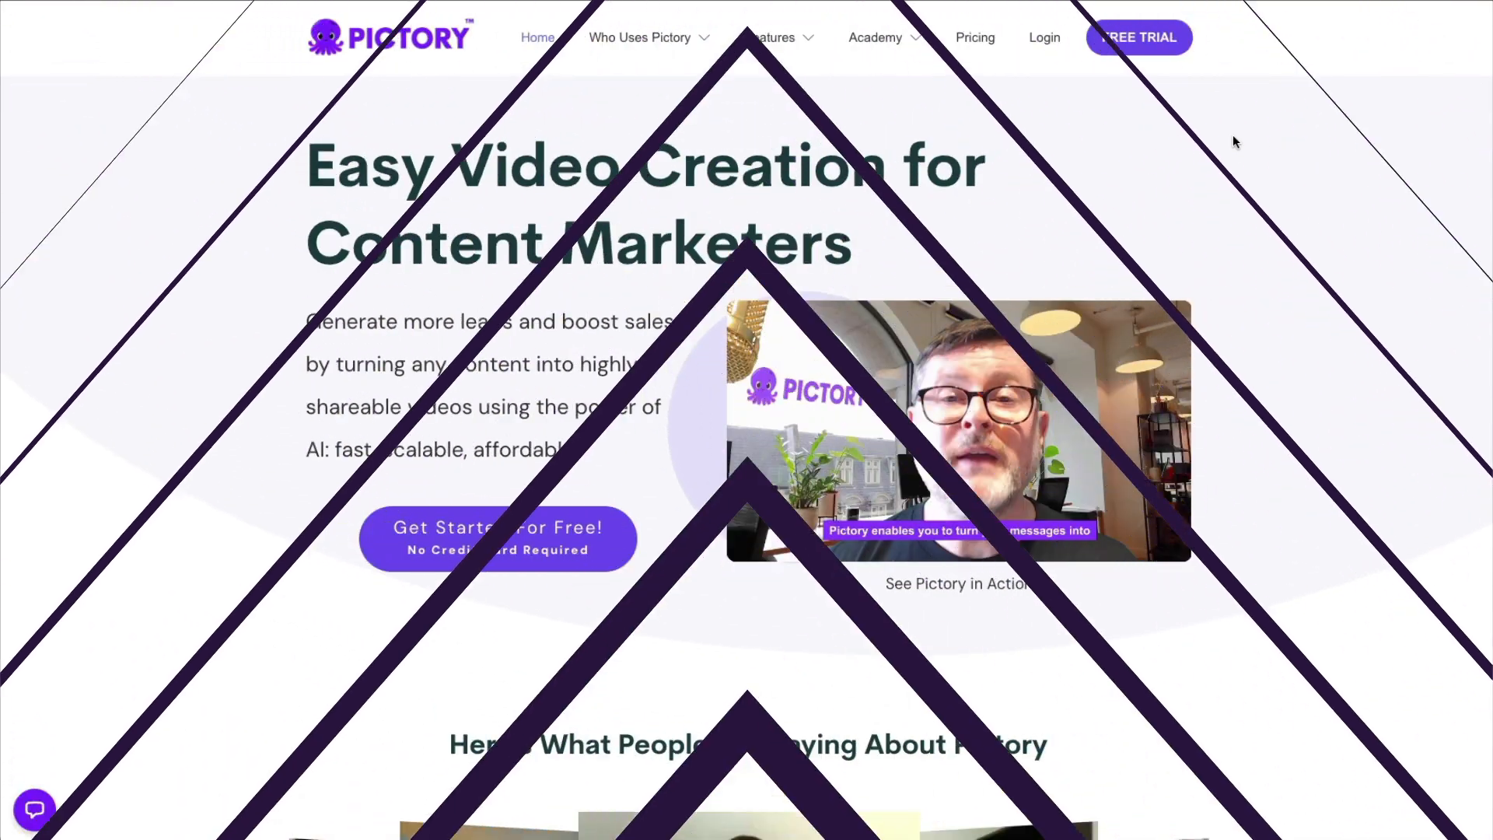
Open the Vidnami Users page from the audience list and read through its benefits and user testimonials.
{"action": "scroll", "coordinate": [1276, 185], "scroll_direction": "down", "scroll_amount": 2}
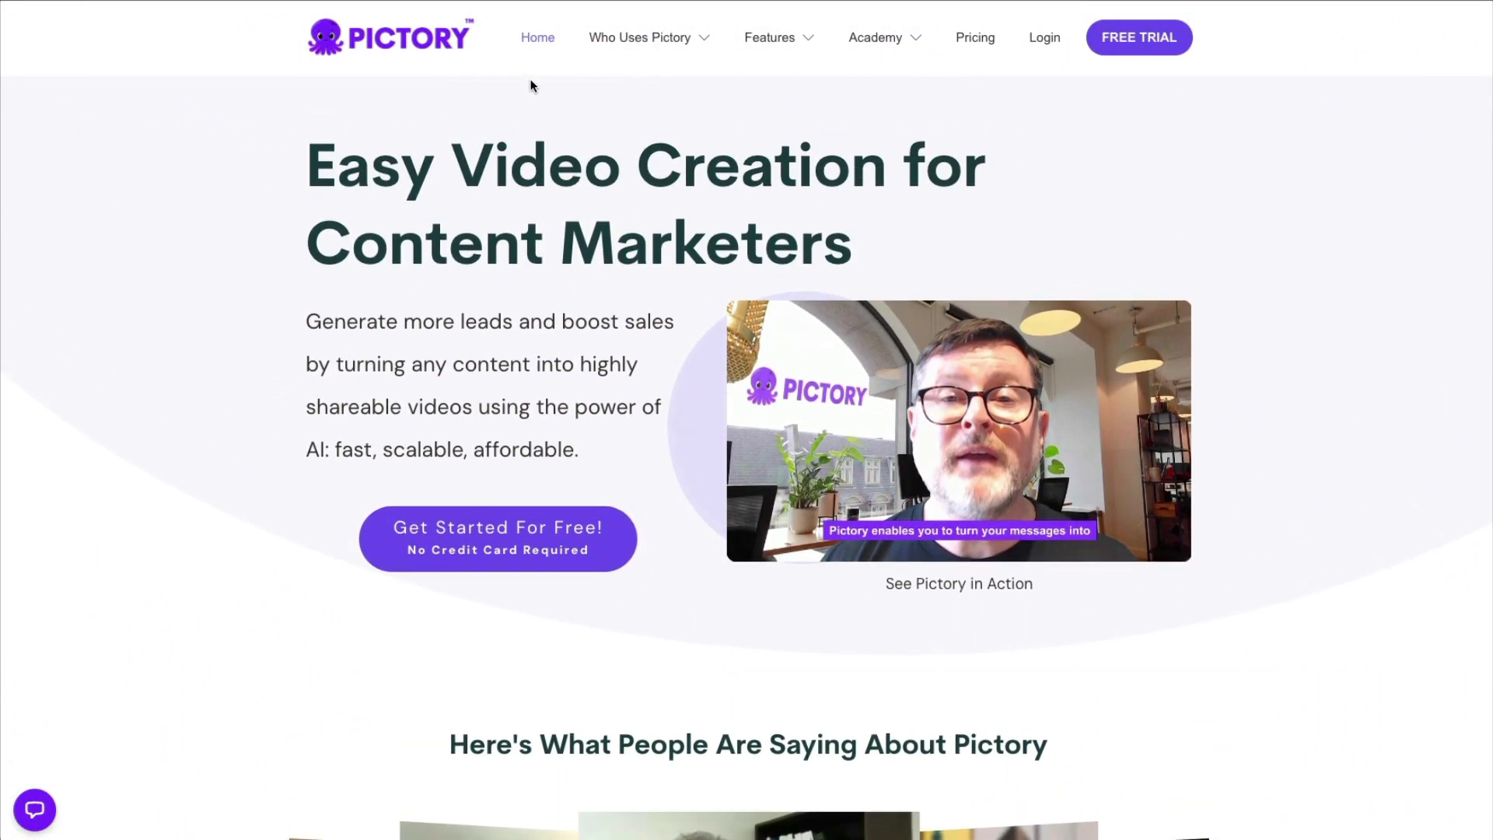
{"action": "mouse_move", "coordinate": [633, 46]}
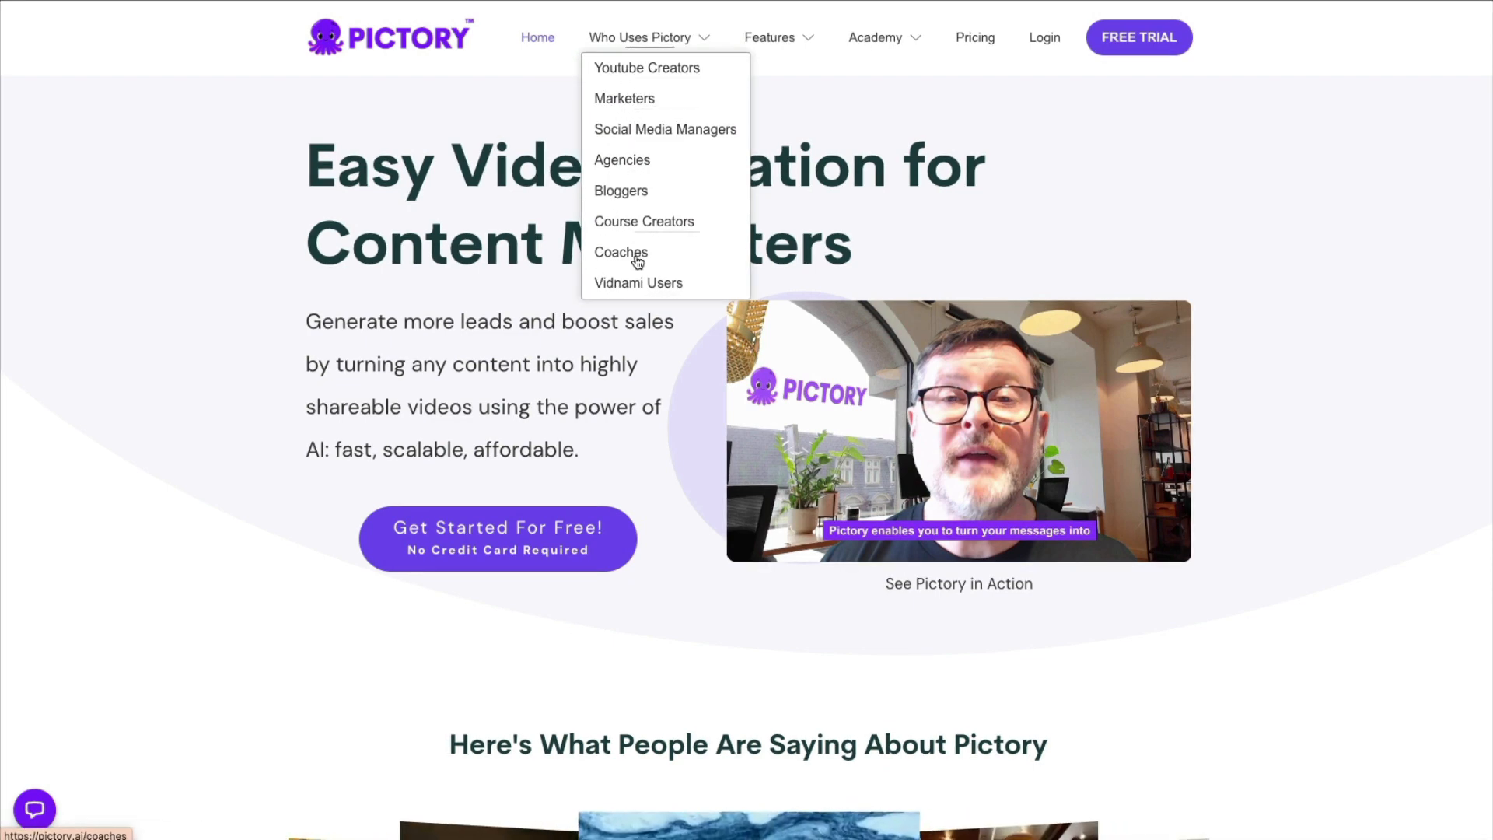
{"action": "left_click", "coordinate": [627, 291]}
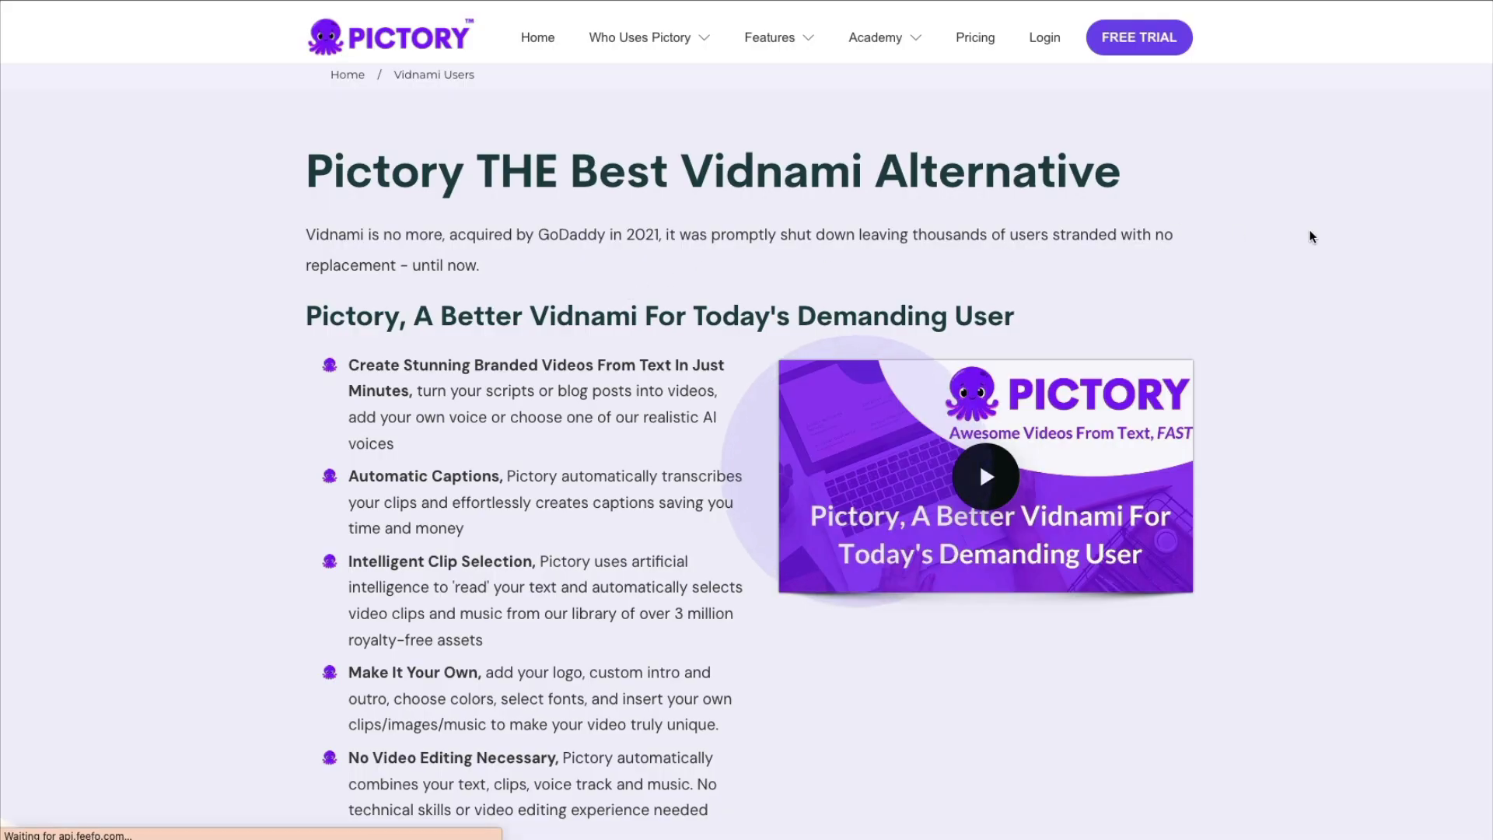
{"action": "scroll", "coordinate": [1311, 236], "scroll_direction": "down", "scroll_amount": 5}
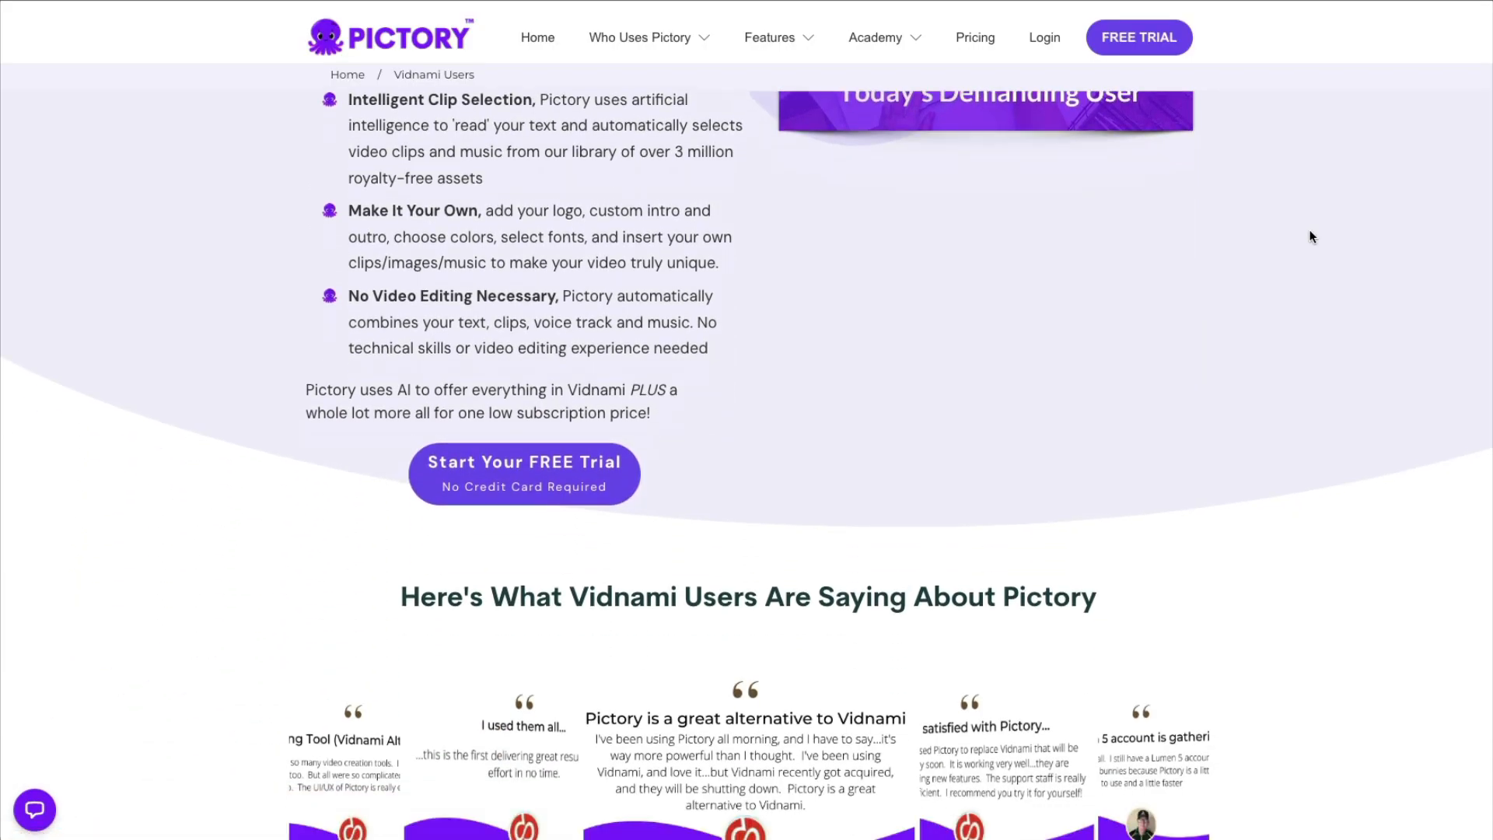
{"action": "scroll", "coordinate": [1217, 234], "scroll_direction": "down", "scroll_amount": 6}
{"action": "scroll", "coordinate": [1217, 233], "scroll_direction": "up", "scroll_amount": 11}
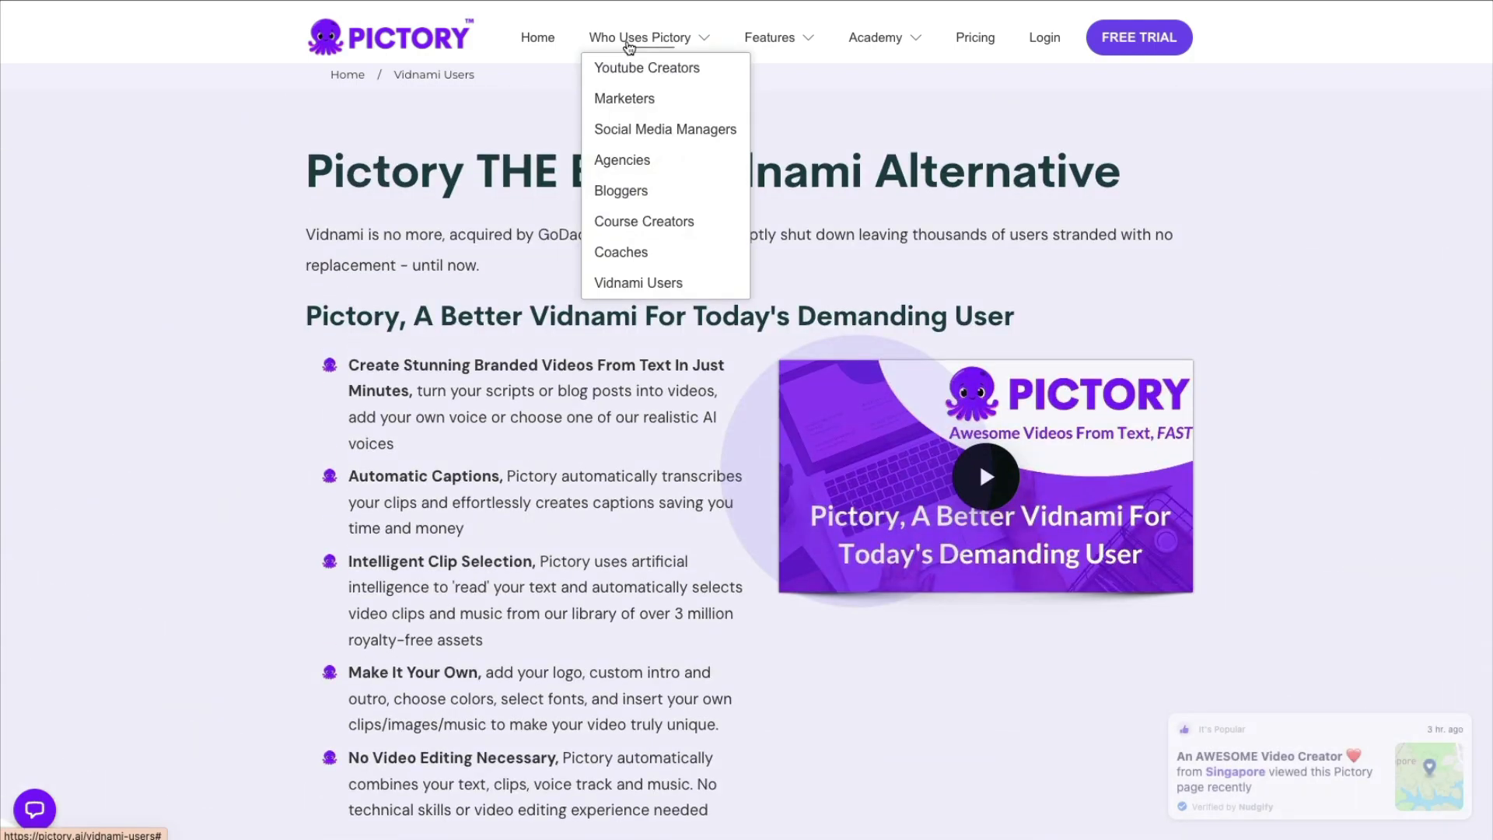
Open the All Features page, review its feature sections, and look over the Academy resources.
{"action": "mouse_move", "coordinate": [795, 53]}
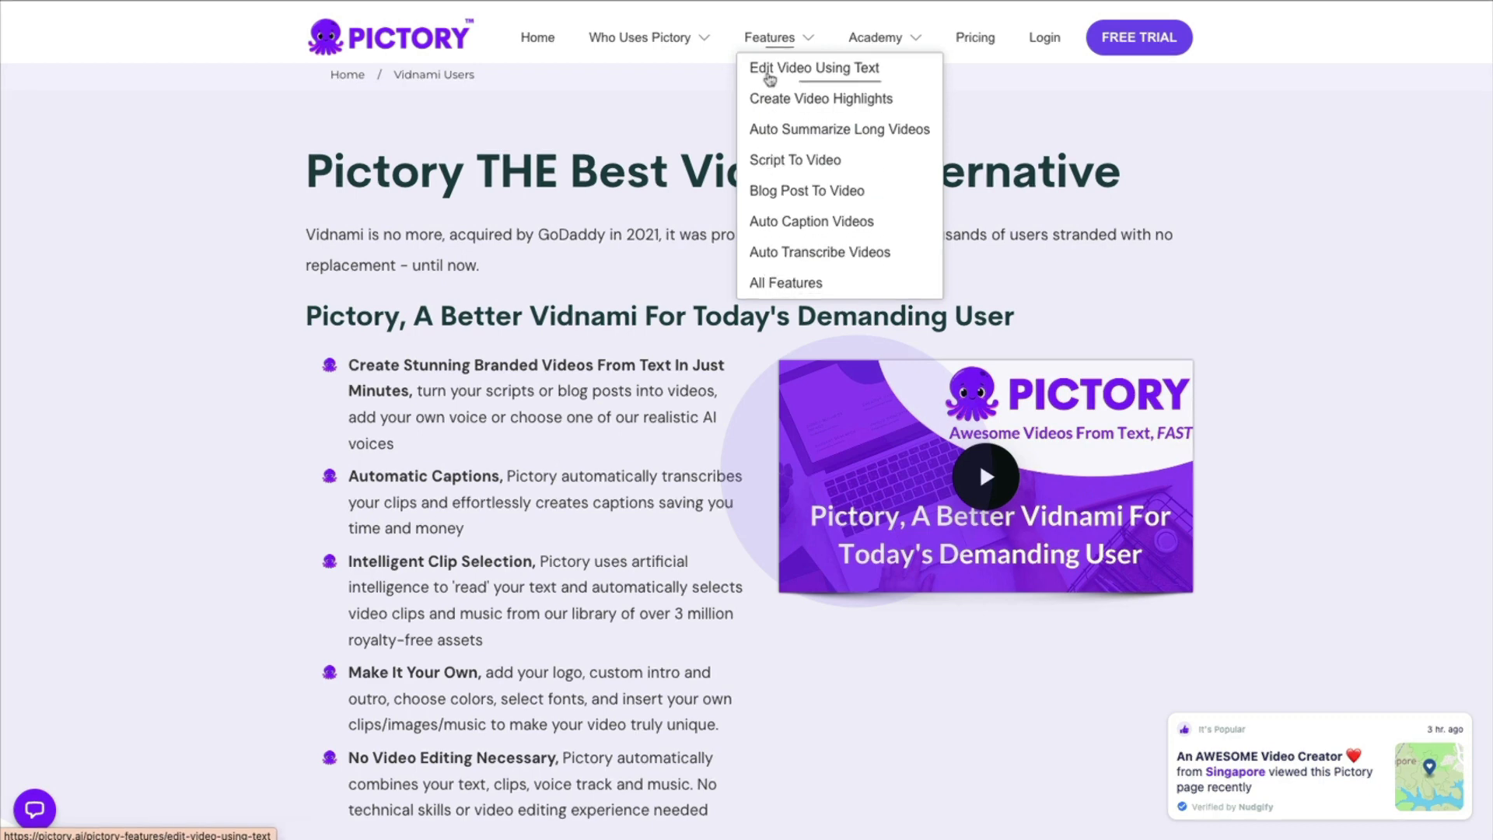
{"action": "left_click", "coordinate": [774, 289]}
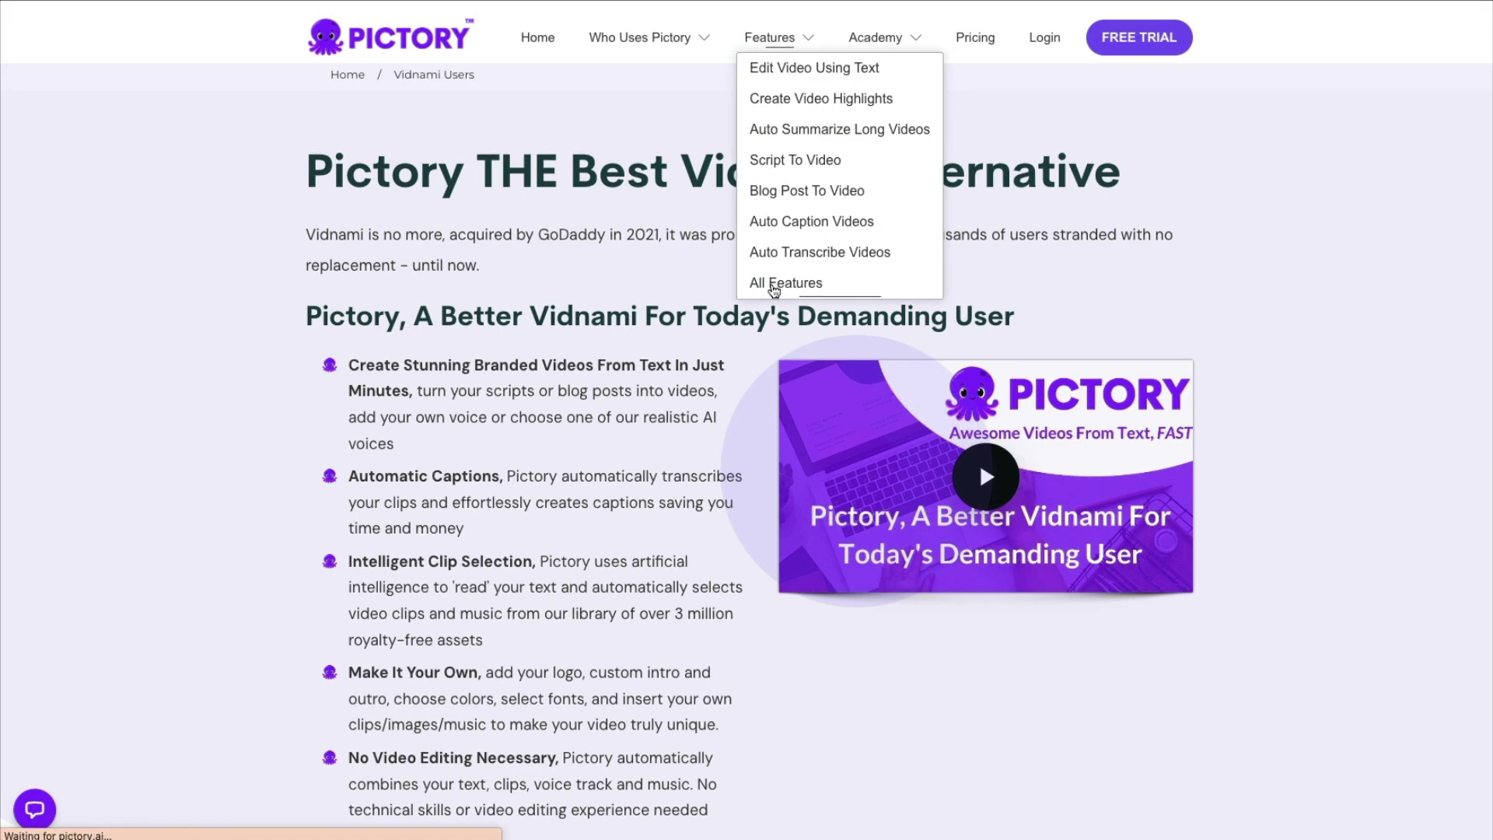
{"action": "scroll", "coordinate": [1167, 430], "scroll_direction": "down", "scroll_amount": 3}
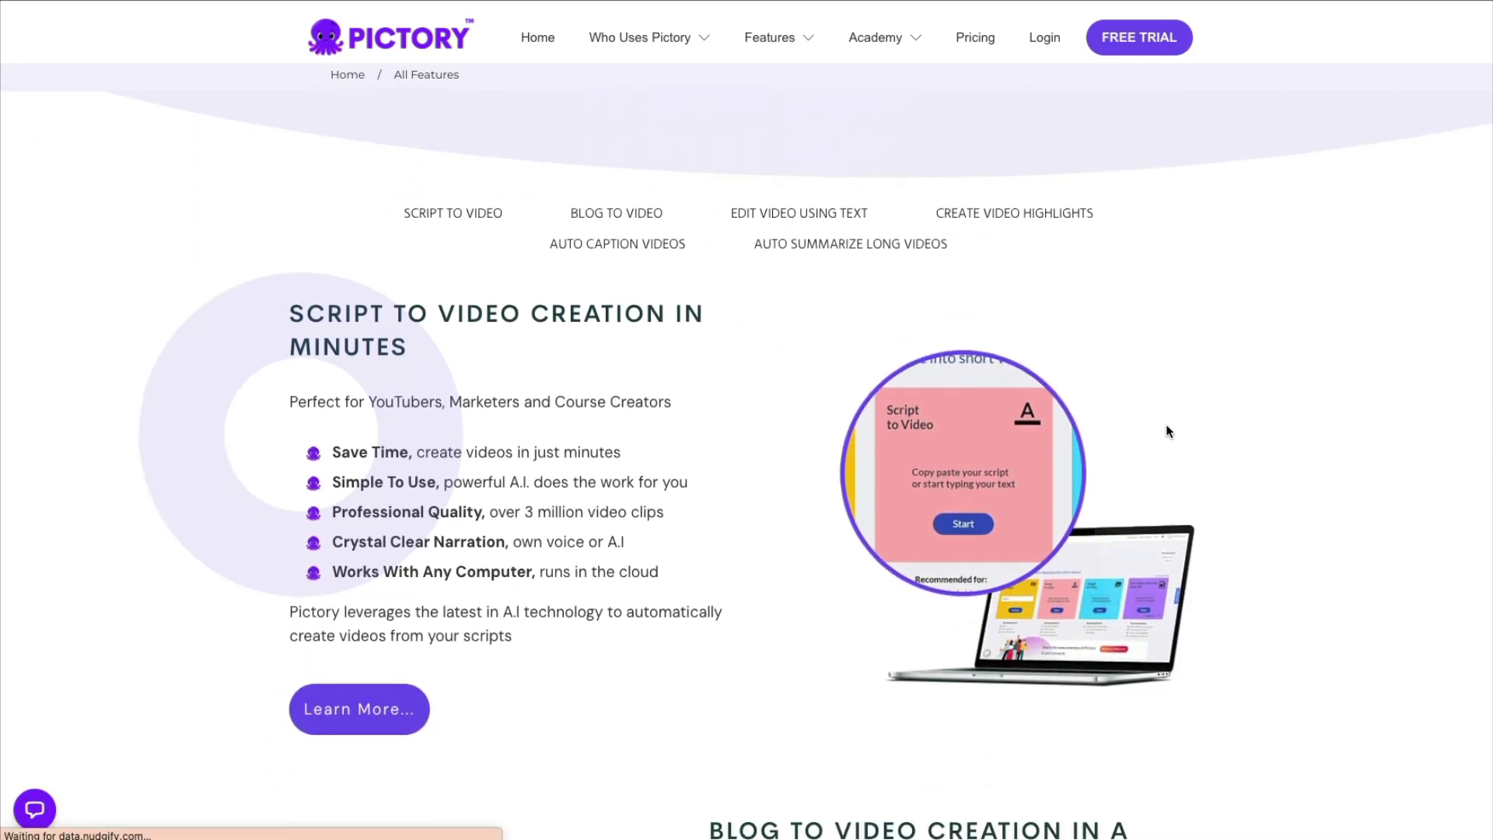
{"action": "scroll", "coordinate": [1166, 430], "scroll_direction": "down", "scroll_amount": 10}
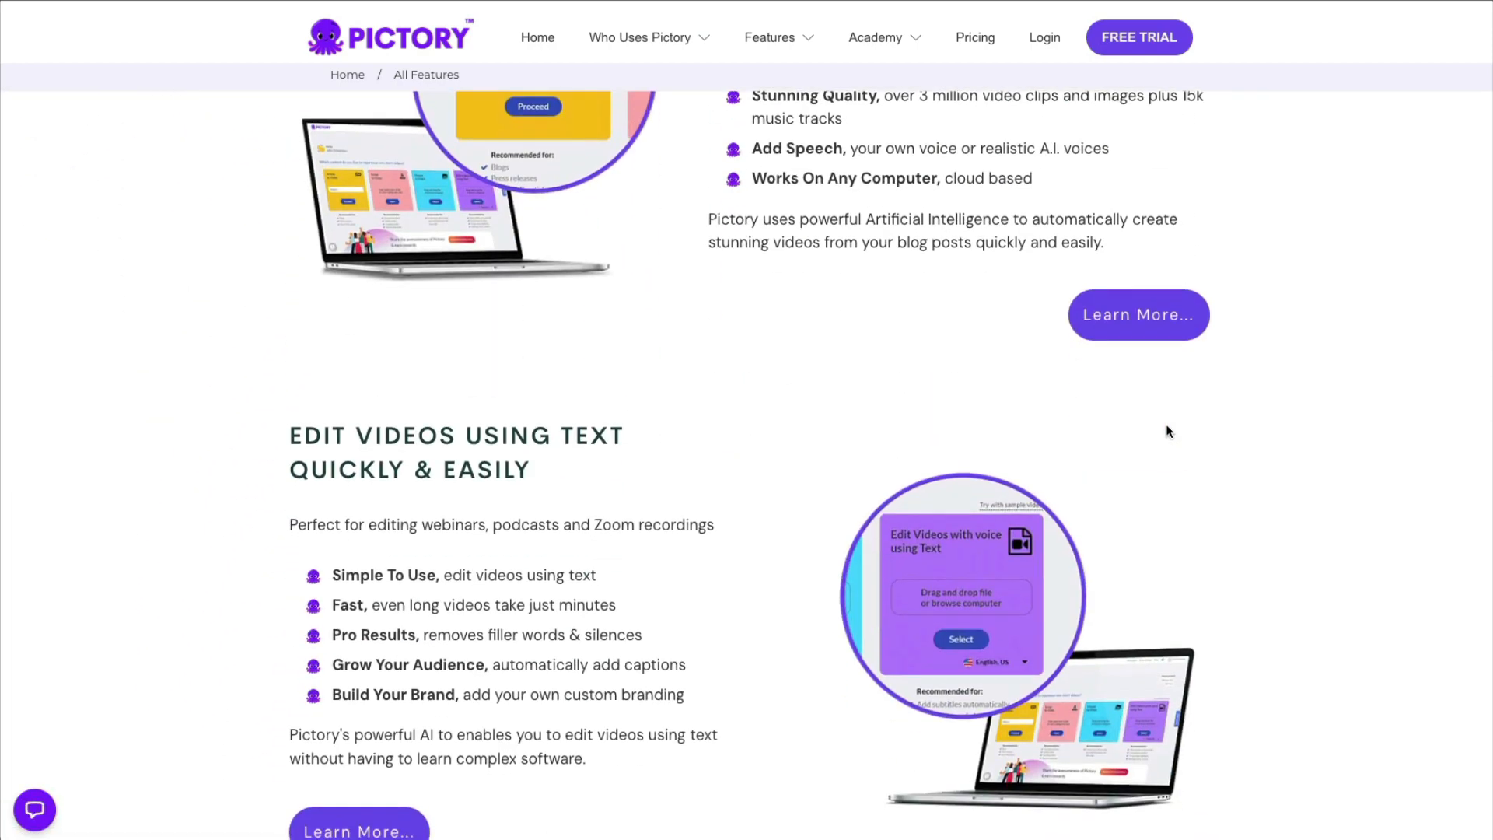
{"action": "scroll", "coordinate": [1165, 430], "scroll_direction": "down", "scroll_amount": 6}
{"action": "mouse_move", "coordinate": [882, 48]}
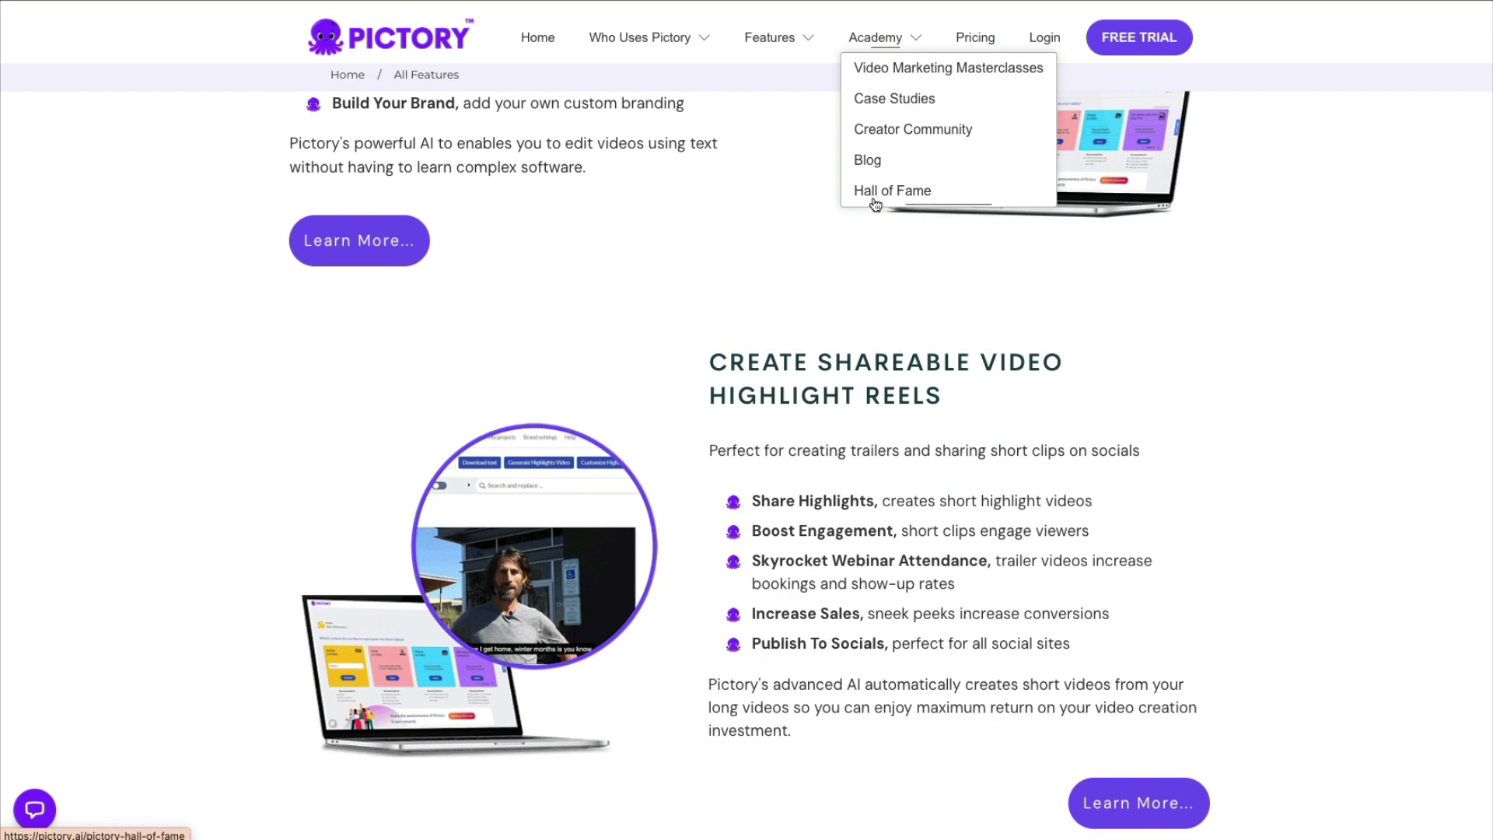
Open the Pricing page and review the free trial offer and the annual Standard, Premium and Teams plans.
{"action": "left_click", "coordinate": [975, 44]}
{"action": "scroll", "coordinate": [1181, 335], "scroll_direction": "down", "scroll_amount": 1}
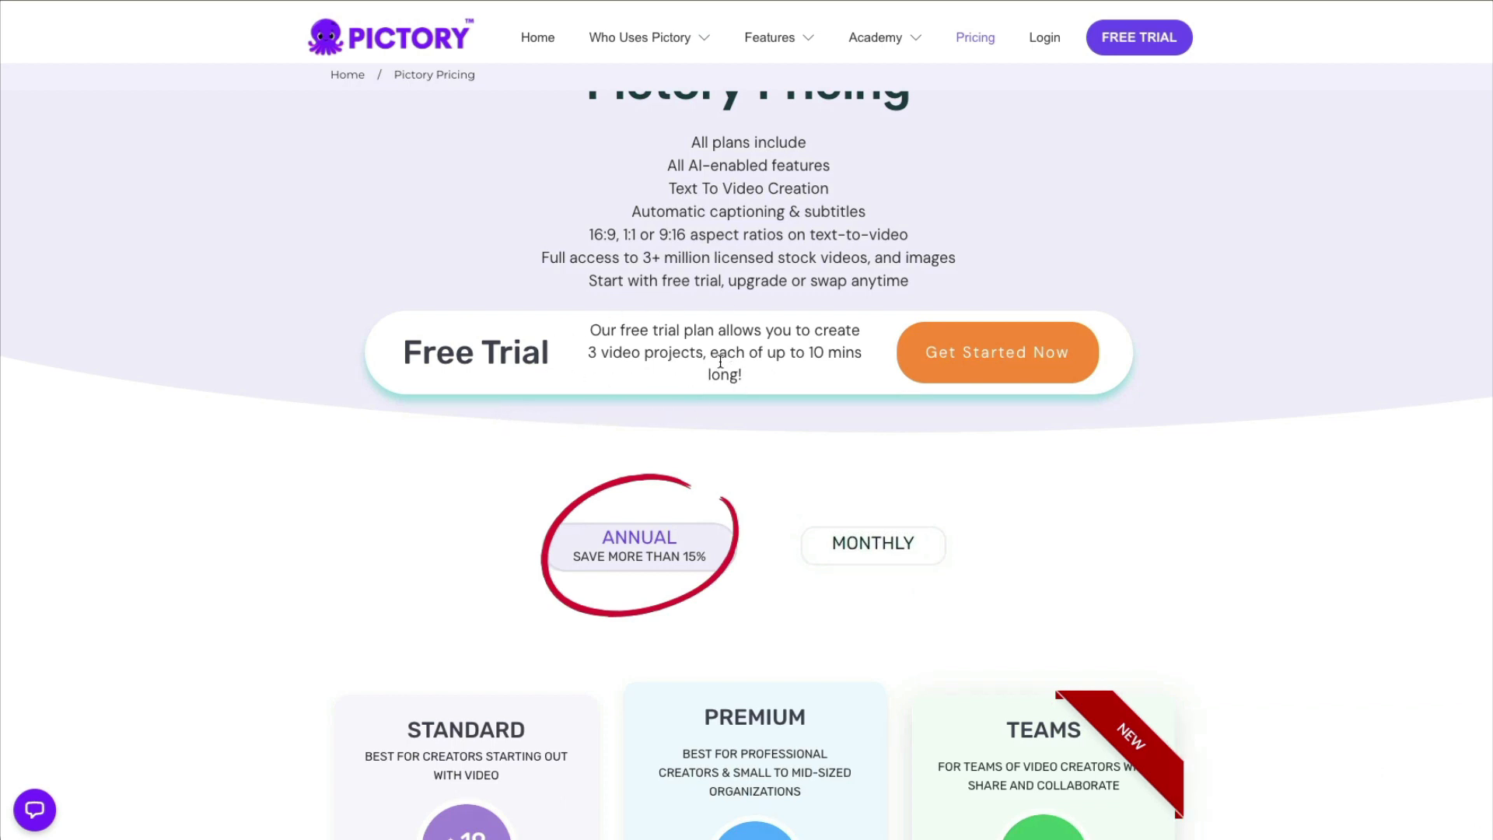
{"action": "scroll", "coordinate": [858, 457], "scroll_direction": "down", "scroll_amount": 5}
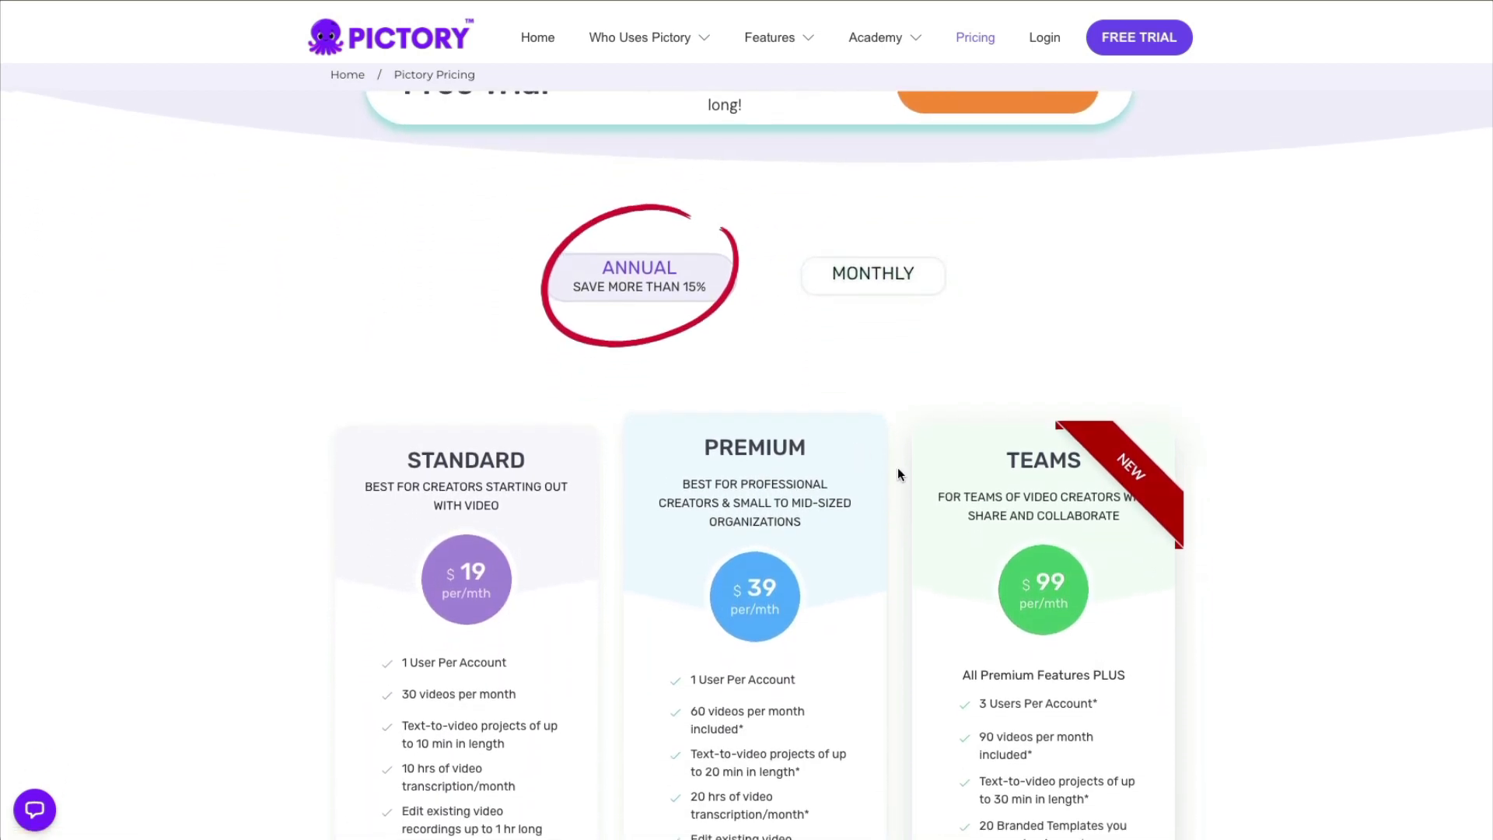
{"action": "scroll", "coordinate": [897, 468], "scroll_direction": "down", "scroll_amount": 2}
{"action": "scroll", "coordinate": [898, 468], "scroll_direction": "up", "scroll_amount": 2}
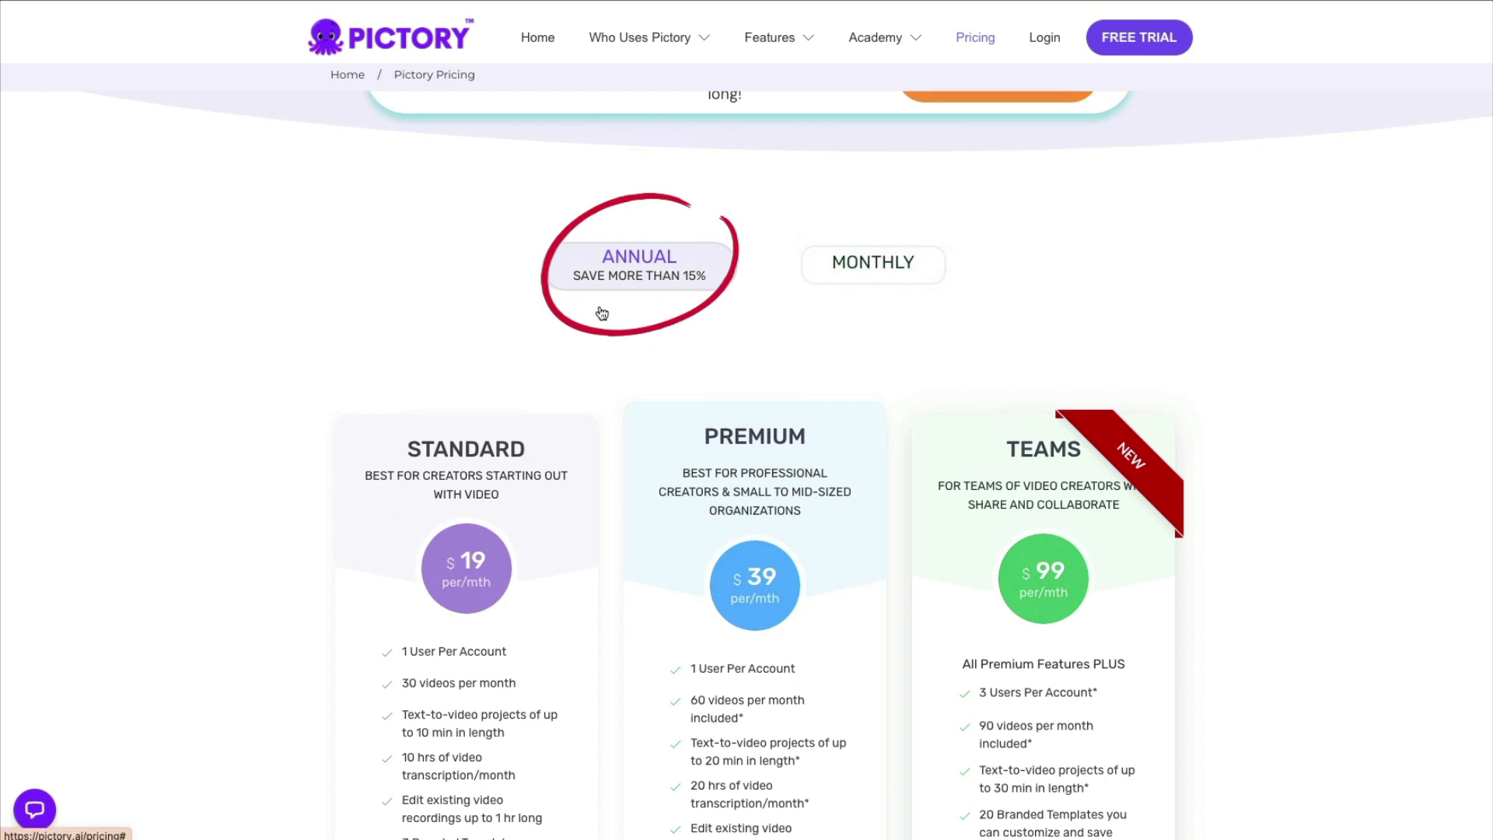
Switch the pricing to monthly billing and compare what the three plans include.
{"action": "left_click", "coordinate": [869, 275]}
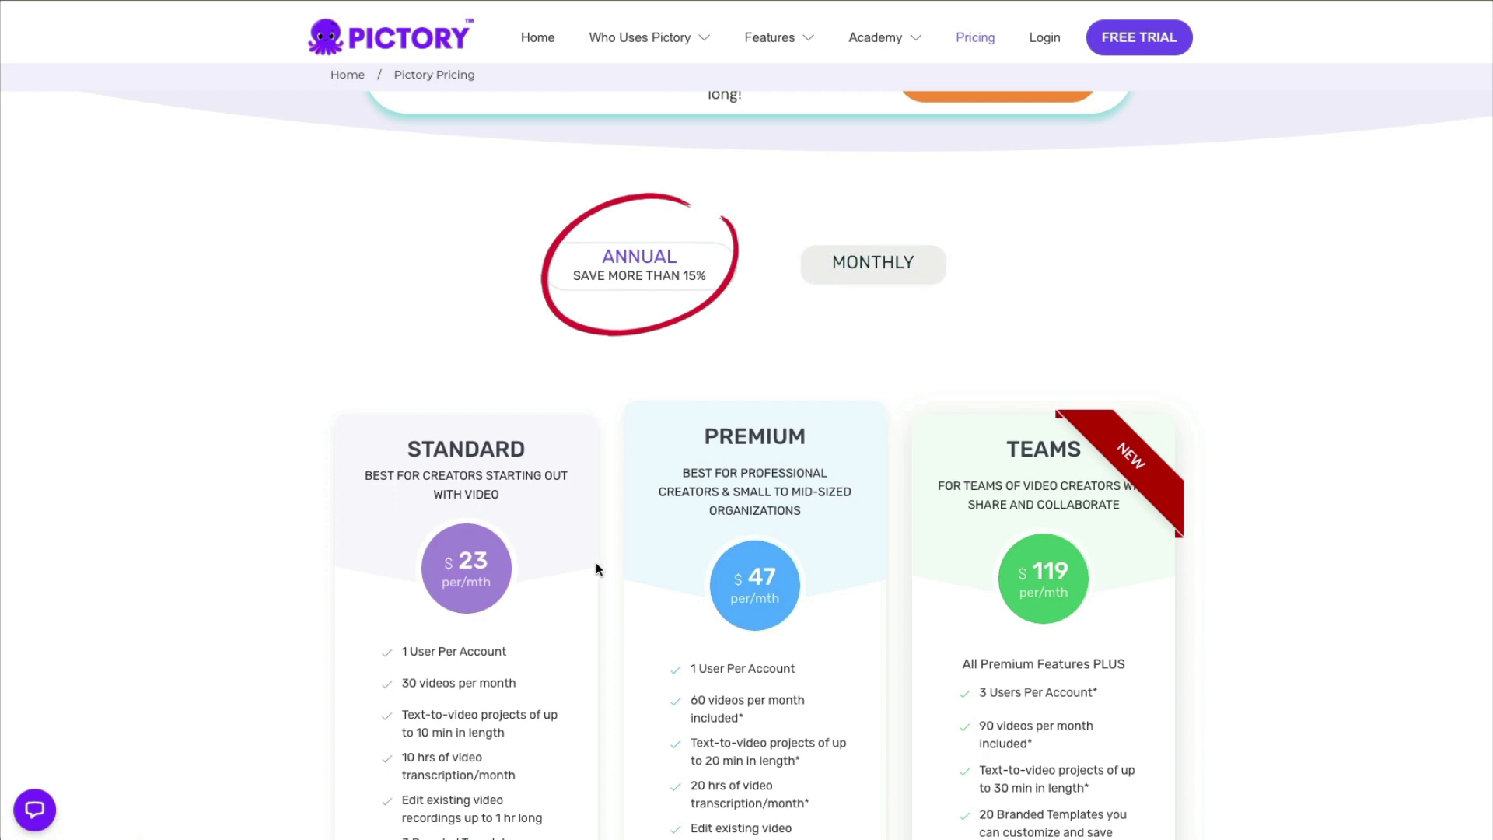
{"action": "scroll", "coordinate": [606, 563], "scroll_direction": "down", "scroll_amount": 2}
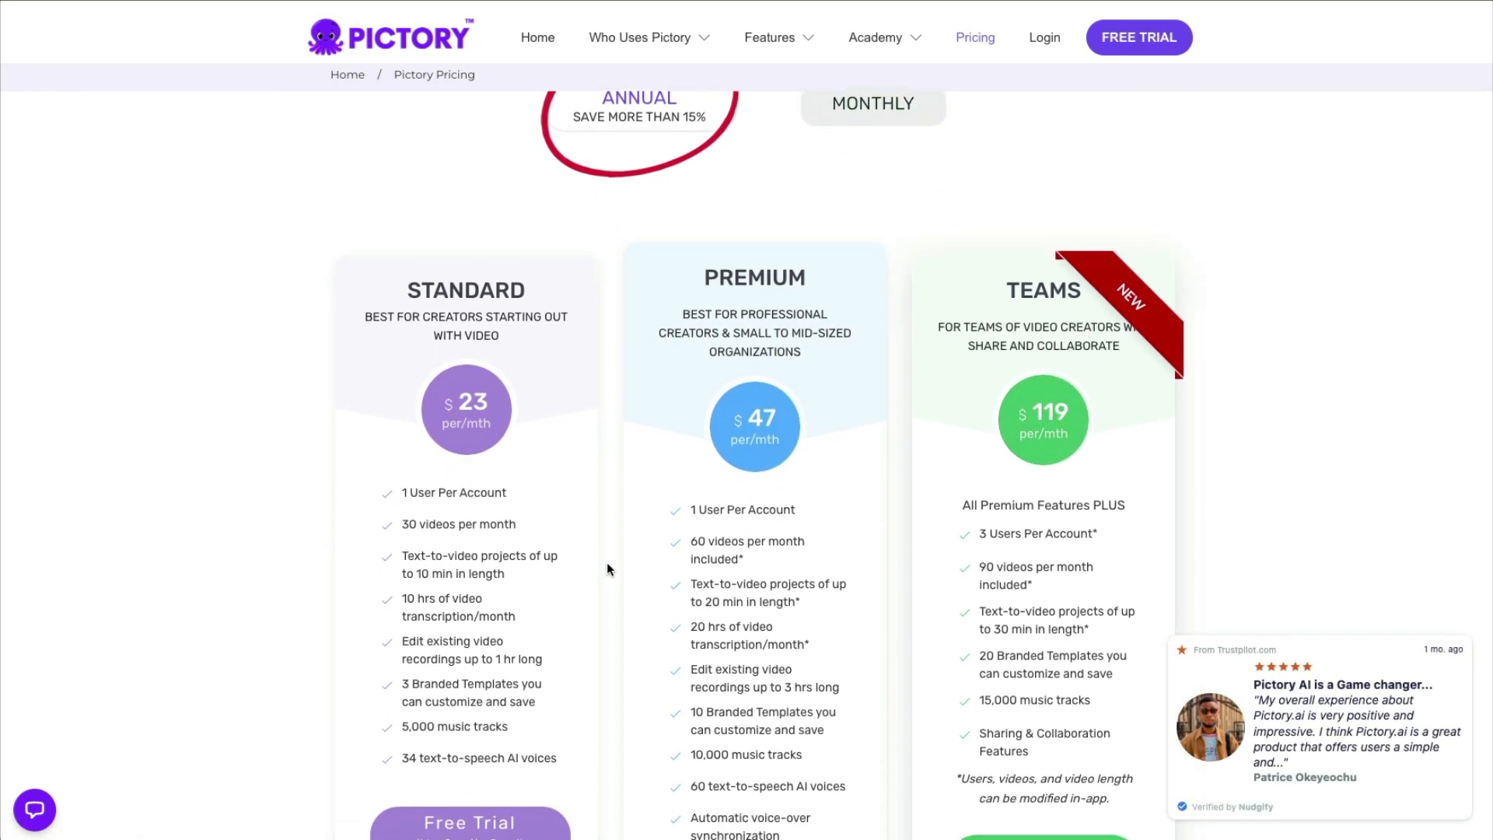
{"action": "scroll", "coordinate": [607, 563], "scroll_direction": "down", "scroll_amount": 1}
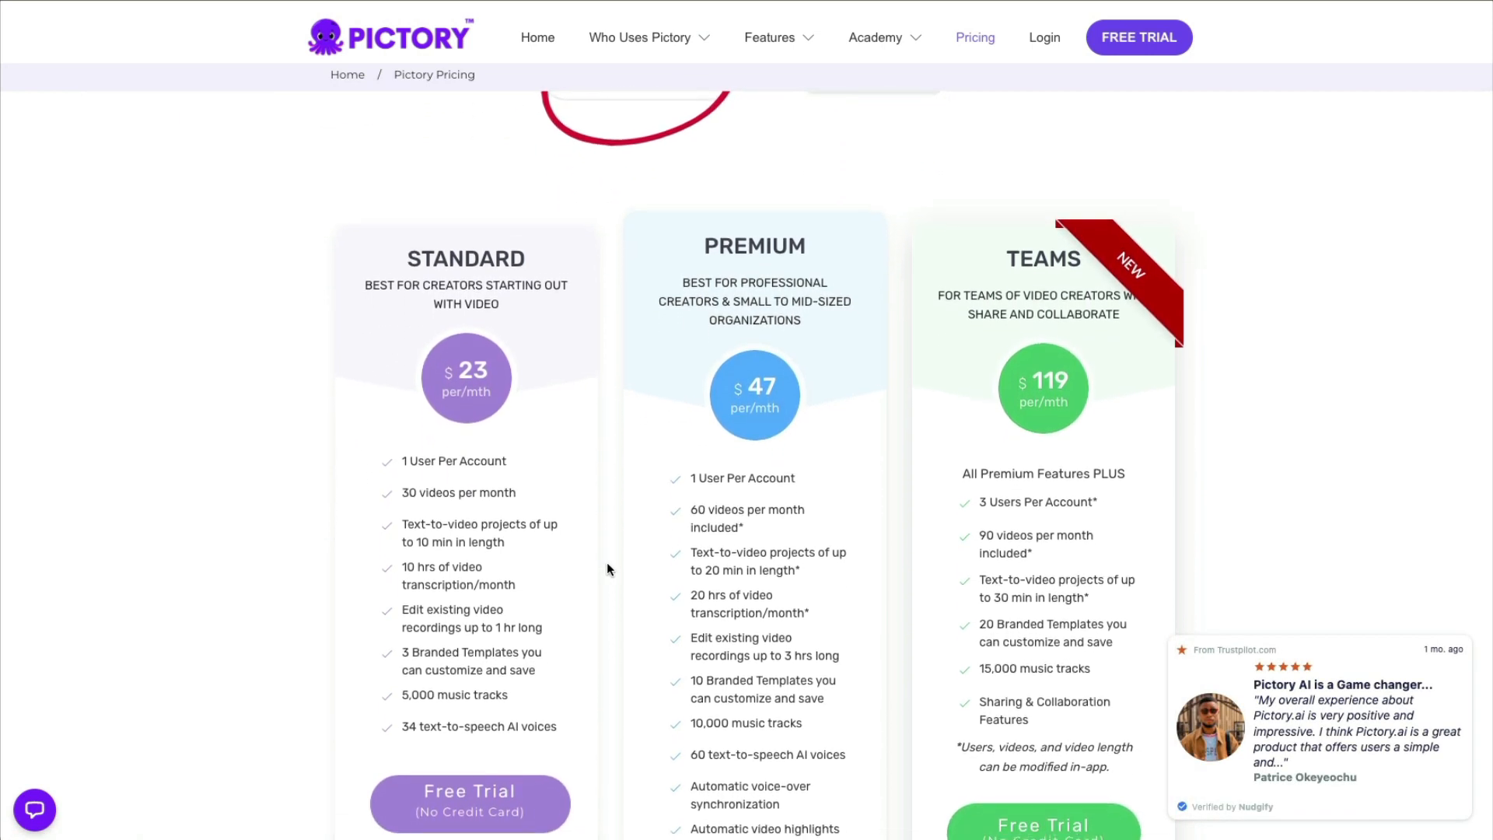
{"action": "scroll", "coordinate": [608, 566], "scroll_direction": "up", "scroll_amount": 1}
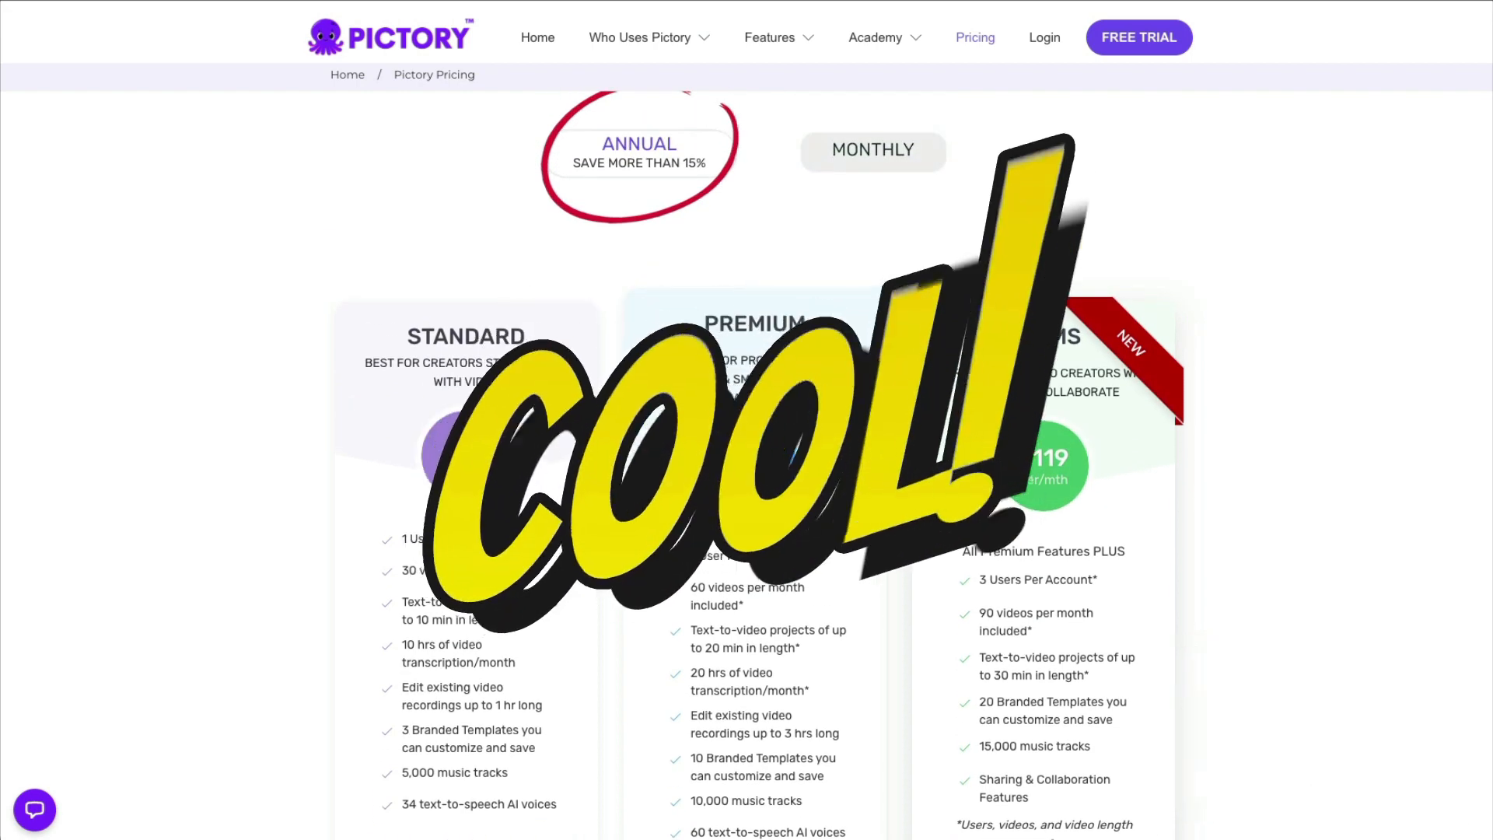
{"action": "scroll", "coordinate": [607, 563], "scroll_direction": "down", "scroll_amount": 1}
{"action": "scroll", "coordinate": [607, 563], "scroll_direction": "down", "scroll_amount": 2}
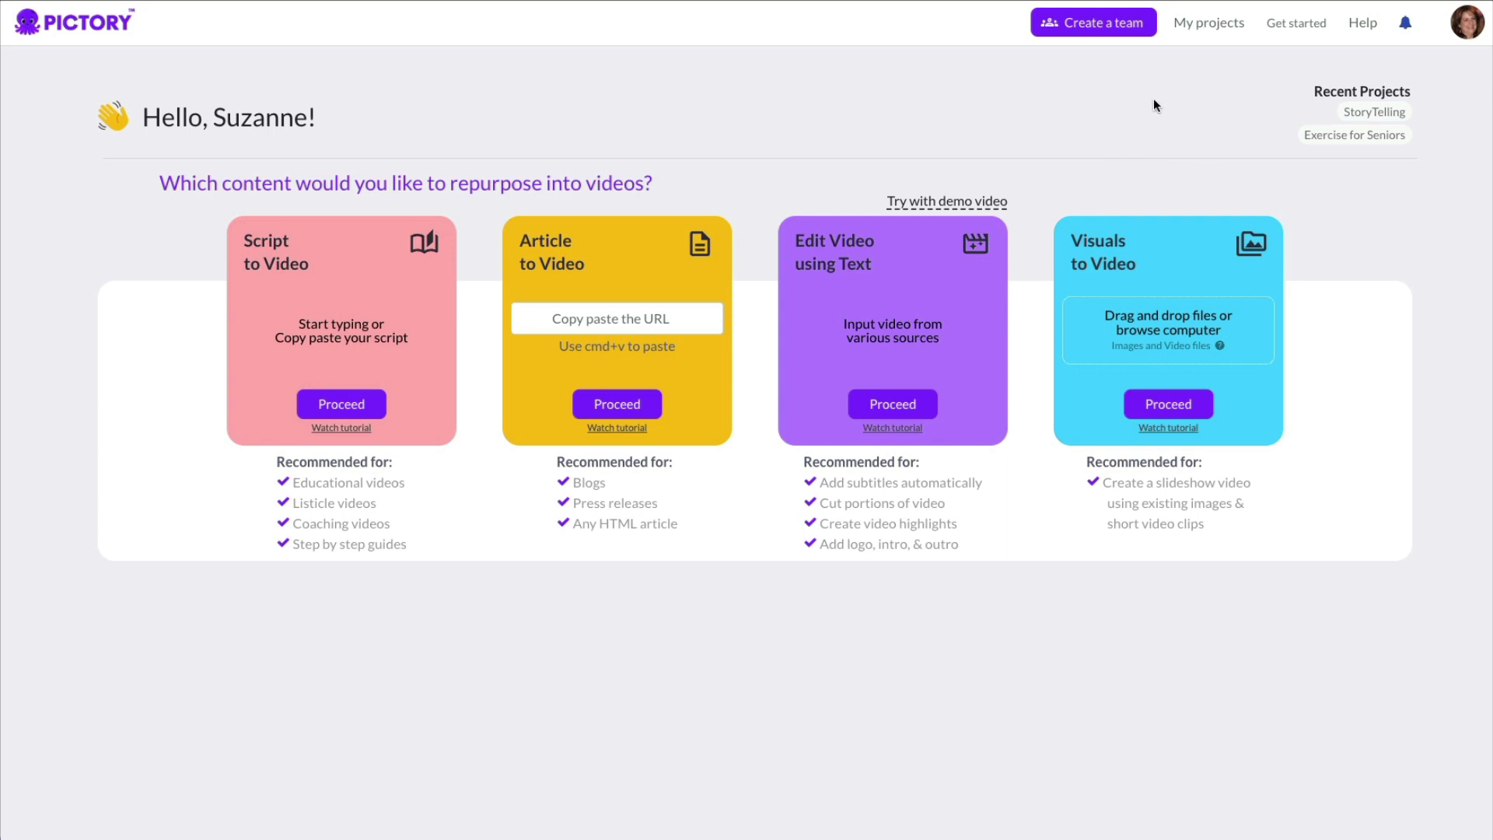
Open Pictory's training video playlists on YouTube and browse through the whole row of created playlists.
{"action": "left_click", "coordinate": [1298, 24]}
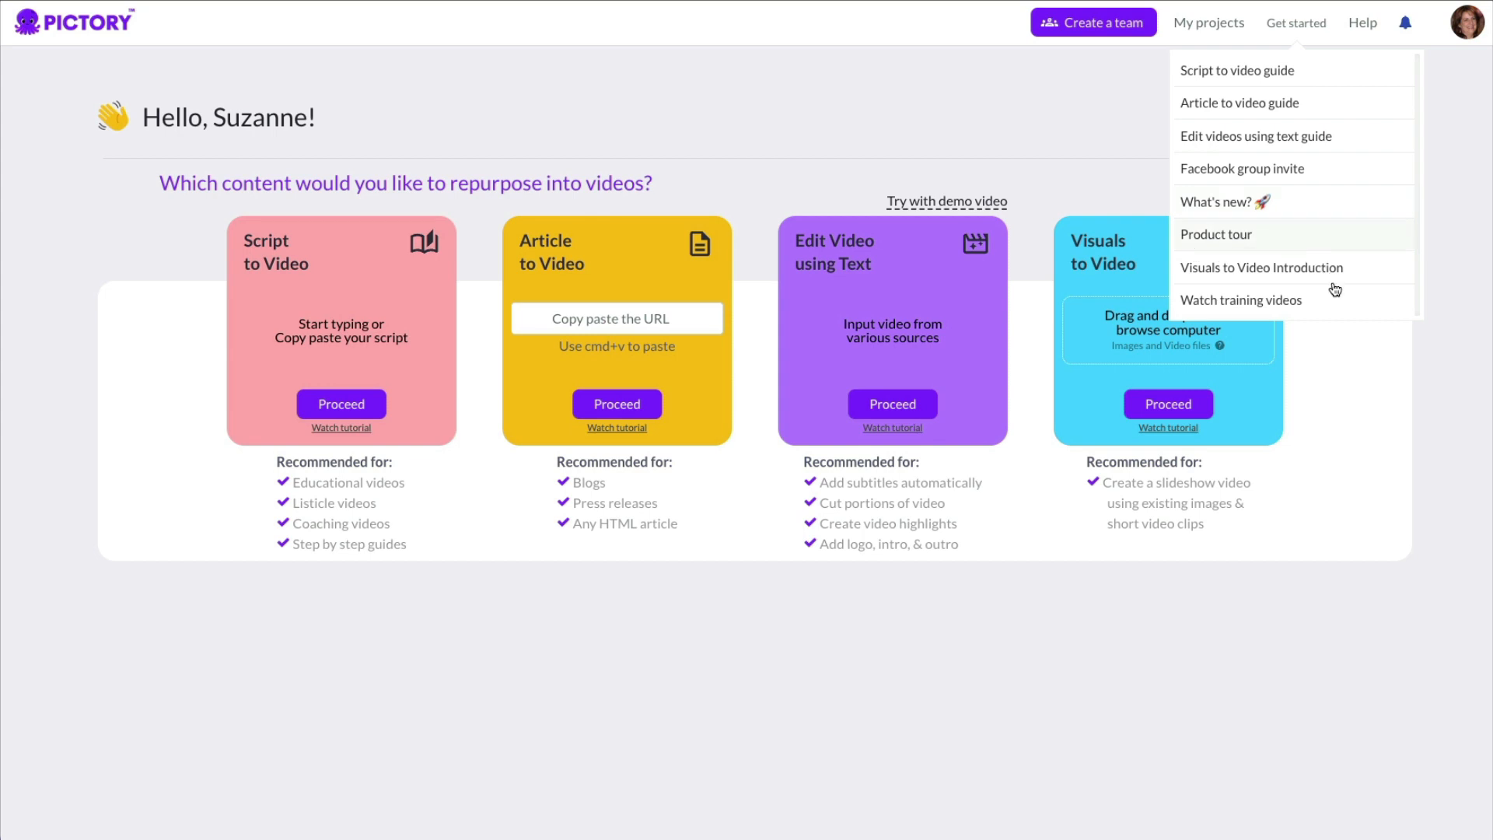
{"action": "left_click", "coordinate": [1228, 303]}
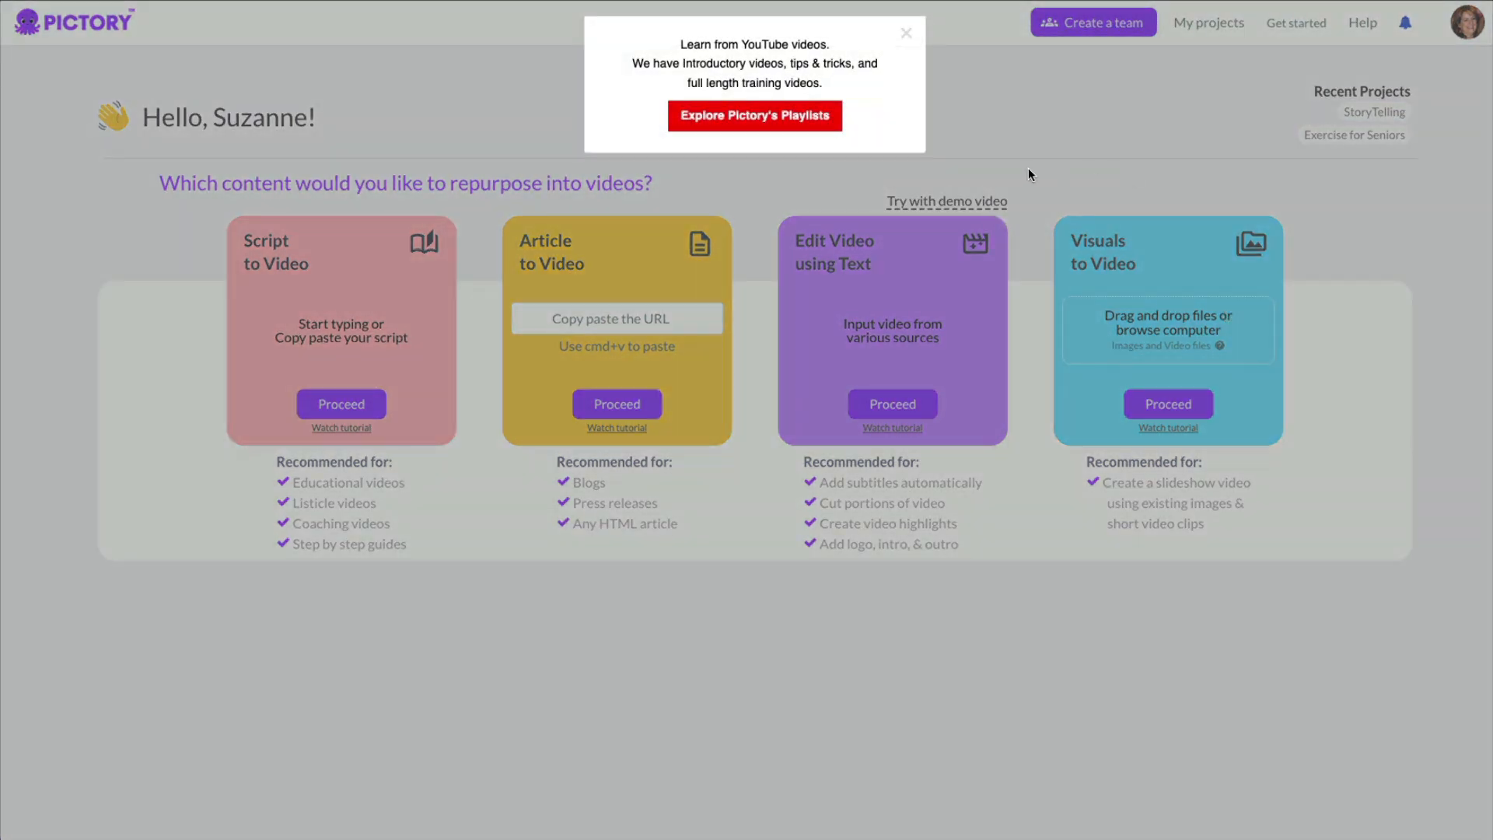
{"action": "left_click", "coordinate": [750, 118]}
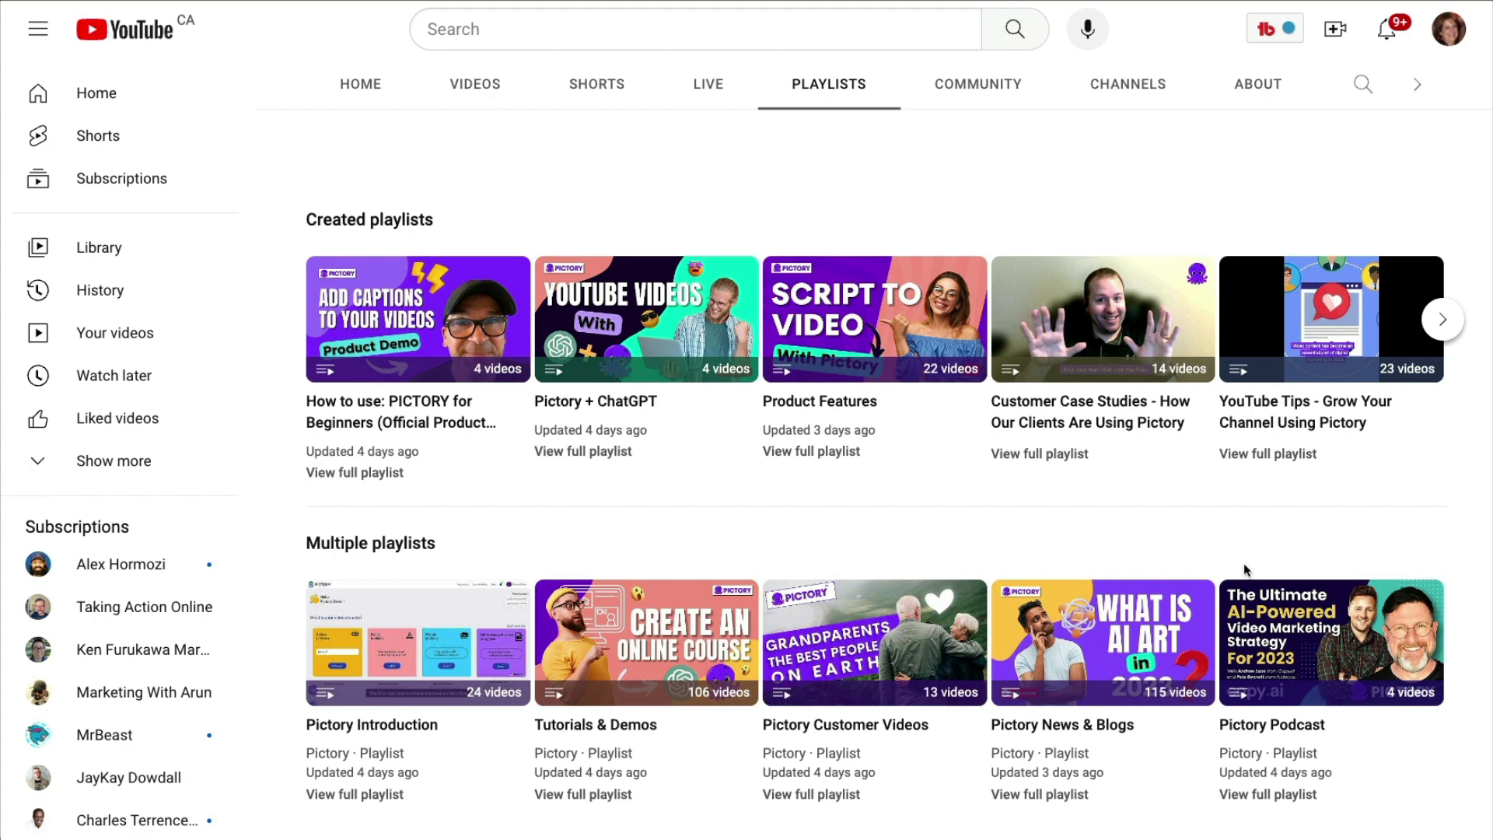
{"action": "left_click", "coordinate": [1444, 320]}
{"action": "left_click", "coordinate": [1443, 322]}
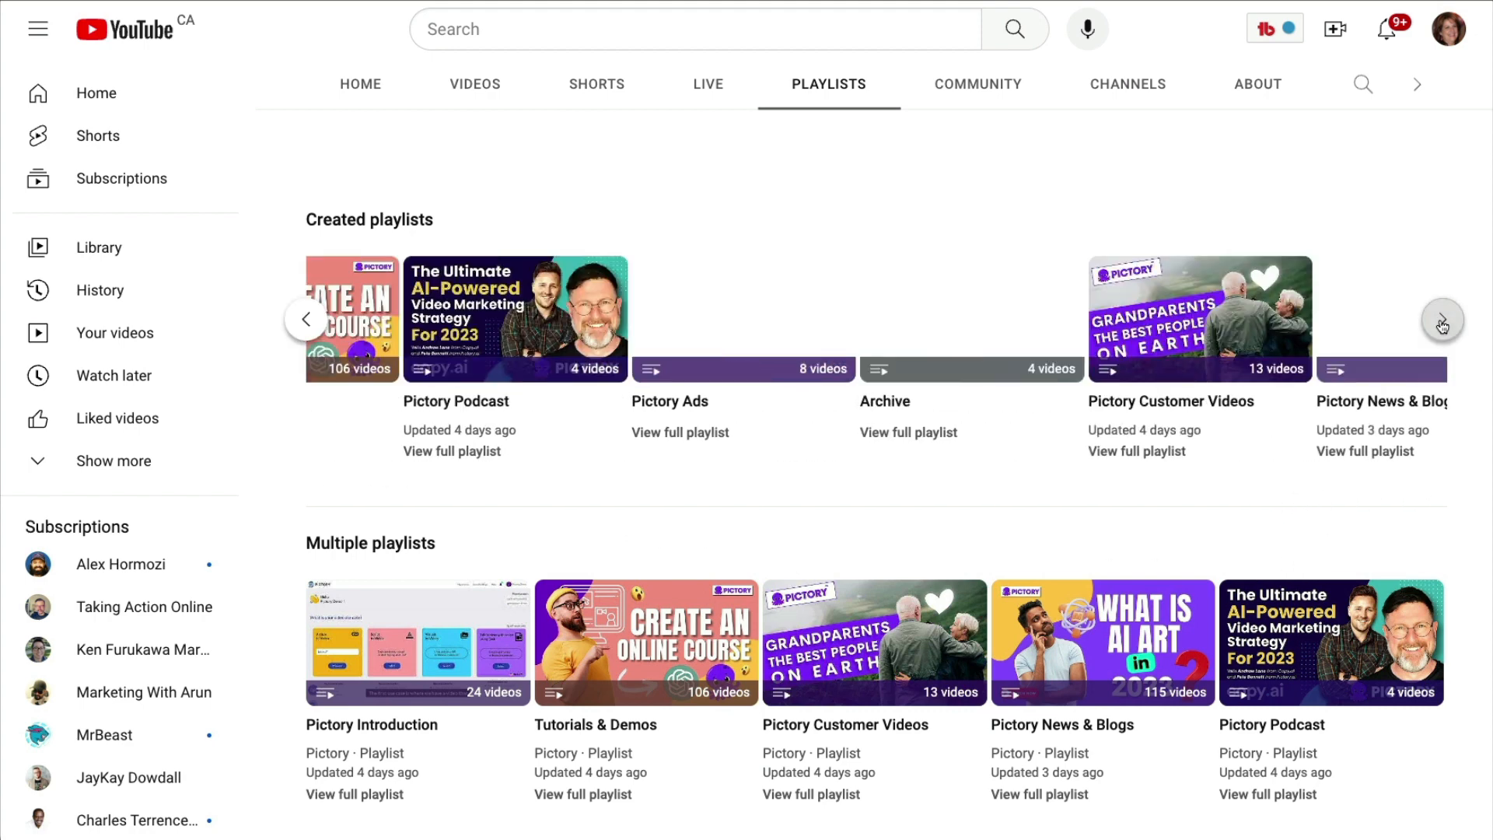
{"action": "left_click", "coordinate": [1443, 322]}
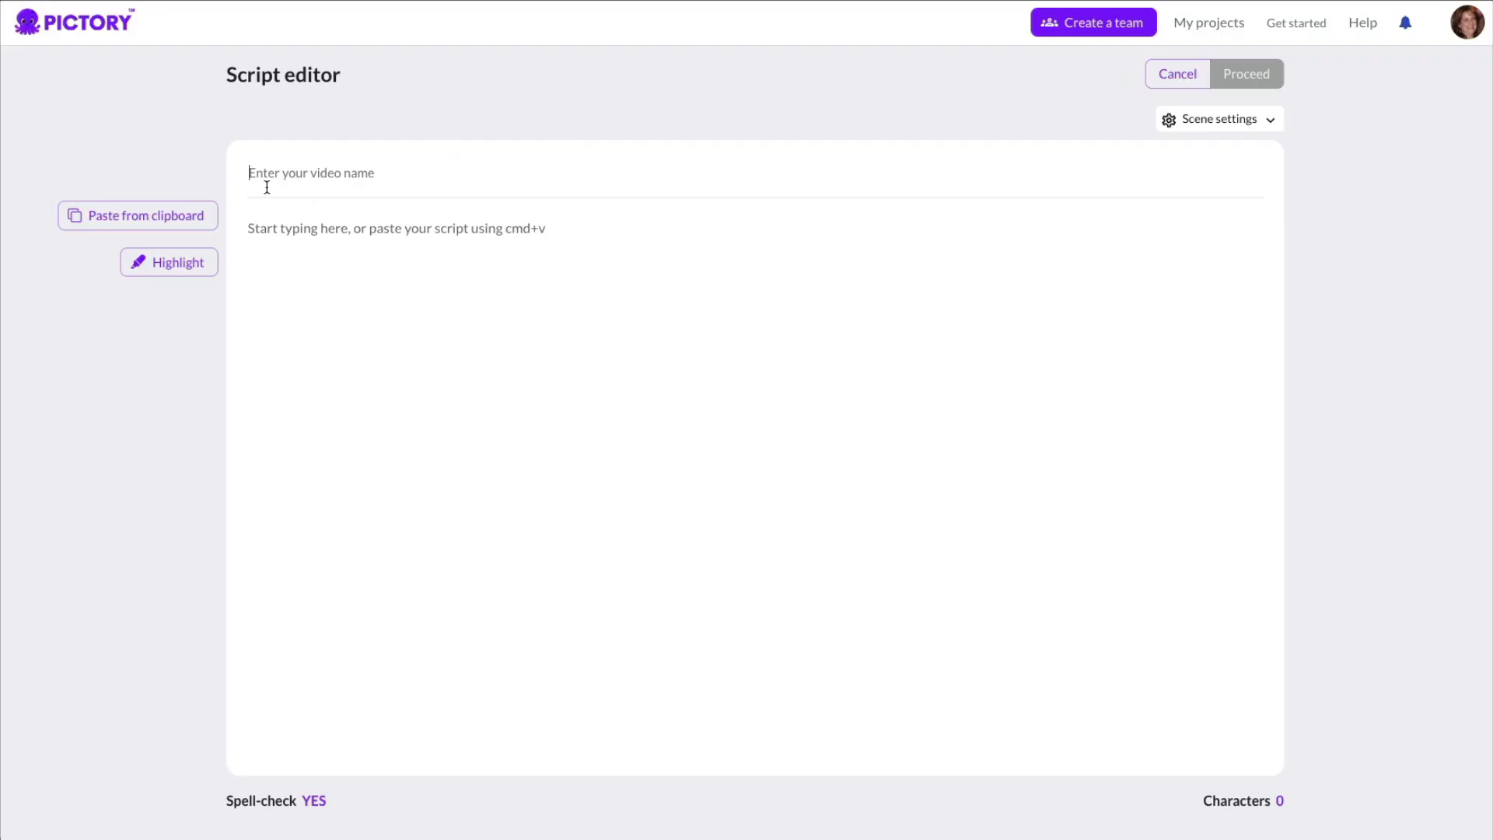
Set new scenes to be created on Both sentence and line breaks, and name the video "Entrepreneurs Journey".
{"action": "left_click", "coordinate": [1268, 121]}
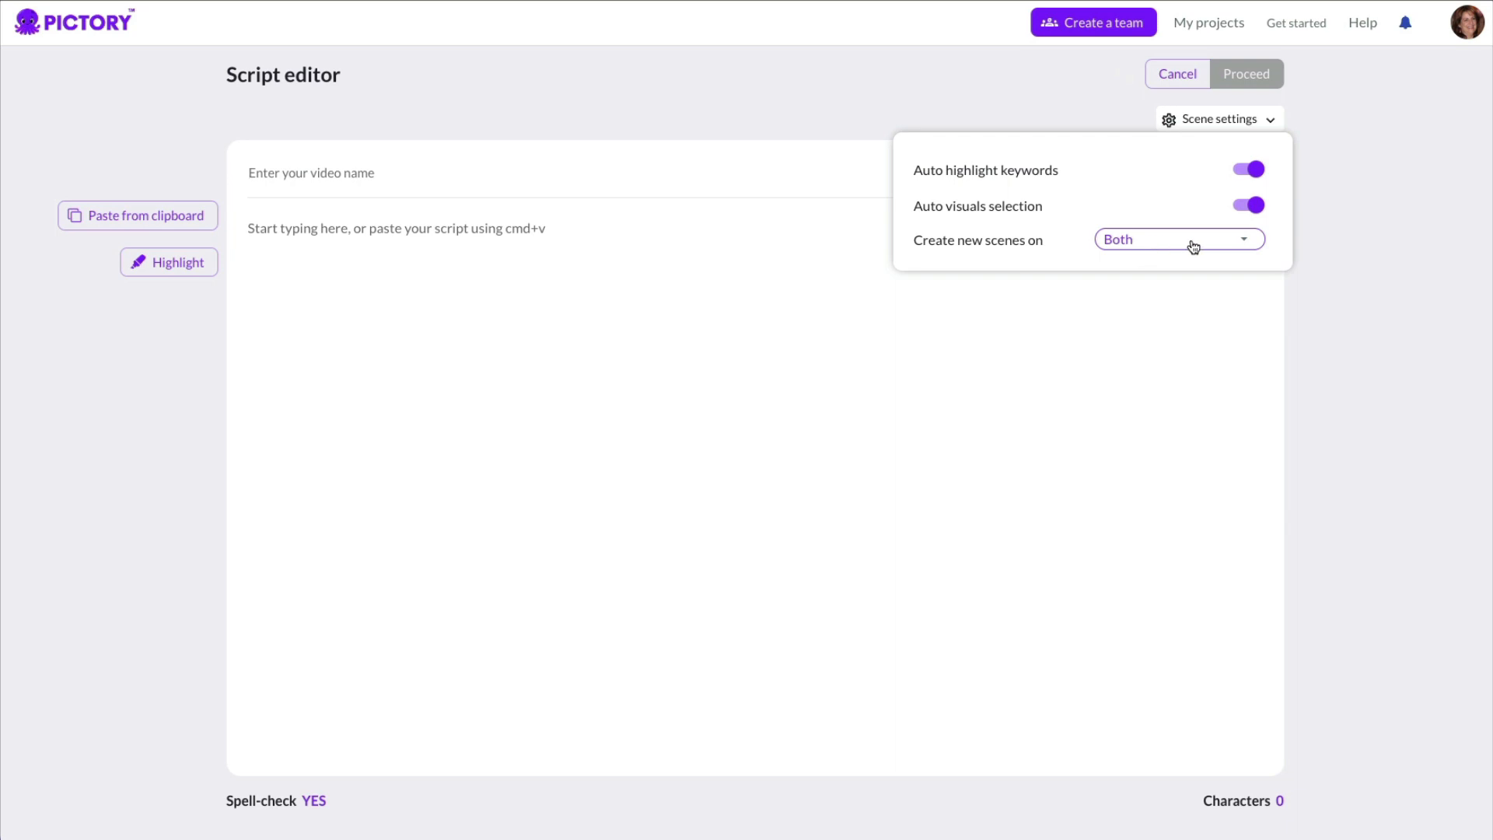
{"action": "left_click", "coordinate": [1240, 248]}
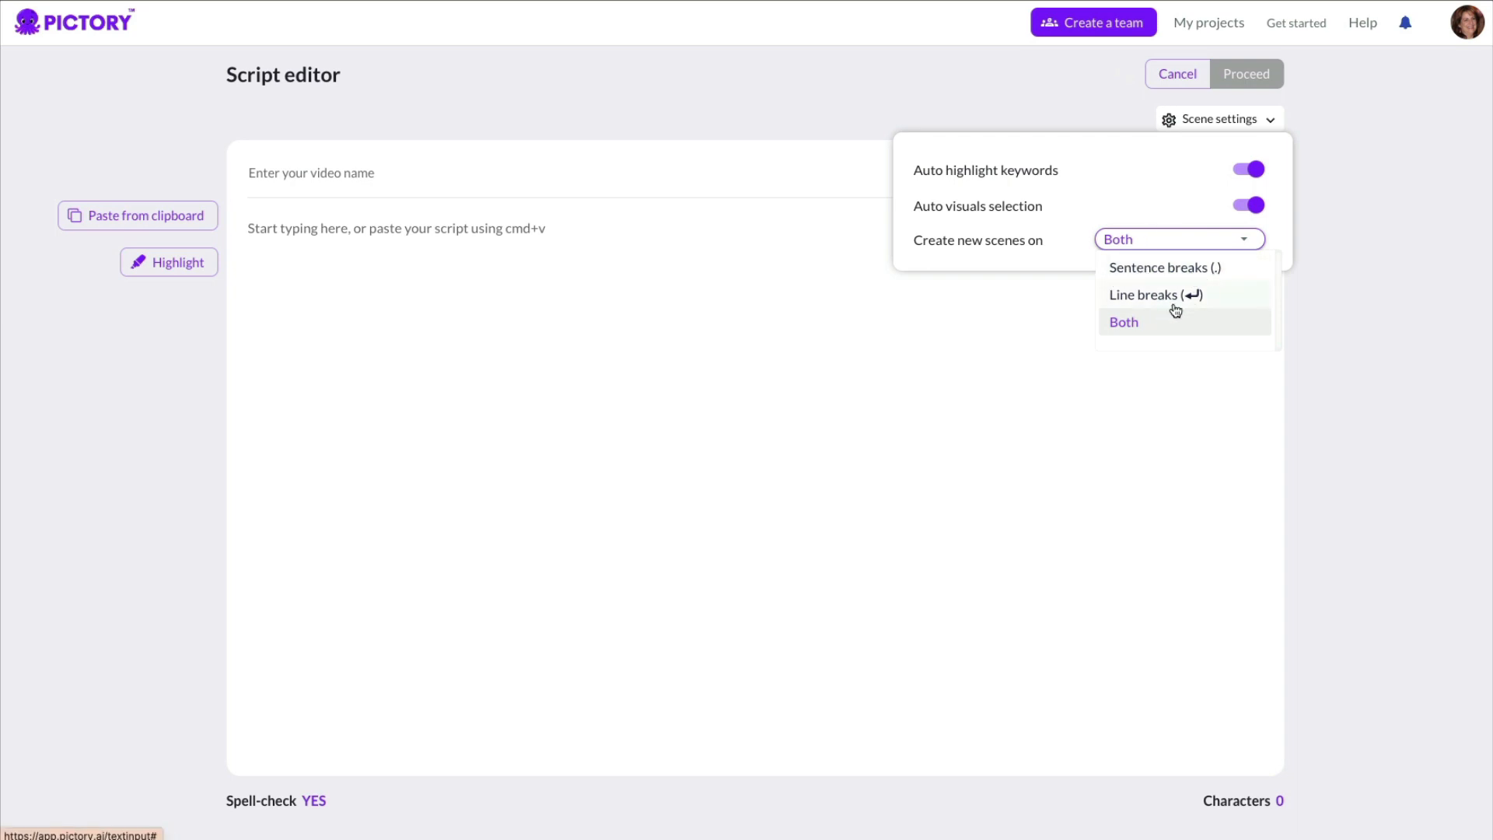
{"action": "left_click", "coordinate": [1133, 332]}
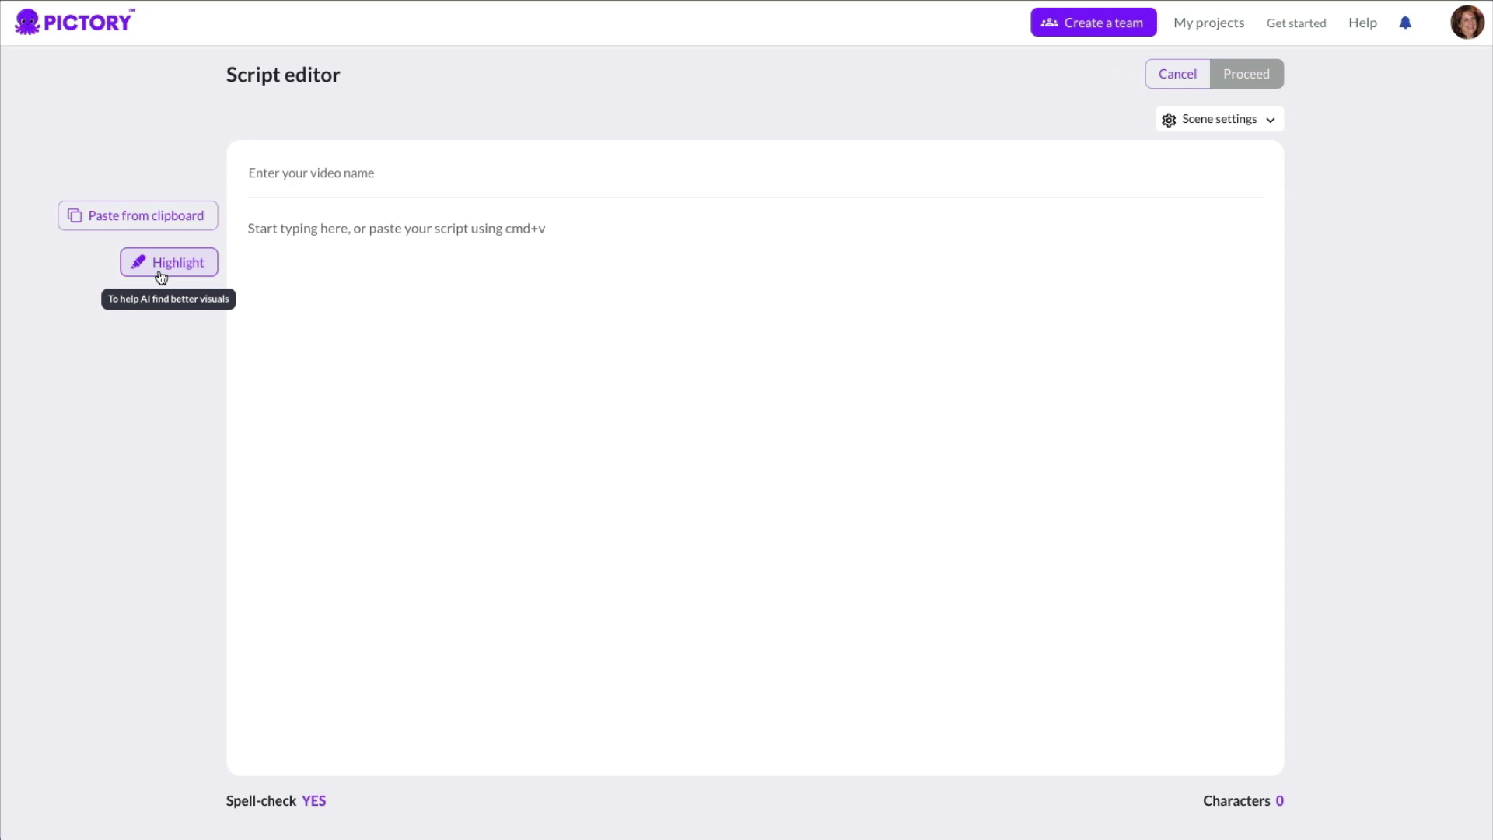
{"action": "left_click", "coordinate": [251, 175]}
{"action": "type", "text": "Entrepreneurs Journey"}
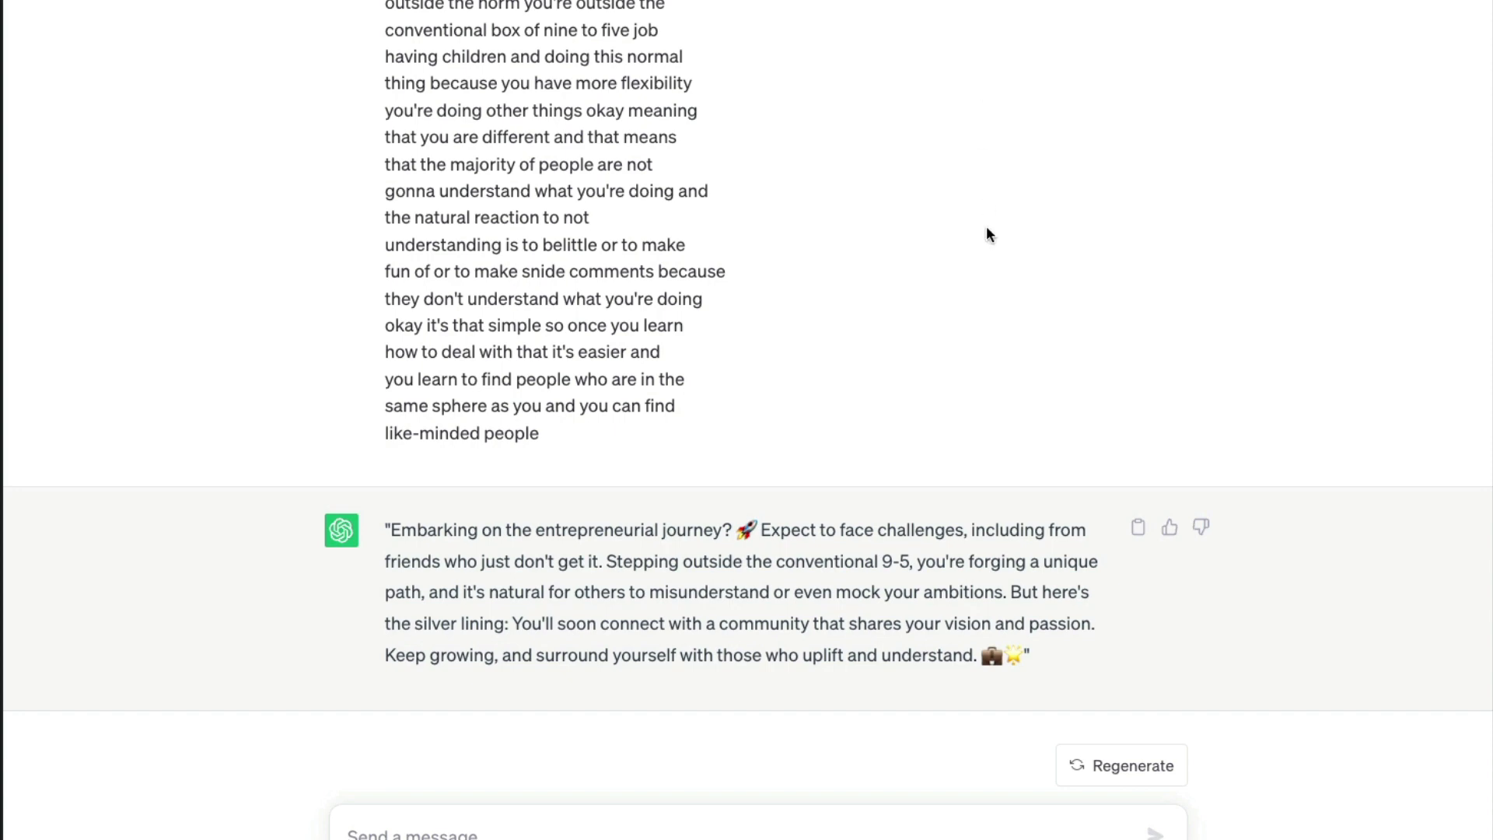
Review and copy the summarized YouTube short script in ChatGPT and paste it into the body of Pictory's script editor.
{"action": "scroll", "coordinate": [986, 227], "scroll_direction": "up", "scroll_amount": 6}
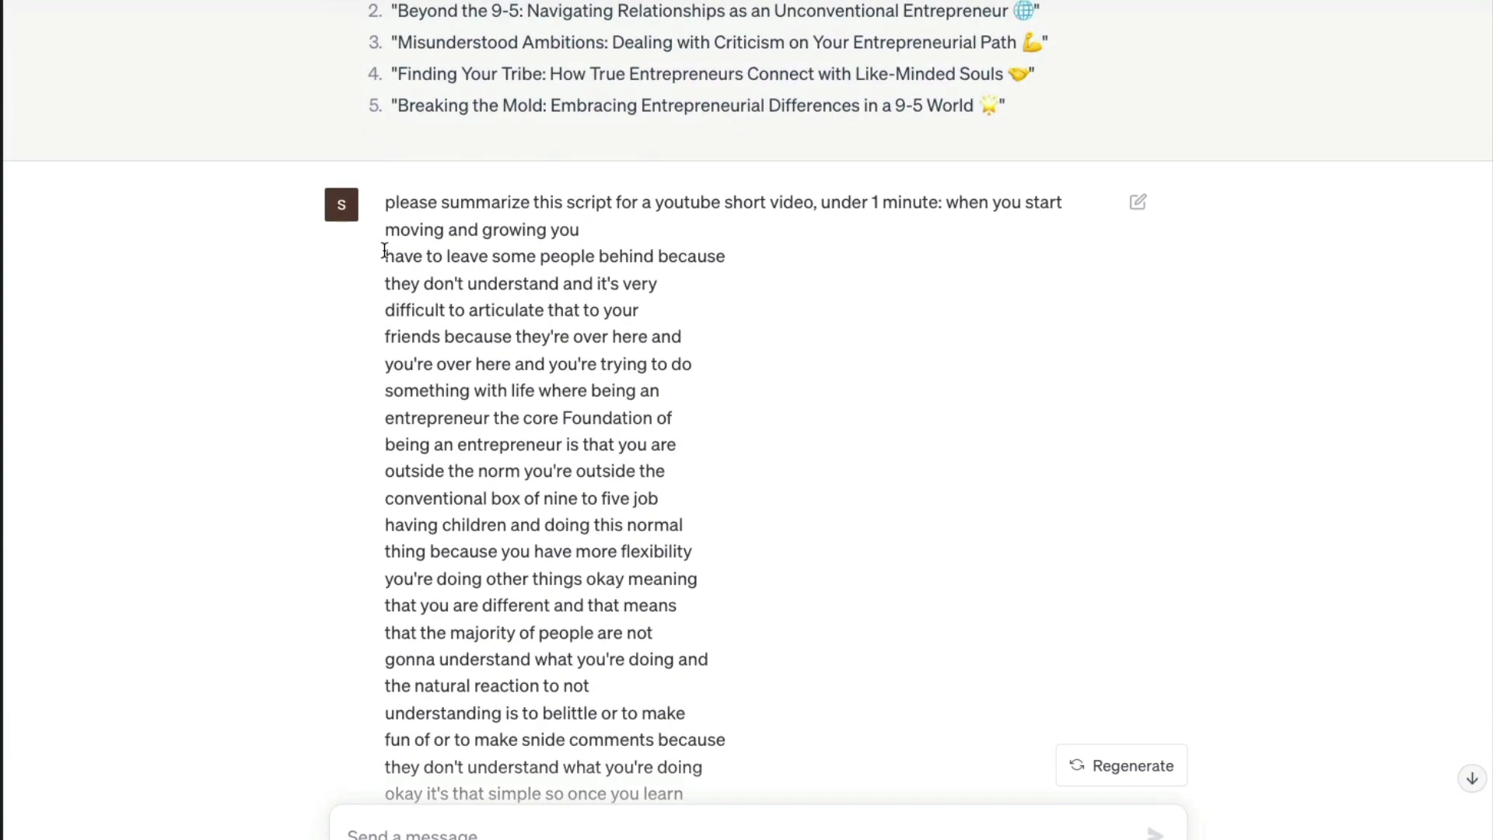
{"action": "scroll", "coordinate": [557, 410], "scroll_direction": "down", "scroll_amount": 5}
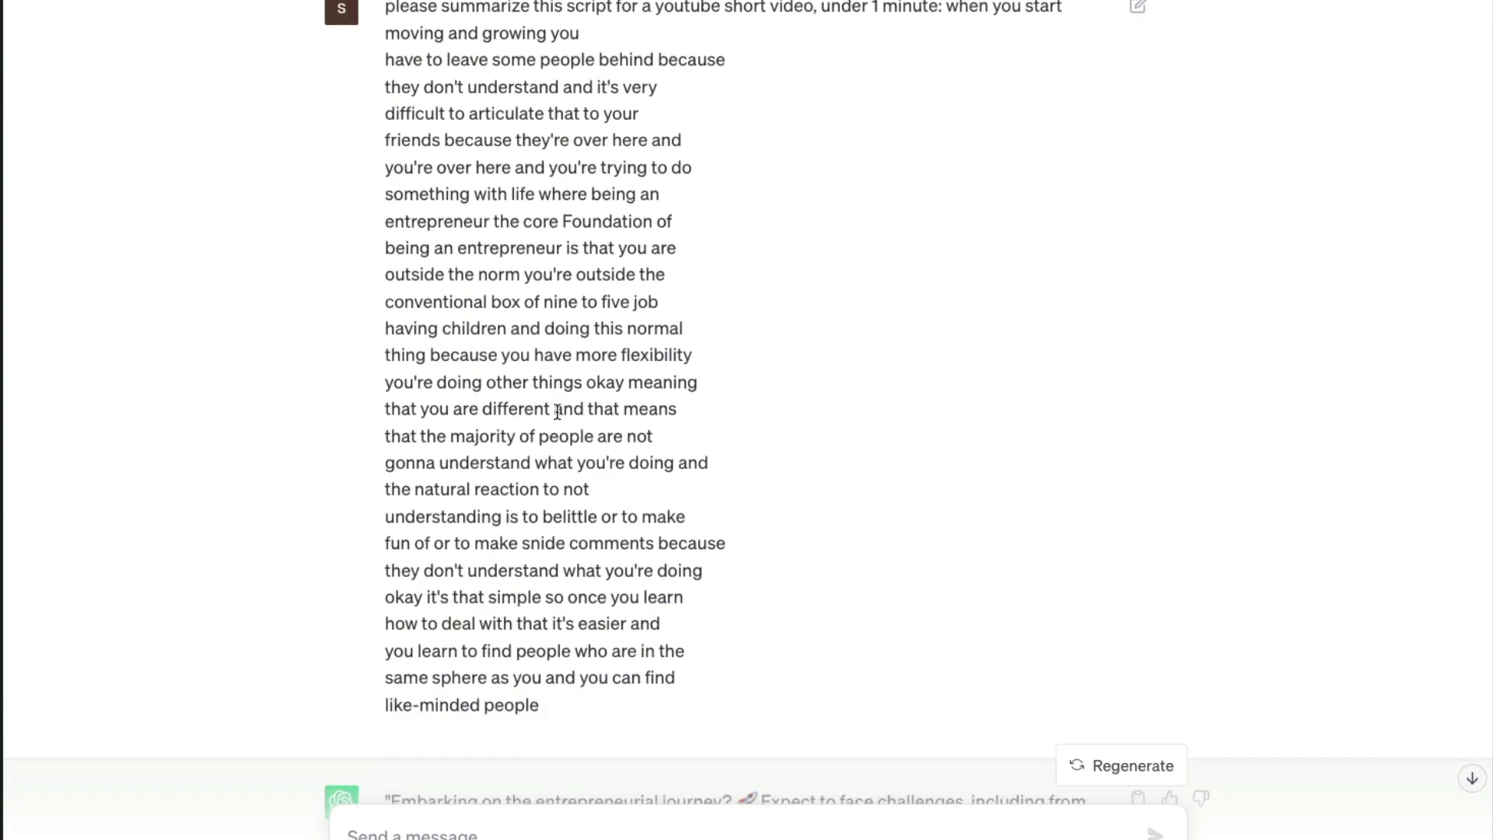
{"action": "scroll", "coordinate": [557, 411], "scroll_direction": "down", "scroll_amount": 2}
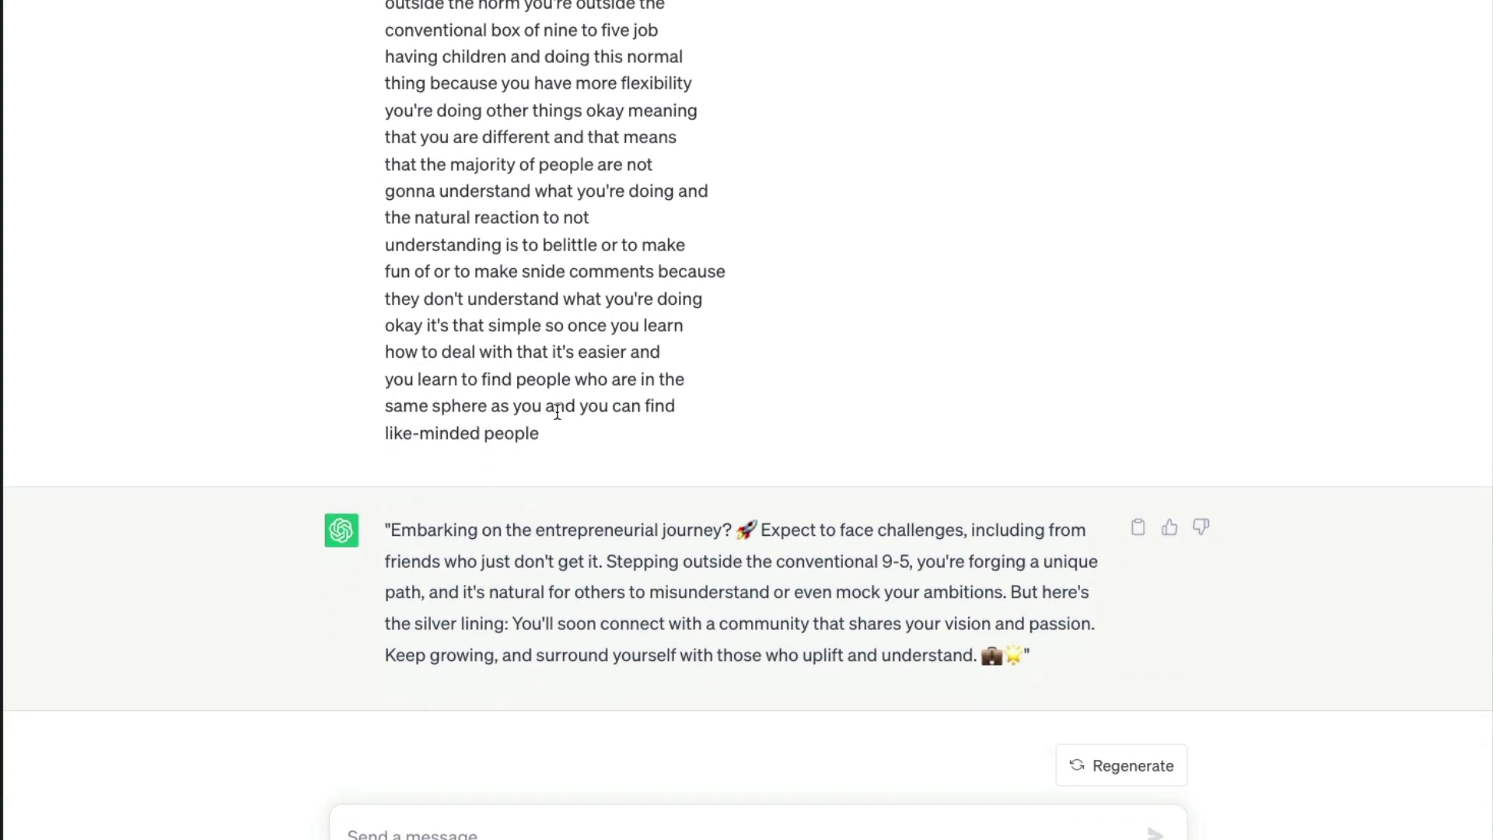
{"action": "left_click", "coordinate": [1138, 530]}
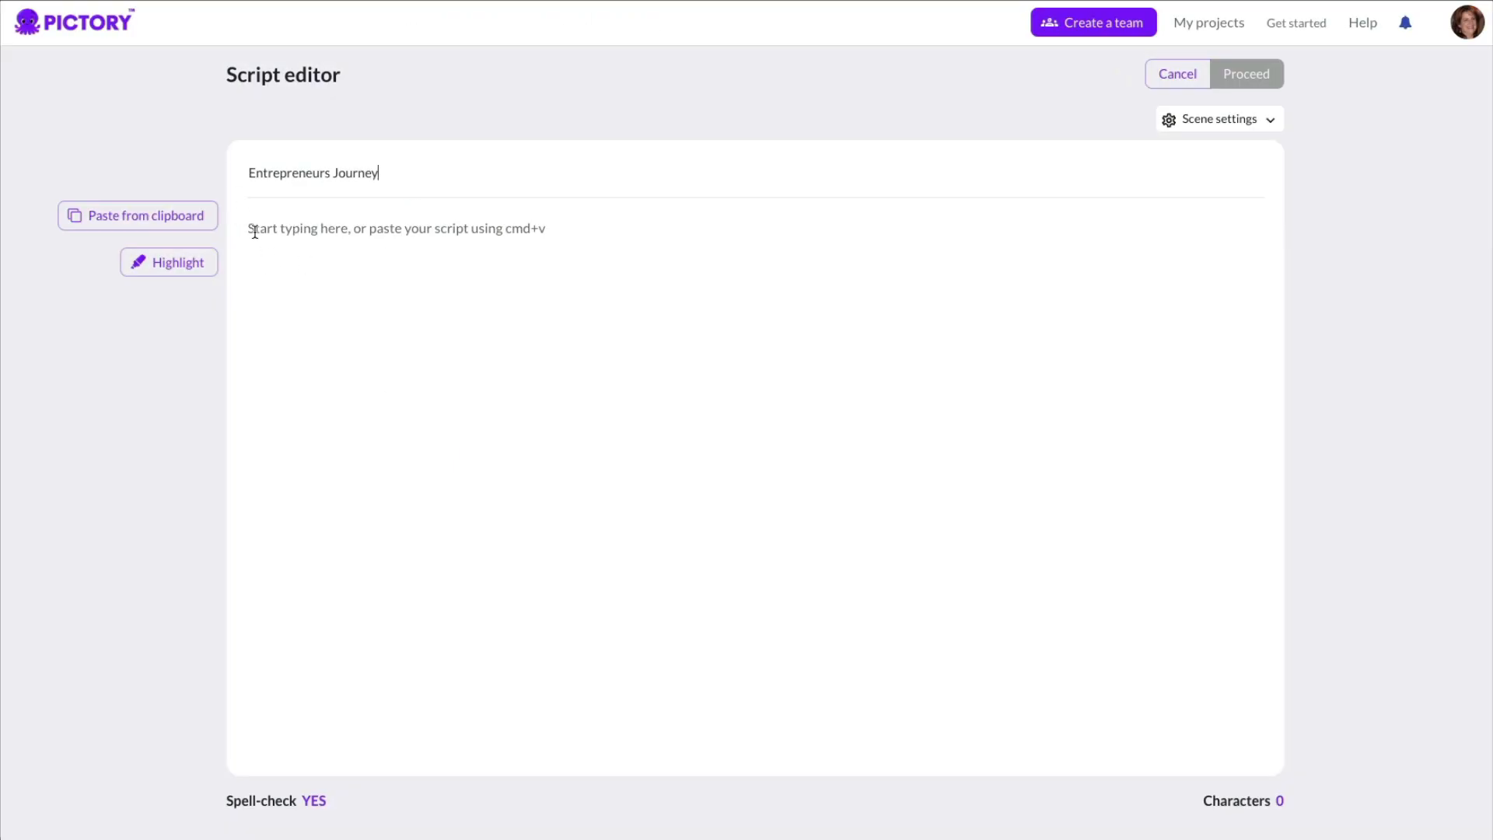
{"action": "left_click", "coordinate": [254, 232]}
{"action": "key", "text": "ctrl+v"}
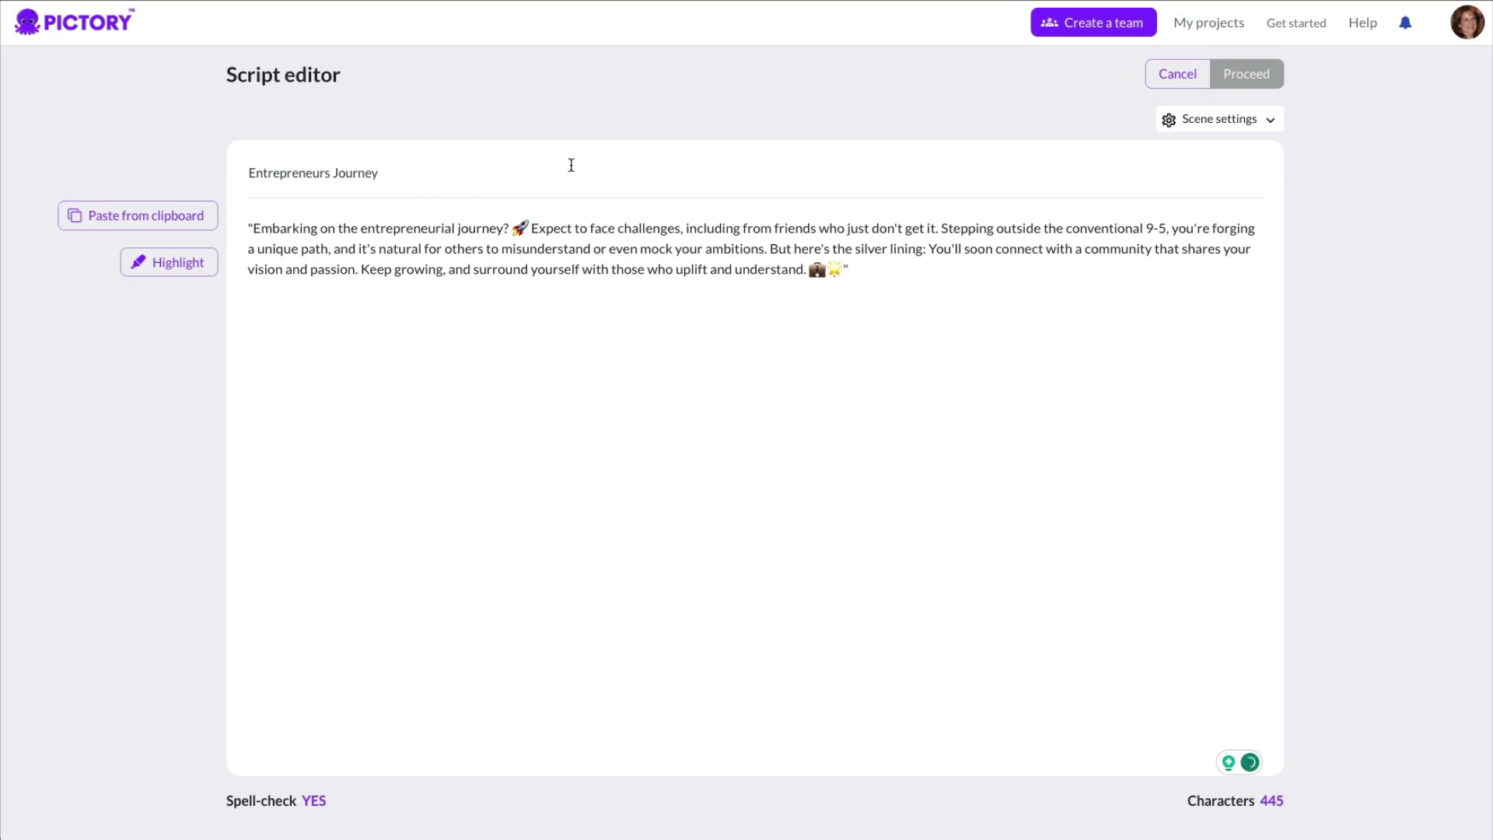
Remove the emojis and closing quotation mark from the script and start a new line before "Expect to face challenges".
{"action": "key", "text": "BackSpace"}
{"action": "key", "text": "BackSpace"}
{"action": "key", "text": "BackSpace"}
{"action": "key", "text": "BackSpace"}
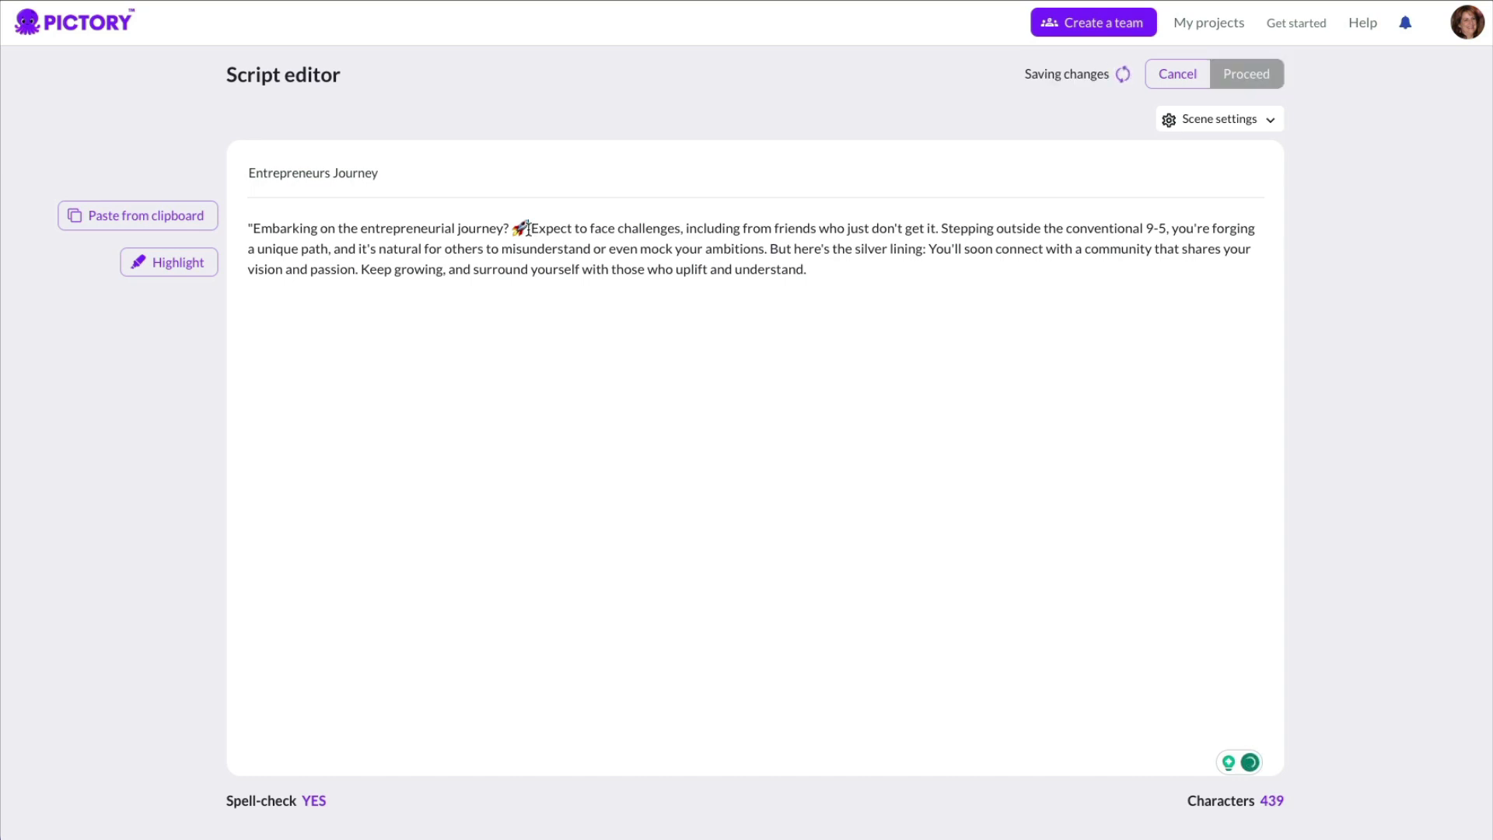
{"action": "key", "text": "BackSpace"}
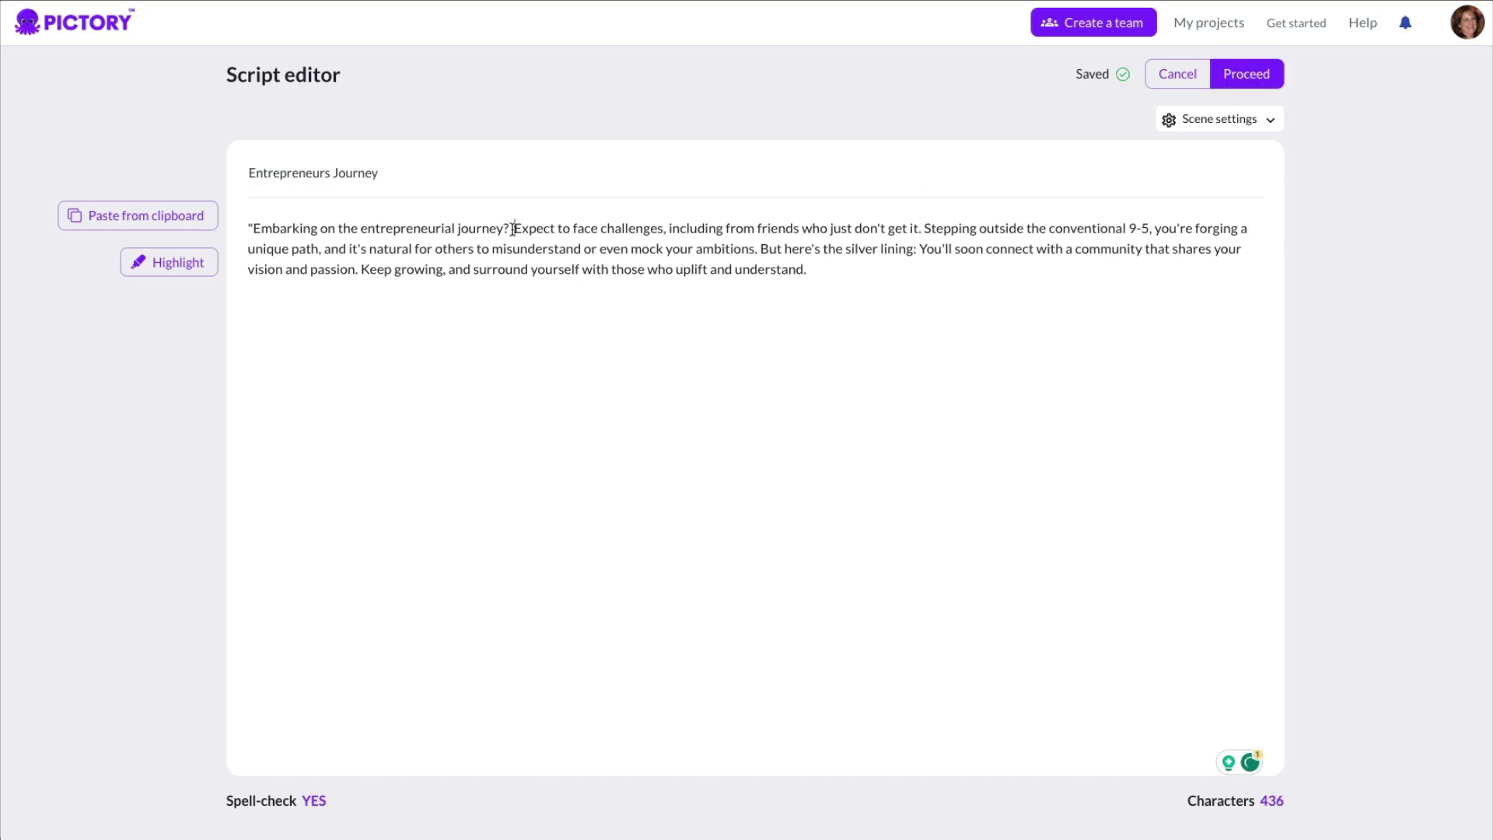
{"action": "key", "text": "Return"}
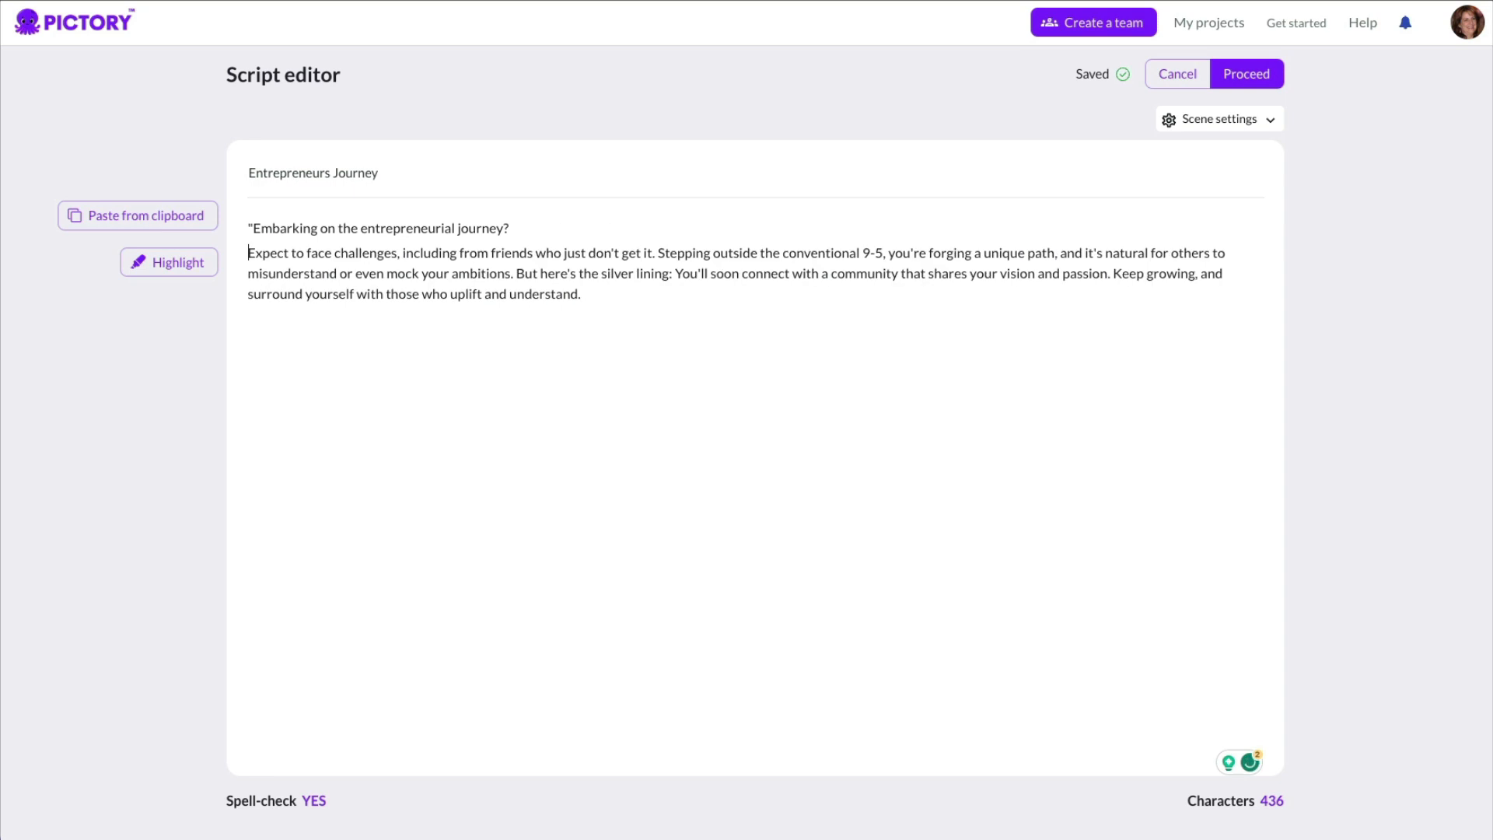
Put each remaining sentence of the script on its own line, remove the opening quotation mark, and proceed to template selection.
{"action": "left_click", "coordinate": [660, 253]}
{"action": "key", "text": "Return"}
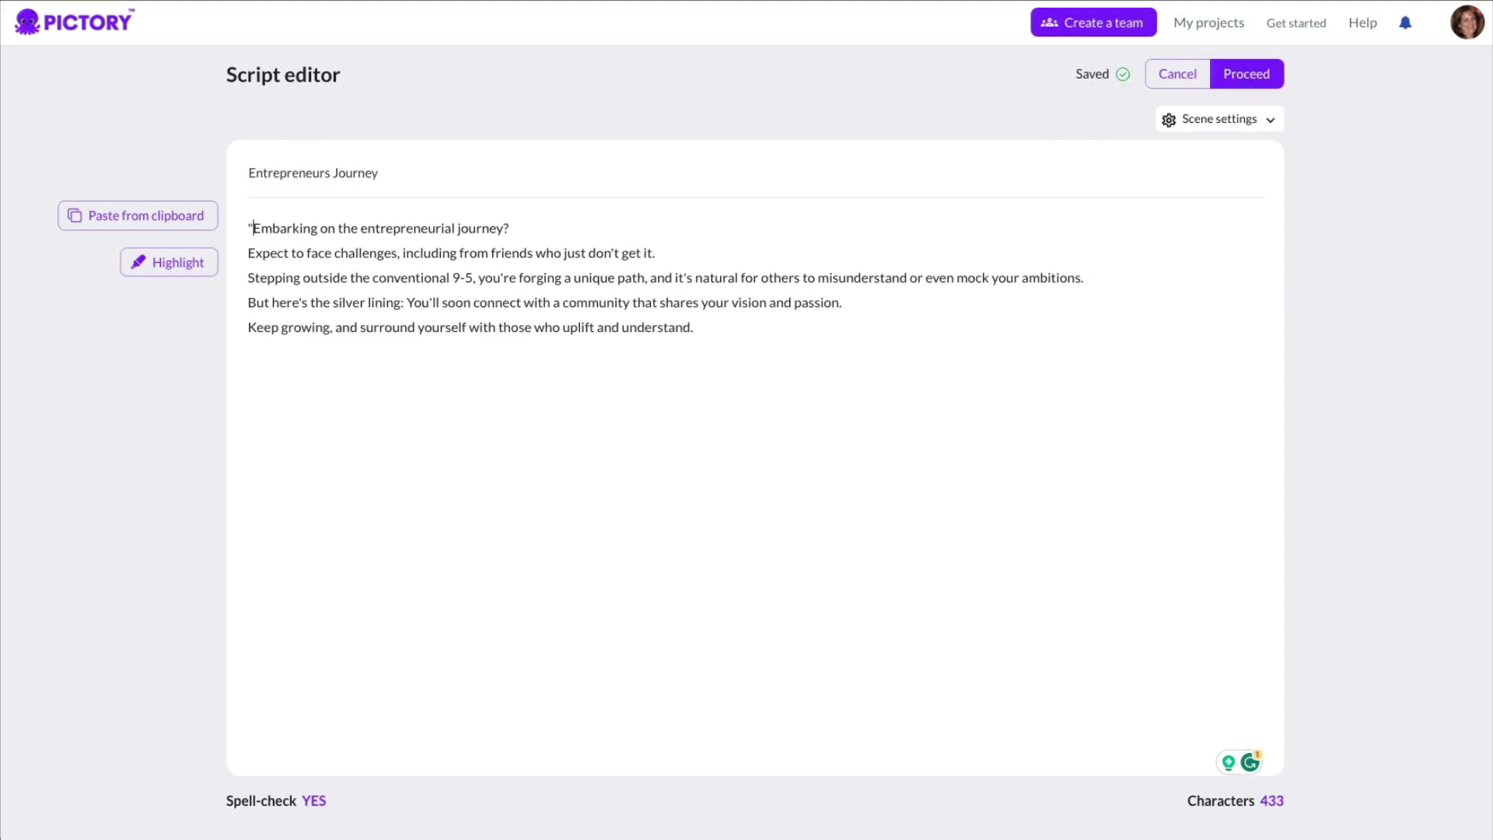
{"action": "key", "text": "BackSpace"}
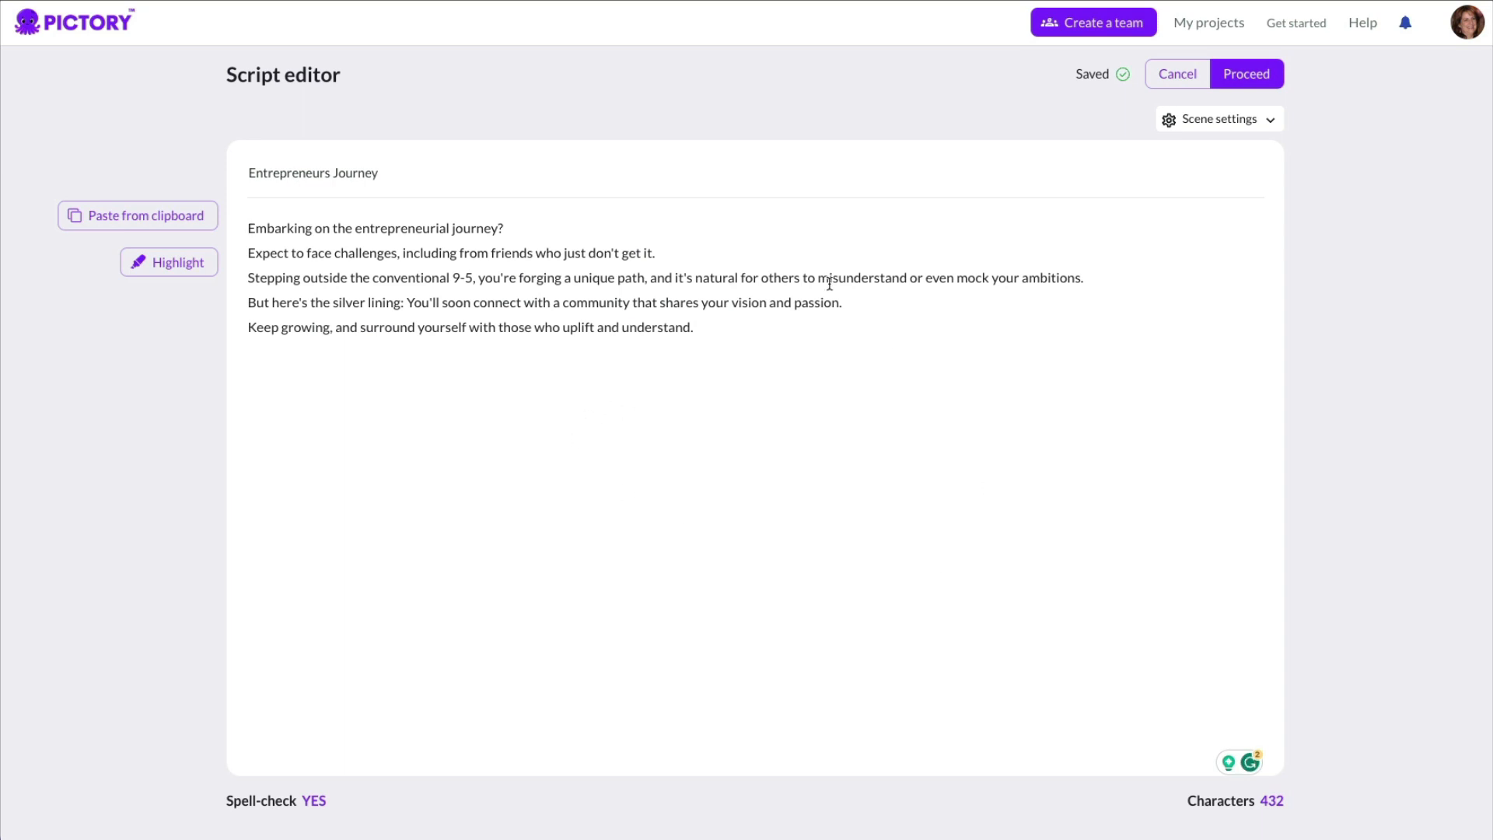
{"action": "left_click", "coordinate": [1246, 76]}
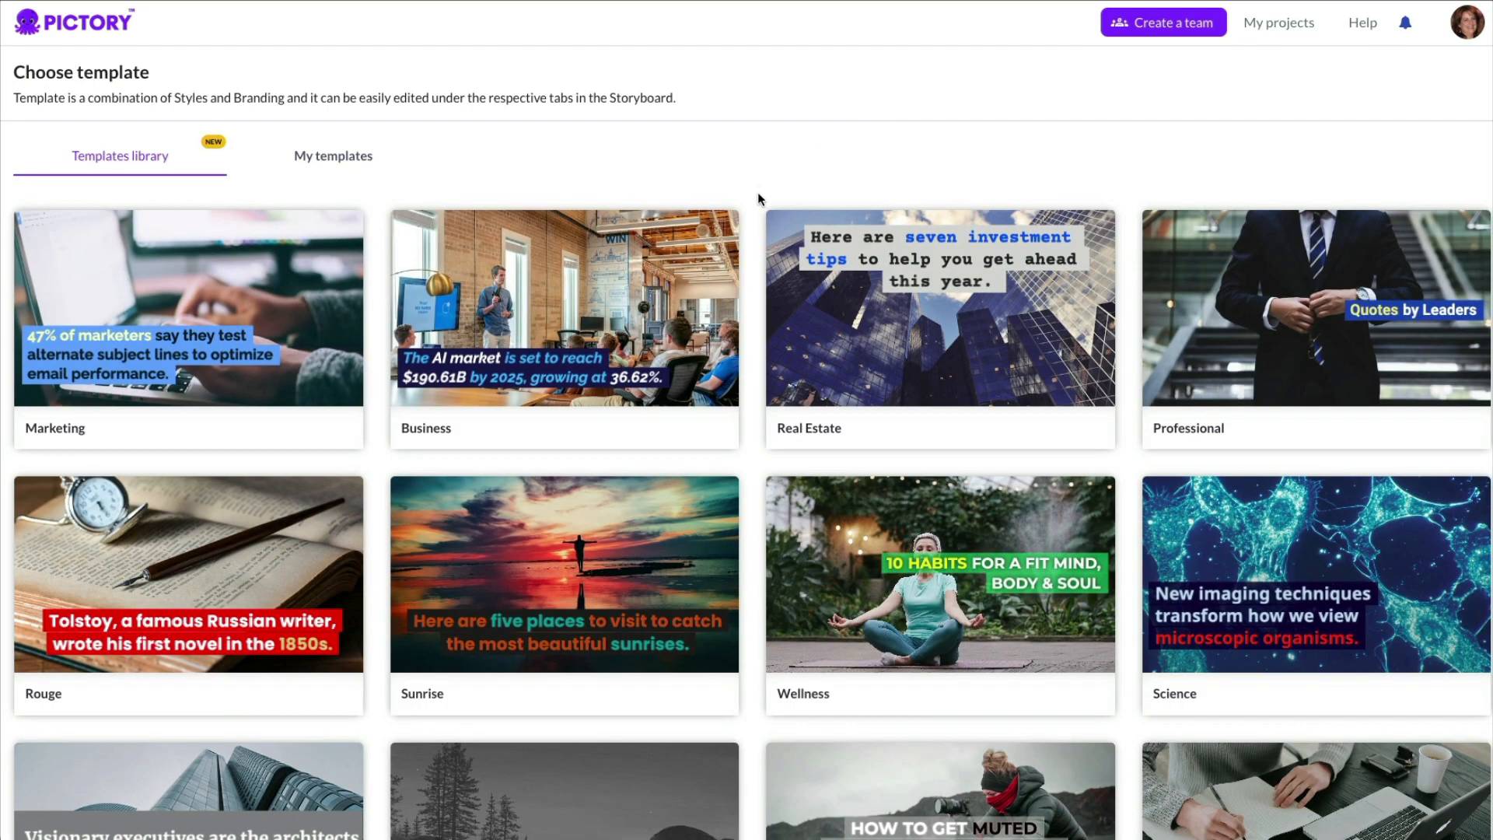
Browse the templates library and choose the Fashion template in 9:16 aspect ratio.
{"action": "mouse_move", "coordinate": [900, 222]}
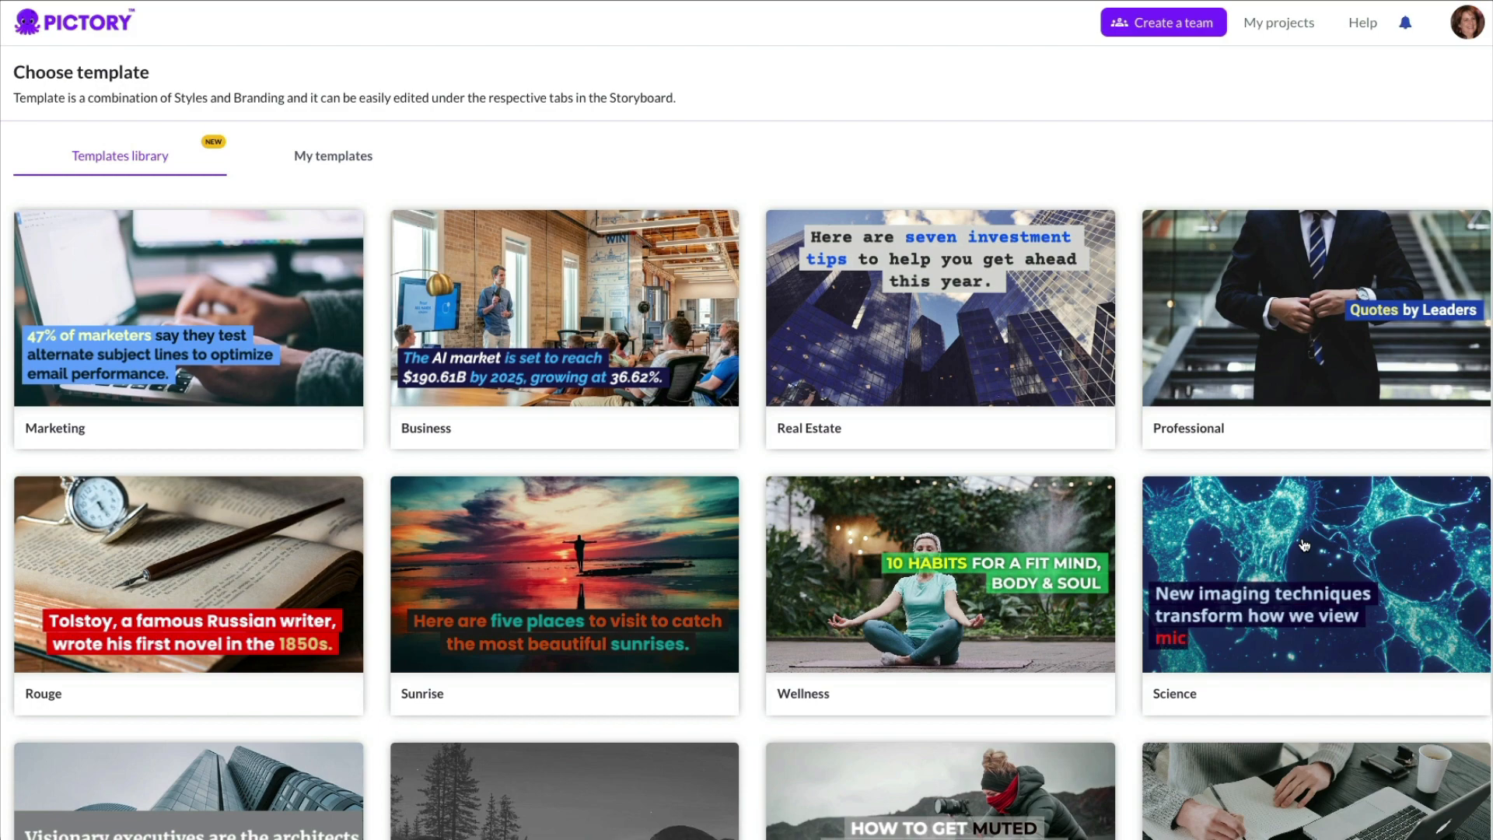
{"action": "scroll", "coordinate": [1305, 546], "scroll_direction": "down", "scroll_amount": 3}
{"action": "scroll", "coordinate": [1304, 545], "scroll_direction": "down", "scroll_amount": 3}
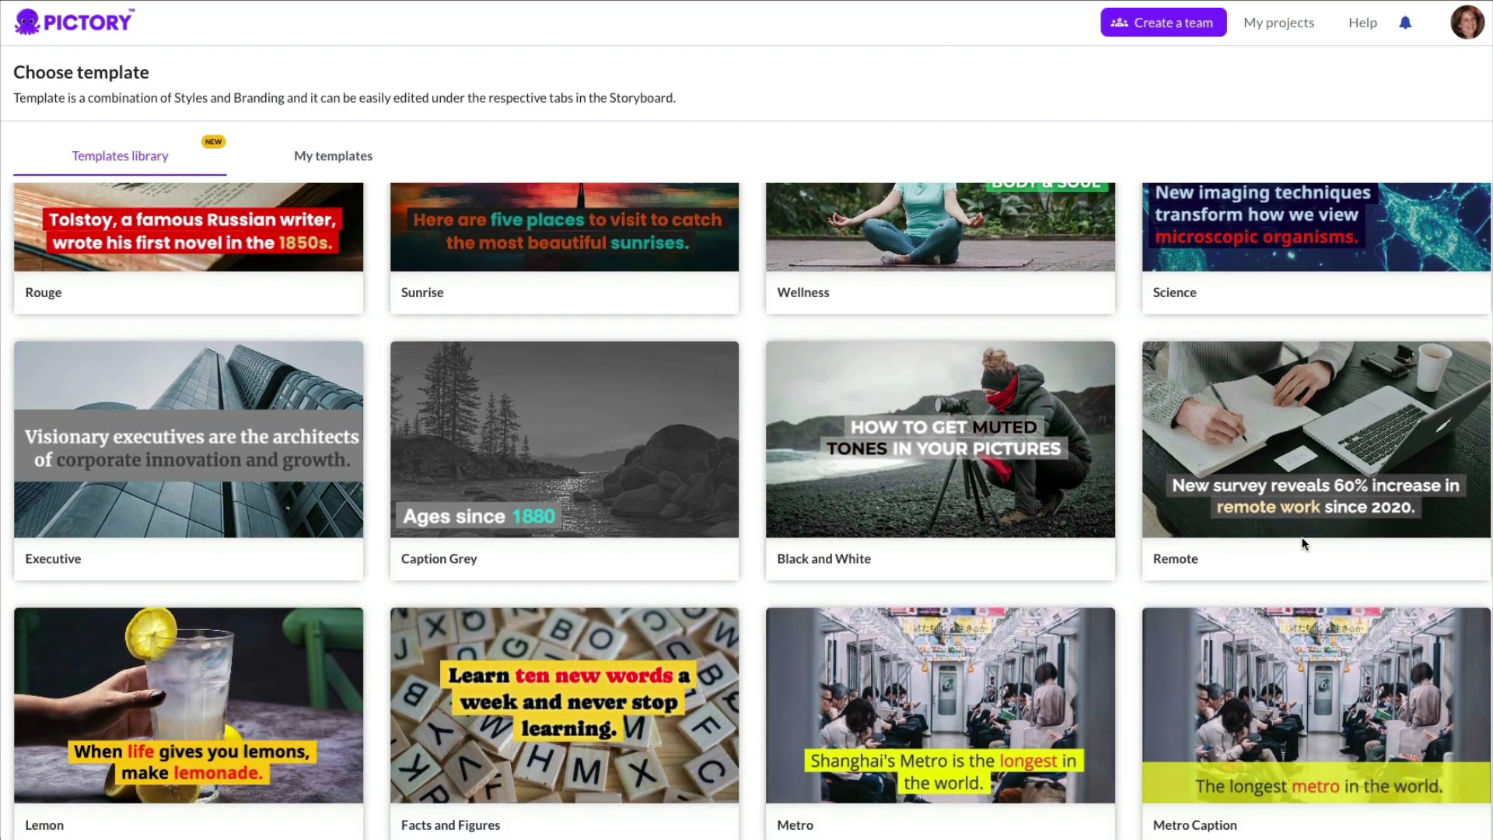
{"action": "scroll", "coordinate": [1304, 545], "scroll_direction": "down", "scroll_amount": 10}
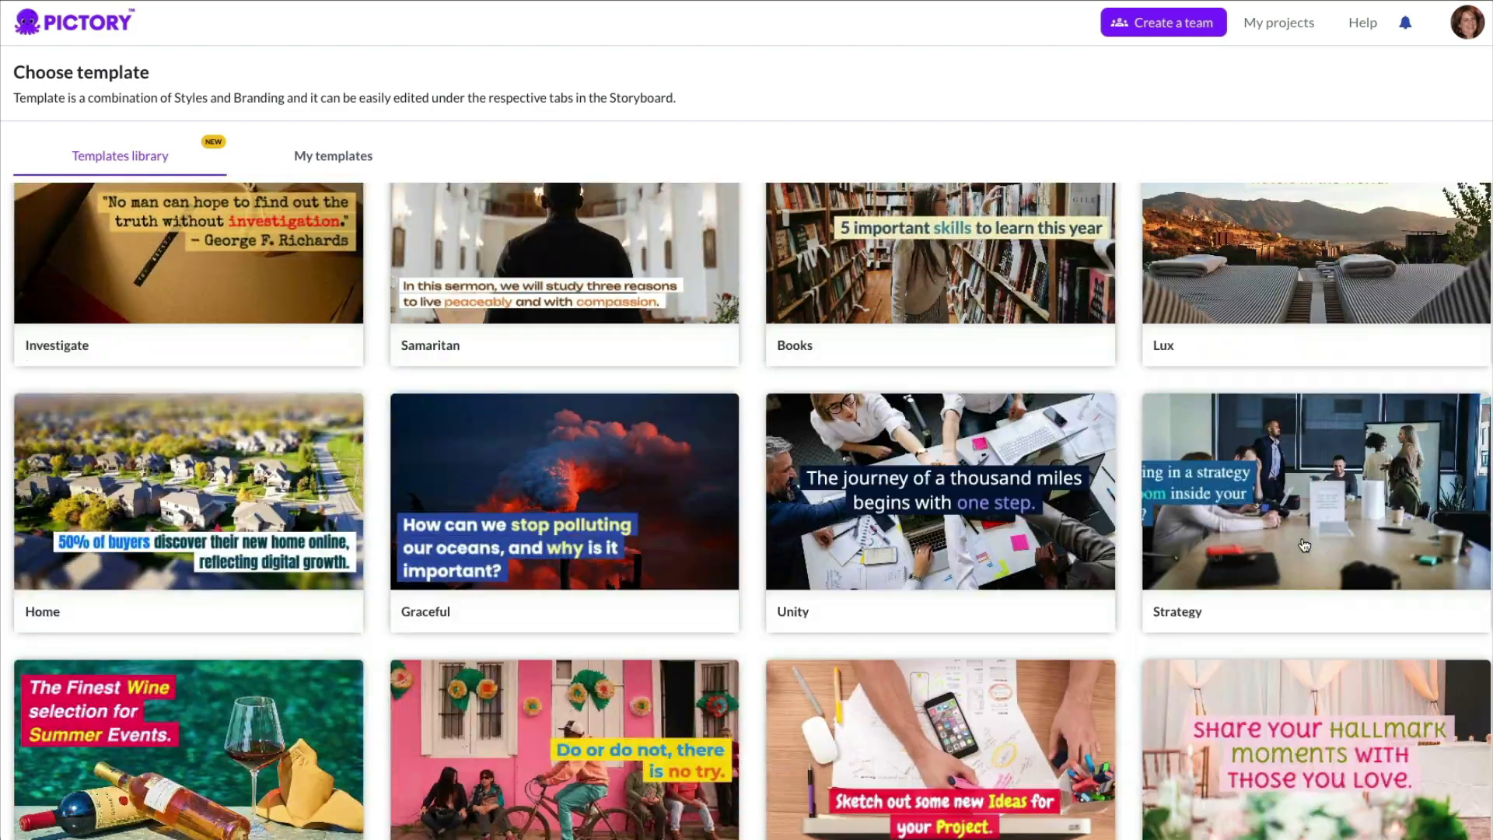
{"action": "scroll", "coordinate": [1301, 543], "scroll_direction": "down", "scroll_amount": 5}
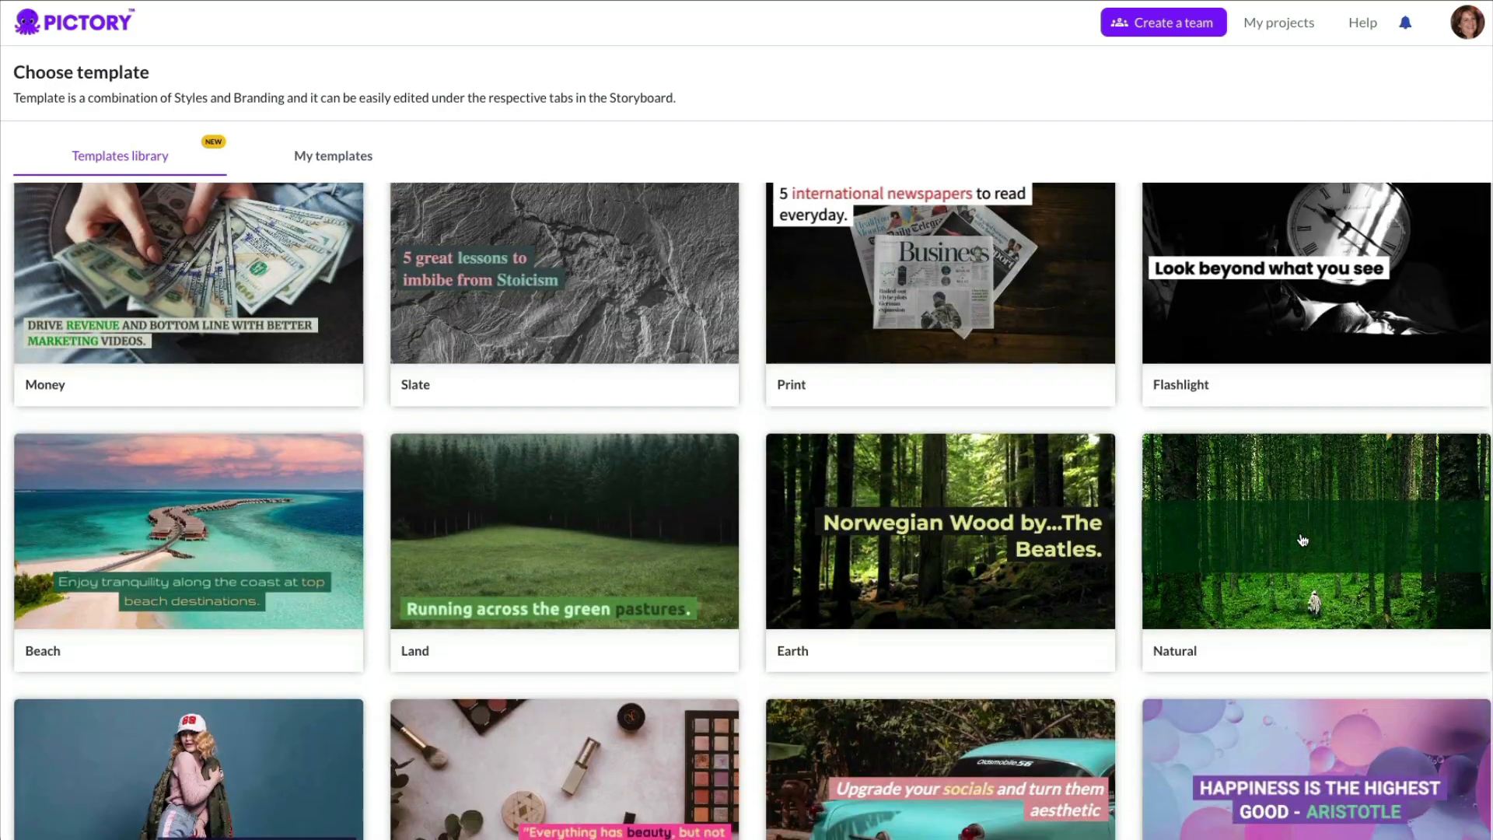
{"action": "scroll", "coordinate": [1346, 540], "scroll_direction": "up", "scroll_amount": 5}
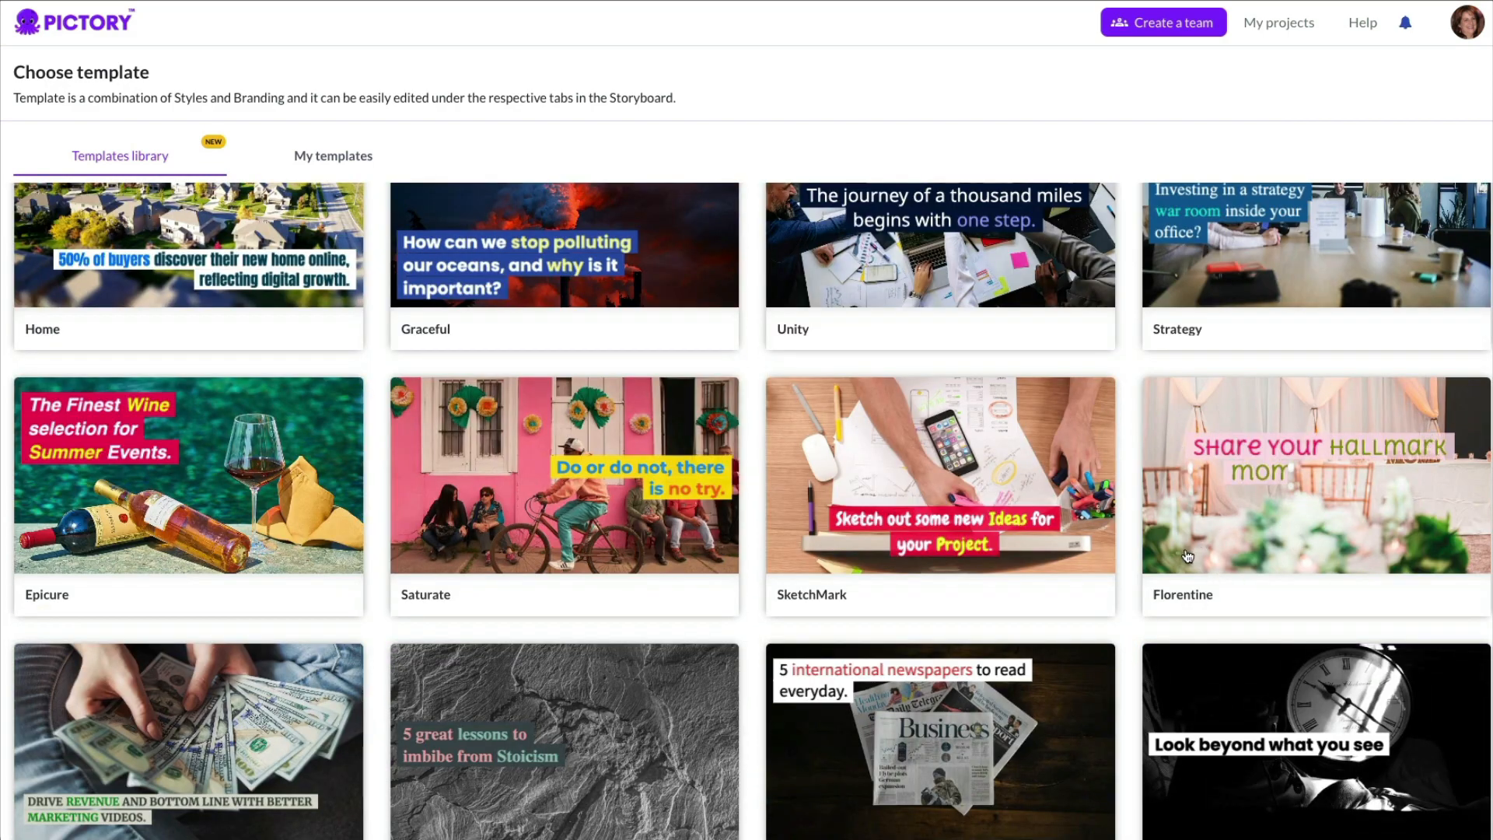
{"action": "scroll", "coordinate": [1135, 562], "scroll_direction": "down", "scroll_amount": 6}
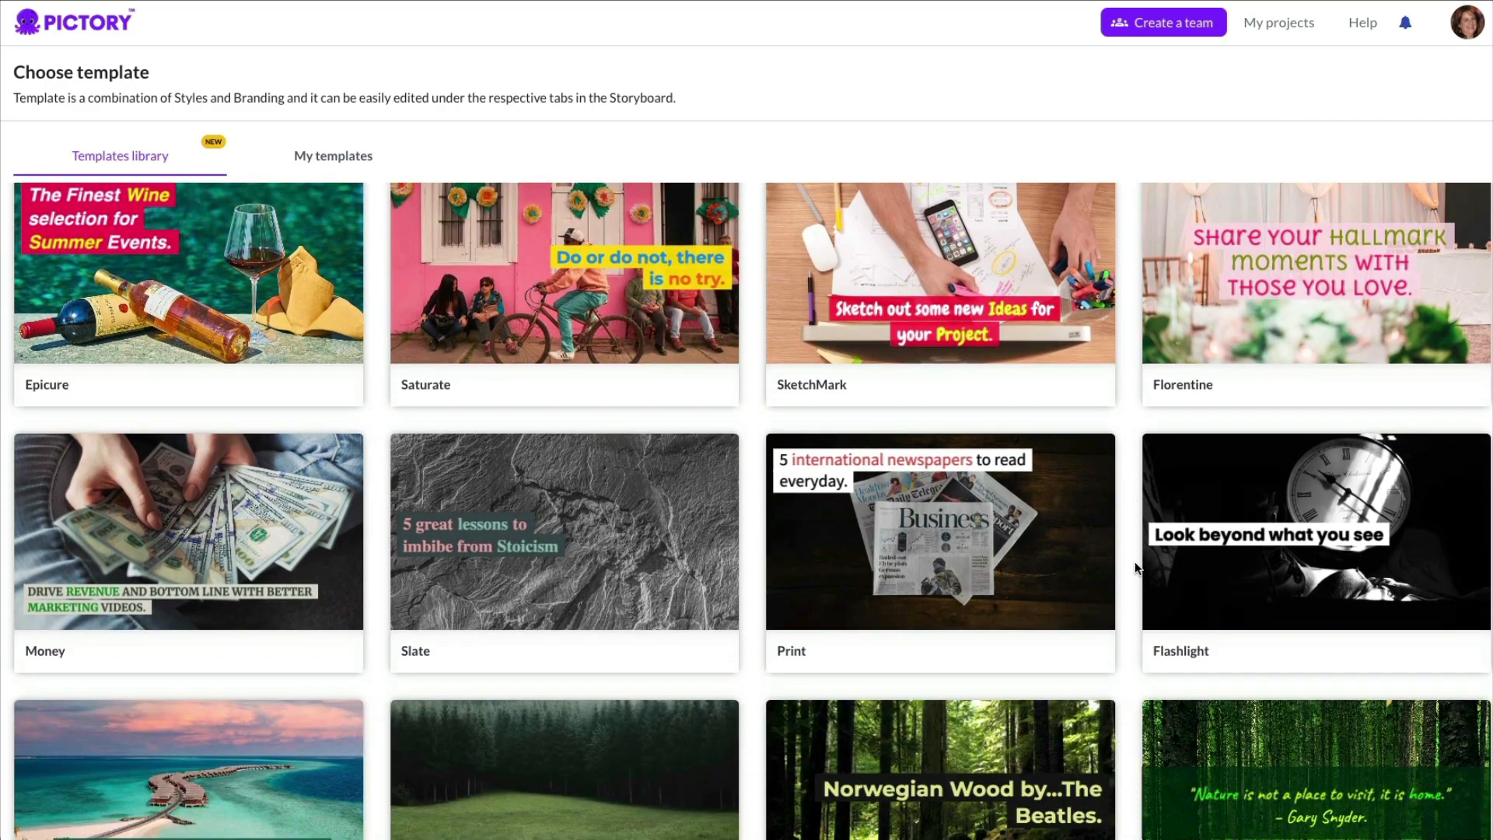
{"action": "scroll", "coordinate": [1135, 562], "scroll_direction": "down", "scroll_amount": 12}
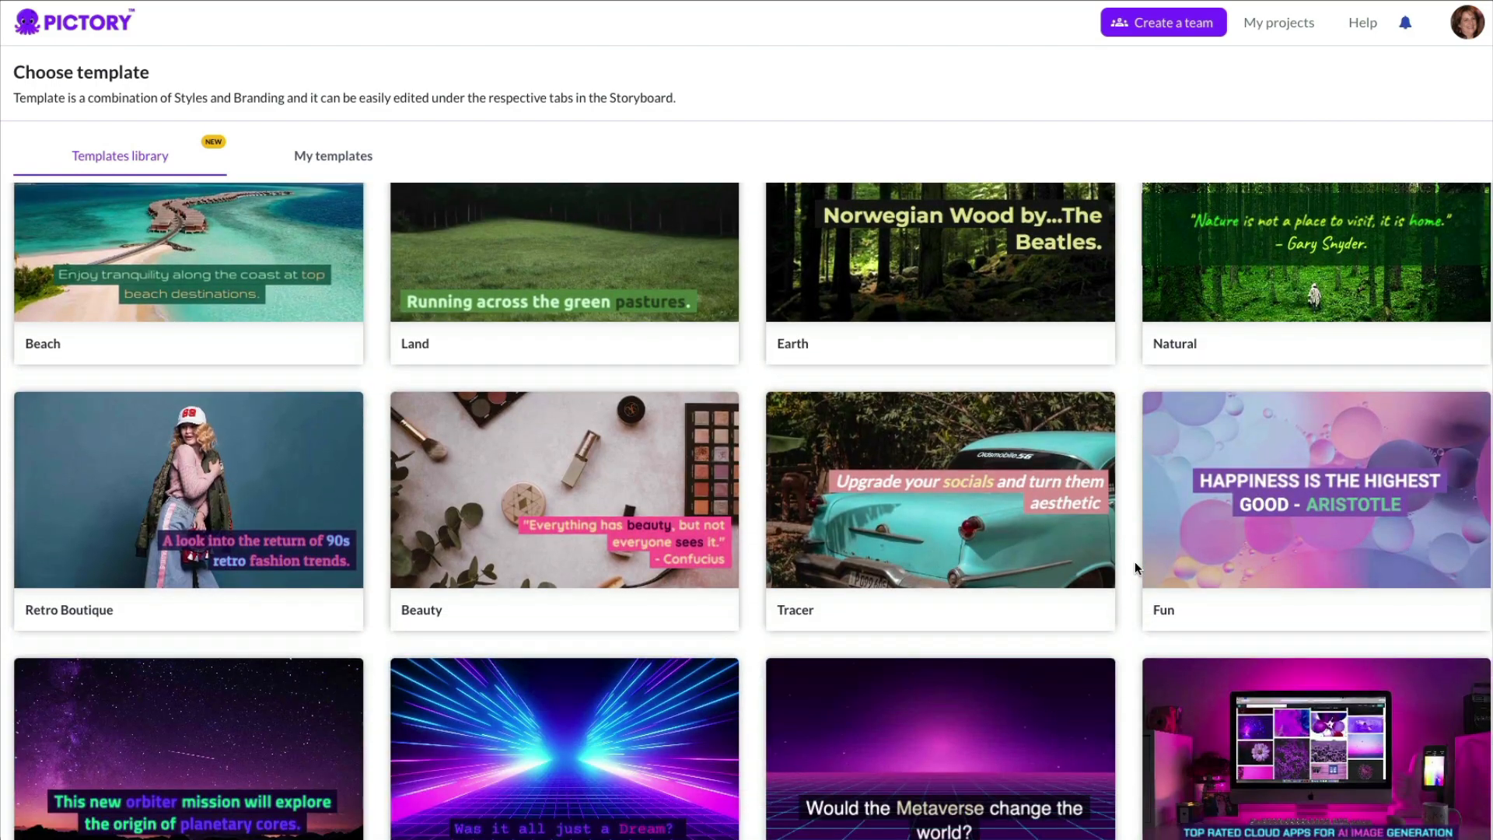
{"action": "scroll", "coordinate": [1136, 561], "scroll_direction": "down", "scroll_amount": 4}
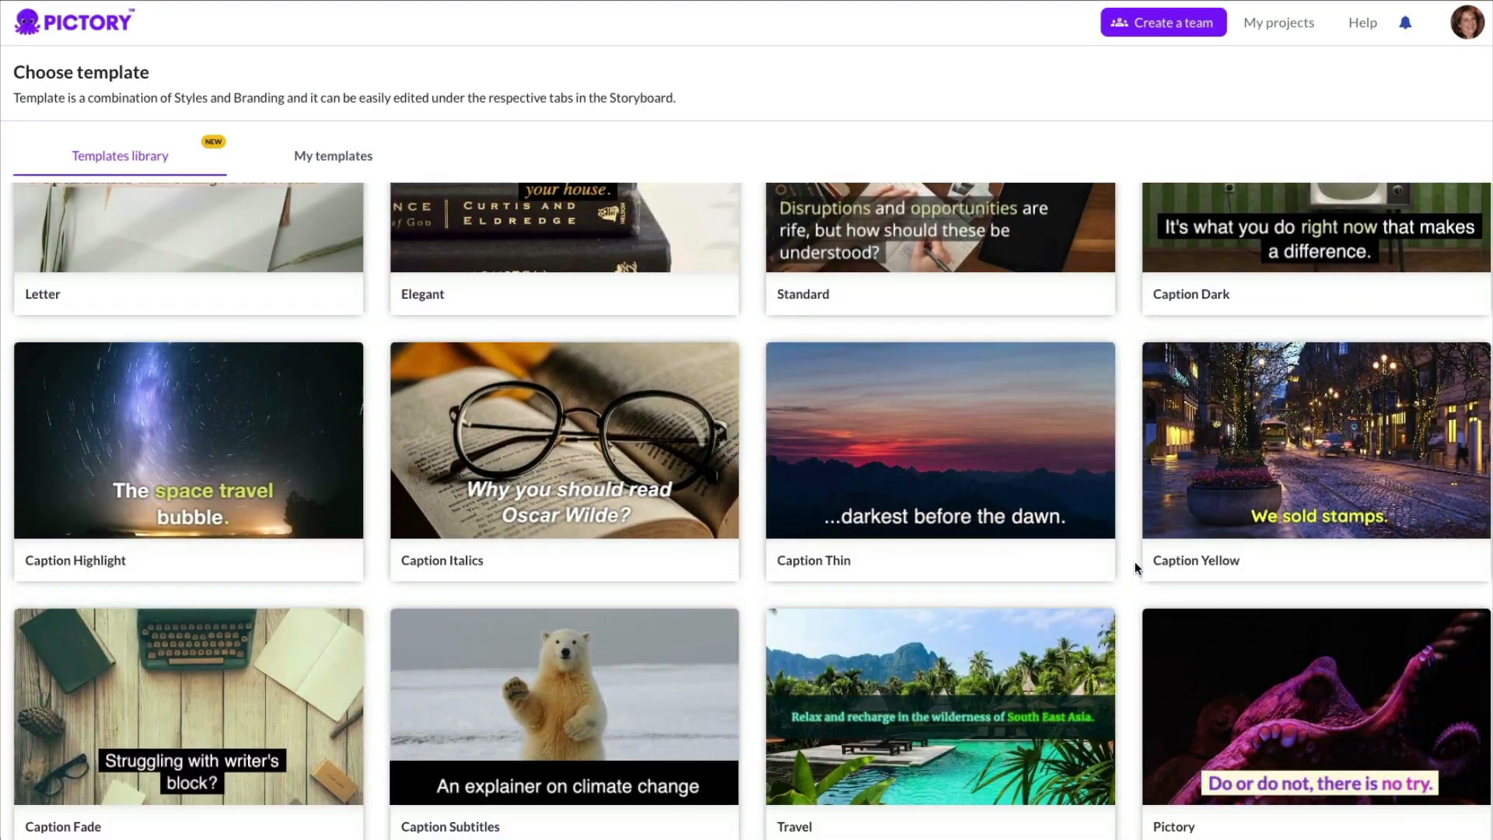
{"action": "scroll", "coordinate": [1136, 561], "scroll_direction": "up", "scroll_amount": 5}
{"action": "scroll", "coordinate": [1136, 562], "scroll_direction": "up", "scroll_amount": 3}
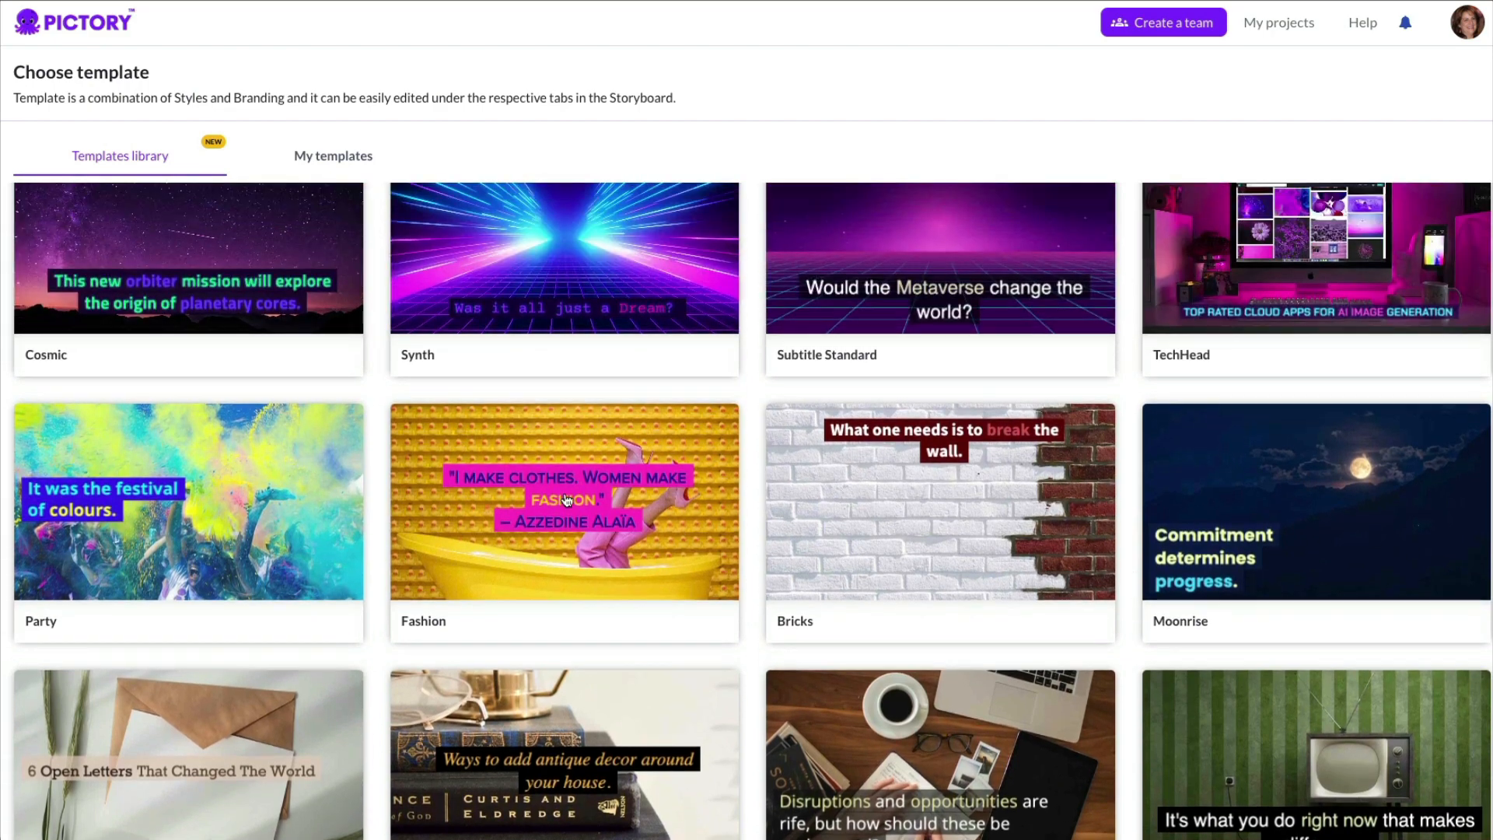
{"action": "mouse_move", "coordinate": [550, 507]}
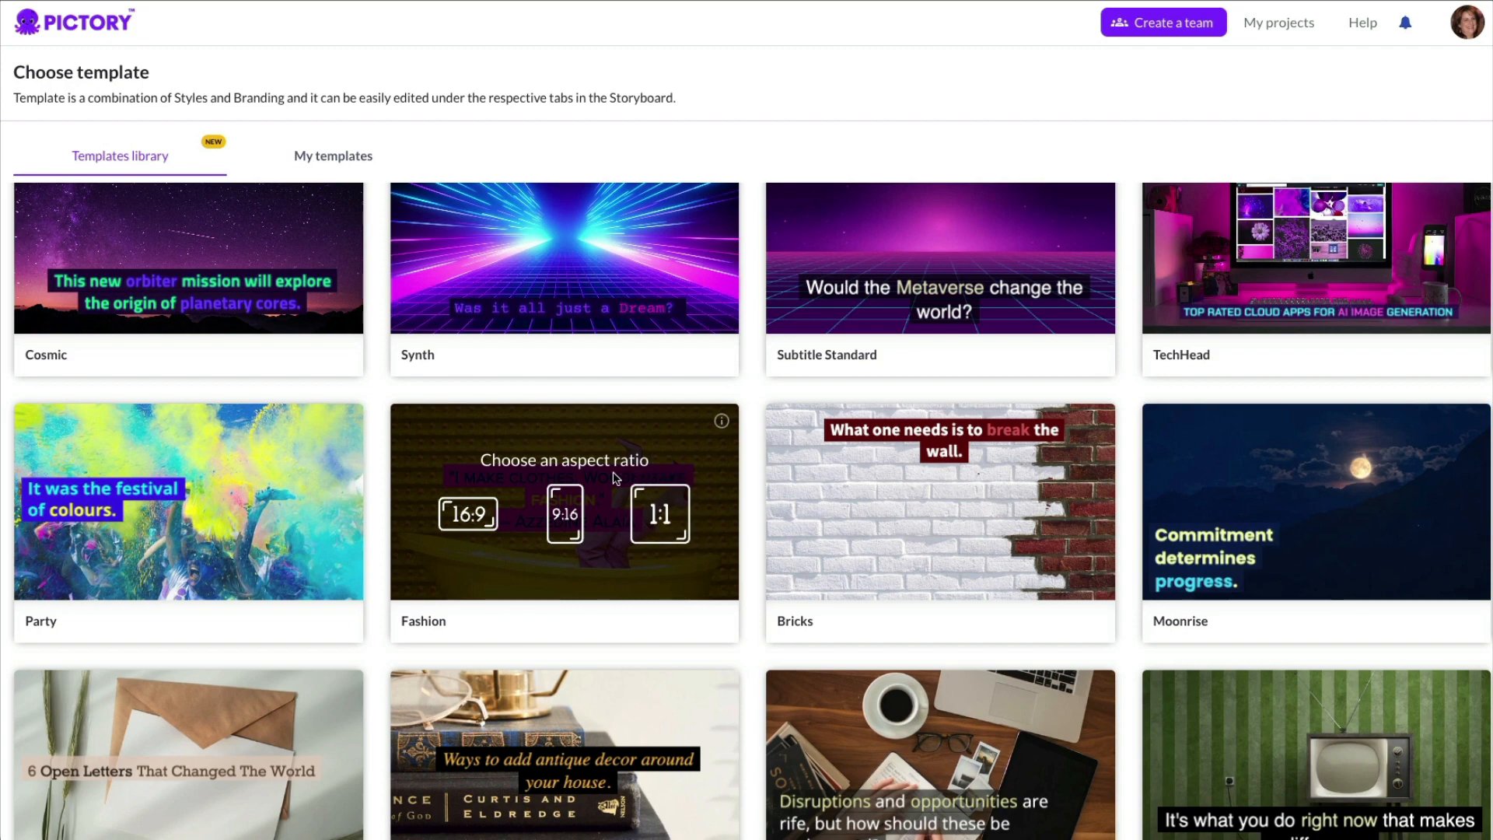
{"action": "left_click", "coordinate": [564, 515]}
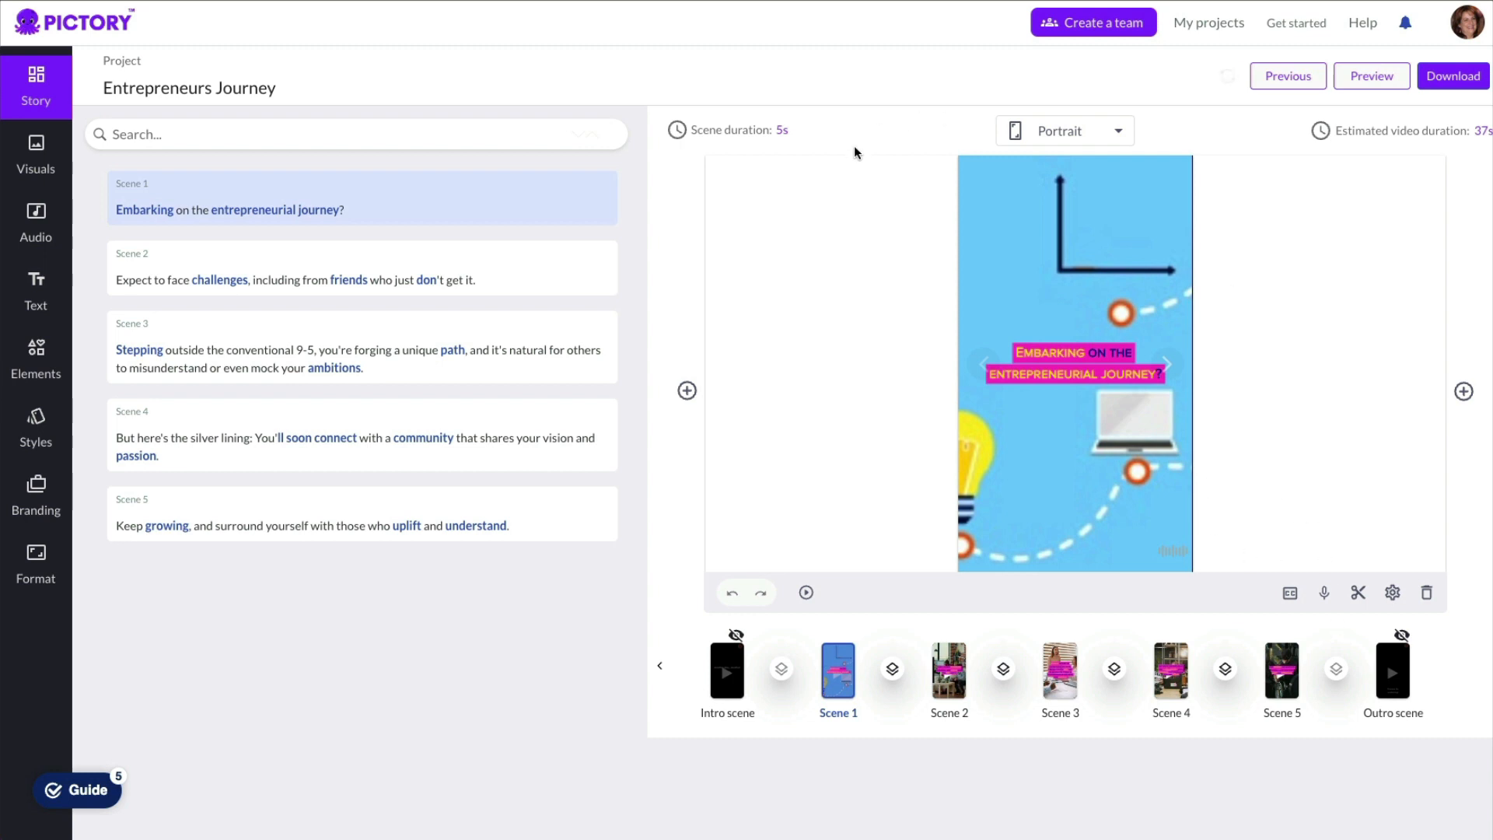
{"action": "left_click", "coordinate": [762, 148]}
{"action": "left_click", "coordinate": [739, 205]}
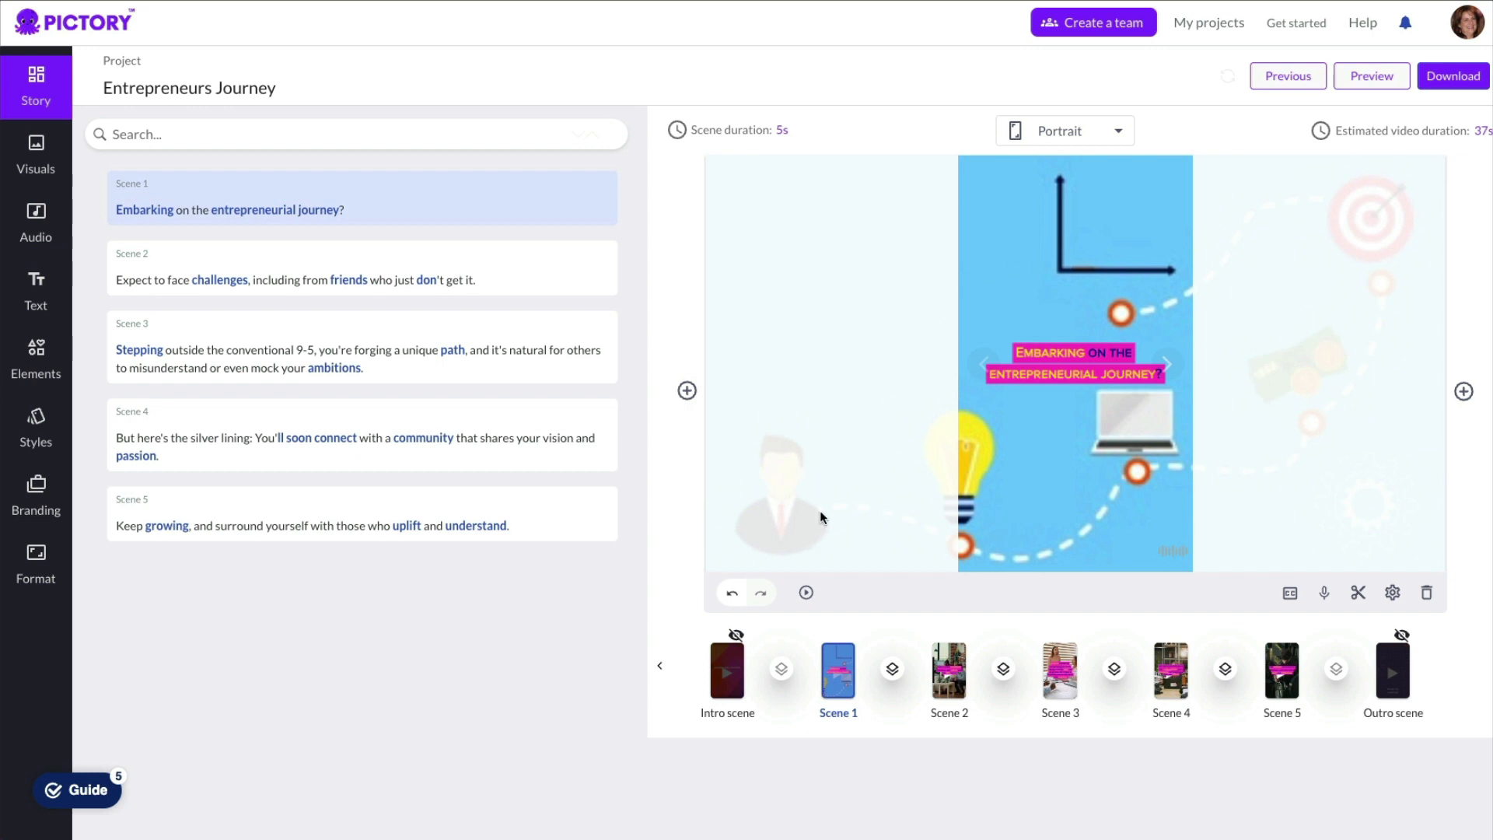
{"action": "left_click", "coordinate": [805, 594]}
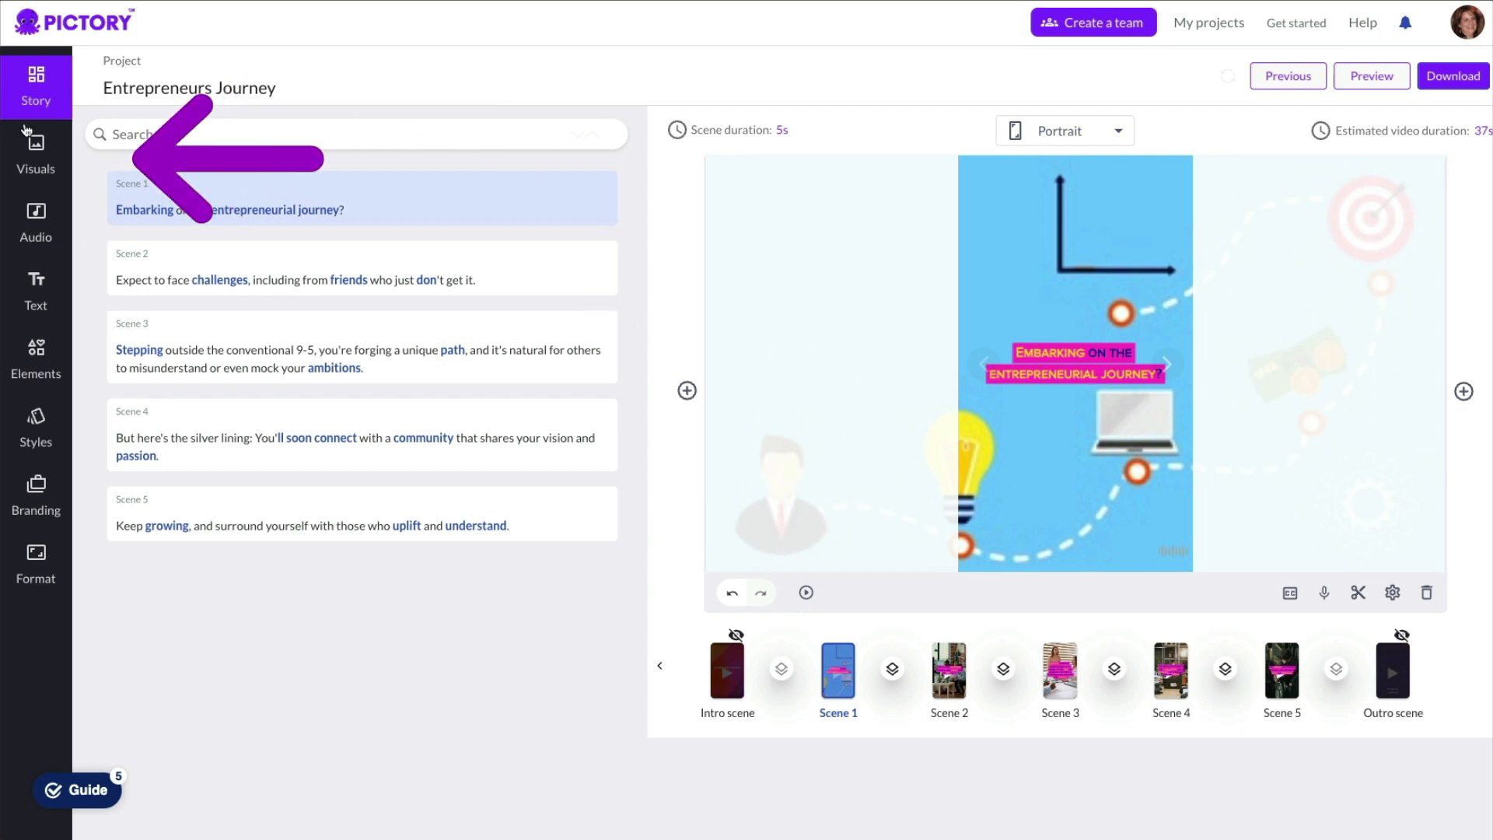
Open the stock visuals for scene 1 and review the available media type and category filters.
{"action": "left_click", "coordinate": [38, 155]}
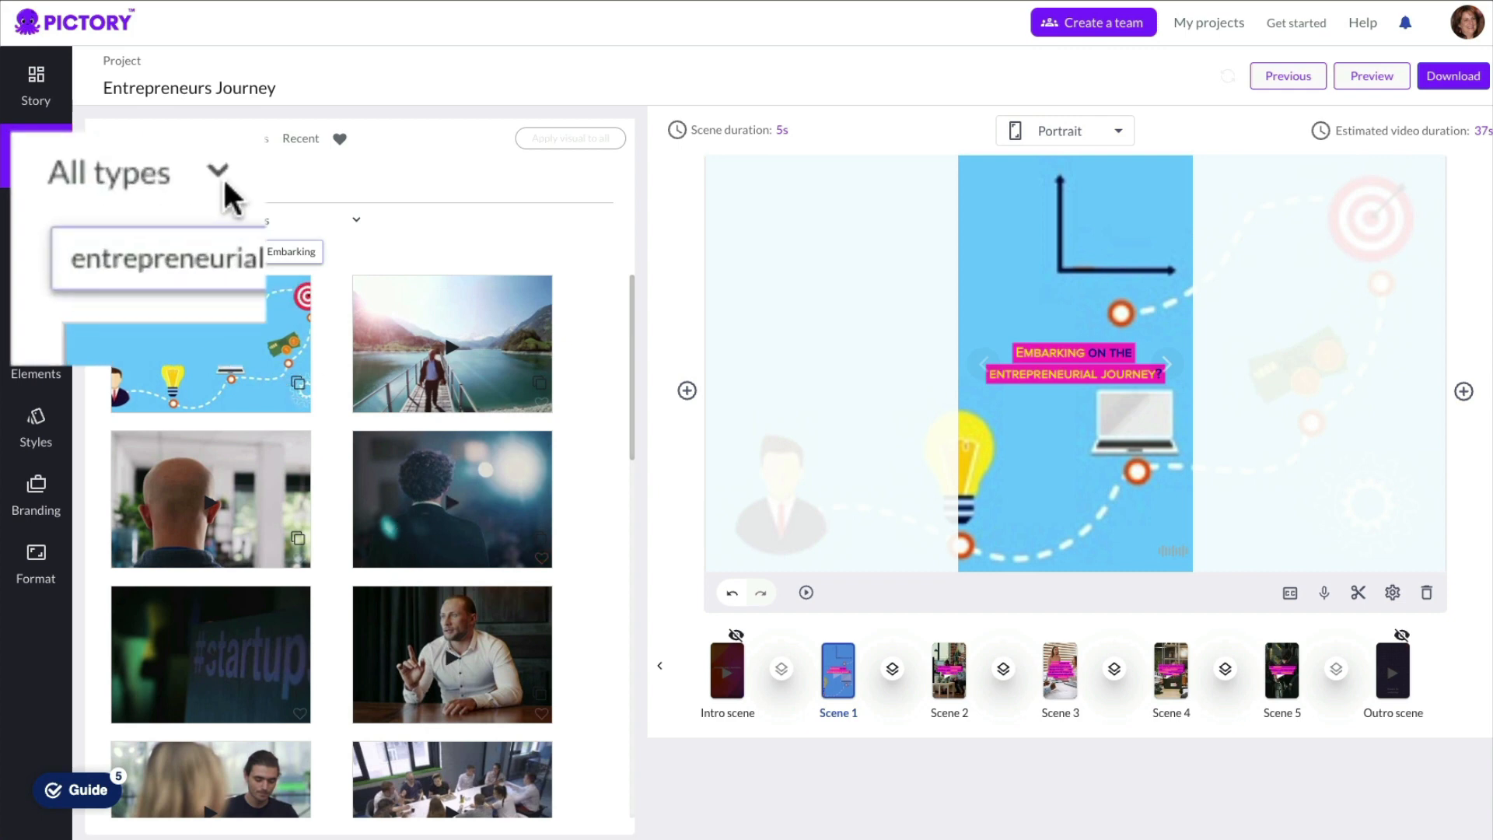
{"action": "left_click", "coordinate": [163, 220]}
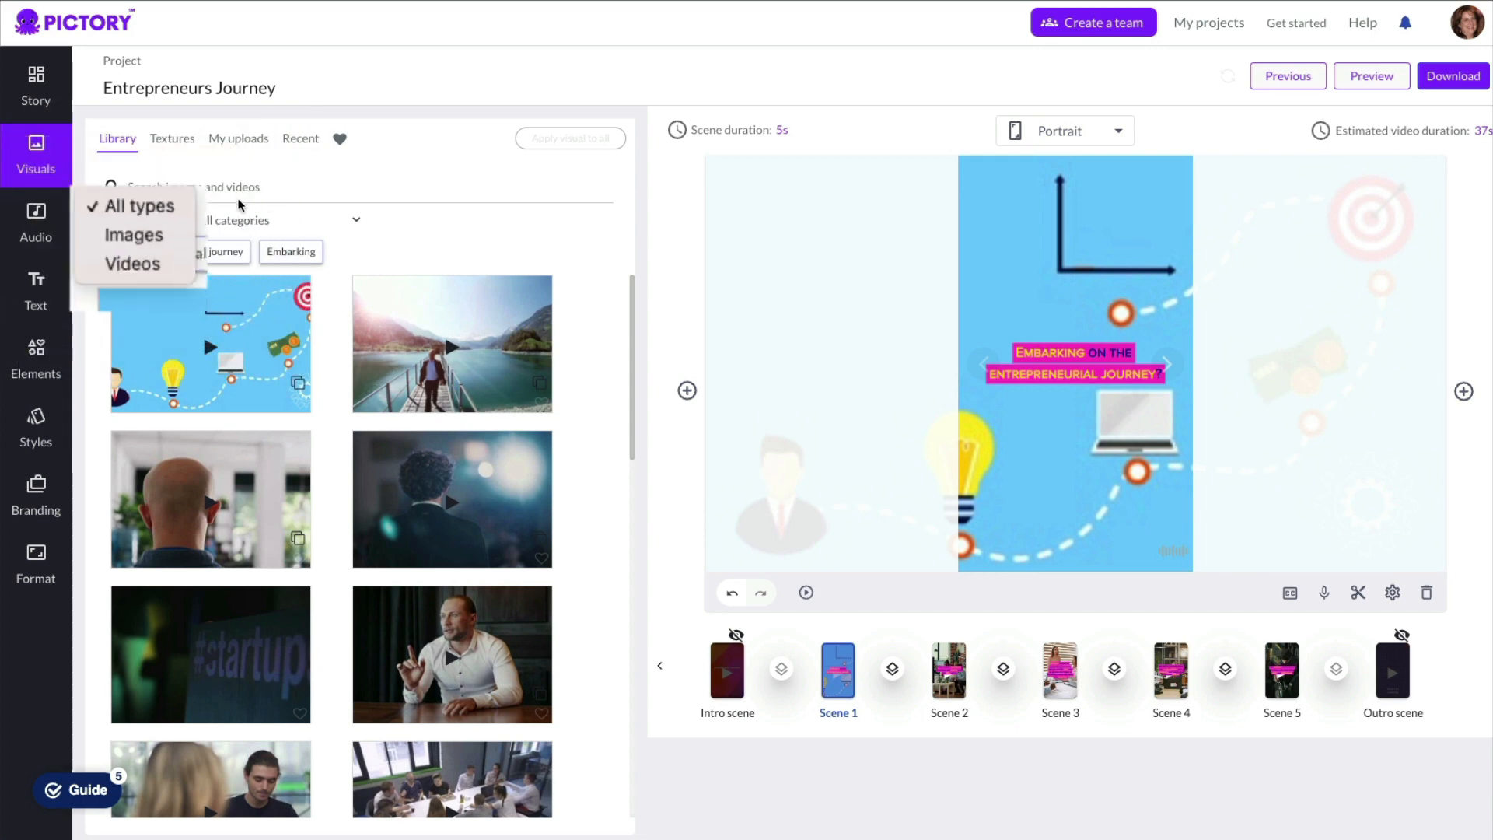
{"action": "left_click", "coordinate": [260, 227]}
{"action": "left_click", "coordinate": [359, 225]}
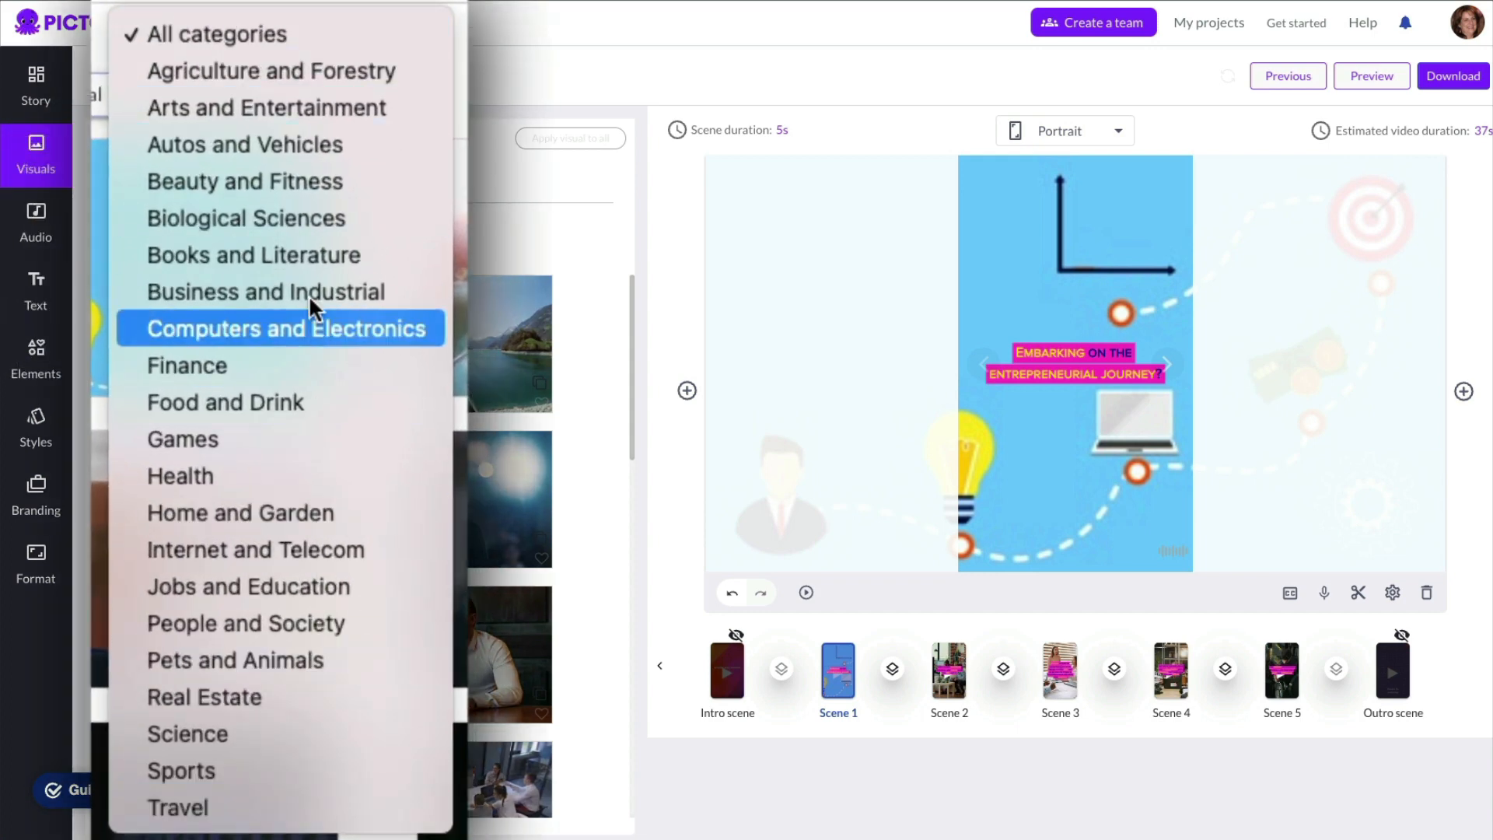
{"action": "left_click", "coordinate": [408, 235]}
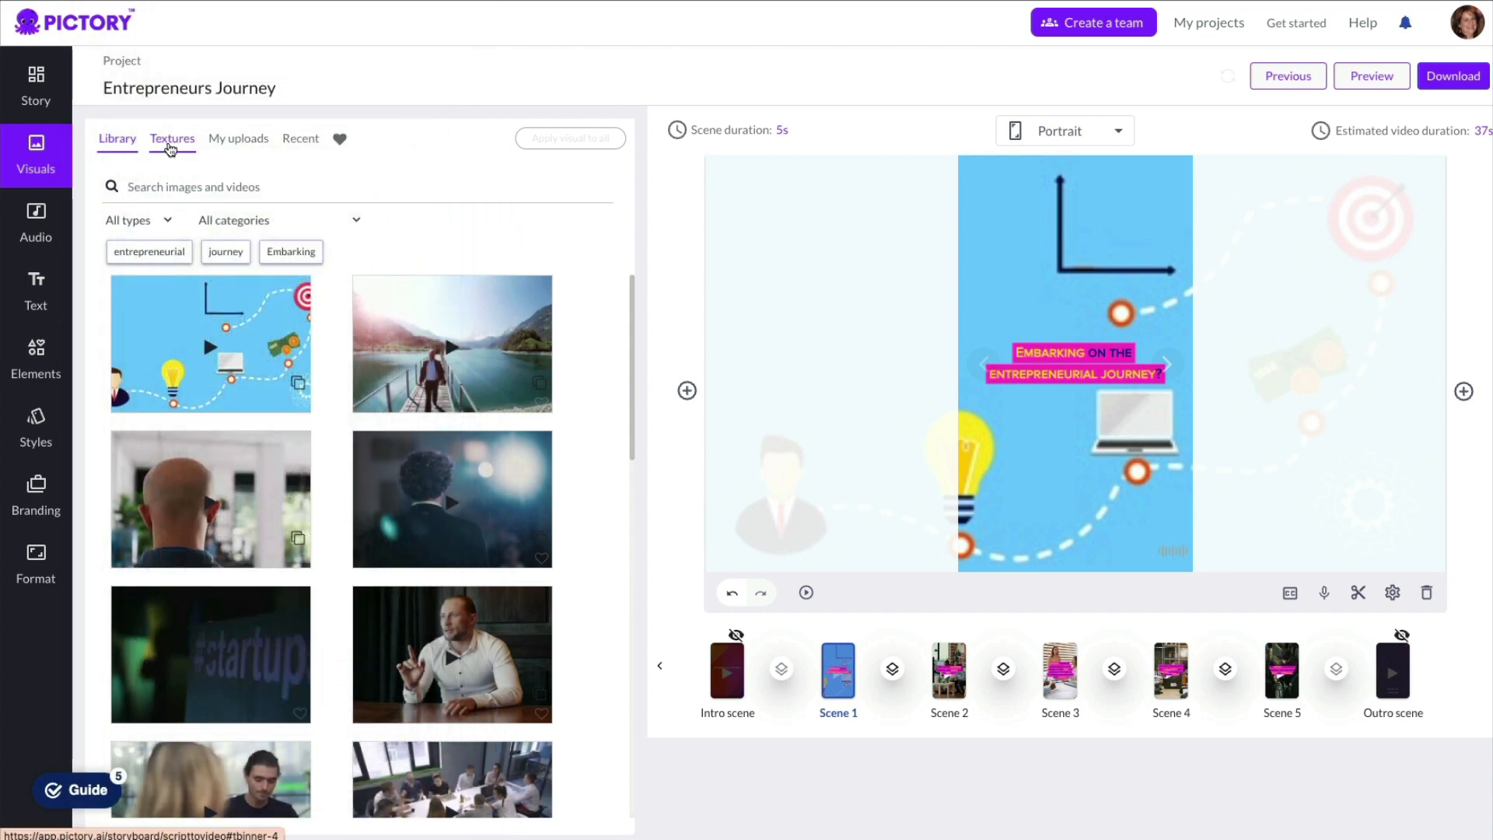
Replace scene 1's background with the black starry wireframe texture.
{"action": "left_click", "coordinate": [170, 144]}
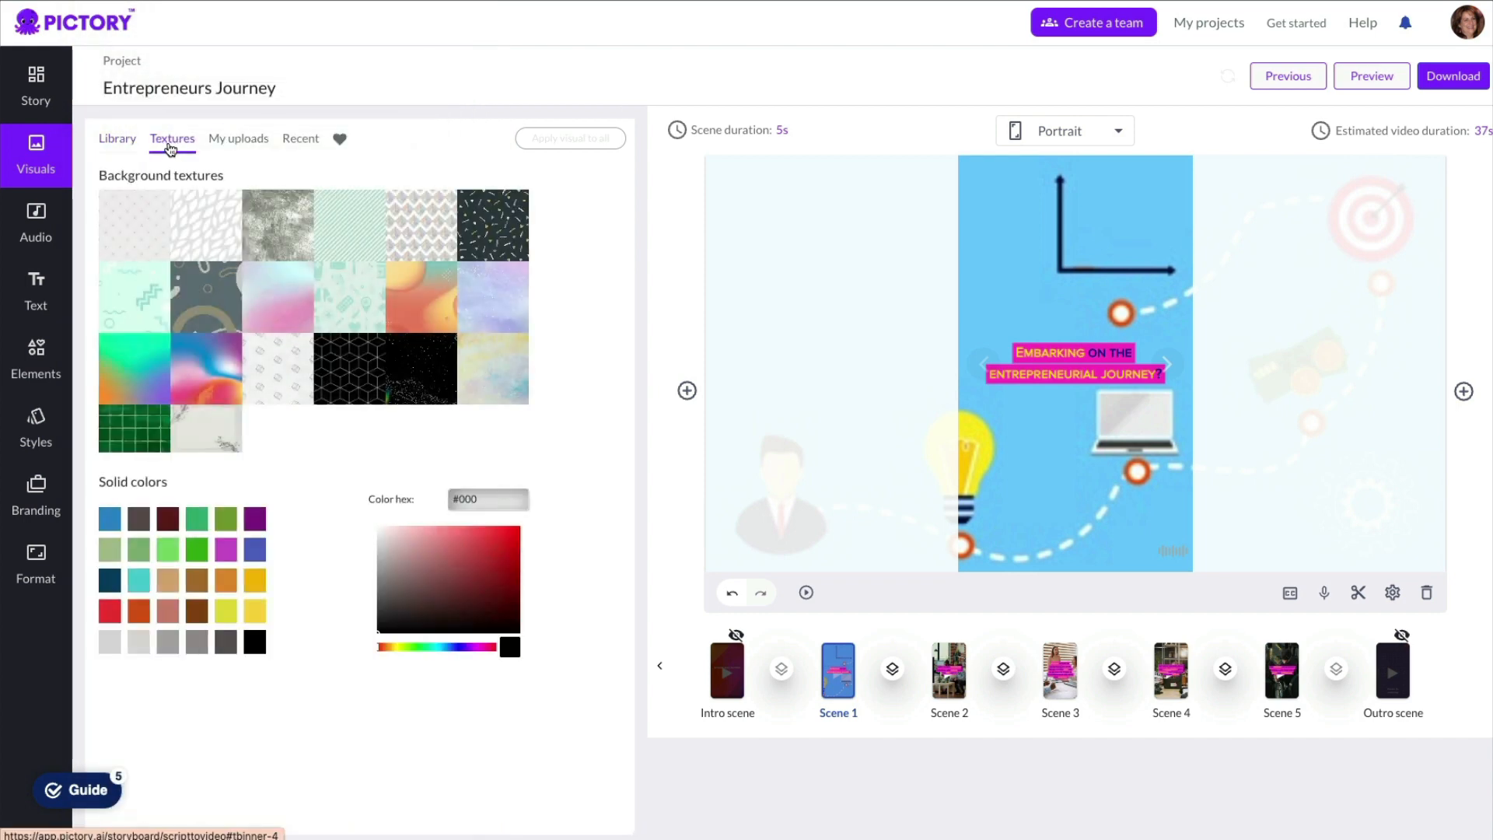
{"action": "left_click", "coordinate": [430, 380]}
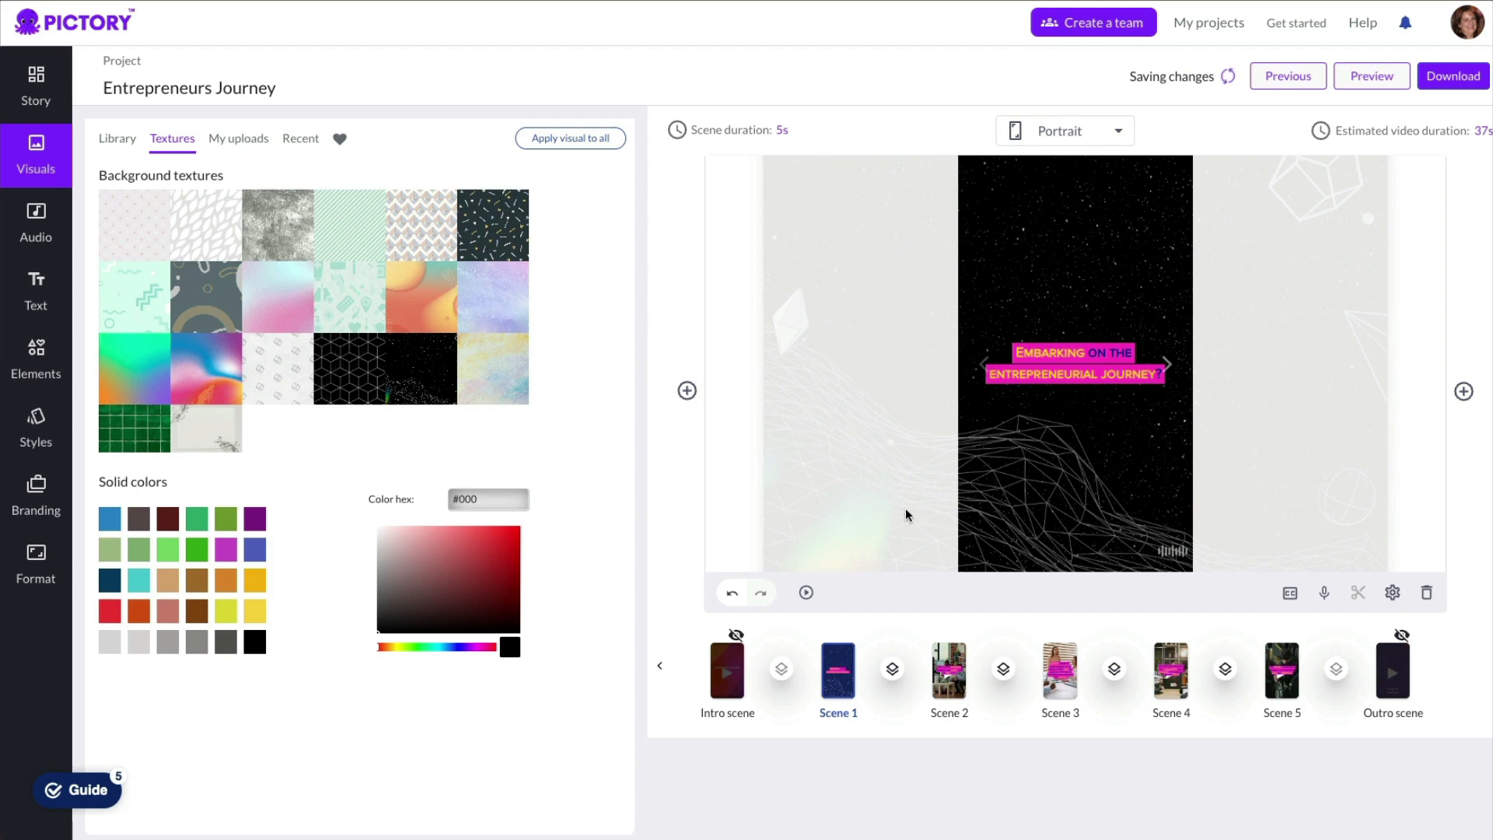
Set scene 1's caption font size to 42 and apply the text formatting to all scenes.
{"action": "left_click", "coordinate": [1066, 369]}
{"action": "mouse_move", "coordinate": [1065, 366]}
{"action": "left_mouse_down"}
{"action": "mouse_move", "coordinate": [1068, 205]}
{"action": "mouse_move", "coordinate": [1067, 518]}
{"action": "mouse_move", "coordinate": [1069, 370]}
{"action": "left_mouse_up"}
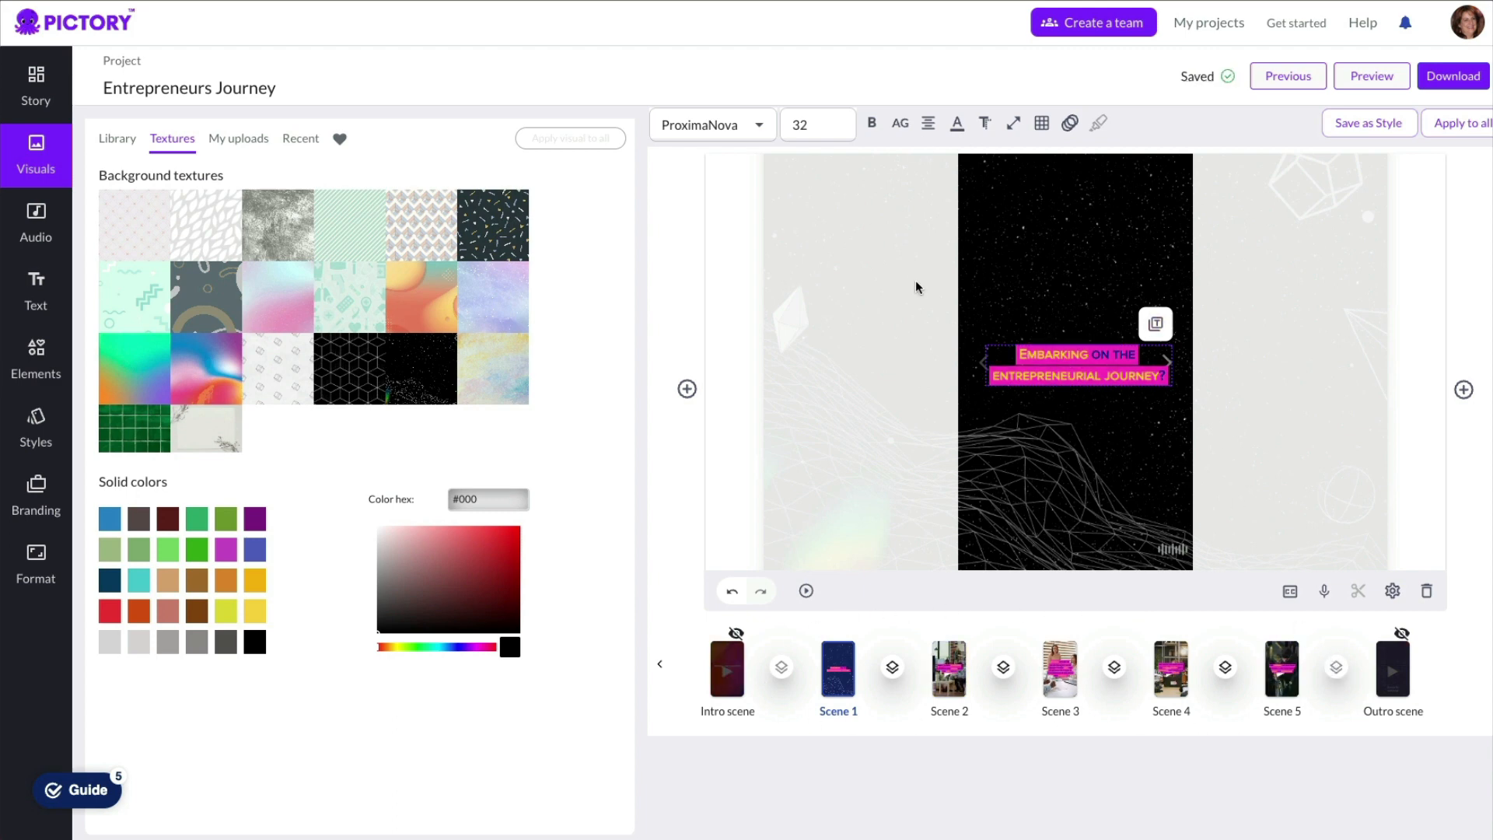
{"action": "left_click", "coordinate": [833, 132]}
{"action": "scroll", "coordinate": [853, 318], "scroll_direction": "down", "scroll_amount": 2}
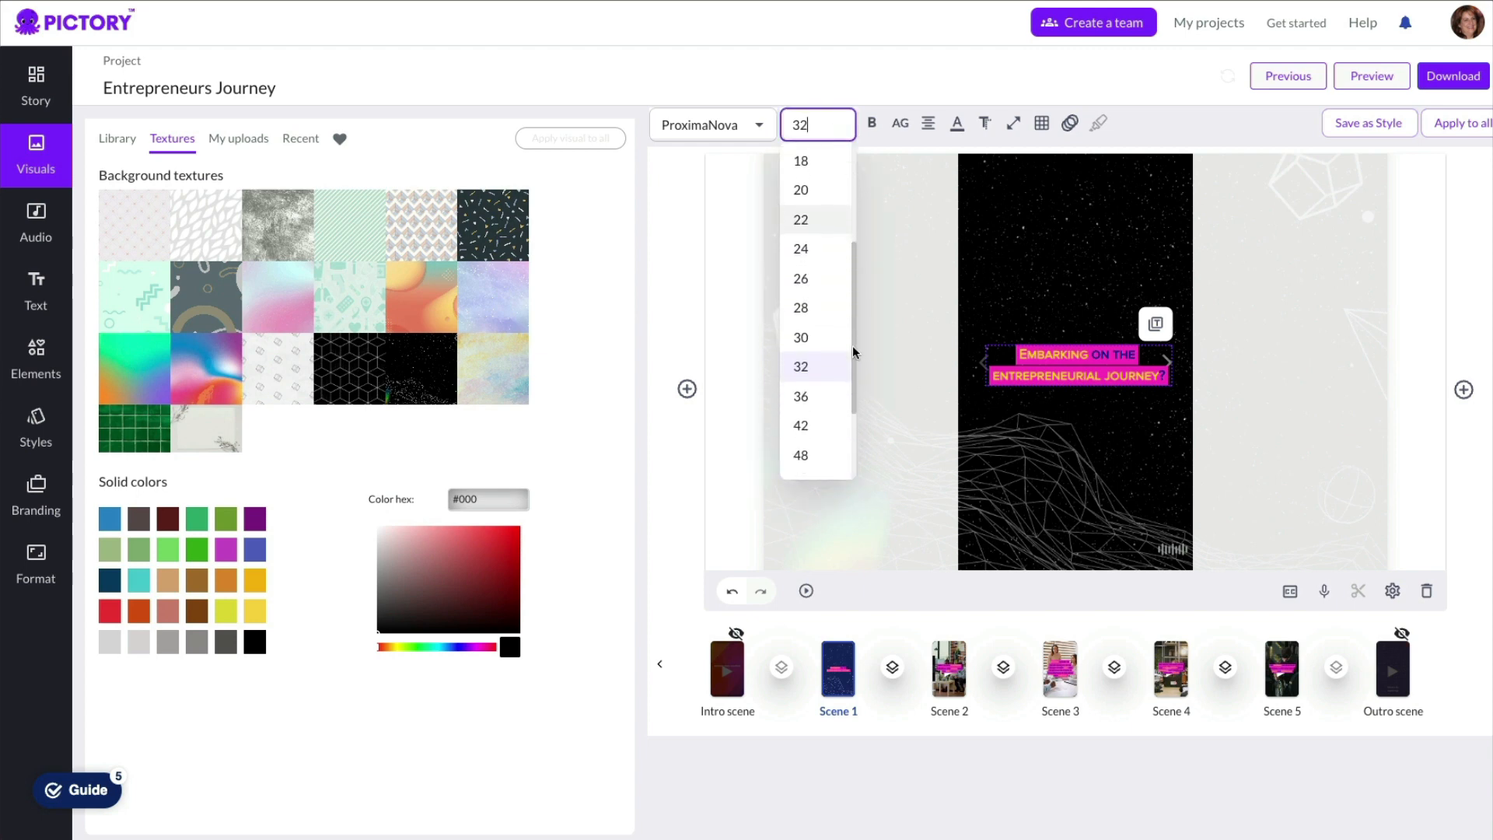
{"action": "scroll", "coordinate": [853, 354], "scroll_direction": "down", "scroll_amount": 1}
{"action": "left_click", "coordinate": [811, 398]}
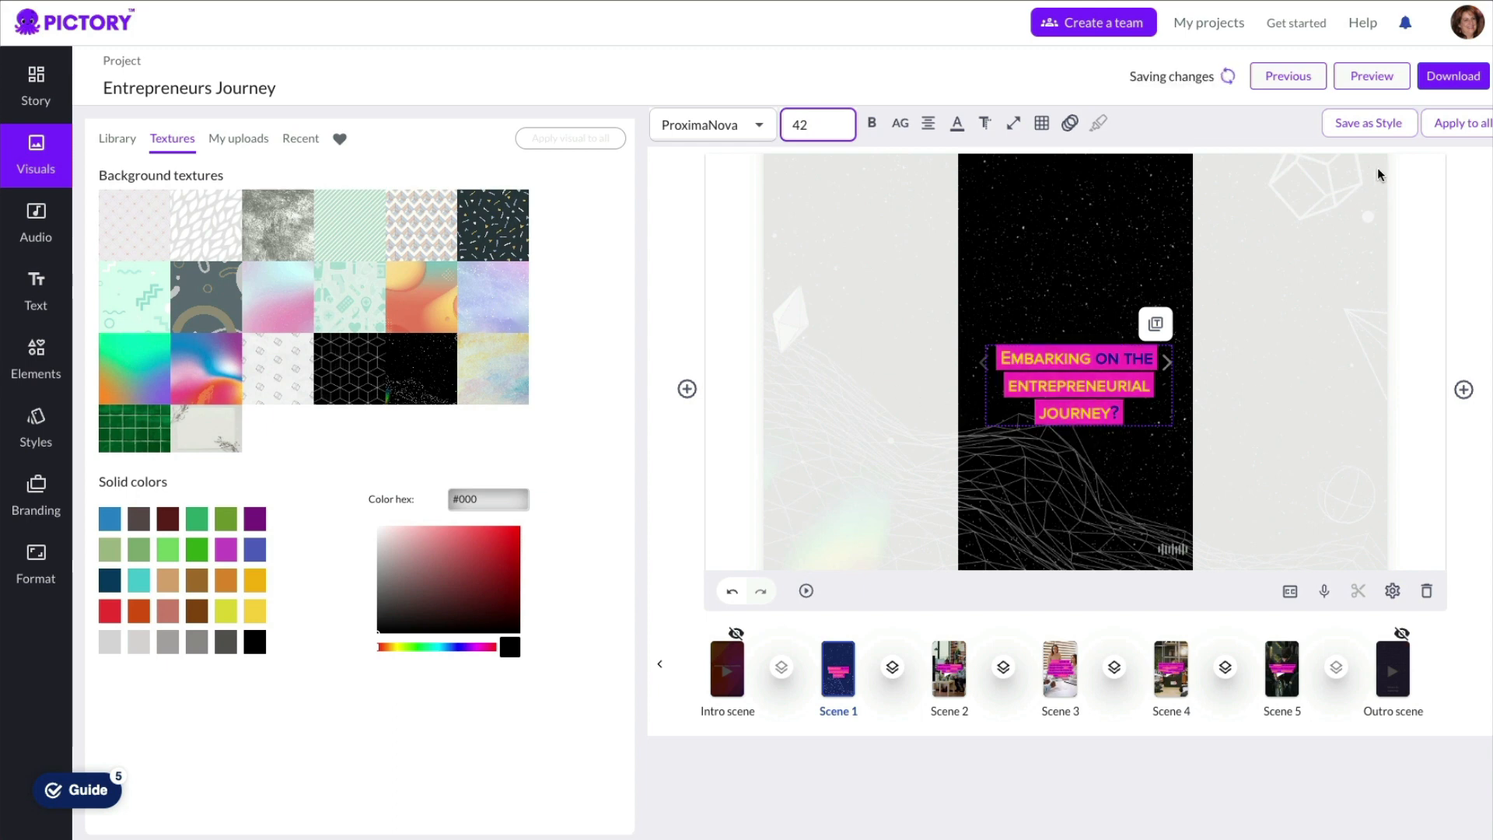
{"action": "left_click", "coordinate": [1462, 136]}
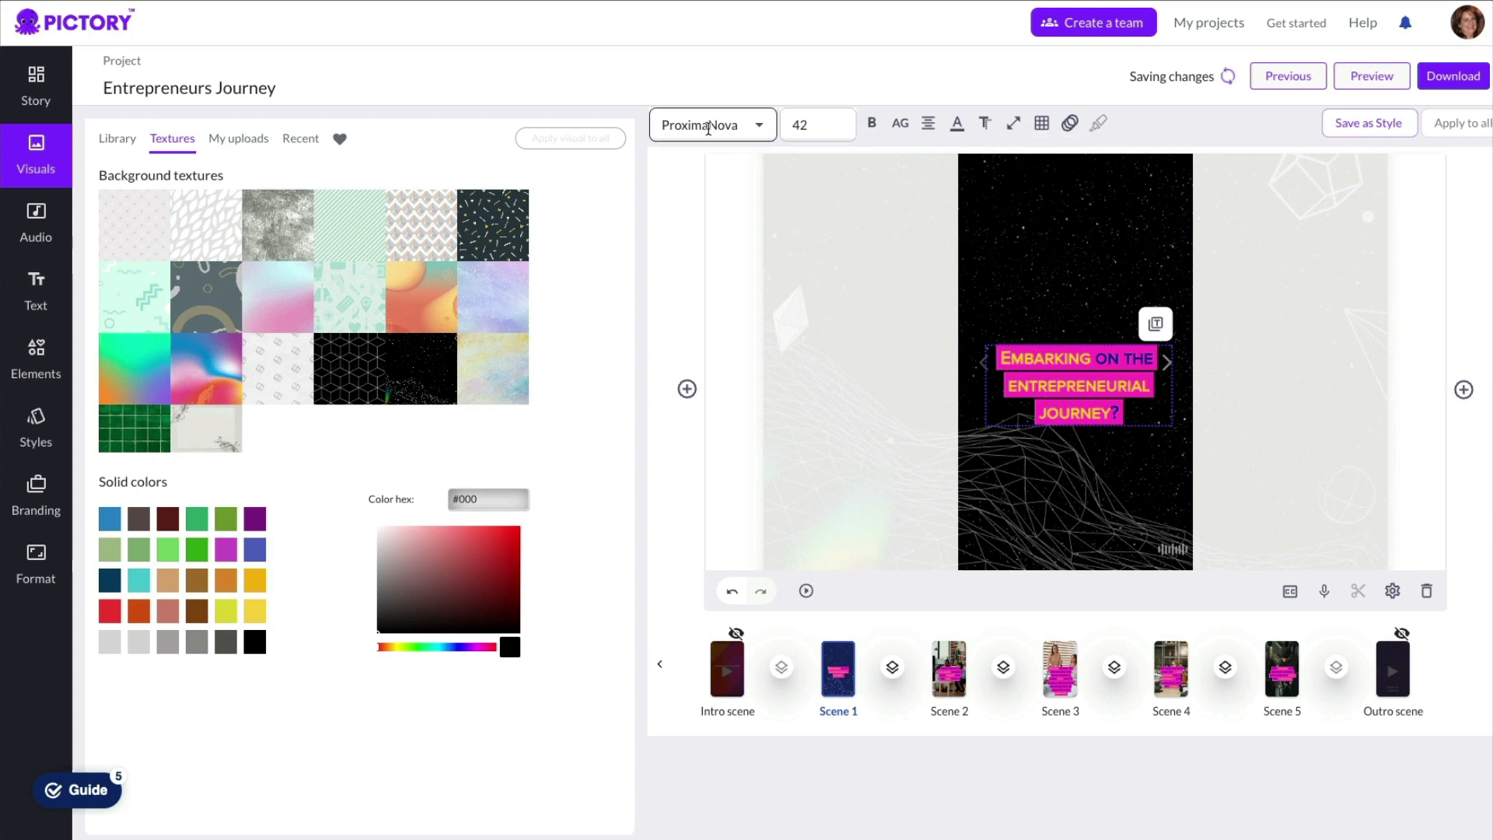
Review the fonts available for the caption text.
{"action": "left_click", "coordinate": [758, 129]}
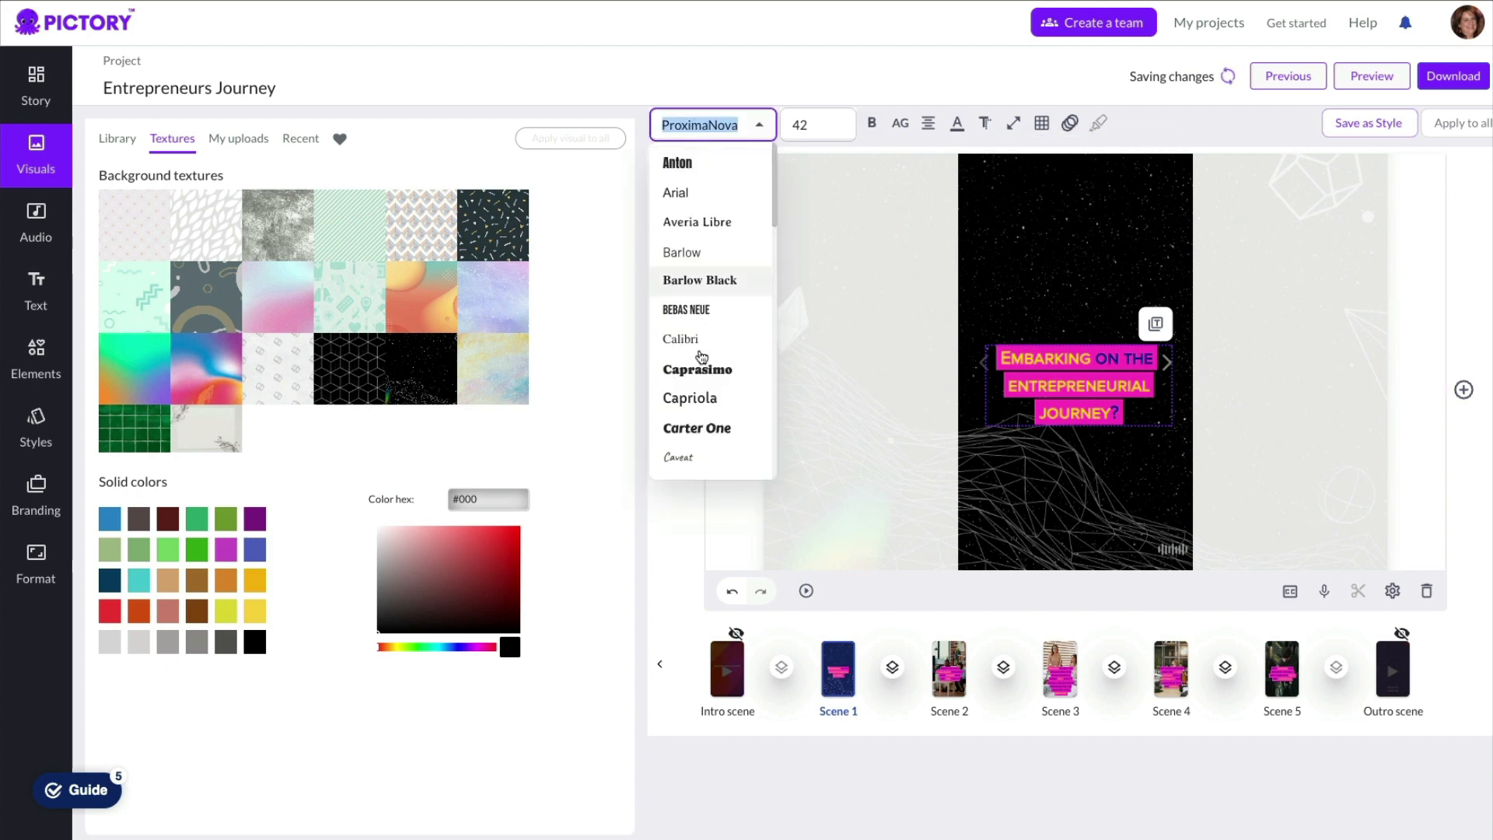
{"action": "left_click", "coordinate": [871, 148]}
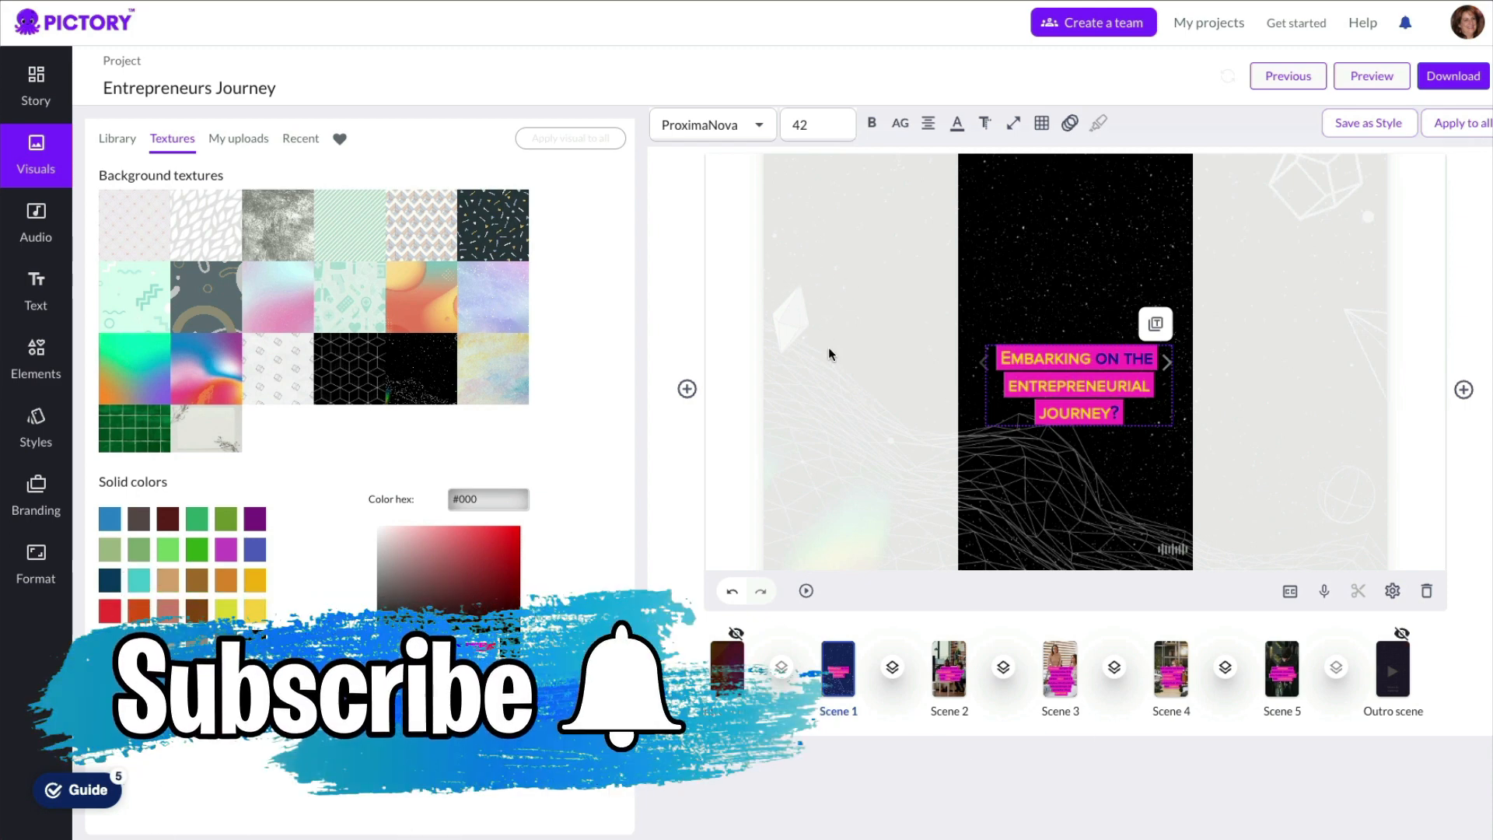
{"action": "left_click", "coordinate": [30, 603]}
Select scene 2 in the story and move its caption to the lower part of the frame.
{"action": "left_click", "coordinate": [43, 105]}
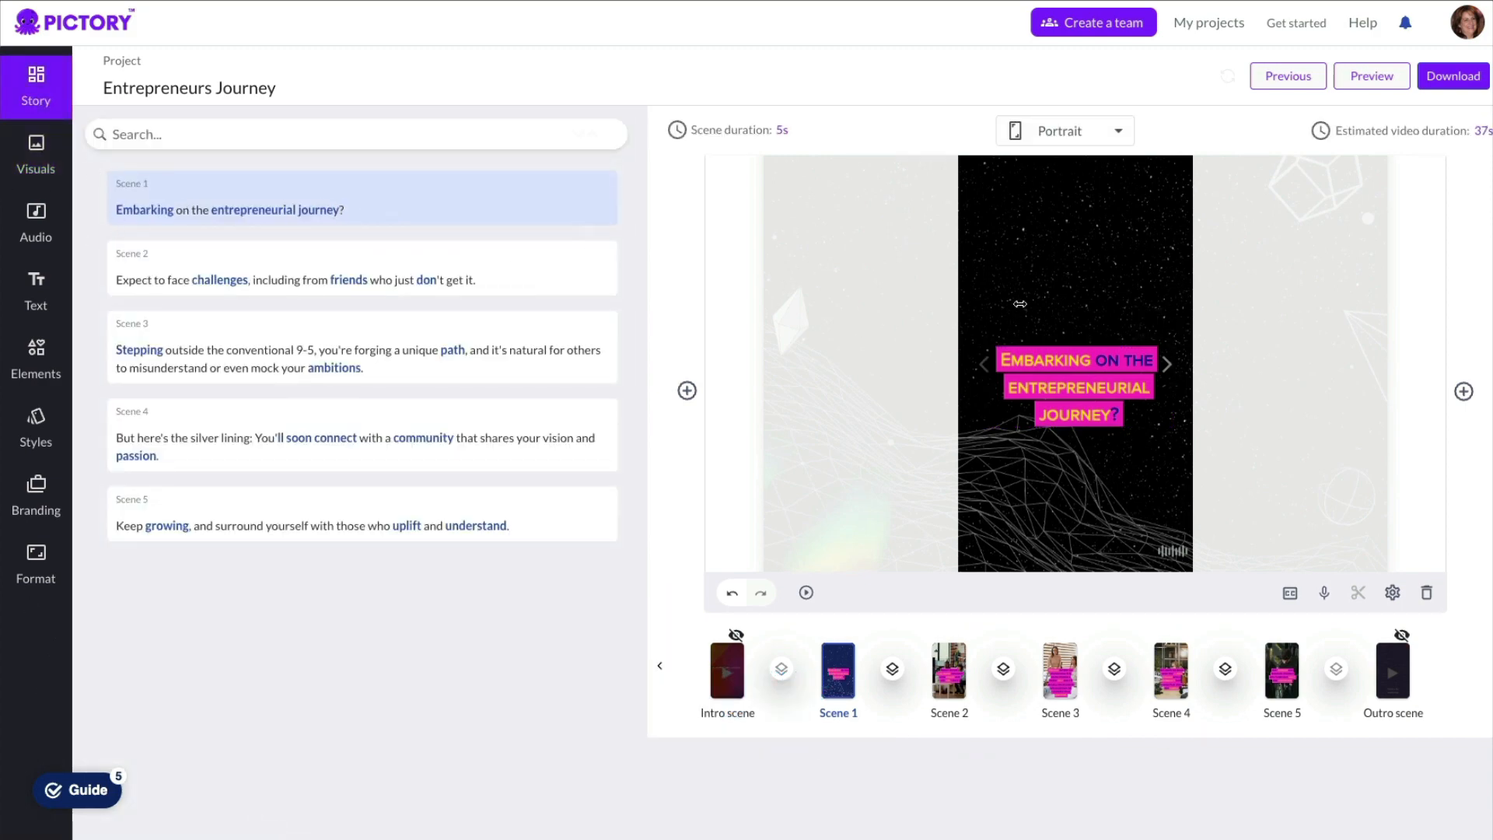
{"action": "left_click", "coordinate": [296, 275]}
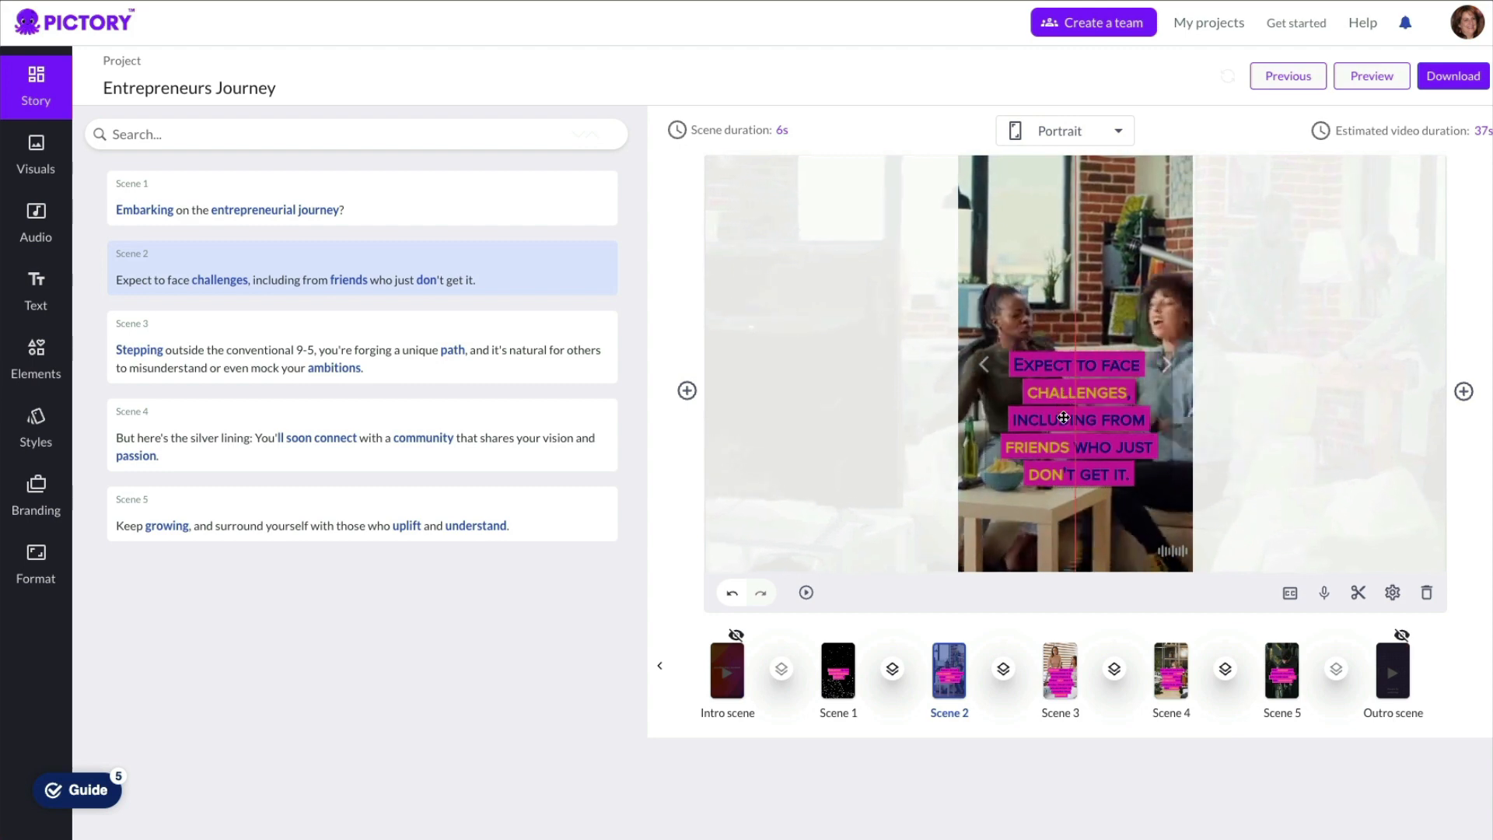
{"action": "left_click_drag", "start_coordinate": [1063, 392], "coordinate": [1063, 459]}
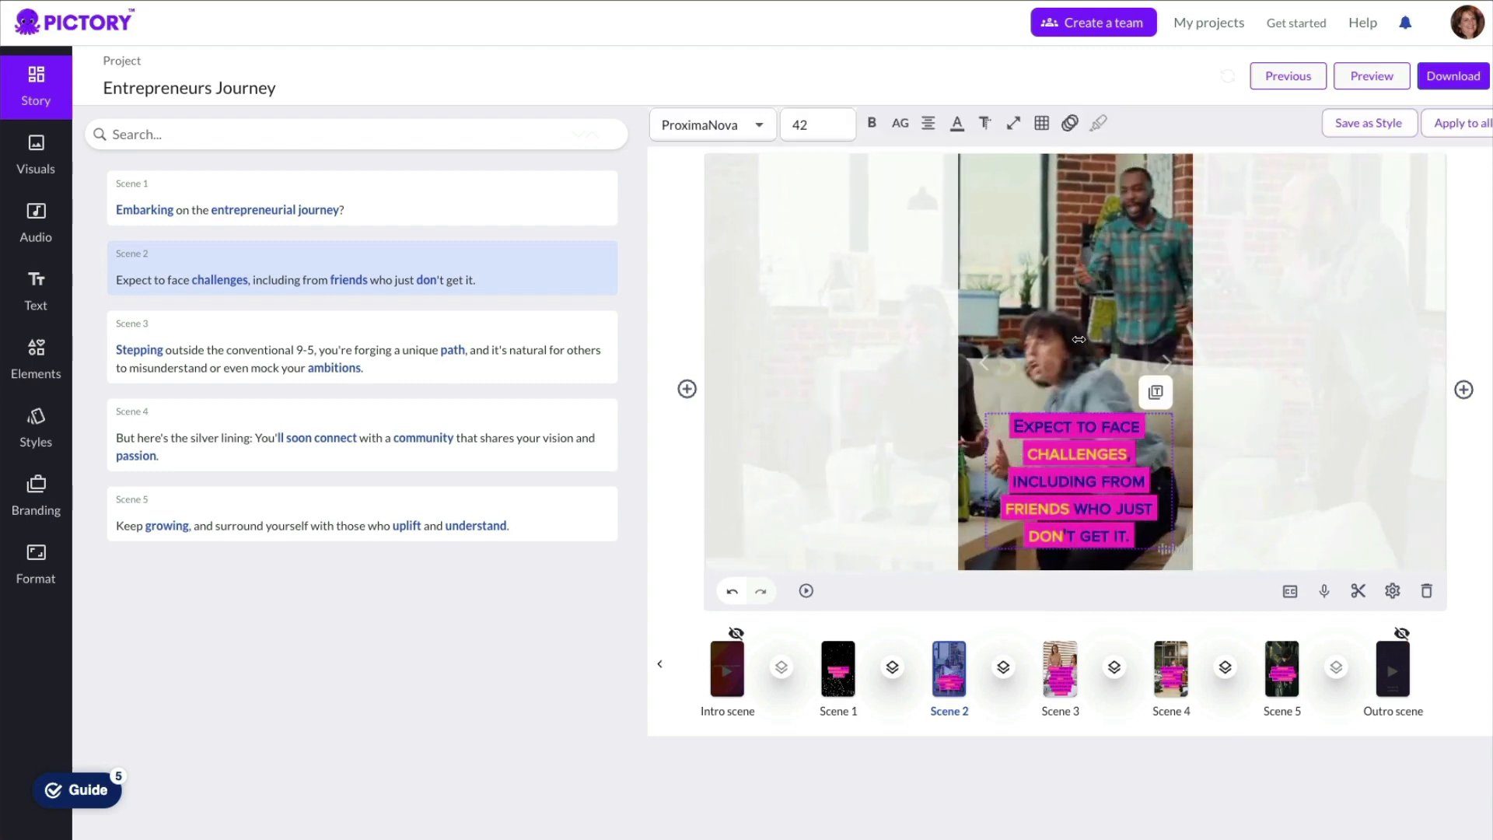
Search the stock visuals library for "jealousy" footage for scene 2.
{"action": "left_click", "coordinate": [35, 156]}
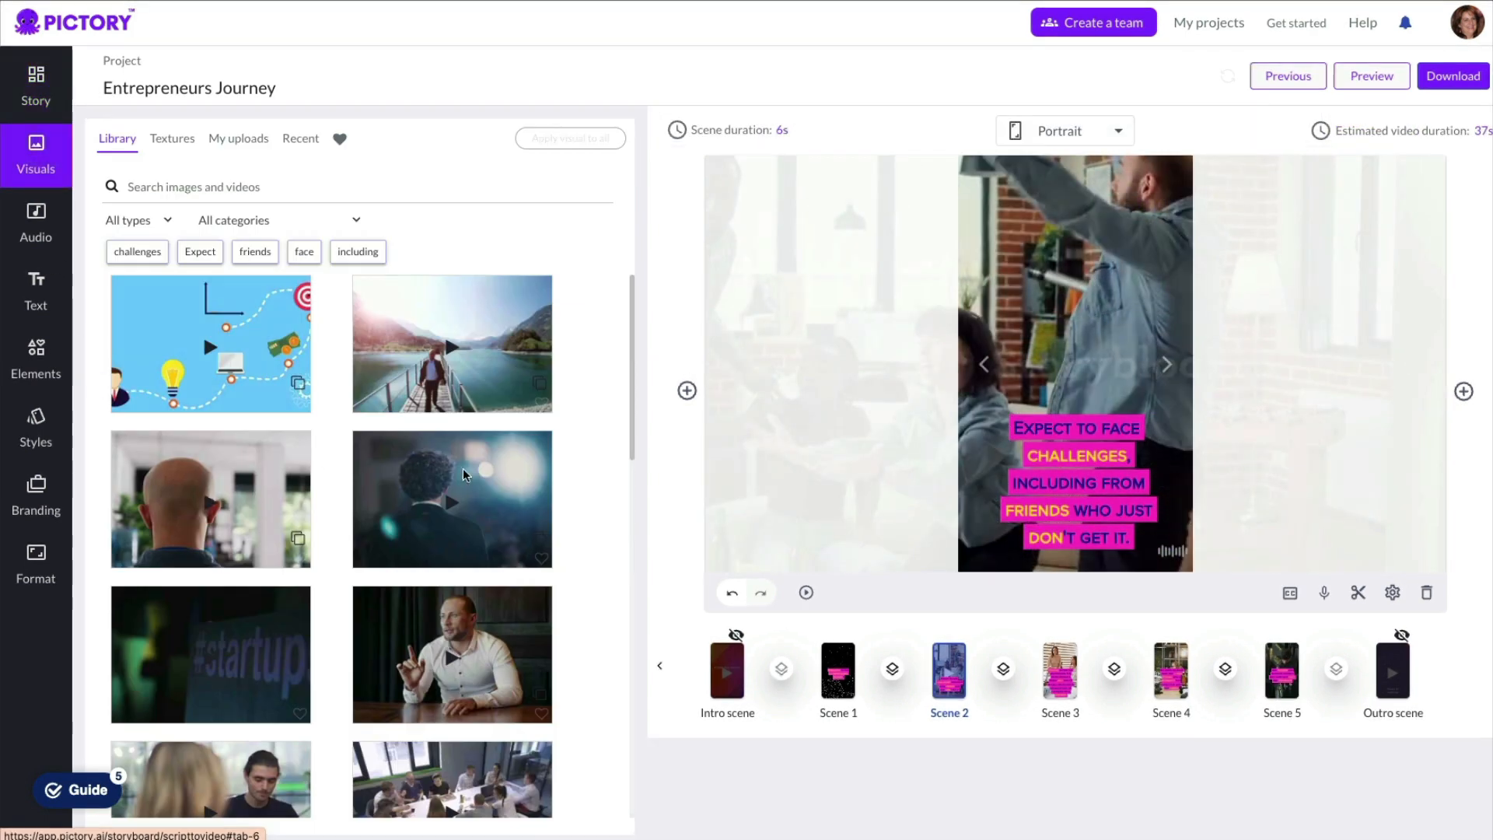
{"action": "left_click", "coordinate": [123, 253]}
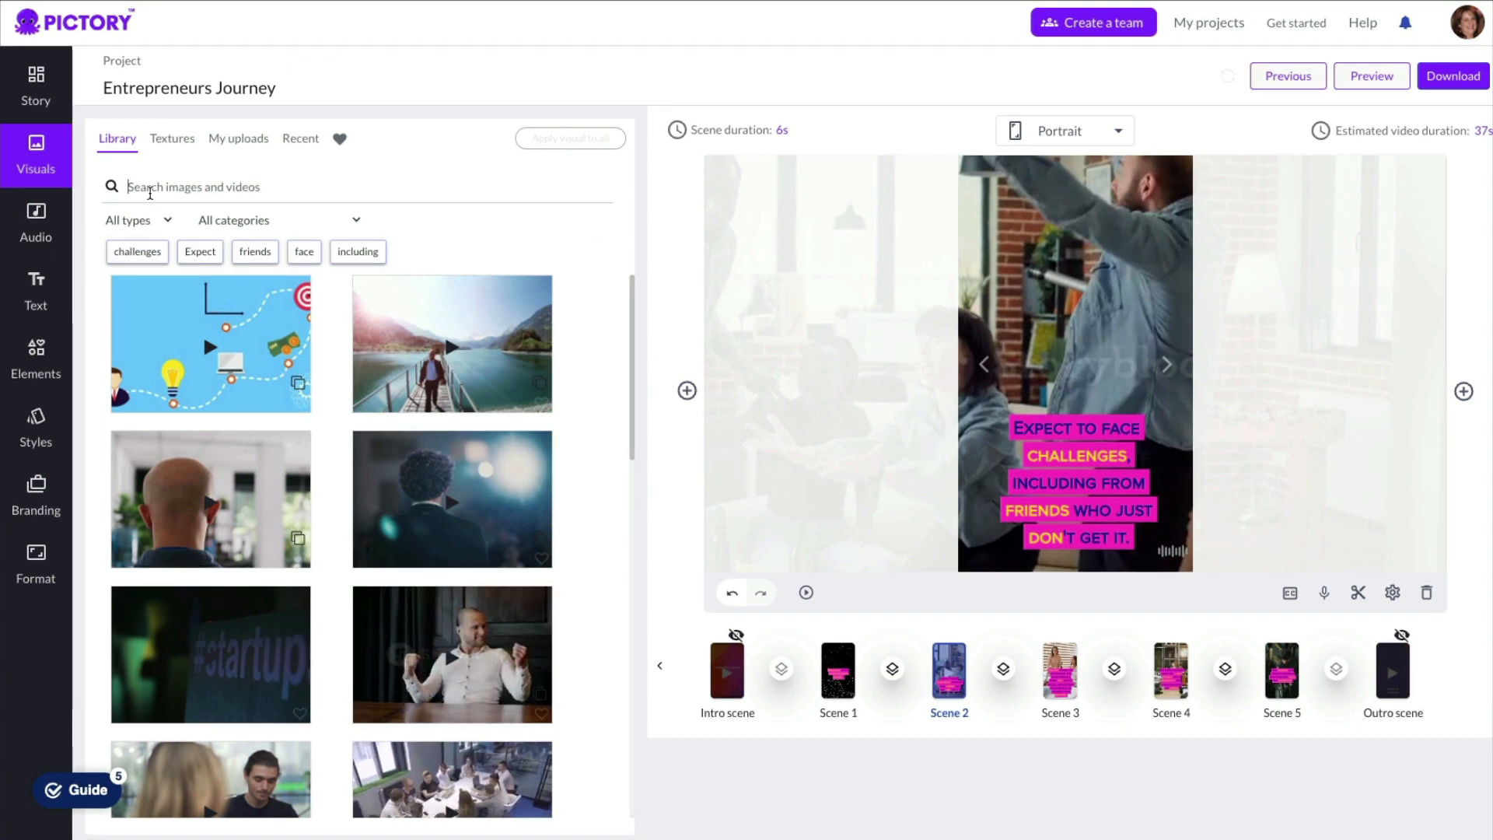
{"action": "left_click", "coordinate": [151, 189]}
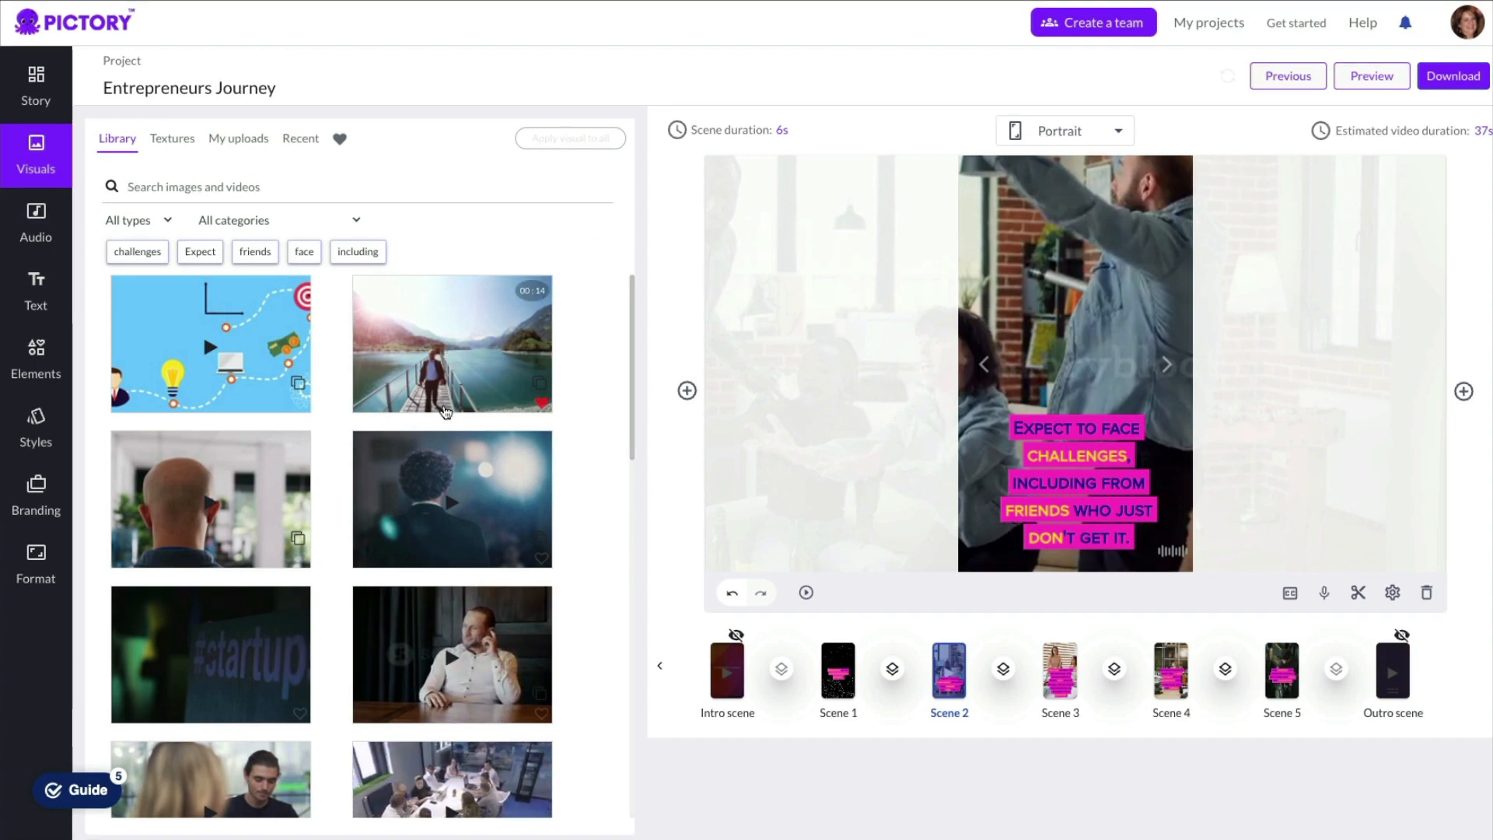
{"action": "type", "text": "jealousy"}
{"action": "key", "text": "Return"}
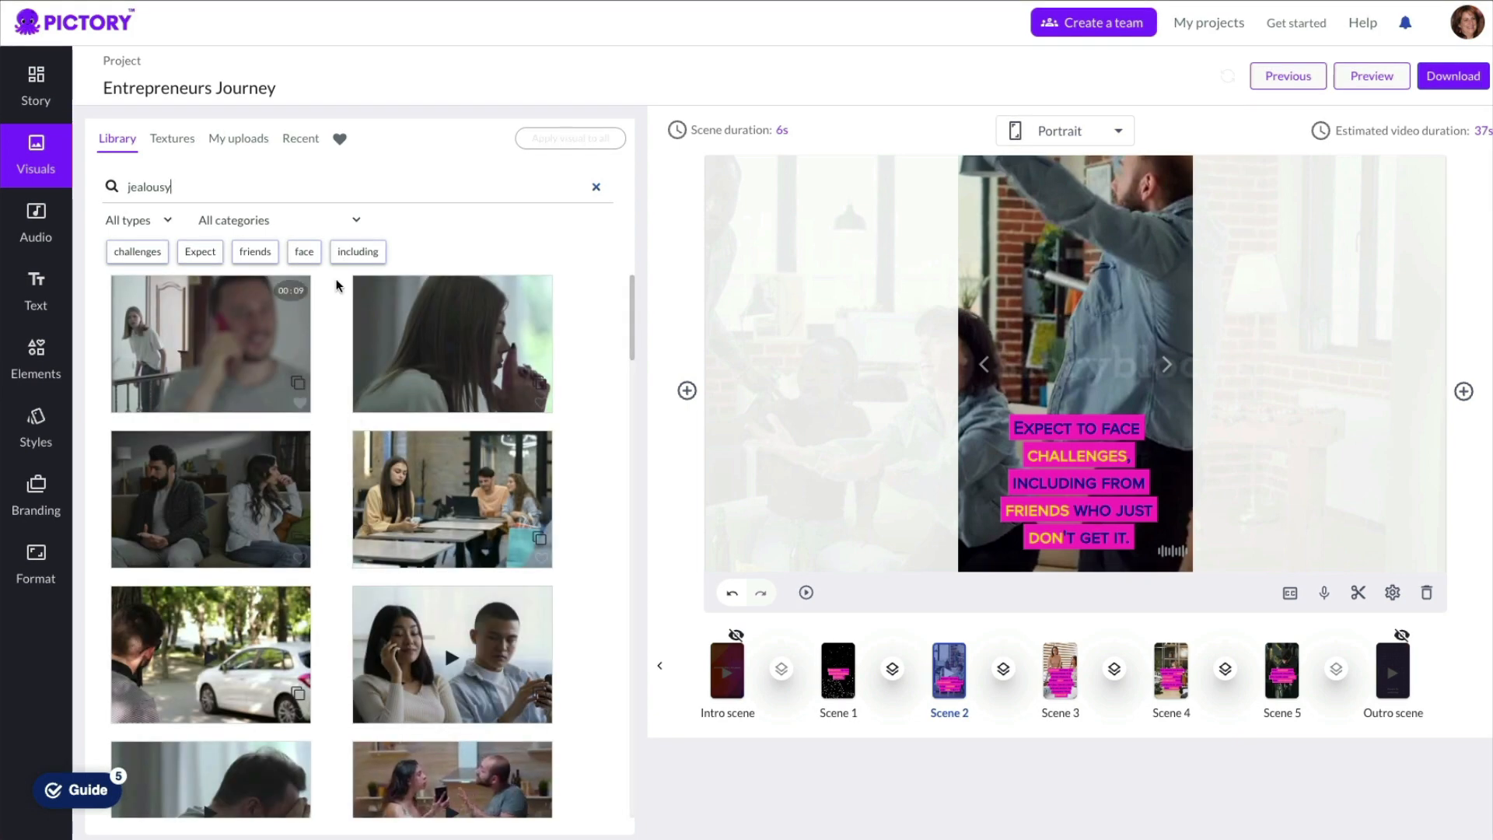
Replace scene 2's visual with the kitchen clip of a woman showing a man a phone, and reposition the clip within the portrait frame.
{"action": "scroll", "coordinate": [298, 575], "scroll_direction": "down", "scroll_amount": 3}
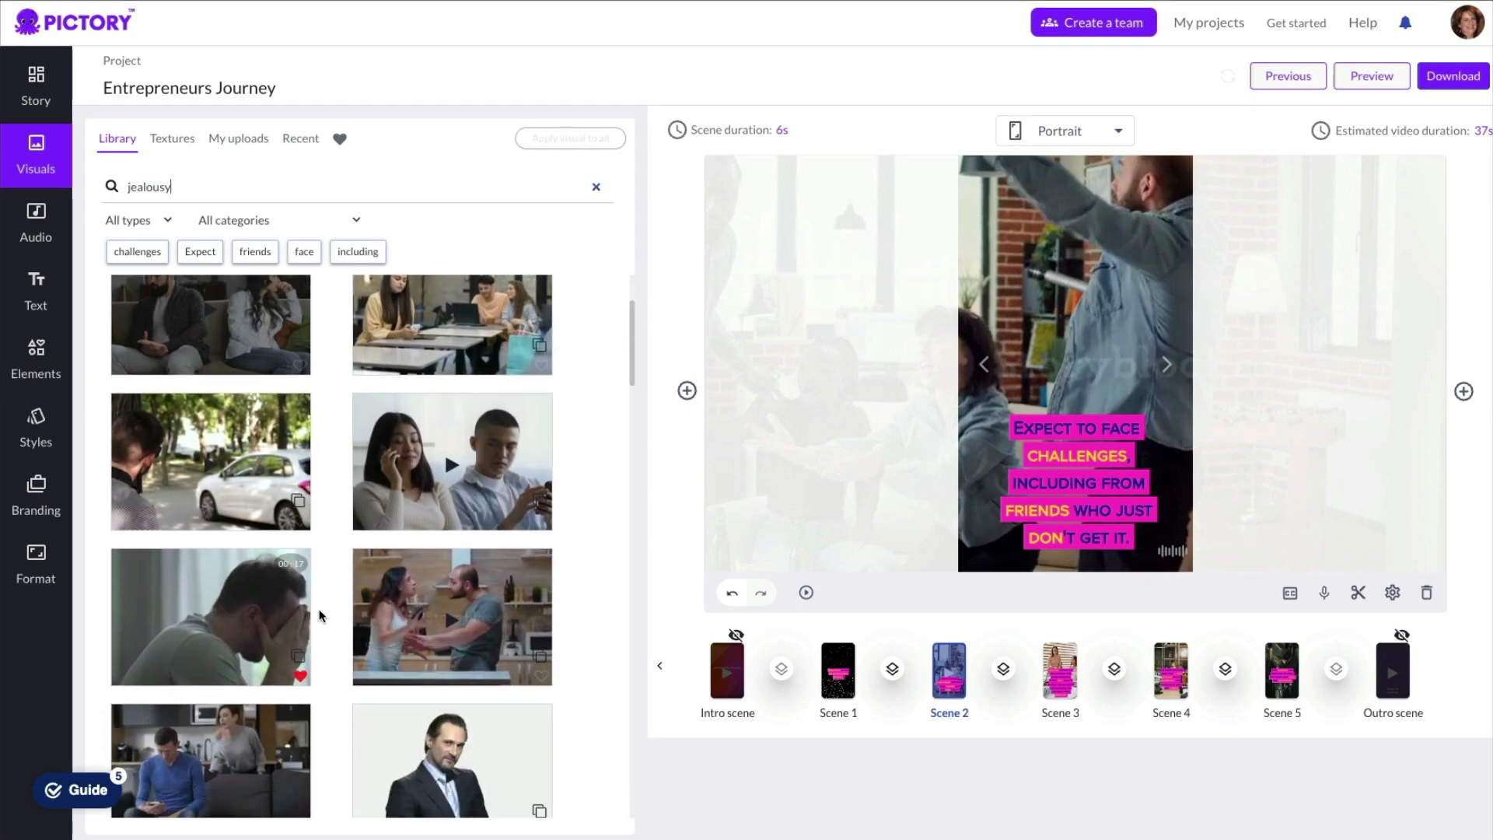
{"action": "scroll", "coordinate": [319, 613], "scroll_direction": "down", "scroll_amount": 3}
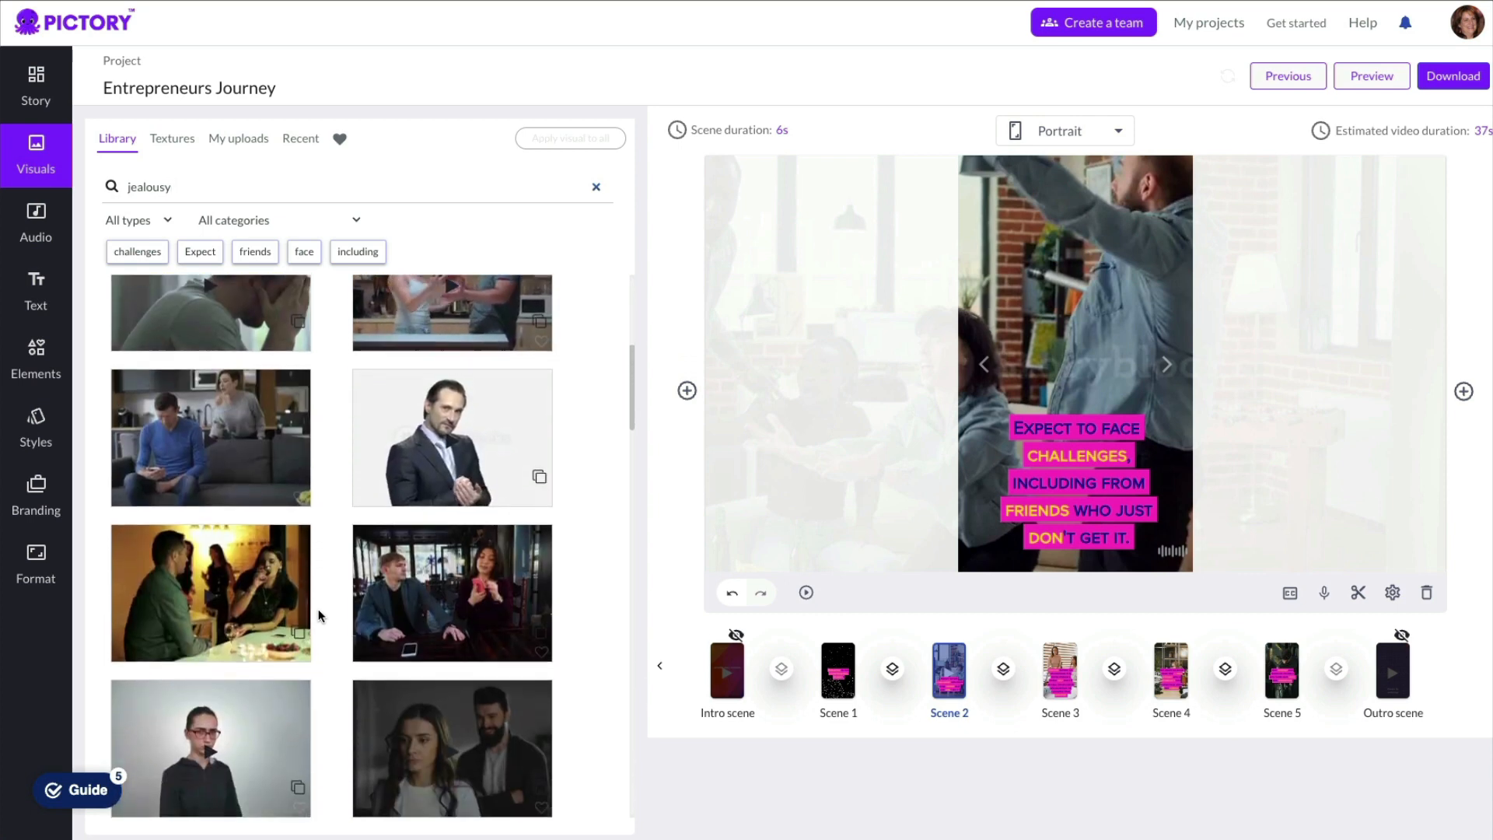
{"action": "scroll", "coordinate": [319, 614], "scroll_direction": "down", "scroll_amount": 3}
{"action": "scroll", "coordinate": [318, 615], "scroll_direction": "down", "scroll_amount": 3}
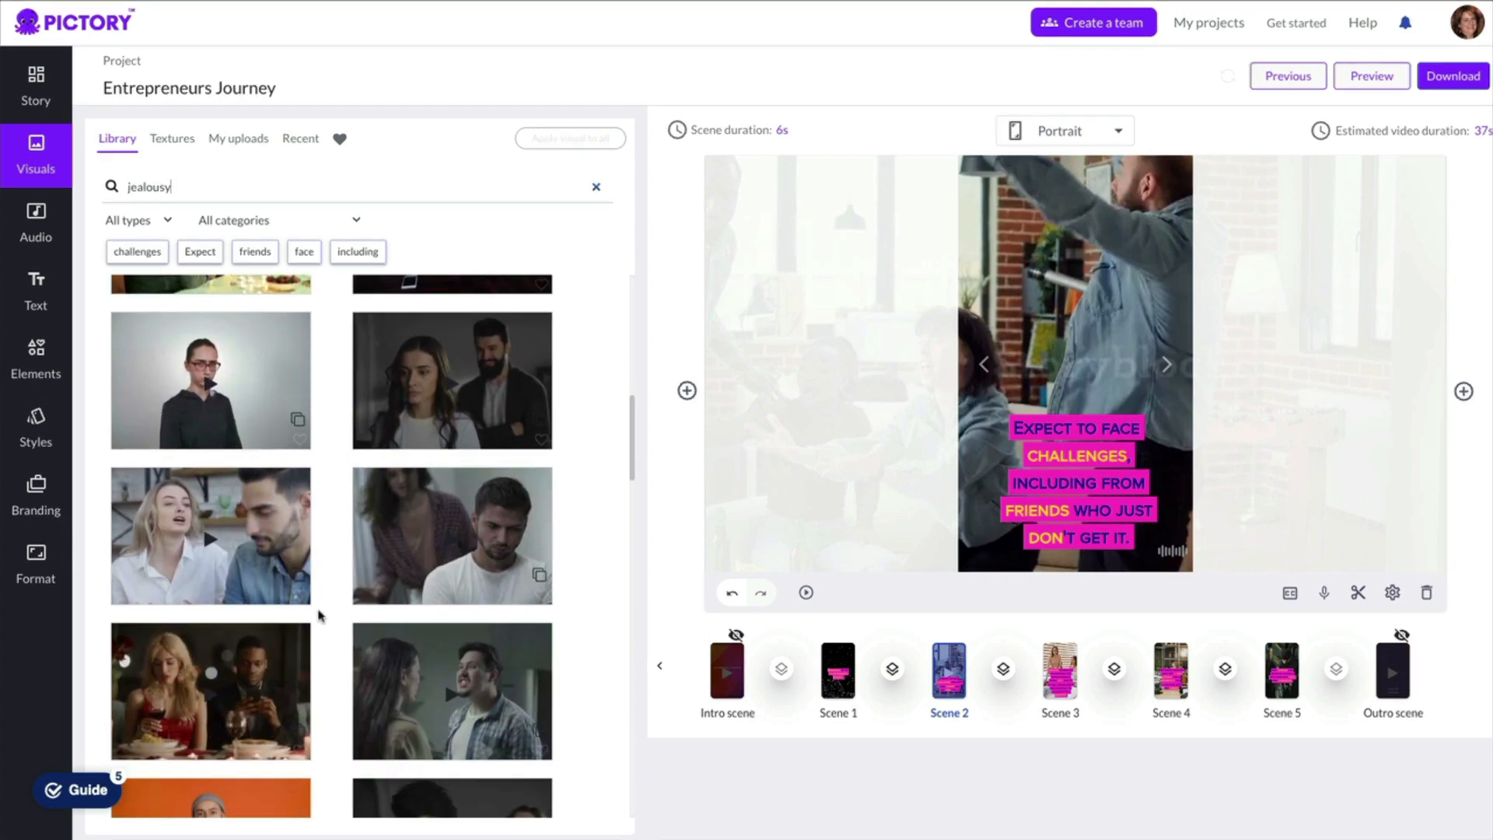
{"action": "scroll", "coordinate": [319, 614], "scroll_direction": "down", "scroll_amount": 3}
{"action": "scroll", "coordinate": [319, 616], "scroll_direction": "down", "scroll_amount": 3}
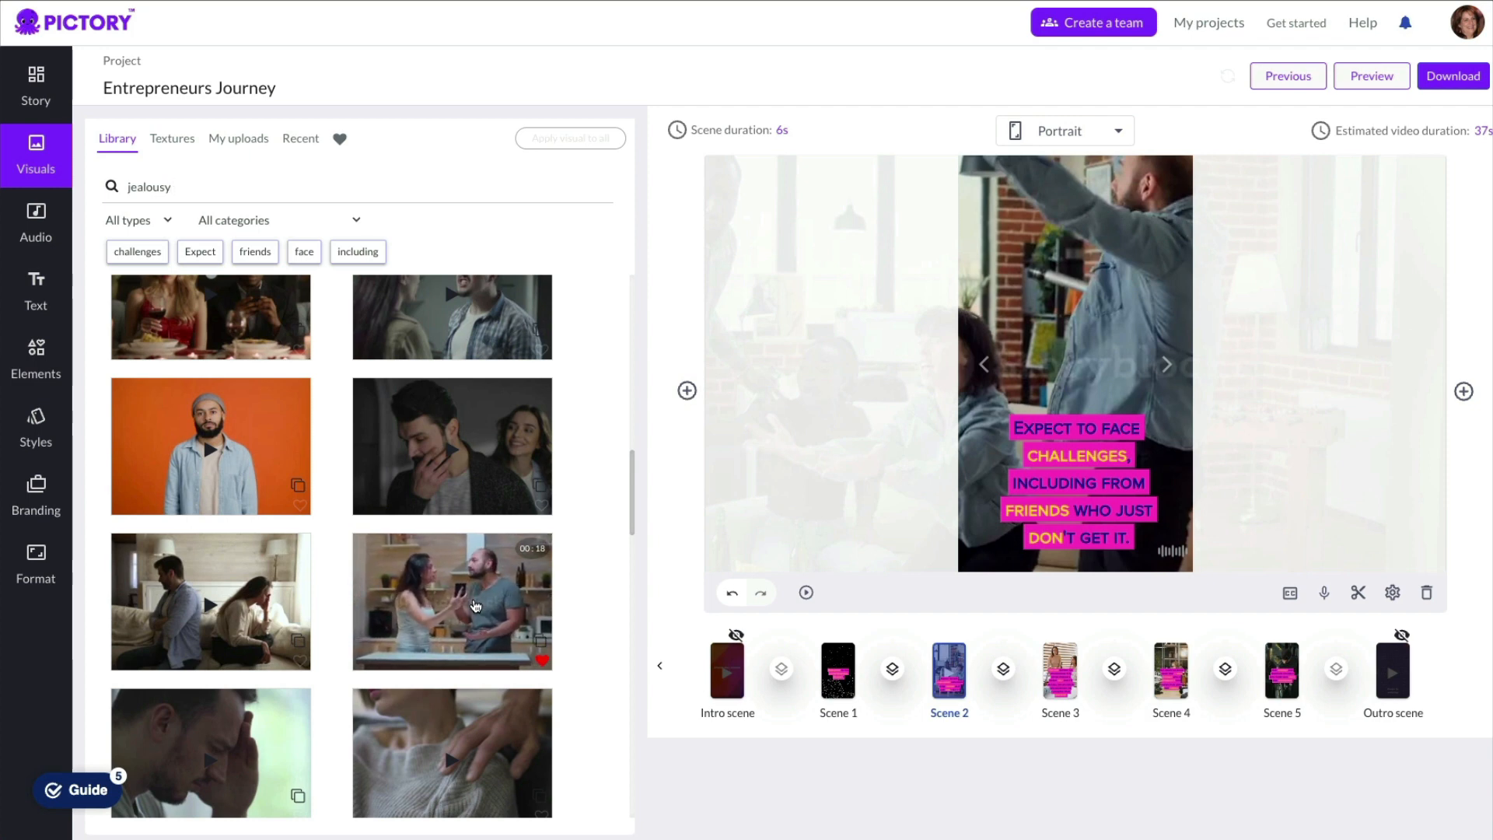
{"action": "left_click", "coordinate": [468, 608]}
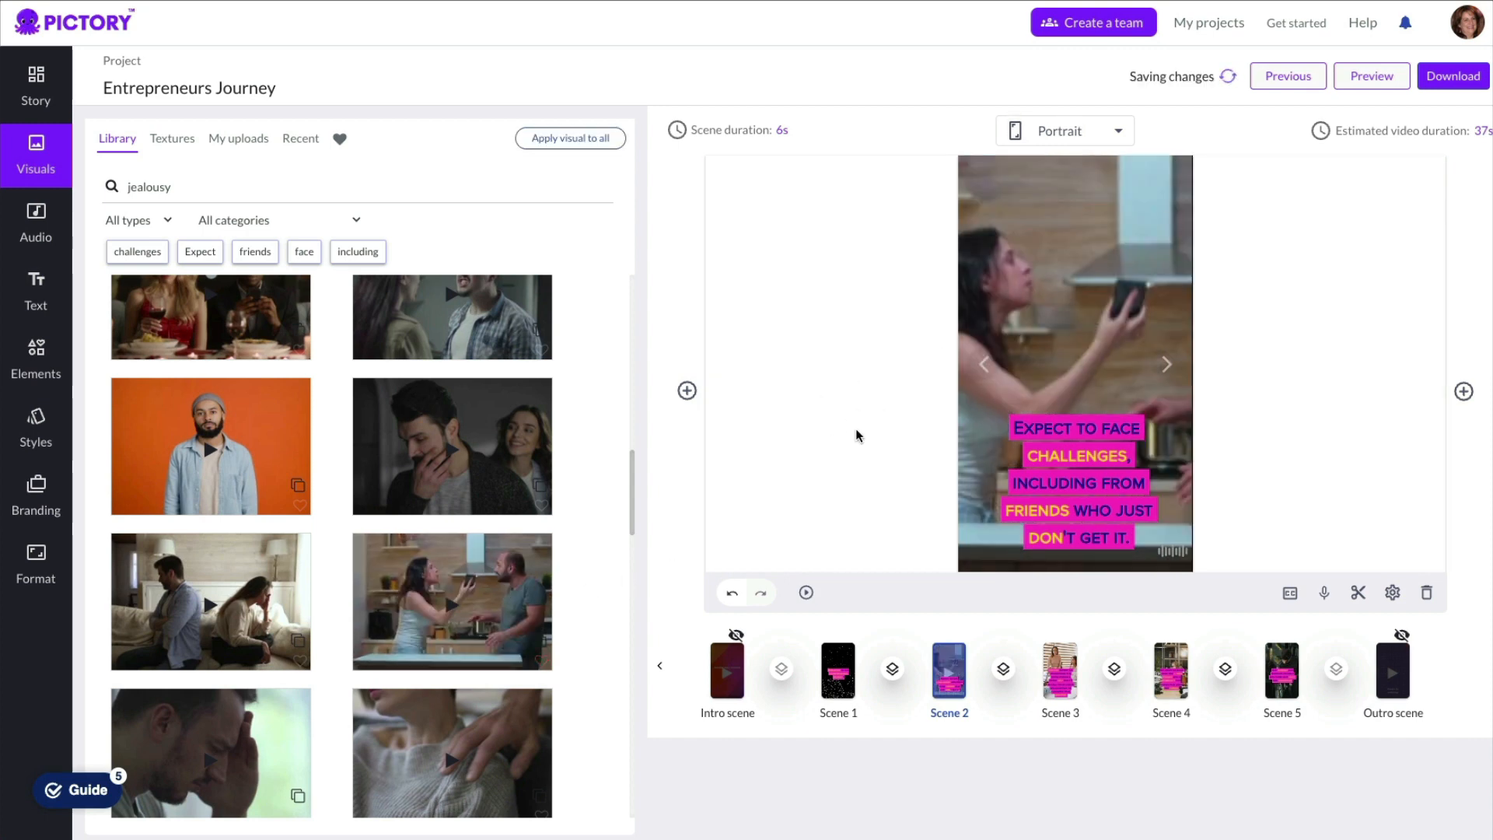
{"action": "left_click_drag", "start_coordinate": [1005, 357], "coordinate": [1109, 320]}
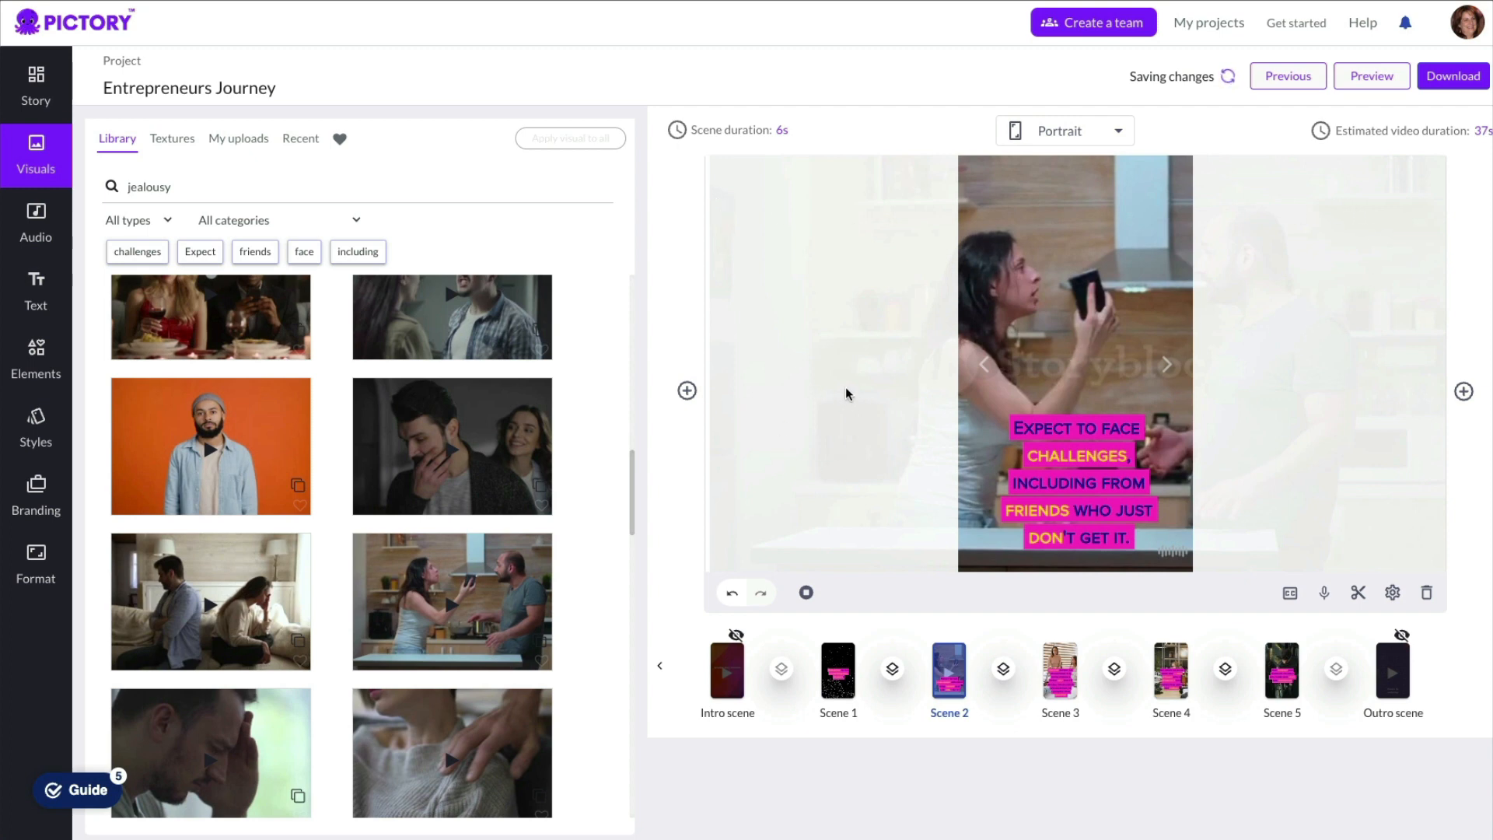
Check the uploaded media available as scene visuals and return to the stock library.
{"action": "scroll", "coordinate": [402, 566], "scroll_direction": "up", "scroll_amount": 5}
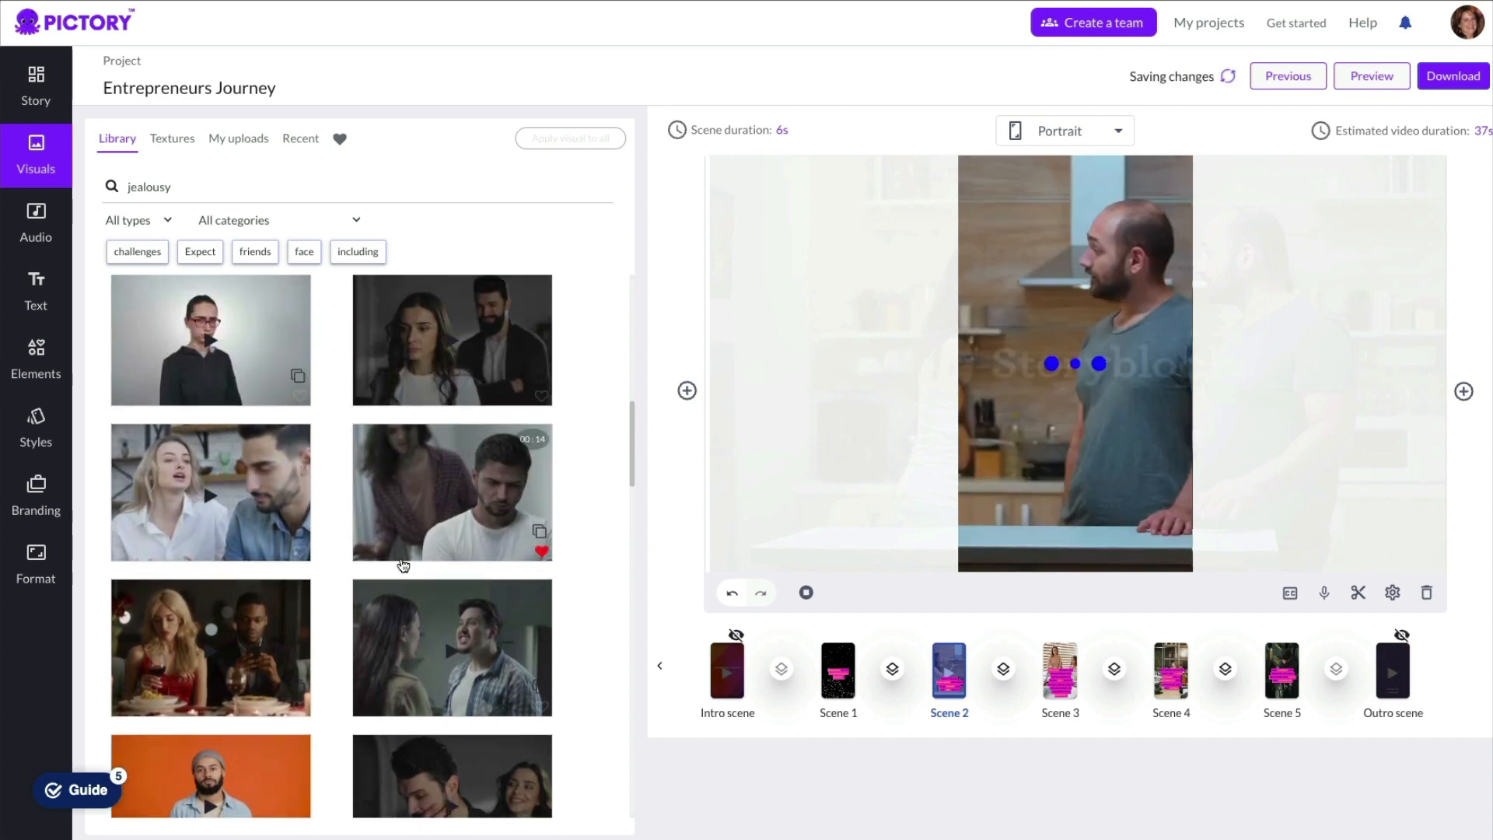
{"action": "scroll", "coordinate": [403, 565], "scroll_direction": "up", "scroll_amount": 2}
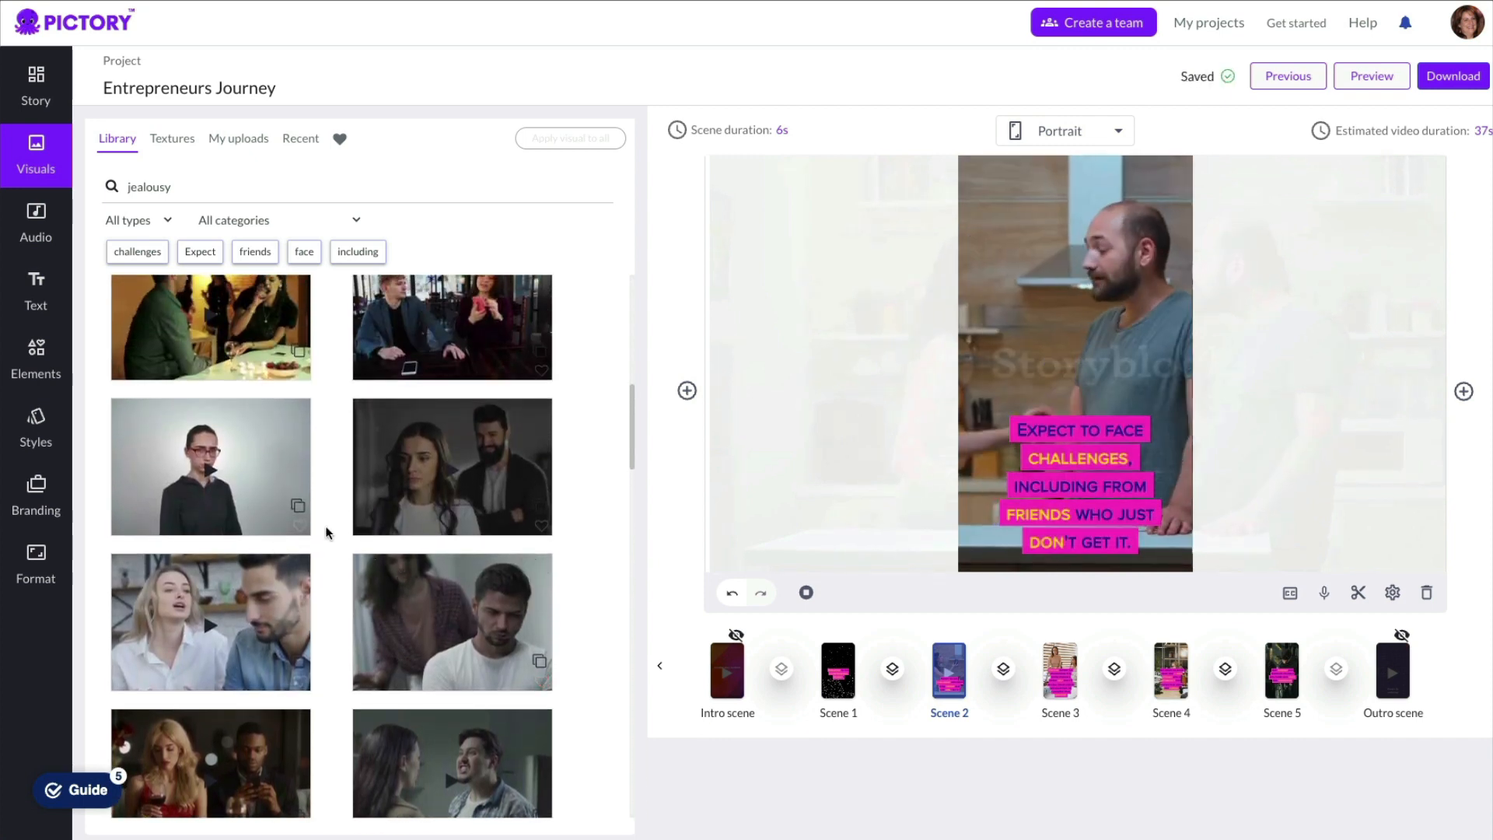
{"action": "scroll", "coordinate": [326, 532], "scroll_direction": "up", "scroll_amount": 3}
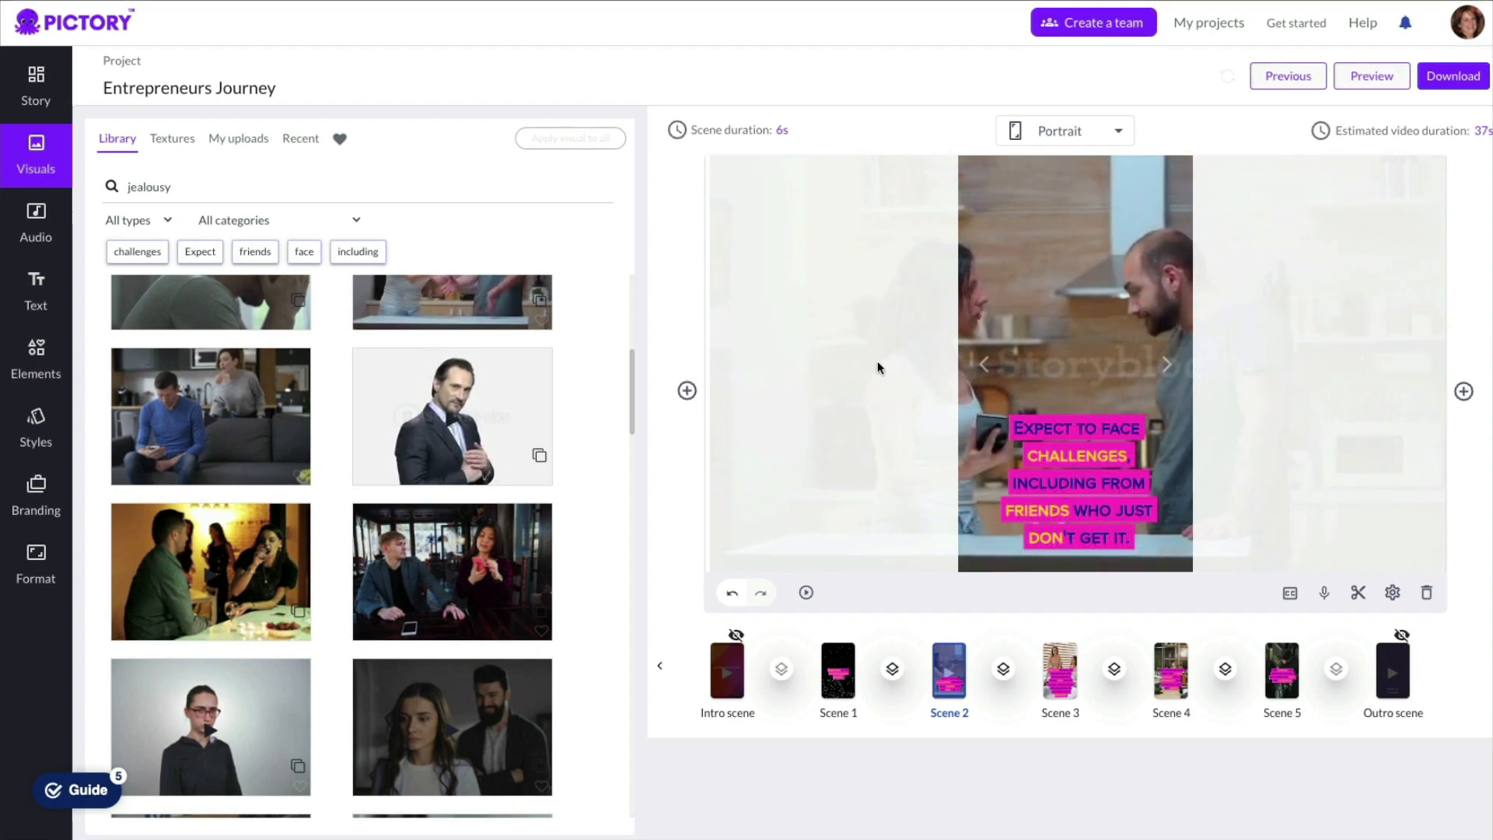
{"action": "left_click", "coordinate": [225, 151]}
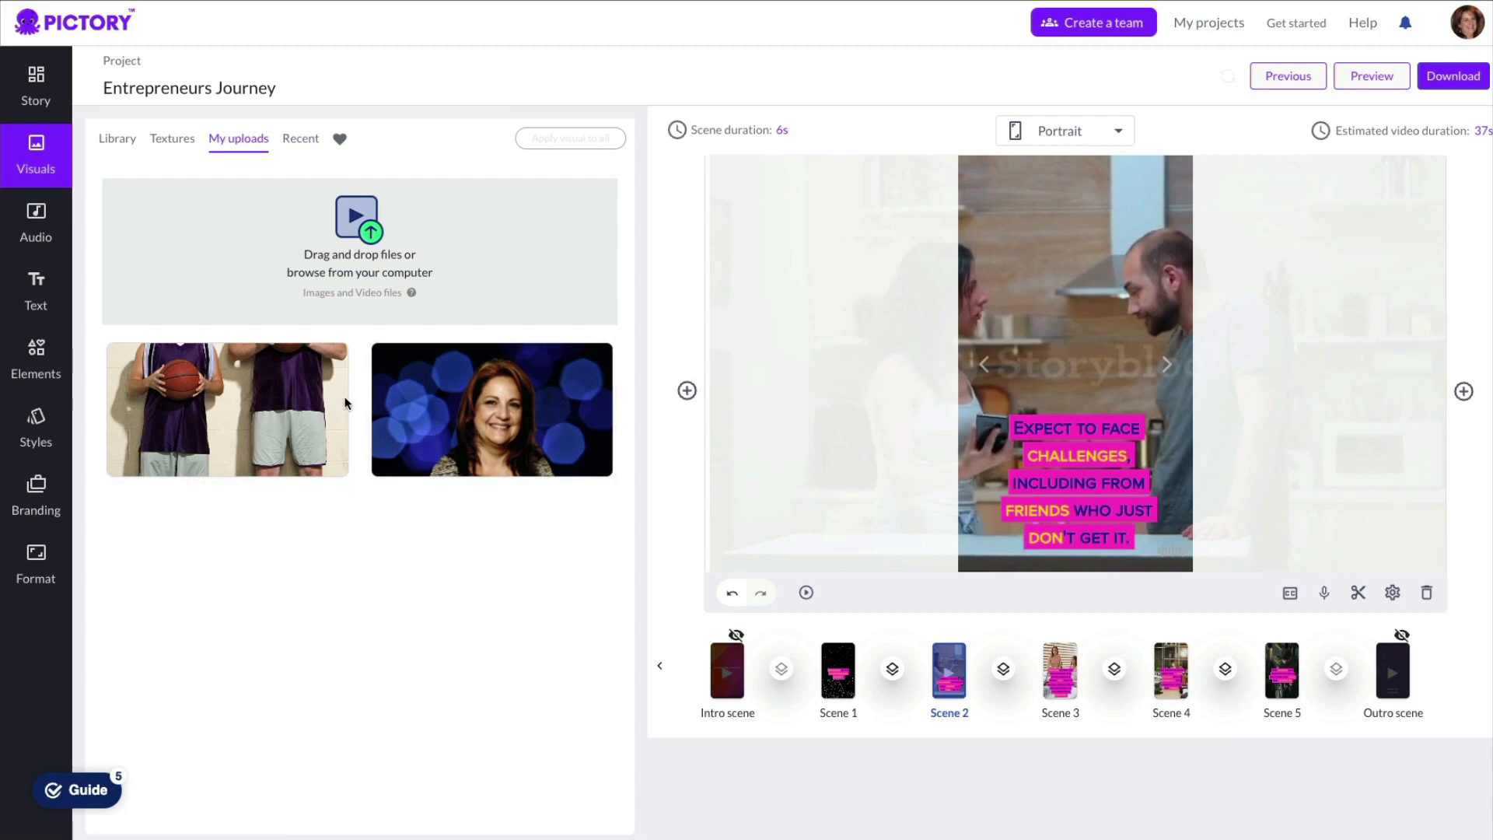
{"action": "left_click", "coordinate": [116, 138]}
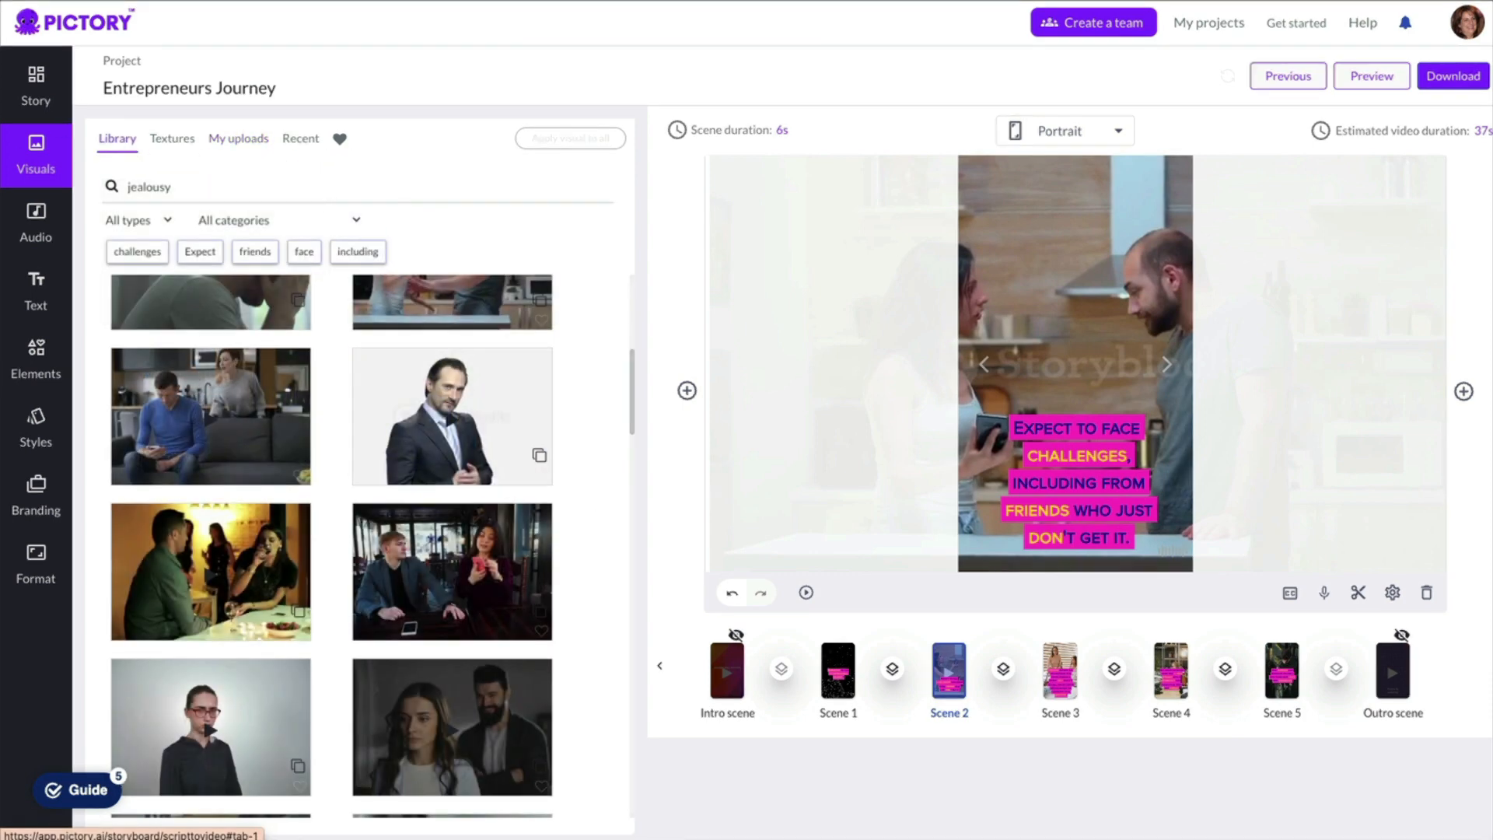
Split scene 3 of the story into three scenes, after "9-5," and after "unique path,".
{"action": "left_click", "coordinate": [36, 86]}
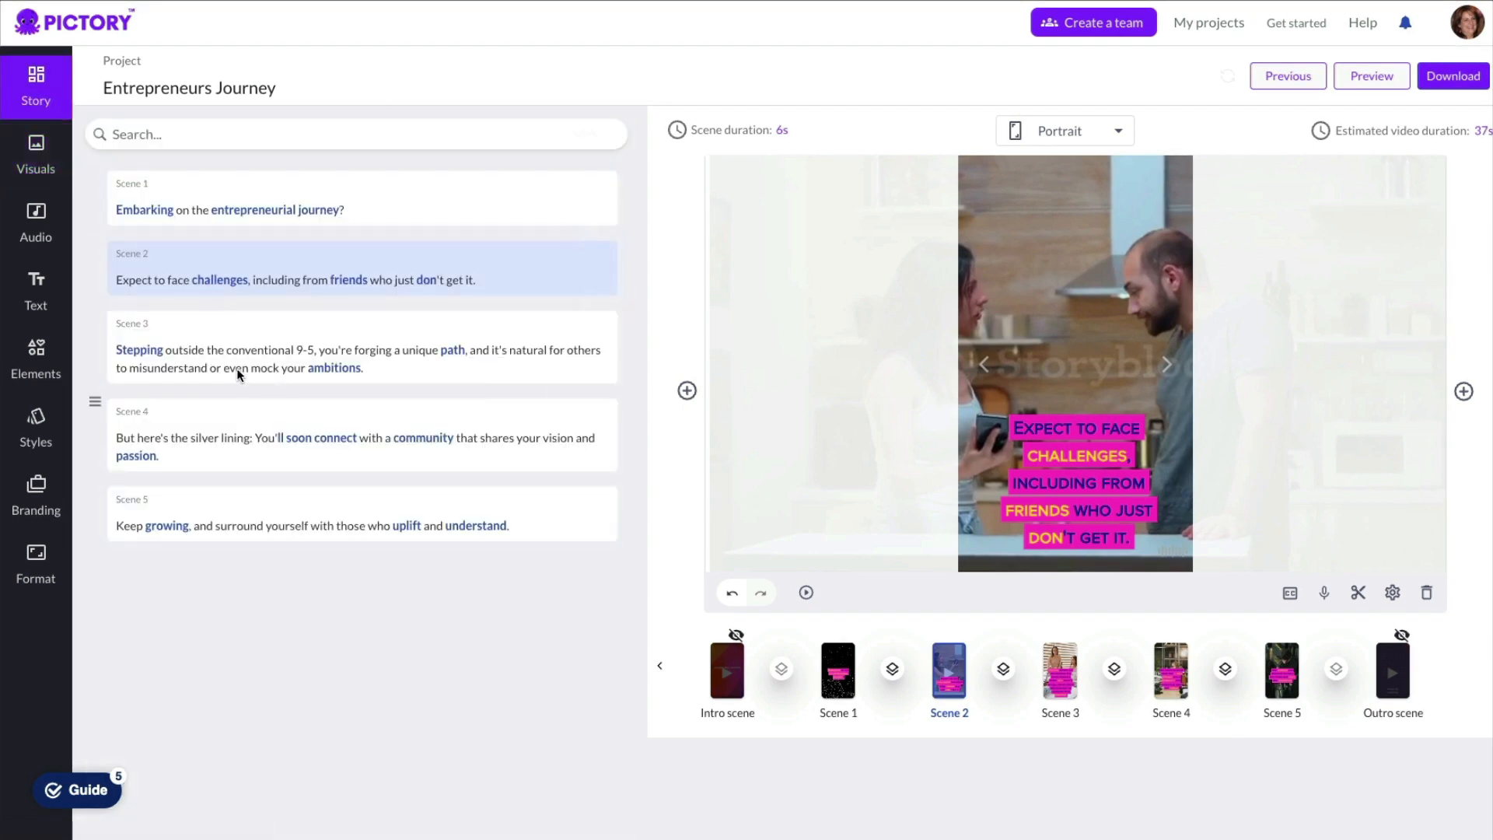
{"action": "left_click", "coordinate": [410, 370]}
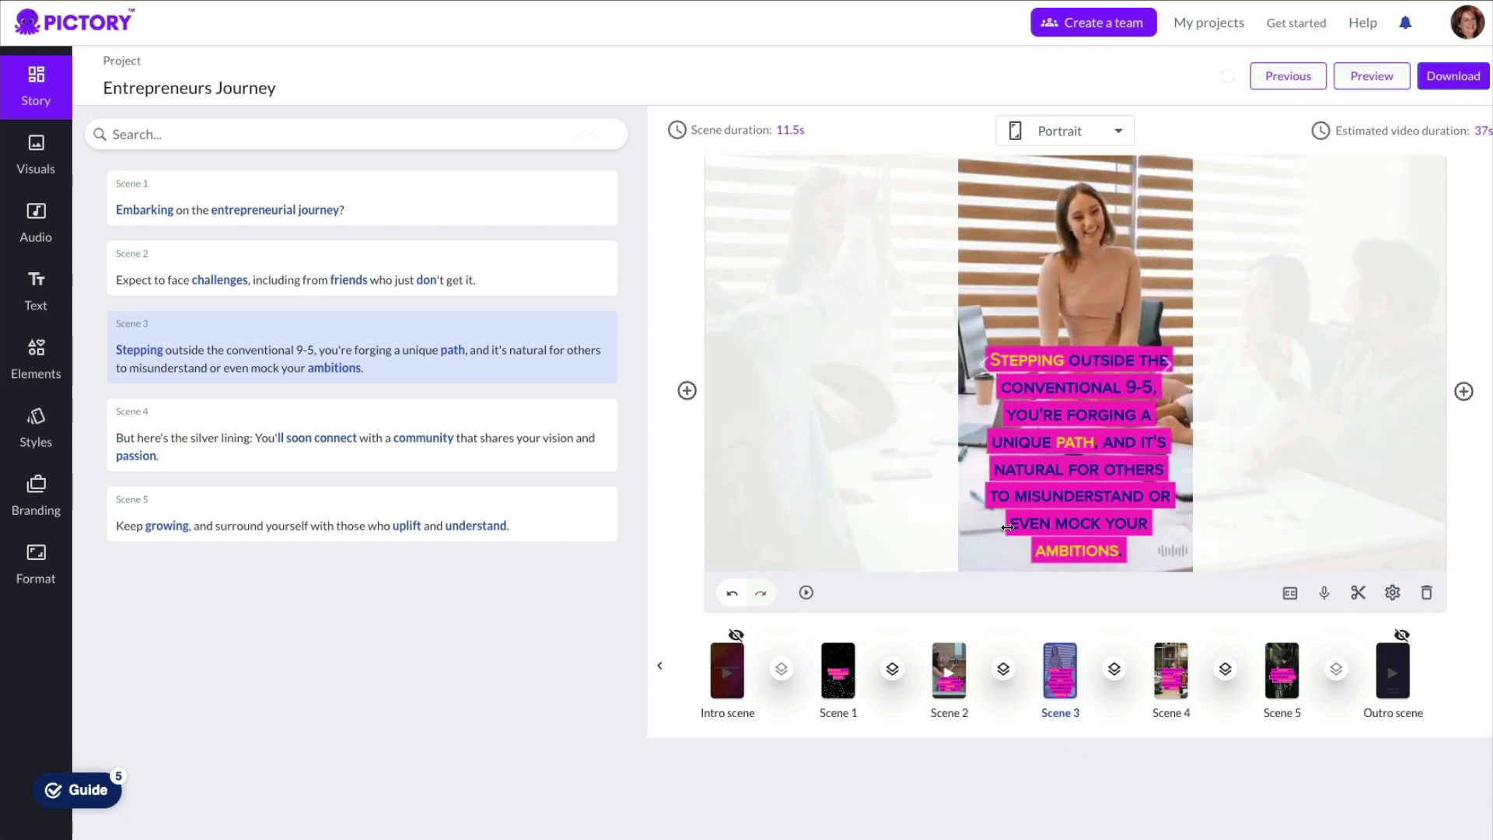
{"action": "left_click", "coordinate": [328, 350]}
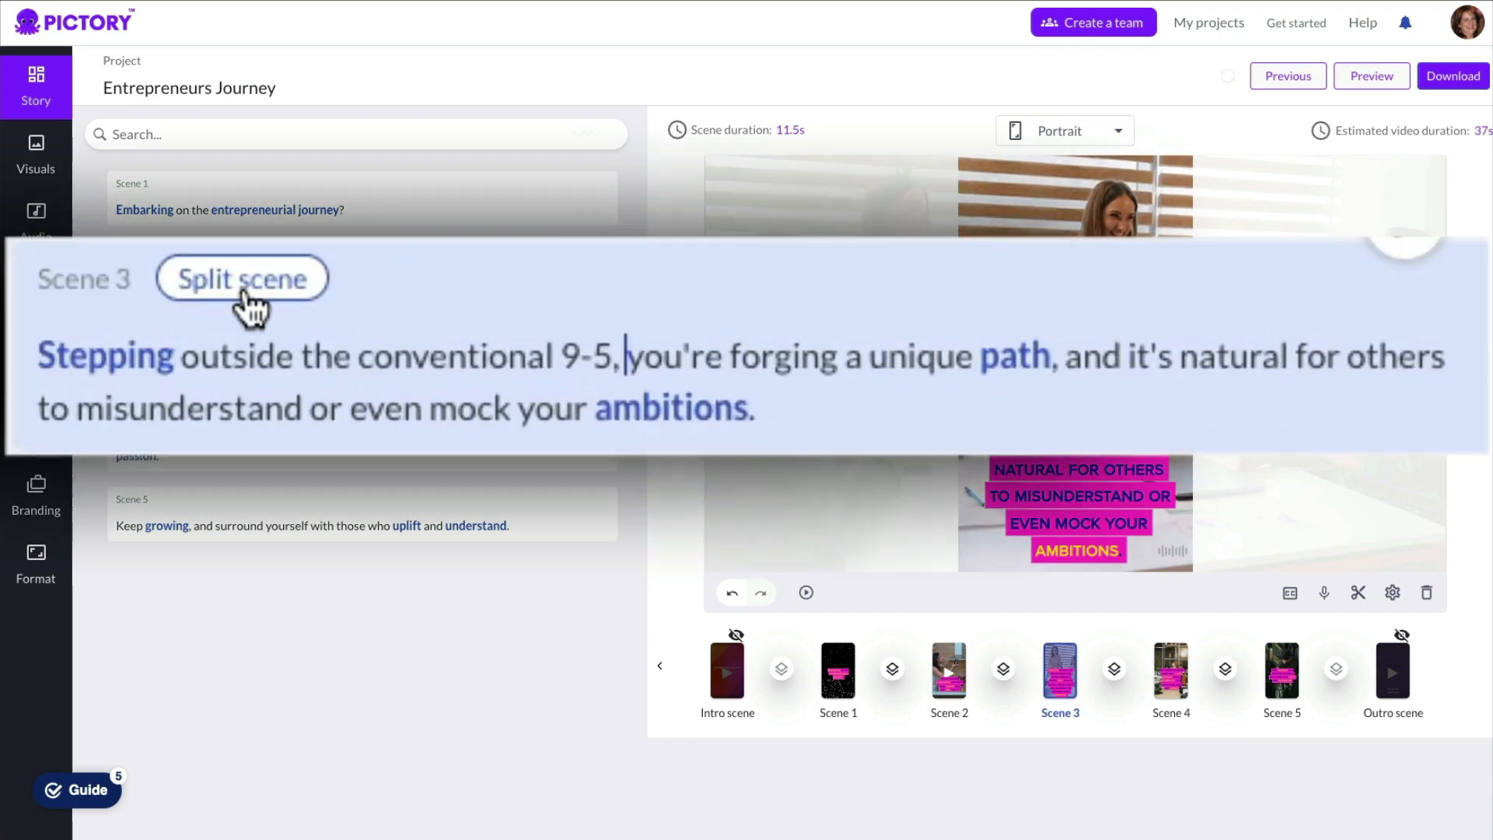
{"action": "left_click", "coordinate": [188, 330]}
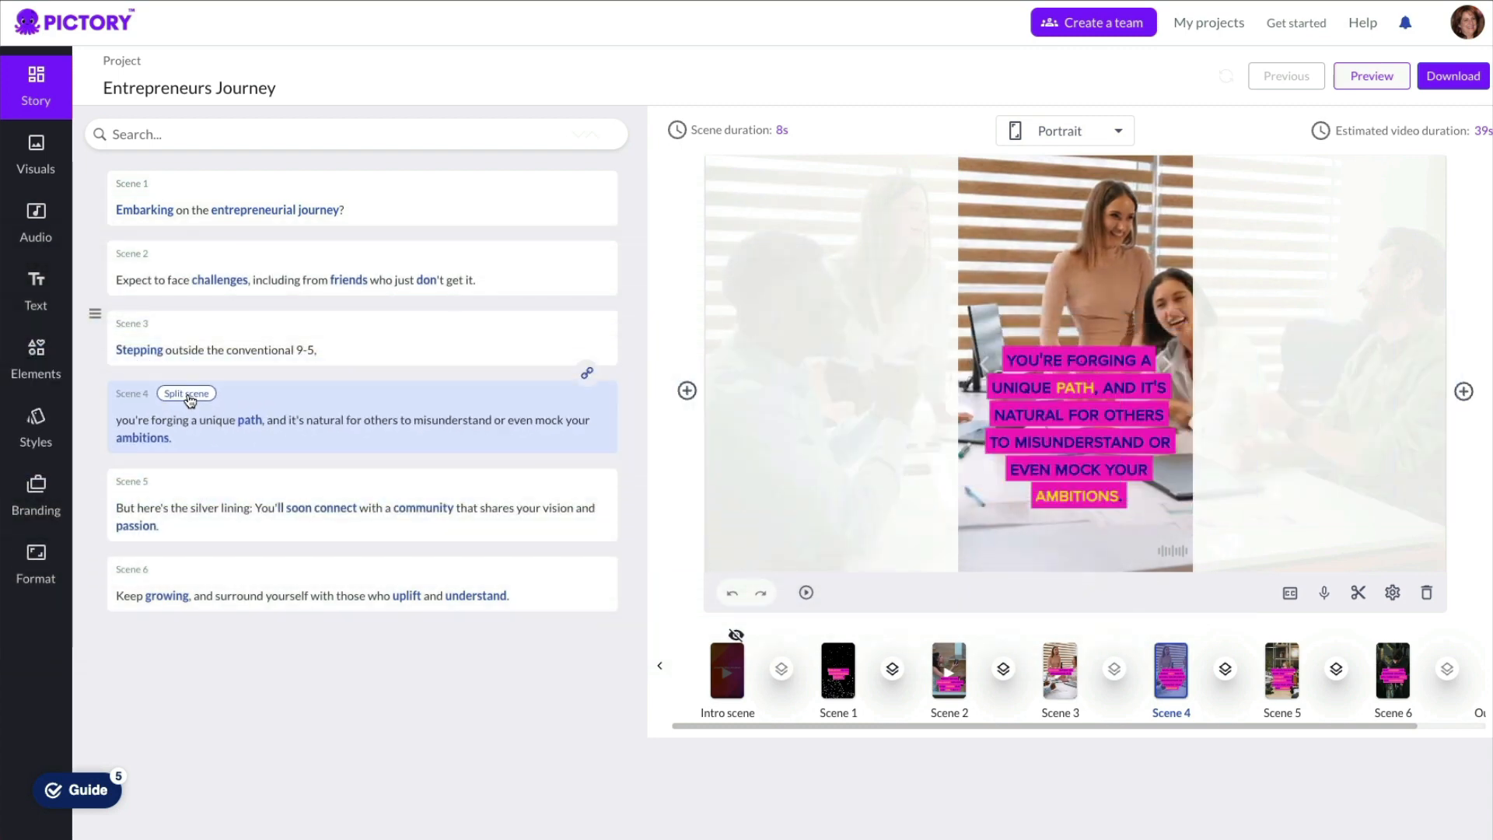
{"action": "left_click", "coordinate": [189, 395]}
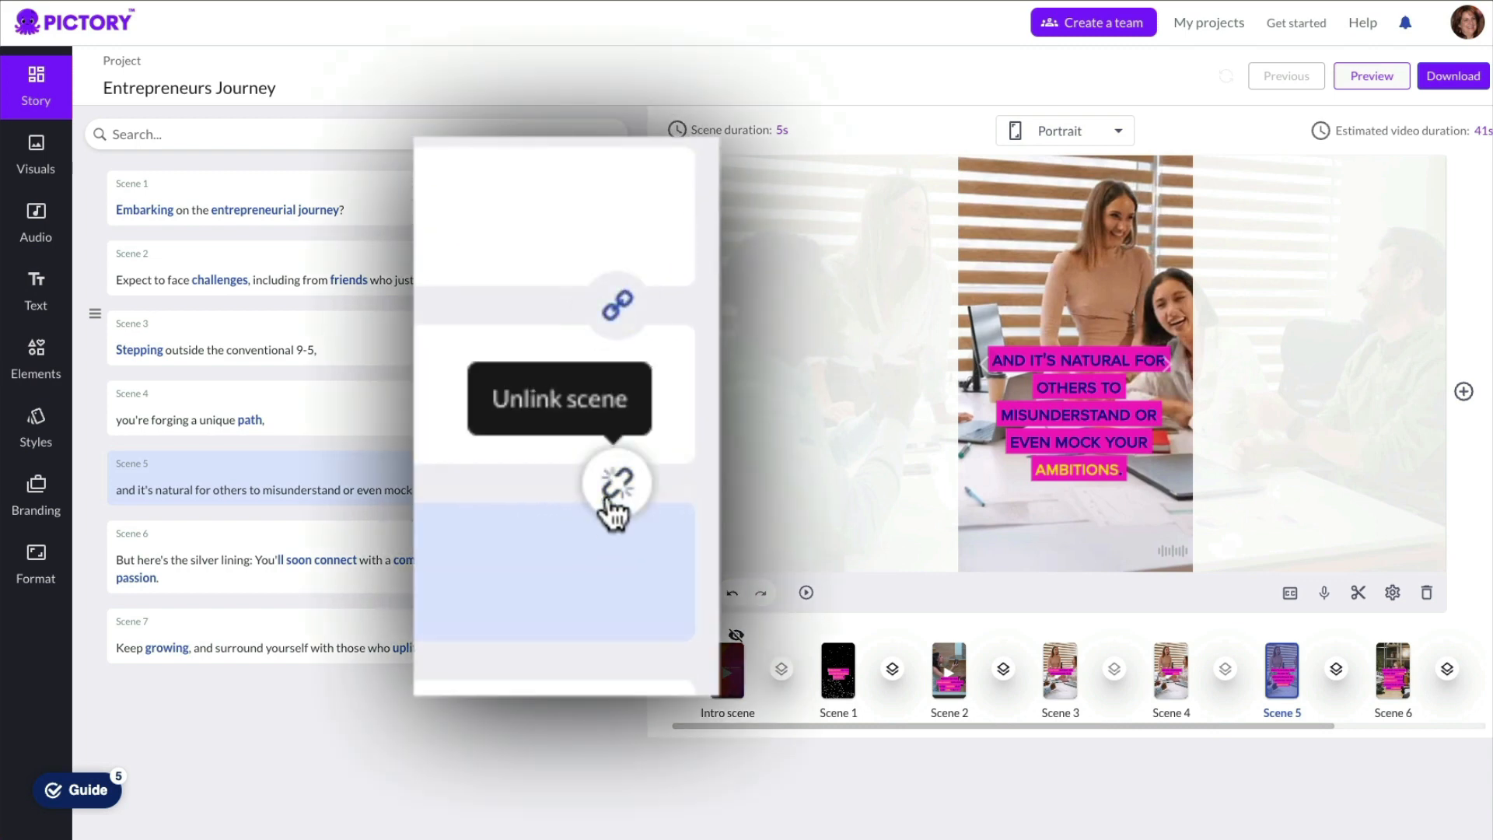
Look through the stock visuals for scene 3 and search the library for "9-5 job" footage.
{"action": "left_click", "coordinate": [539, 355]}
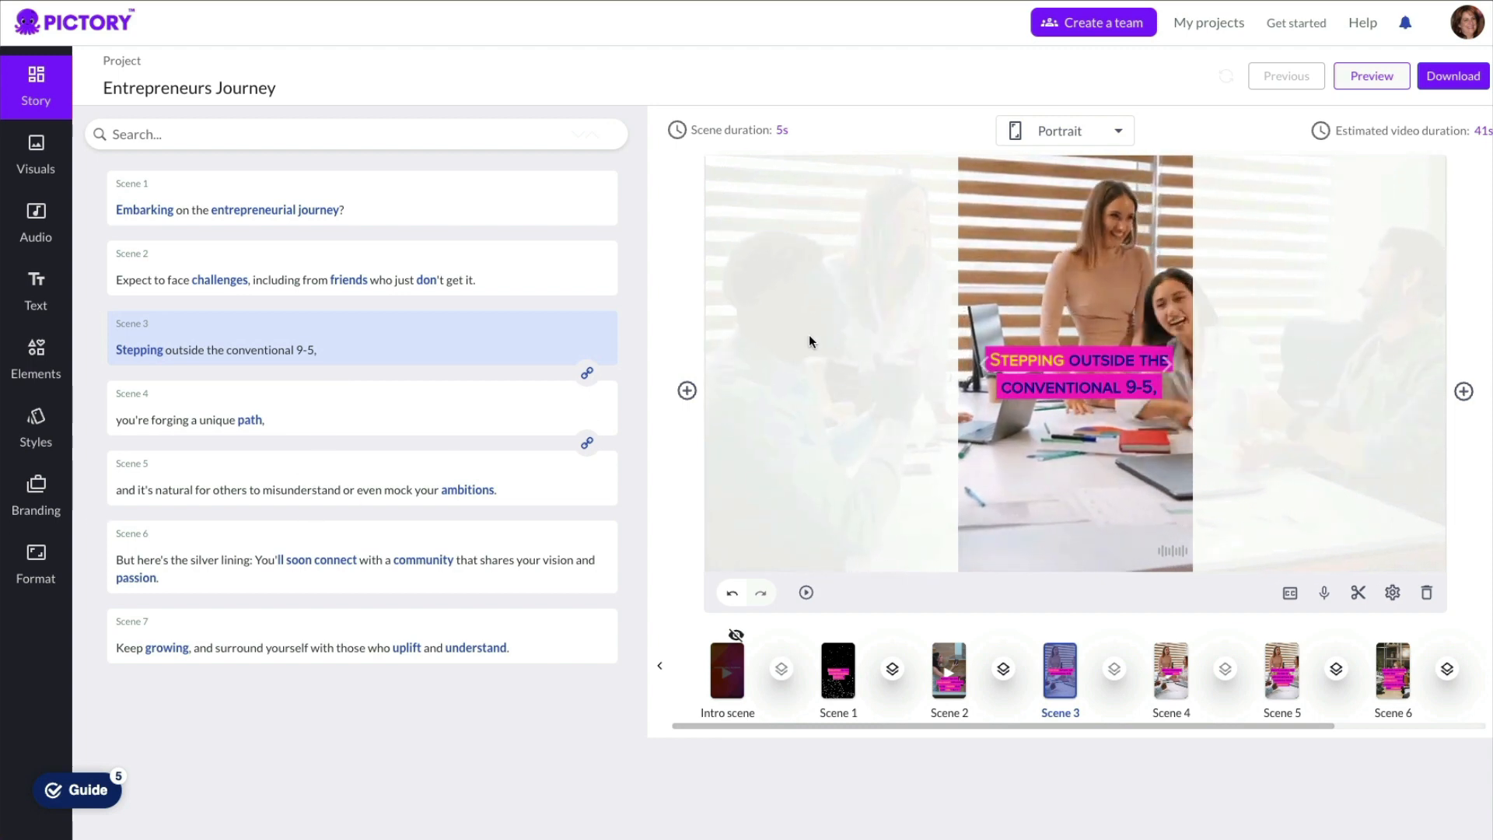
{"action": "left_click", "coordinate": [35, 156]}
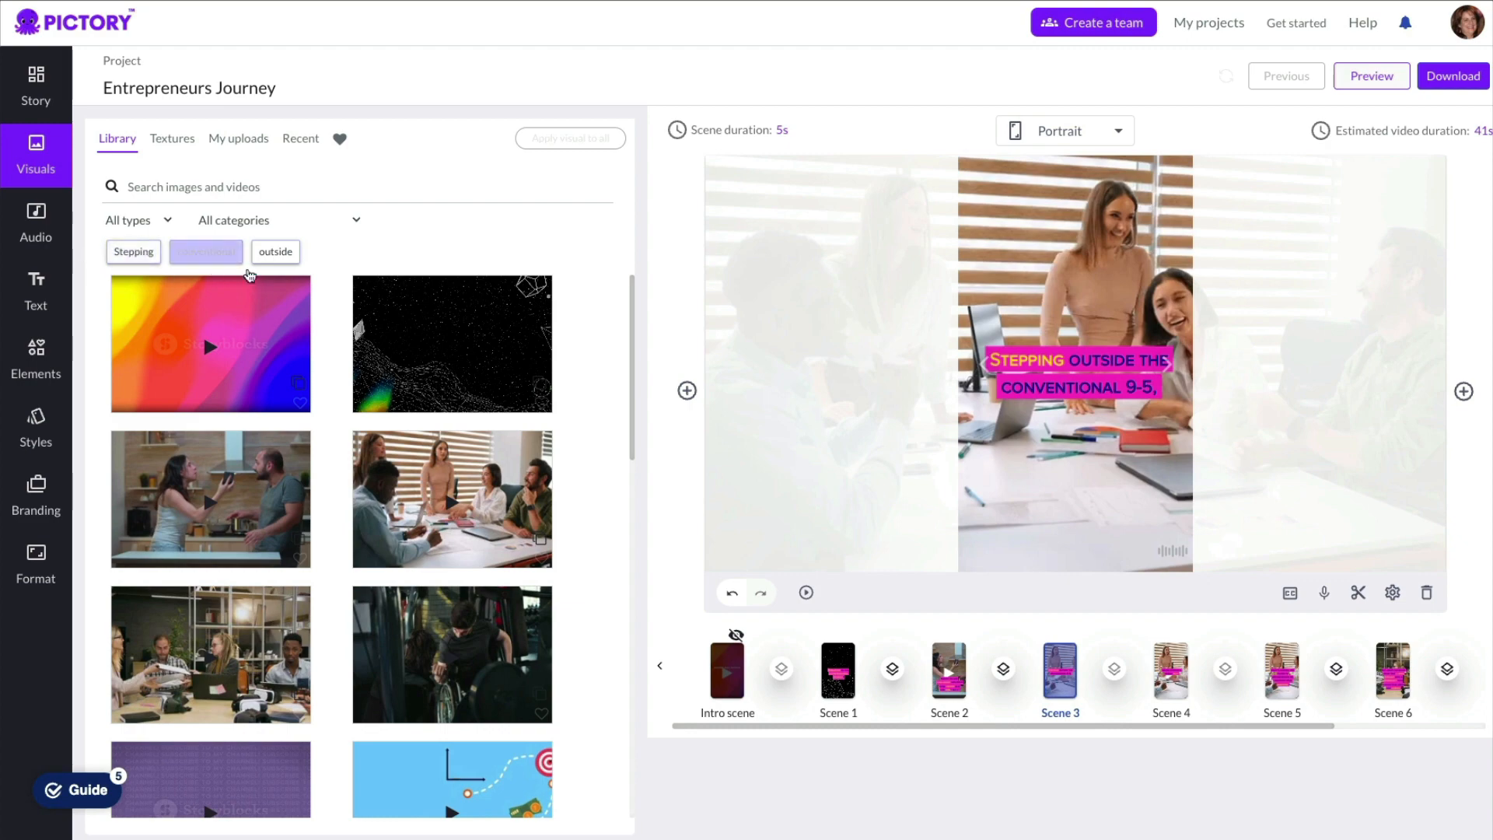
{"action": "scroll", "coordinate": [343, 535], "scroll_direction": "down", "scroll_amount": 10}
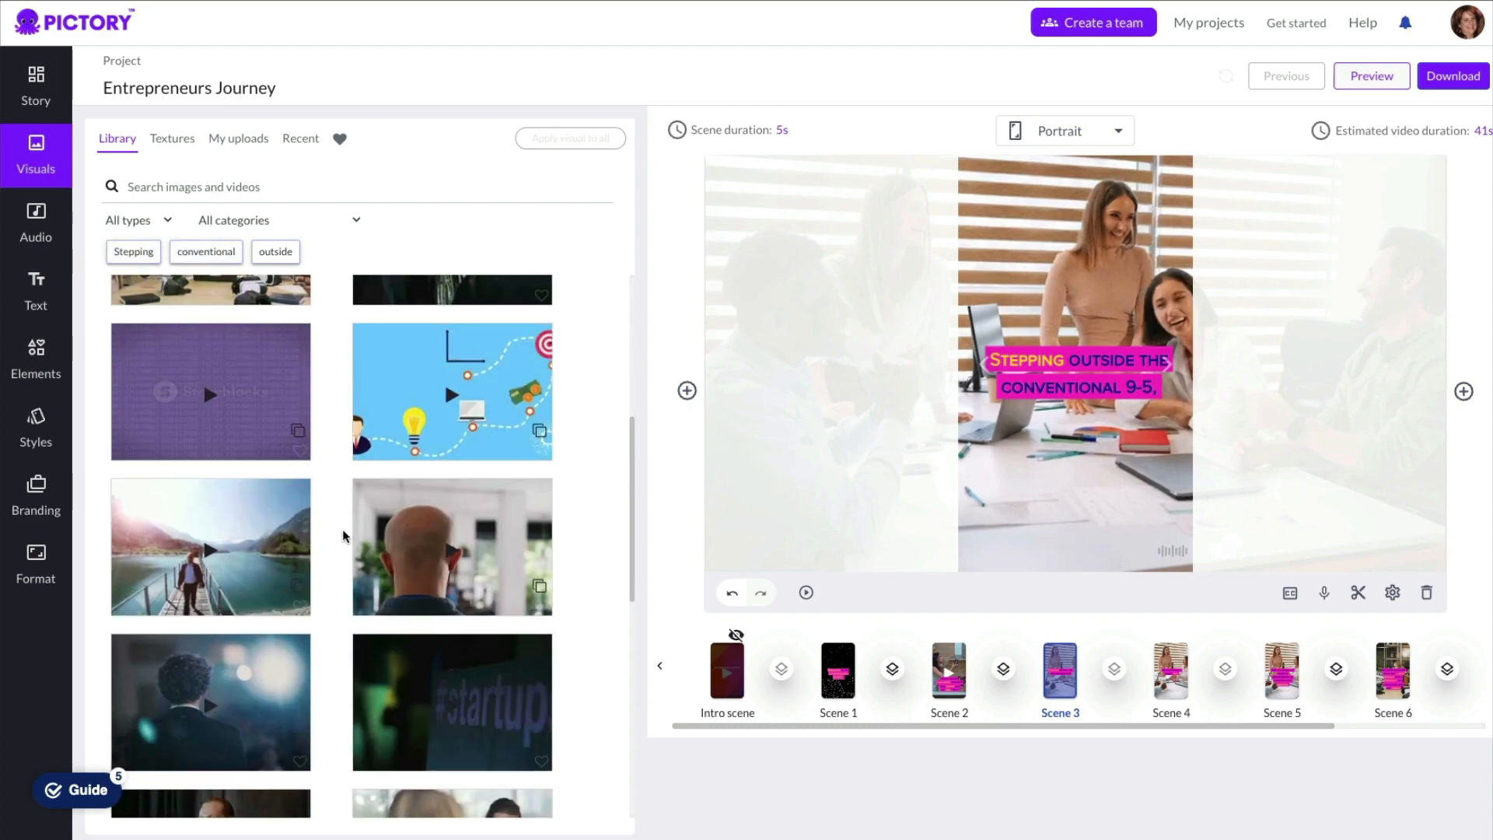
{"action": "scroll", "coordinate": [343, 535], "scroll_direction": "down", "scroll_amount": 5}
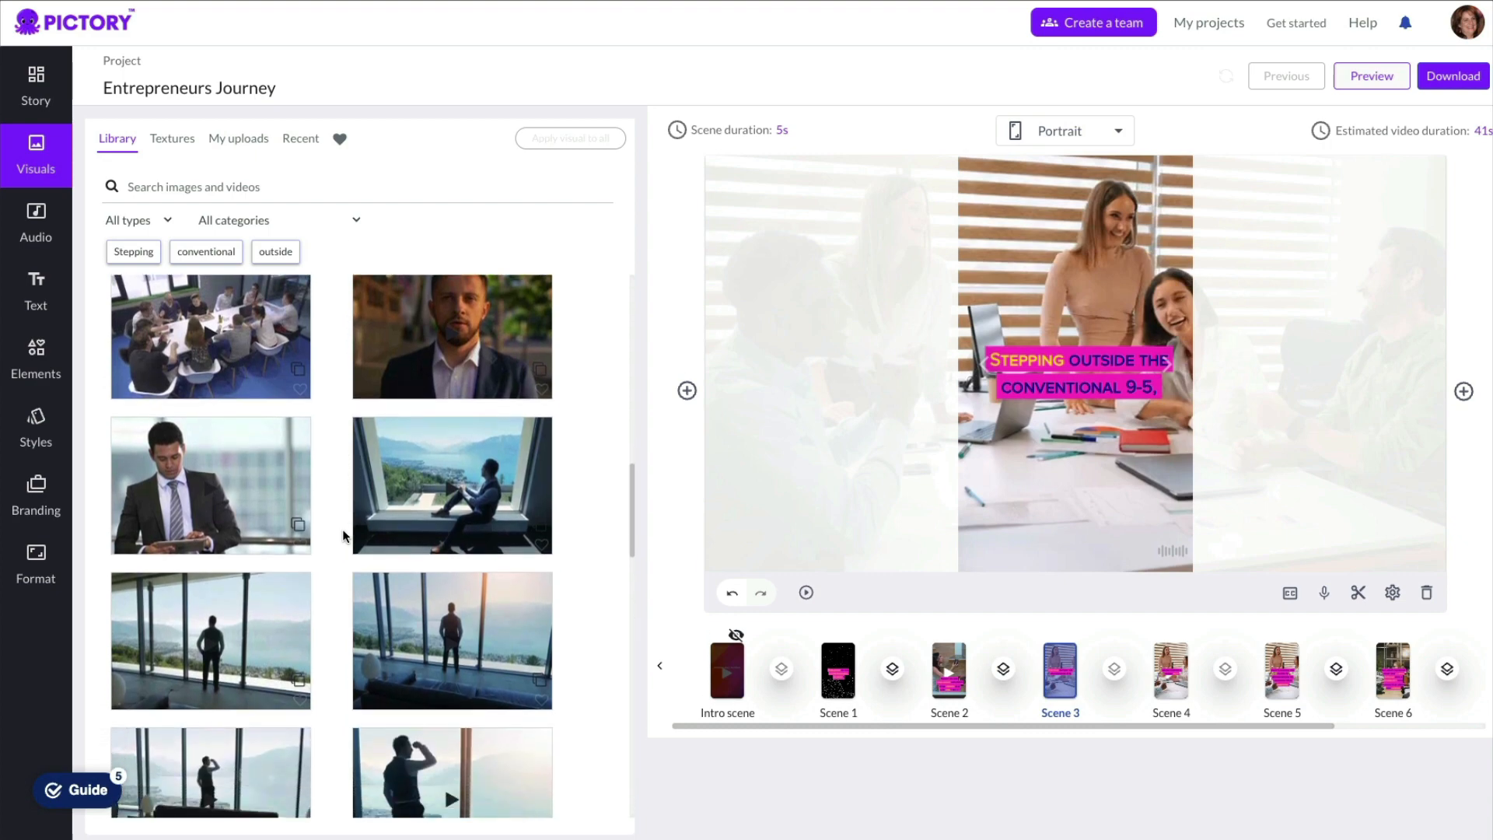
{"action": "scroll", "coordinate": [322, 603], "scroll_direction": "down", "scroll_amount": 2}
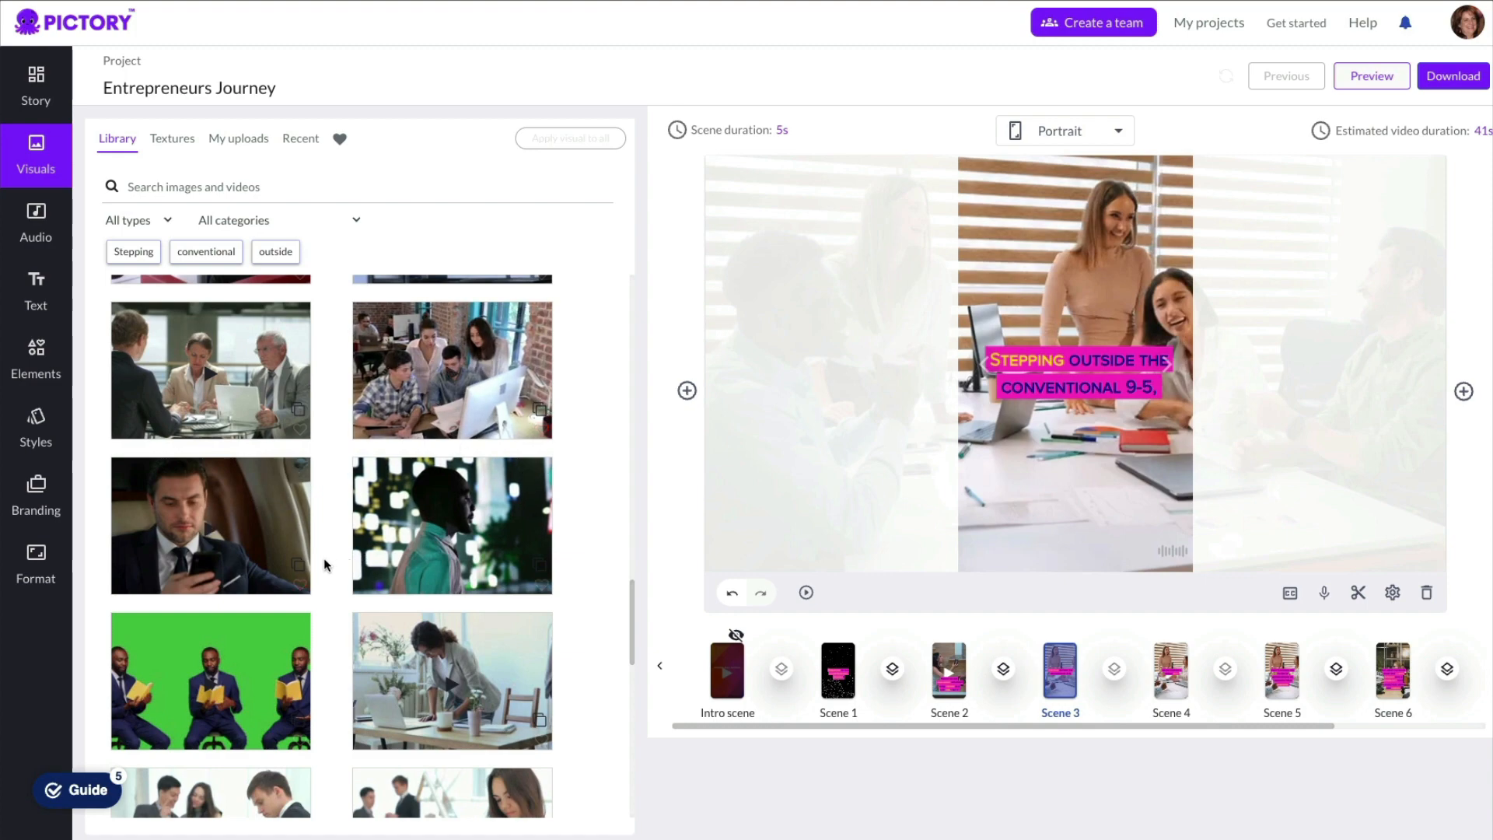
{"action": "scroll", "coordinate": [324, 565], "scroll_direction": "down", "scroll_amount": 1}
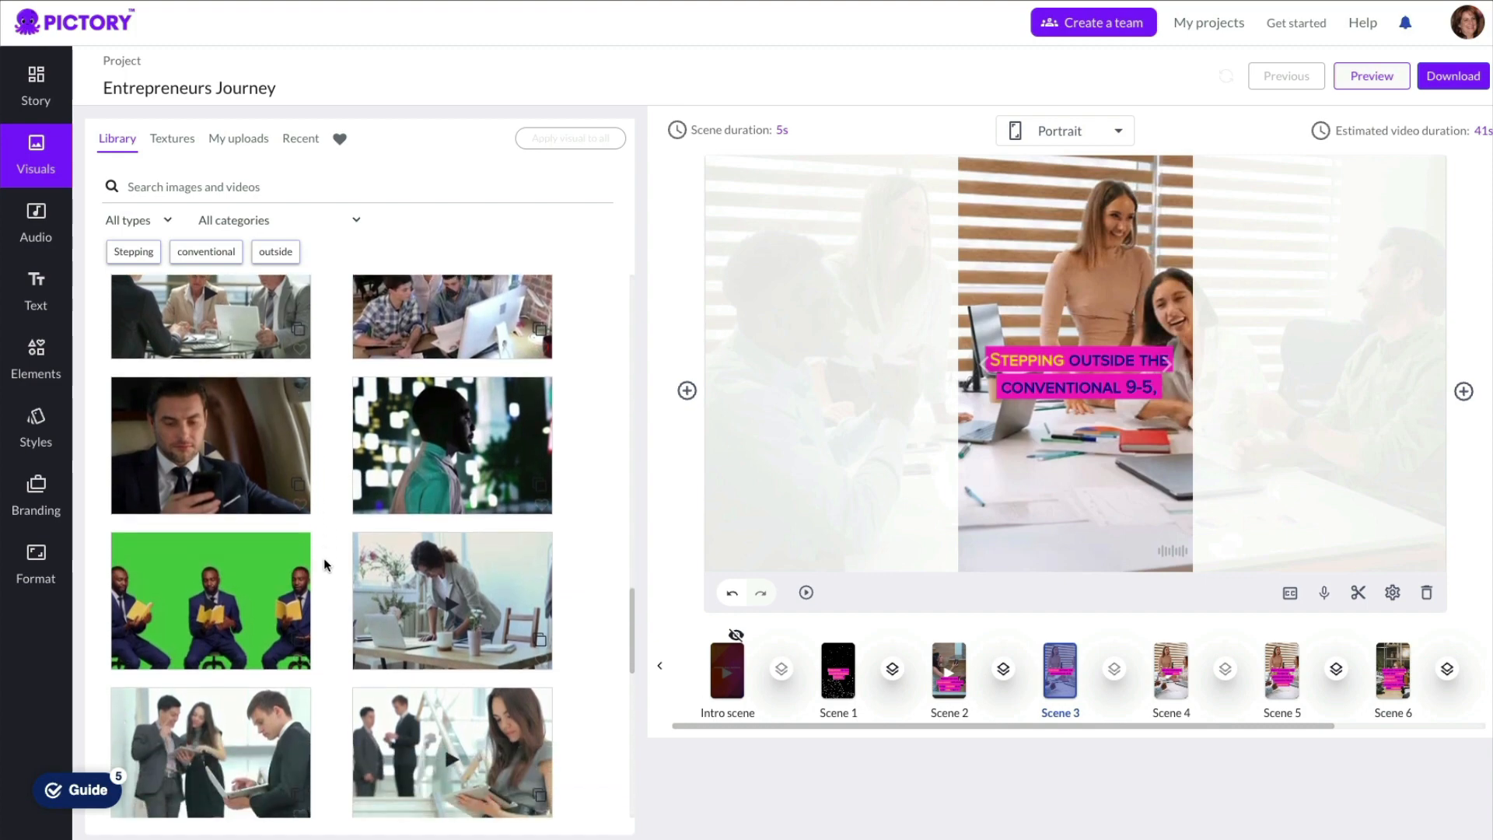
{"action": "scroll", "coordinate": [323, 560], "scroll_direction": "down", "scroll_amount": 10}
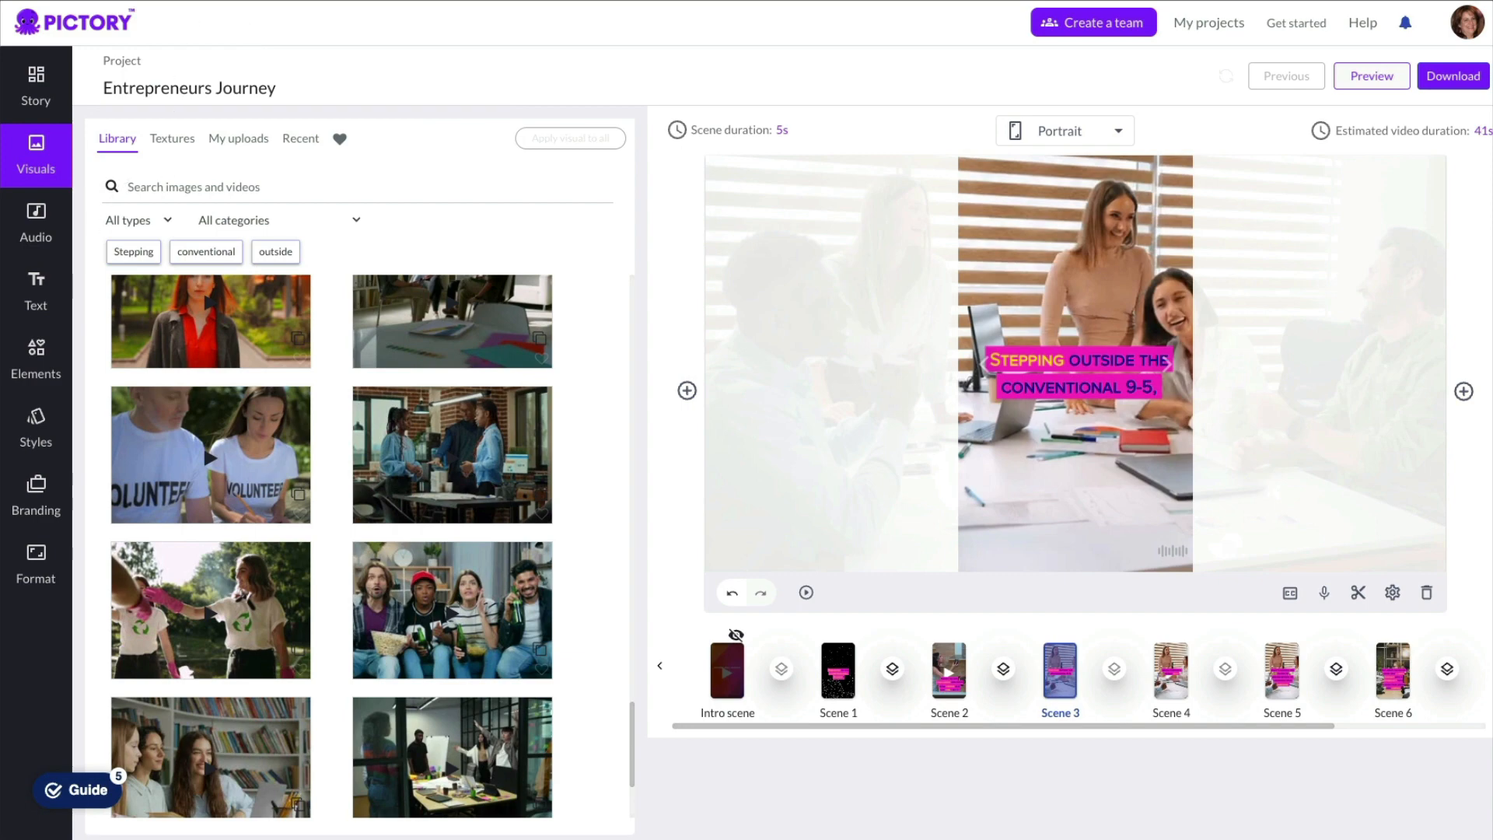
{"action": "type", "text": "9-5 job"}
{"action": "key", "text": "Return"}
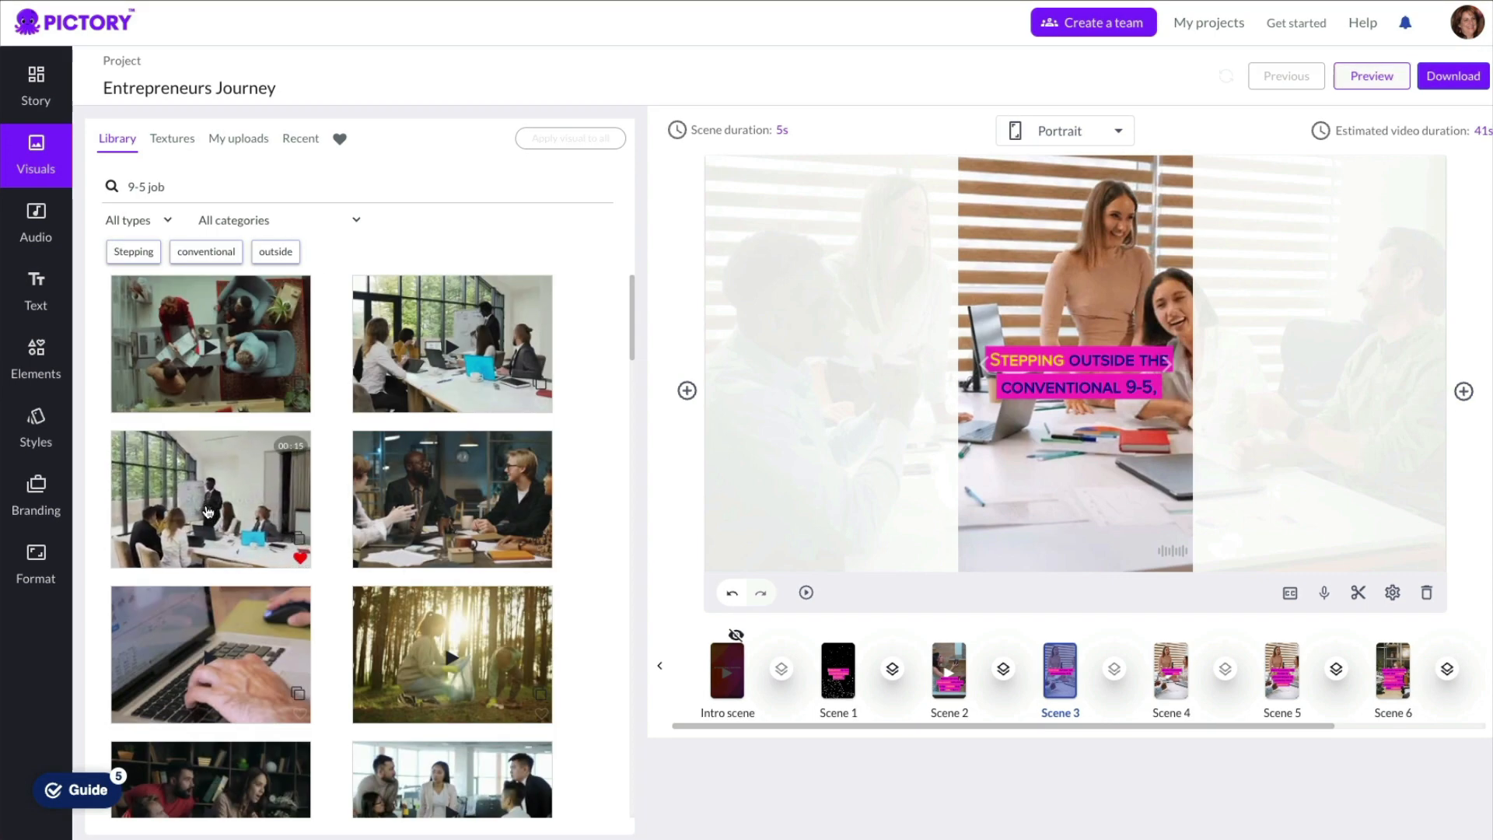
Apply the office clip of a man presenting at a whiteboard to scene 3 and move the caption to the upper part of the frame.
{"action": "left_click_drag", "start_coordinate": [207, 511], "coordinate": [1077, 232]}
{"action": "right_click", "coordinate": [1071, 236]}
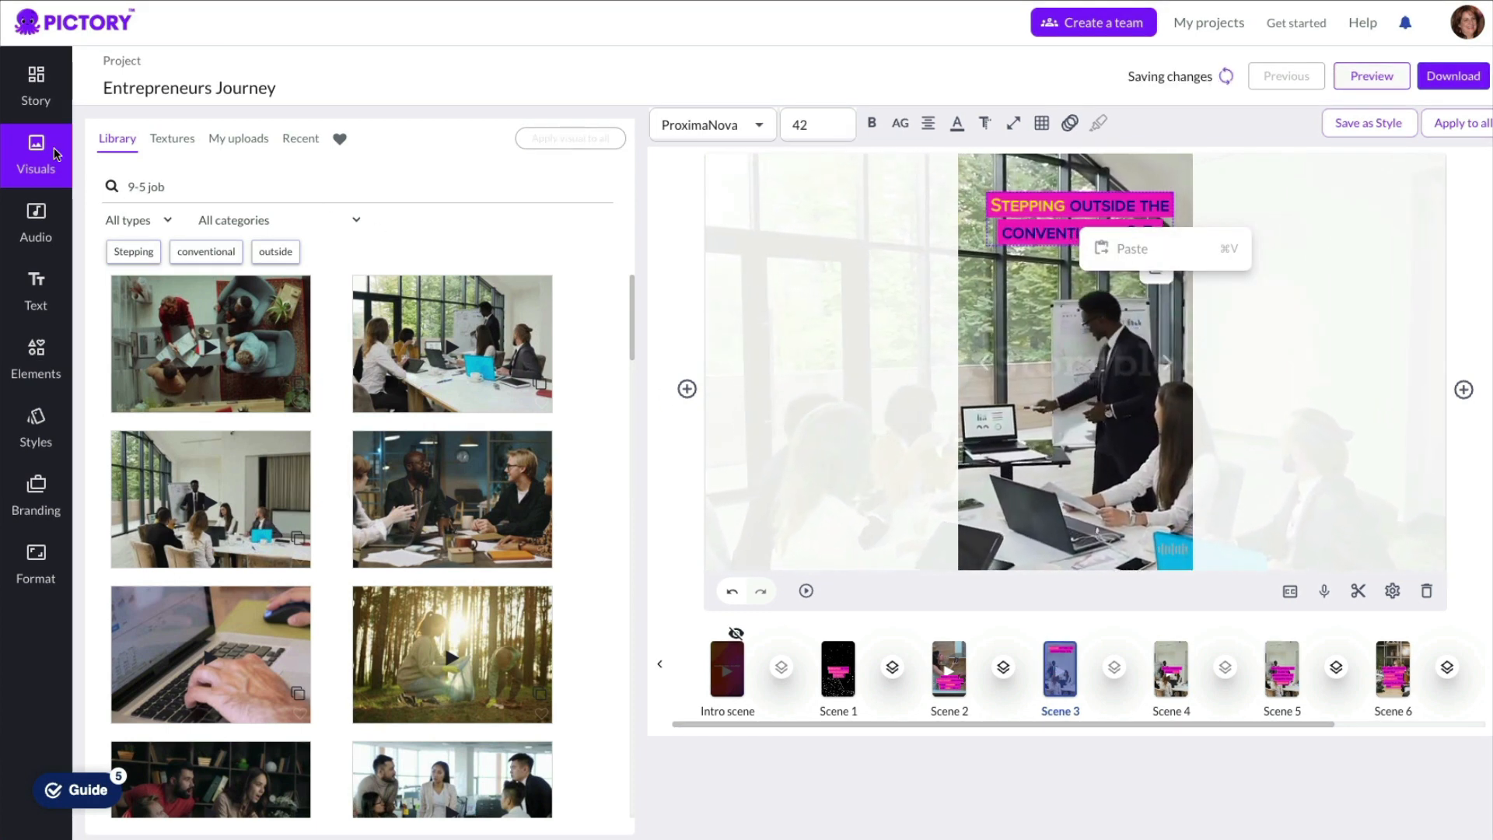
Replace the colon after "silver lining" in scene 6 with a period and split the scene at that point.
{"action": "left_click", "coordinate": [32, 104]}
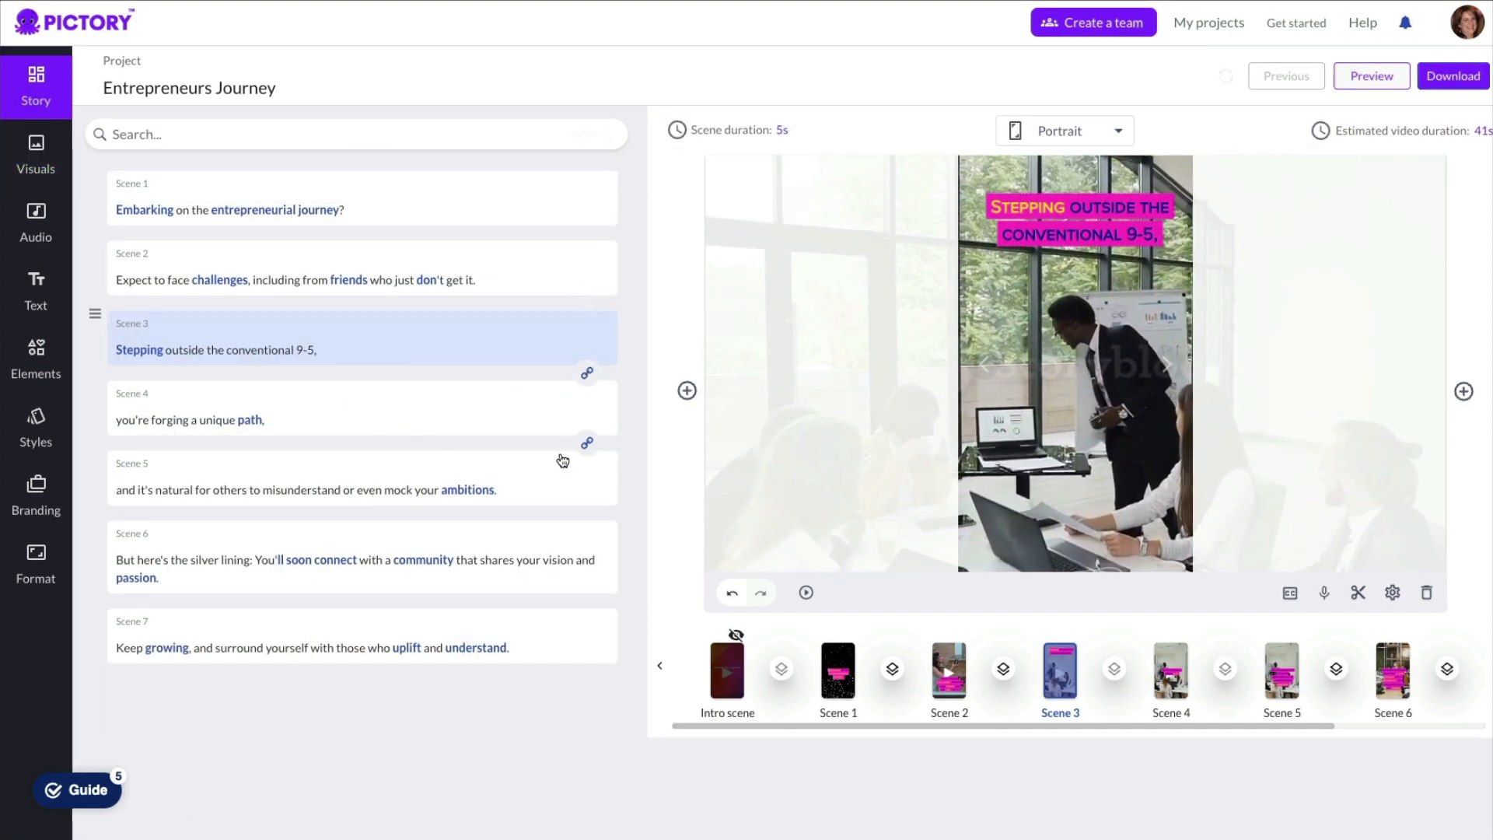
{"action": "left_click", "coordinate": [352, 585]}
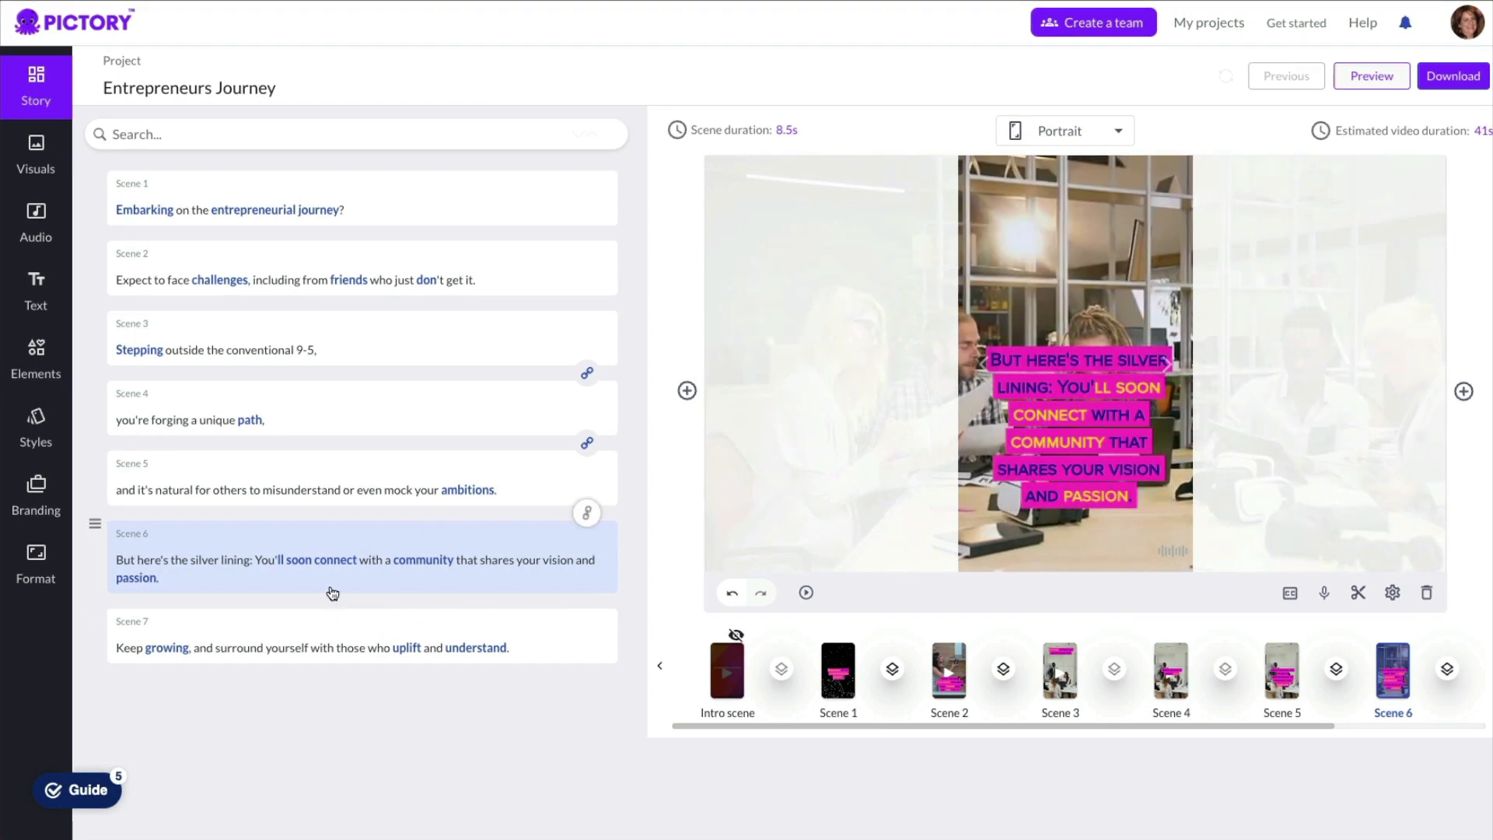
{"action": "left_click", "coordinate": [250, 561]}
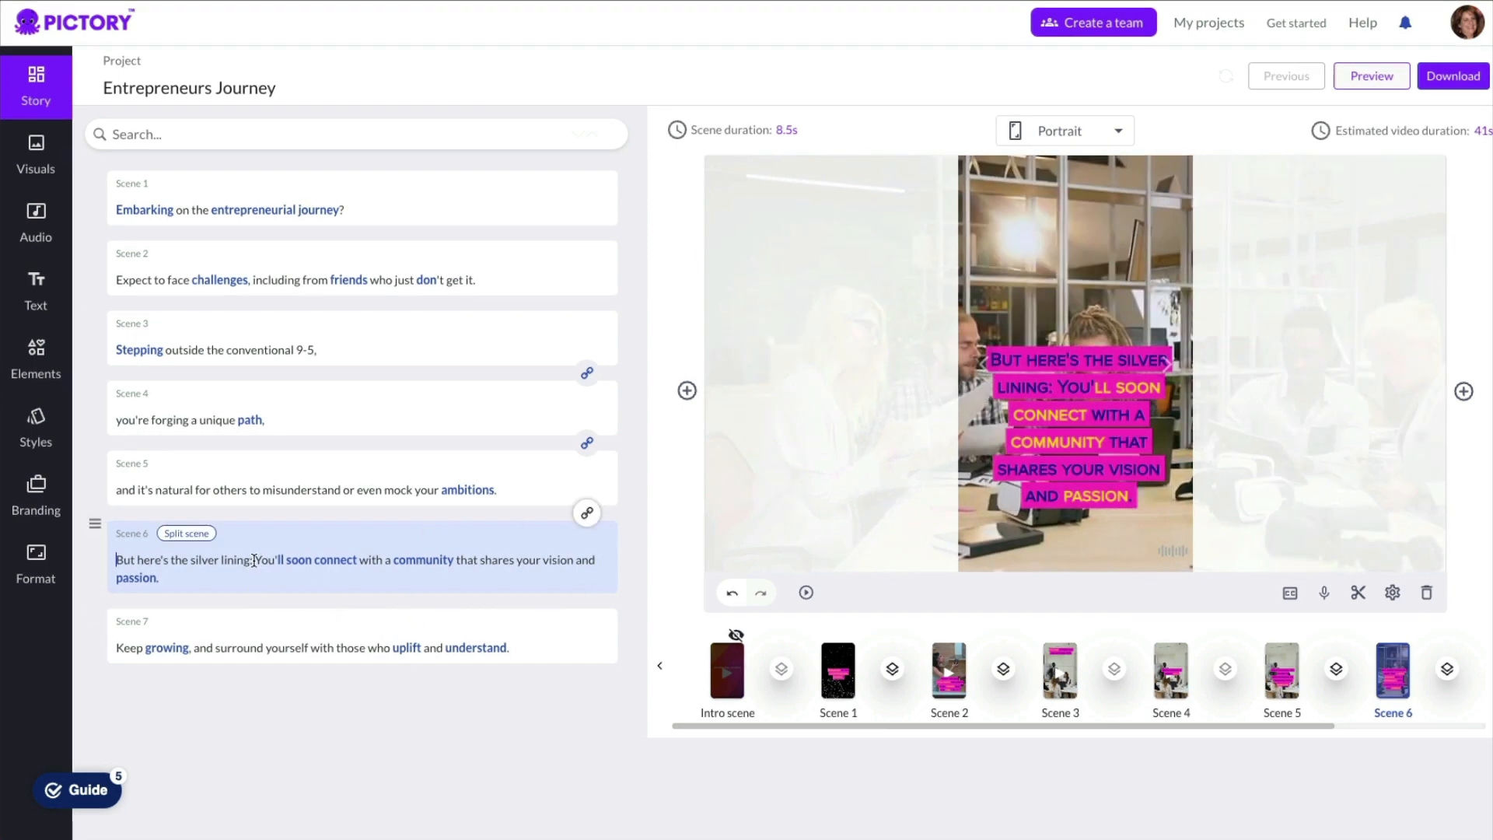
{"action": "key", "text": "BackSpace"}
{"action": "type", "text": "."}
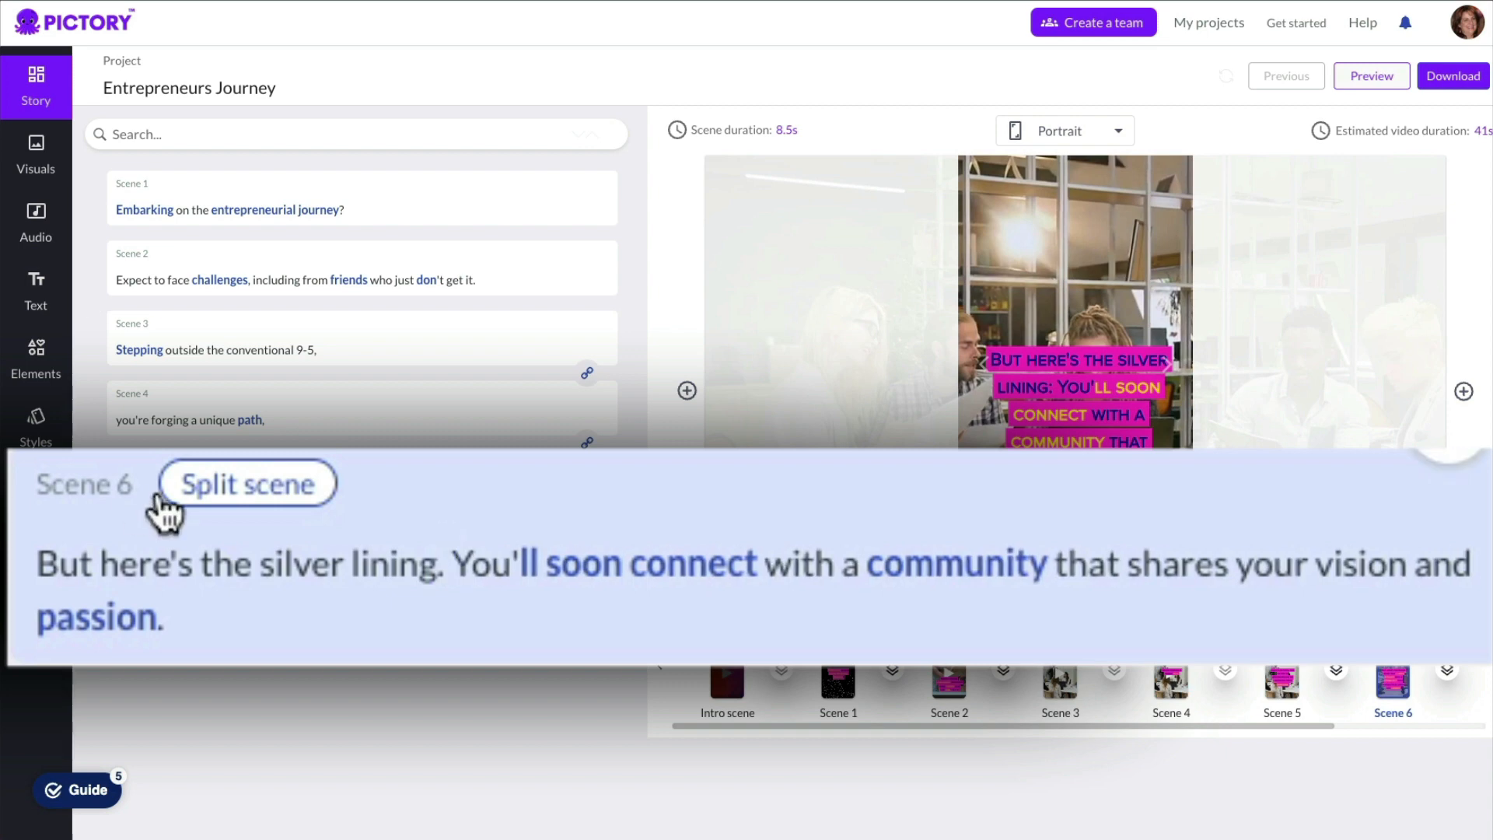
{"action": "left_click", "coordinate": [225, 491]}
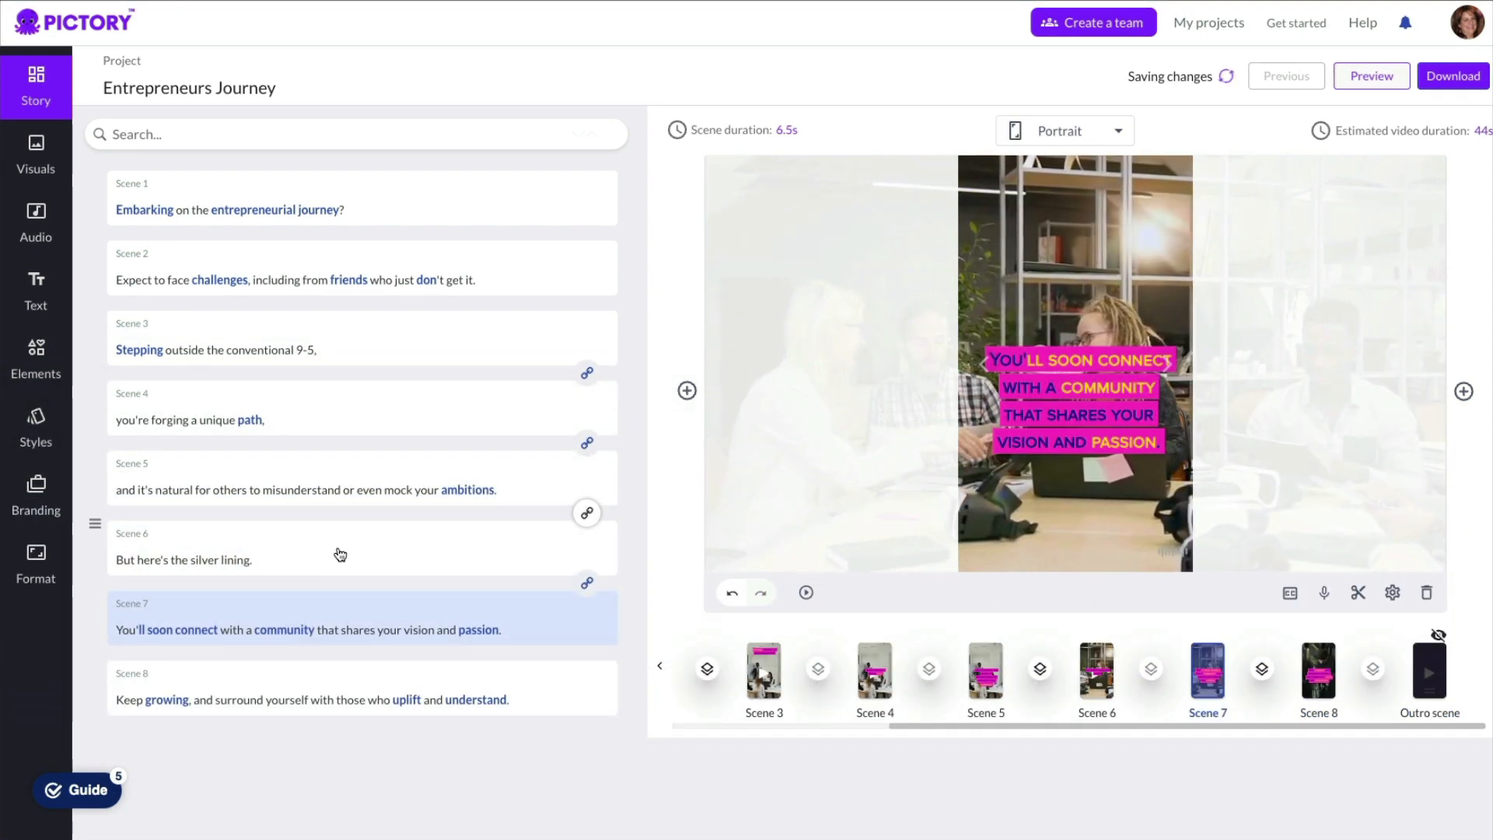
Move the "But here's the silver lining." caption of scene 6 to the upper part of the frame.
{"action": "left_click", "coordinate": [350, 556]}
{"action": "left_click_drag", "start_coordinate": [1075, 377], "coordinate": [1071, 223]}
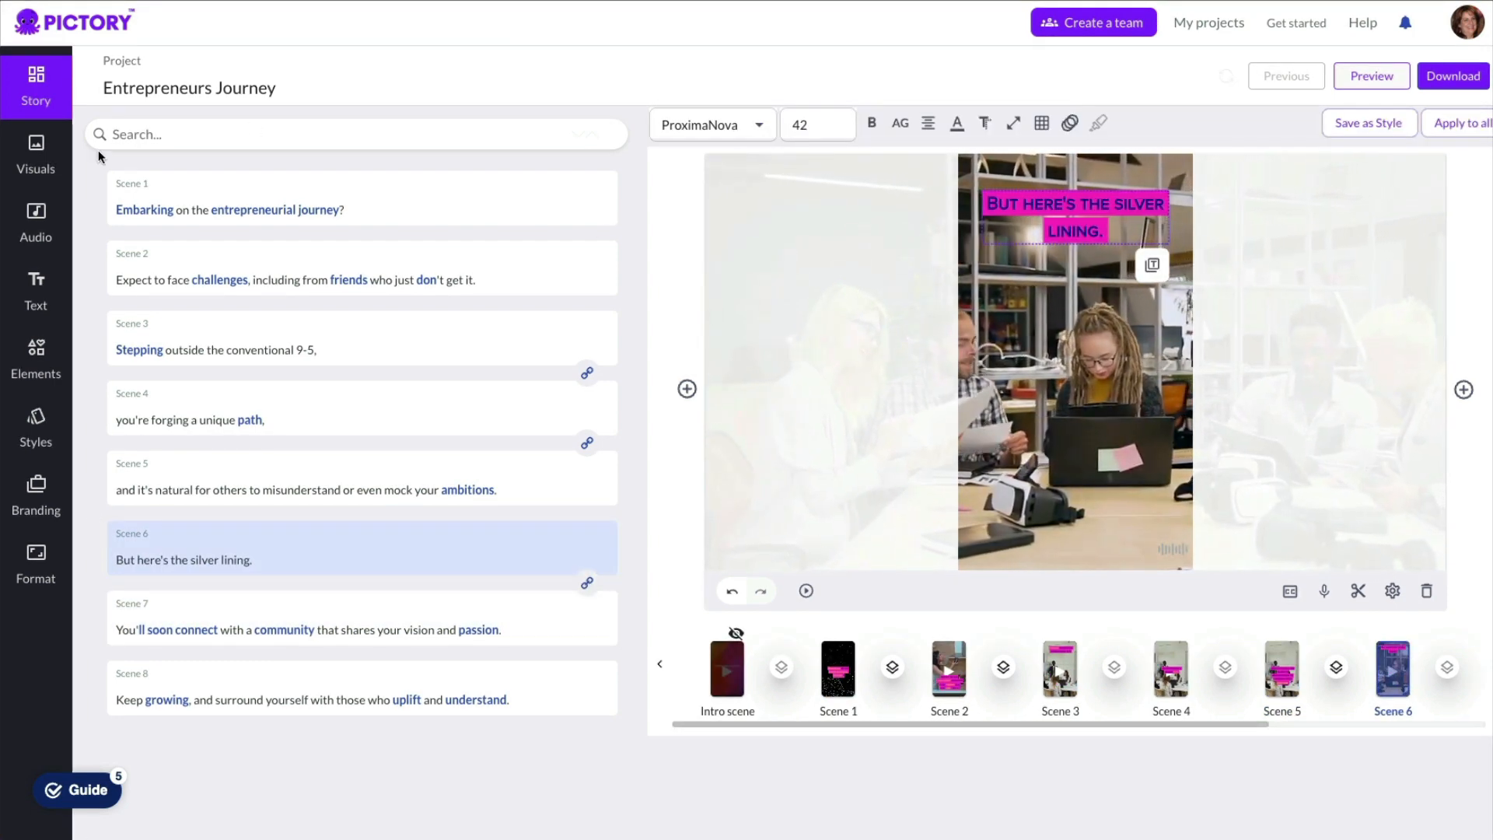
Search the stock visuals library for "online communtiy" footage for scene 6.
{"action": "left_click", "coordinate": [32, 160]}
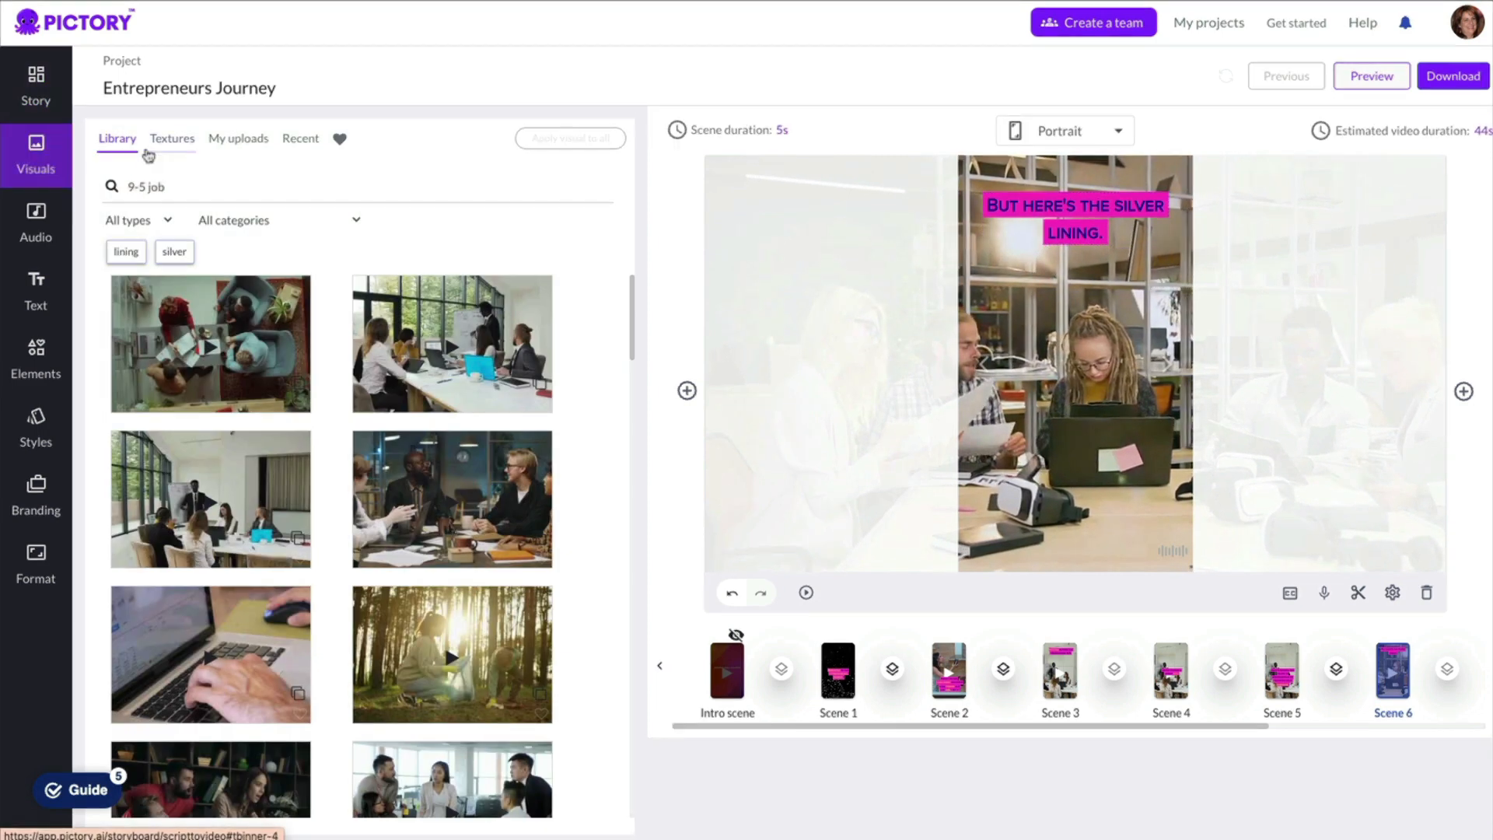
{"action": "triple_click", "coordinate": [148, 187]}
{"action": "type", "text": "online cu"}
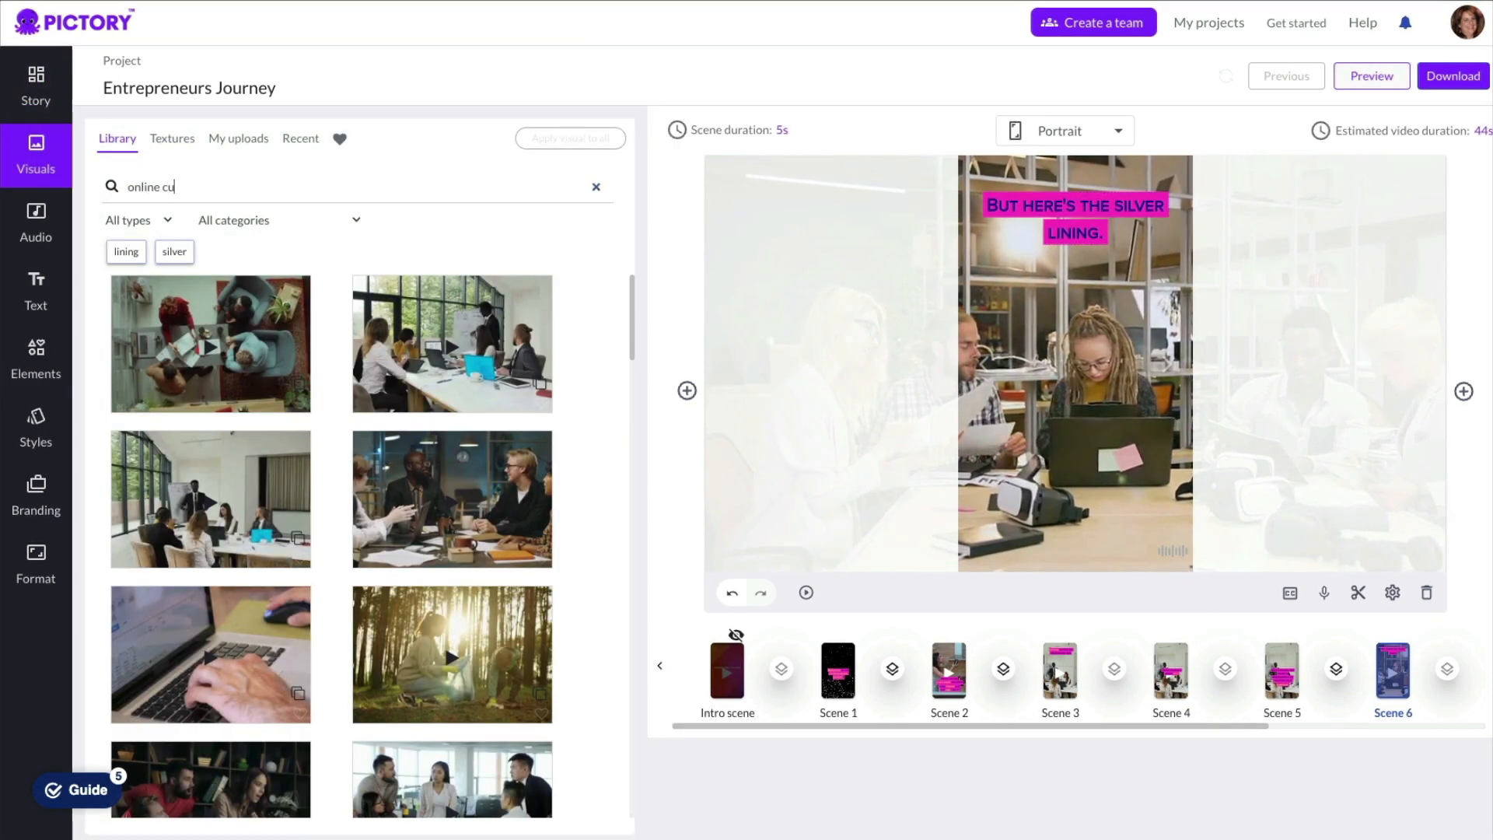
{"action": "type", "text": "mm"}
{"action": "key", "text": "BackSpace"}
{"action": "key", "text": "BackSpace"}
{"action": "key", "text": "BackSpace"}
{"action": "type", "text": "ommuntiy"}
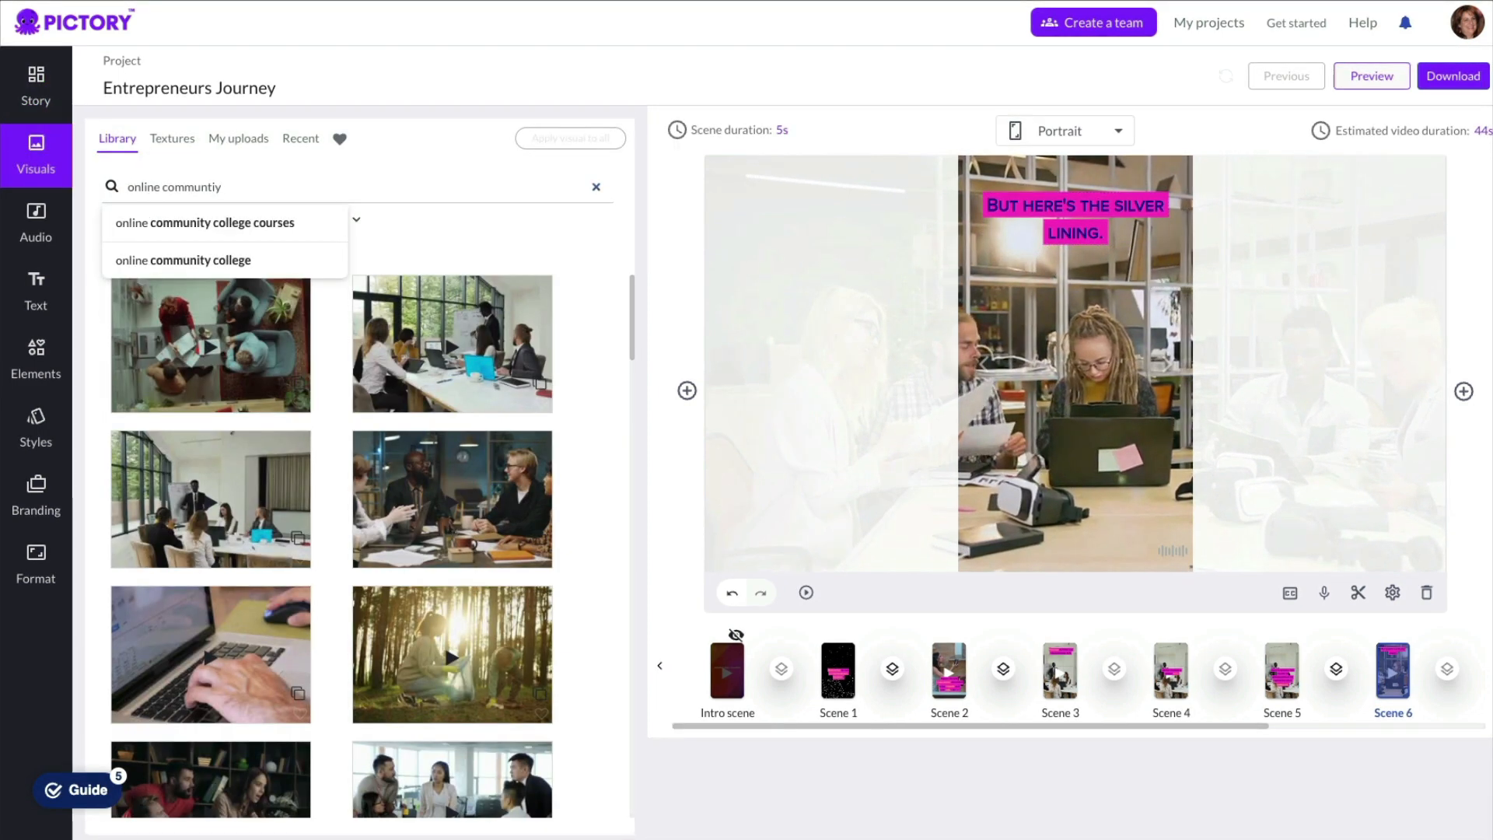
{"action": "key", "text": "Return"}
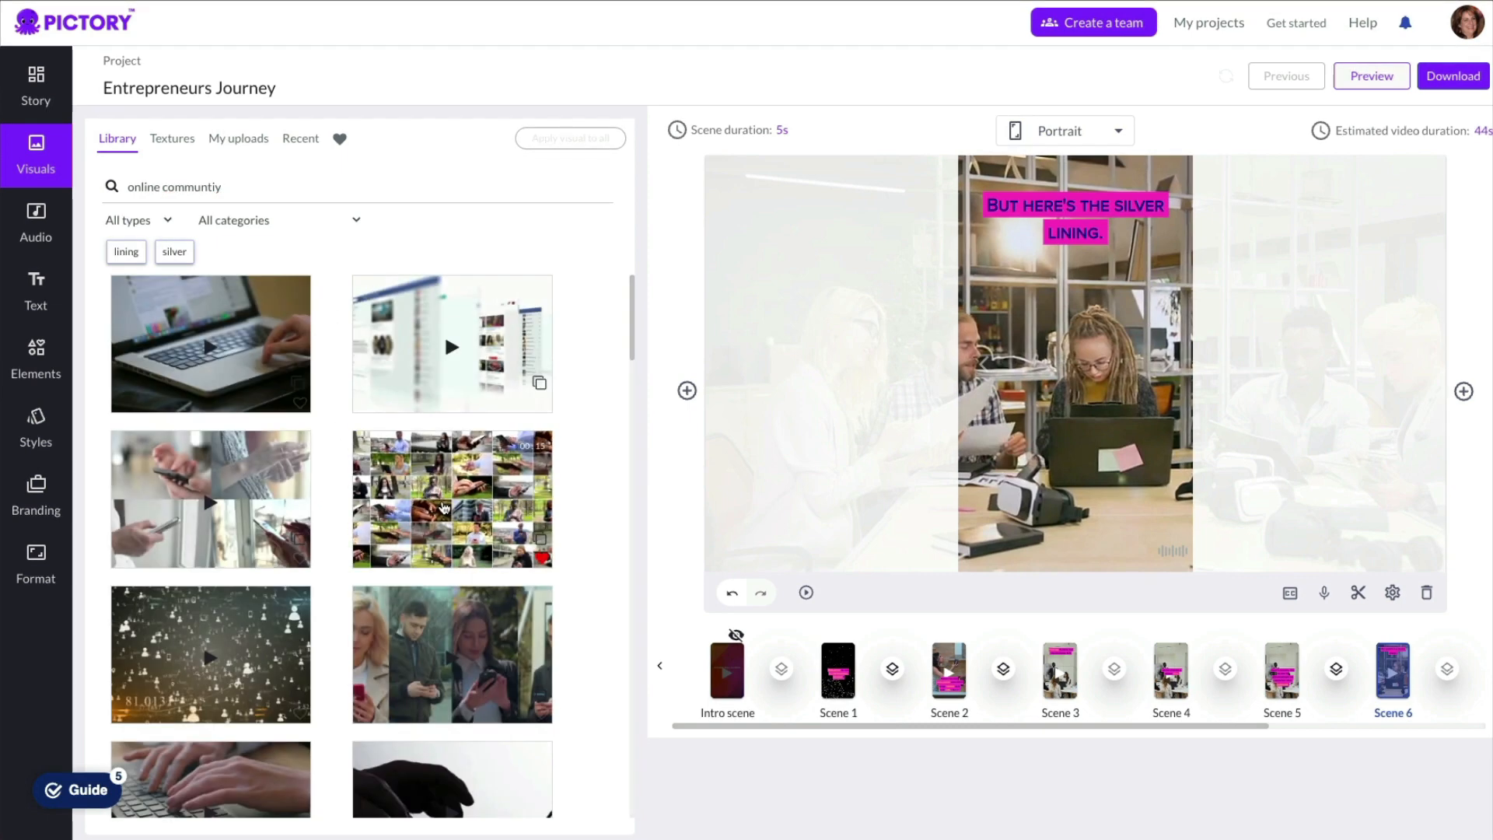
Apply the clip showing a grid of people using phones and tablets to scene 6 and move its caption to mid-frame.
{"action": "left_click", "coordinate": [444, 507]}
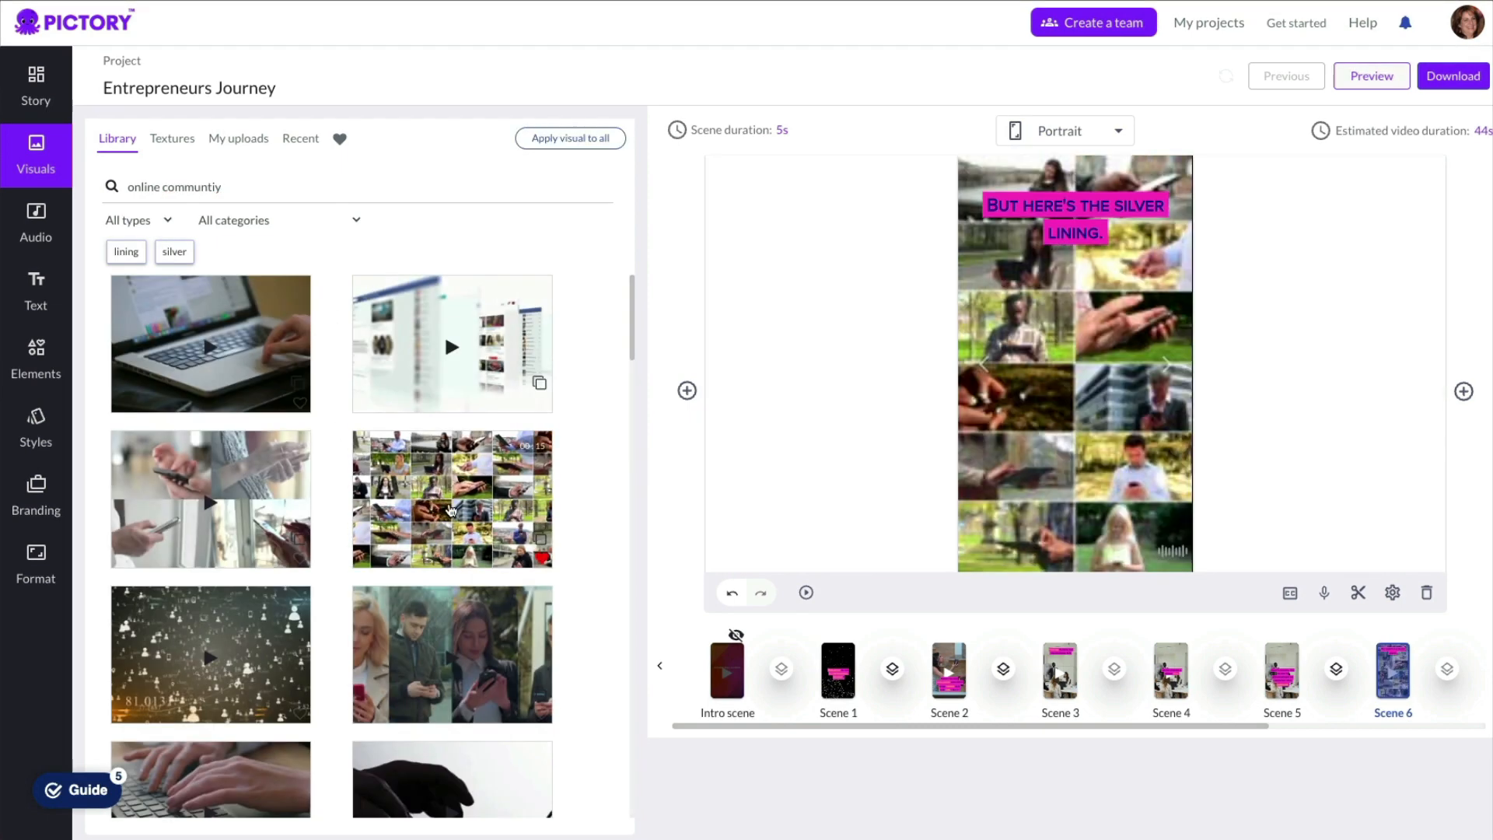
{"action": "left_click_drag", "start_coordinate": [1077, 232], "coordinate": [1077, 312]}
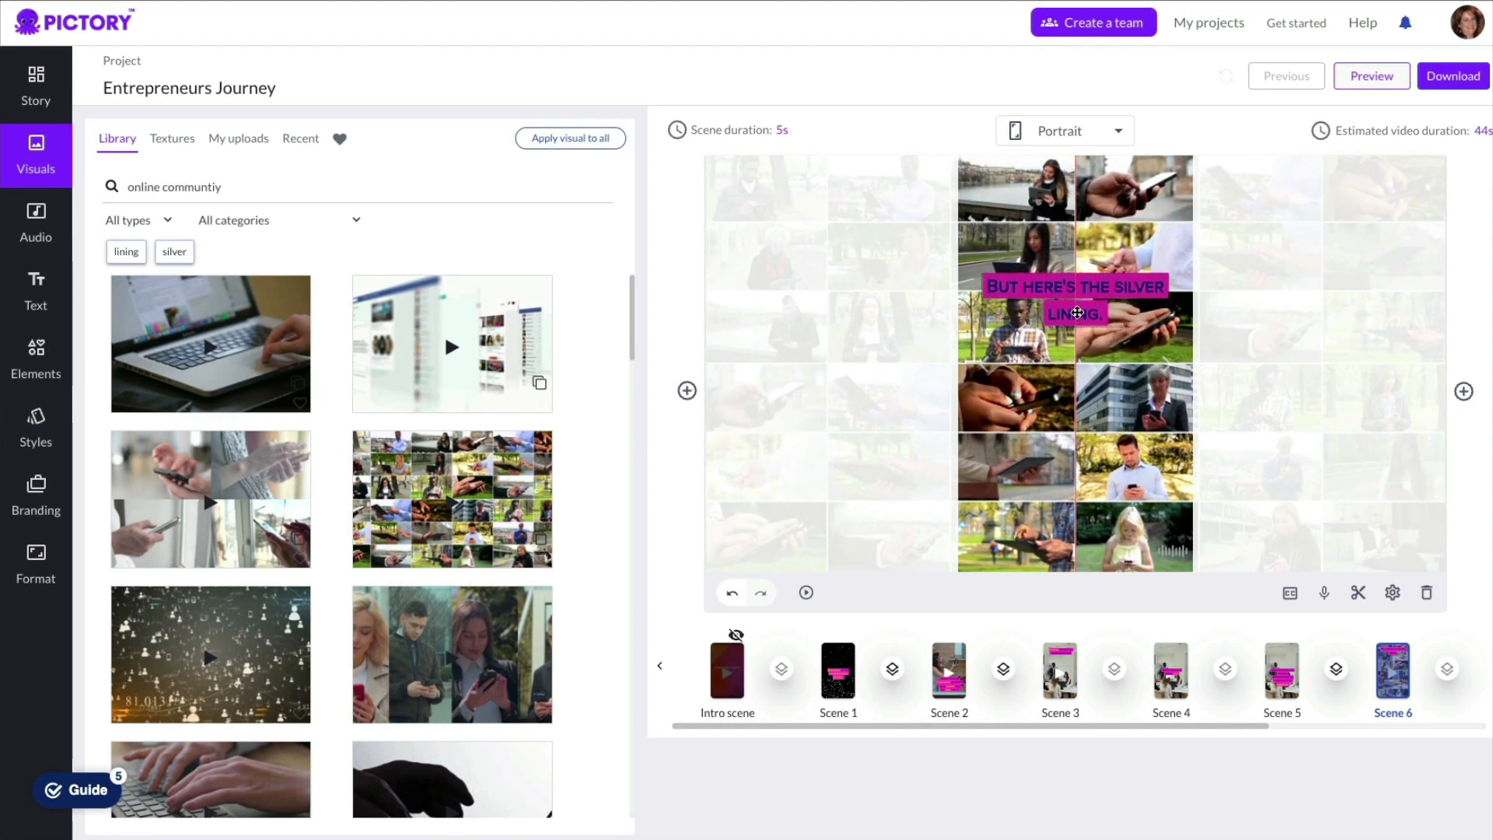
{"action": "left_click_drag", "start_coordinate": [1078, 368], "coordinate": [1077, 368]}
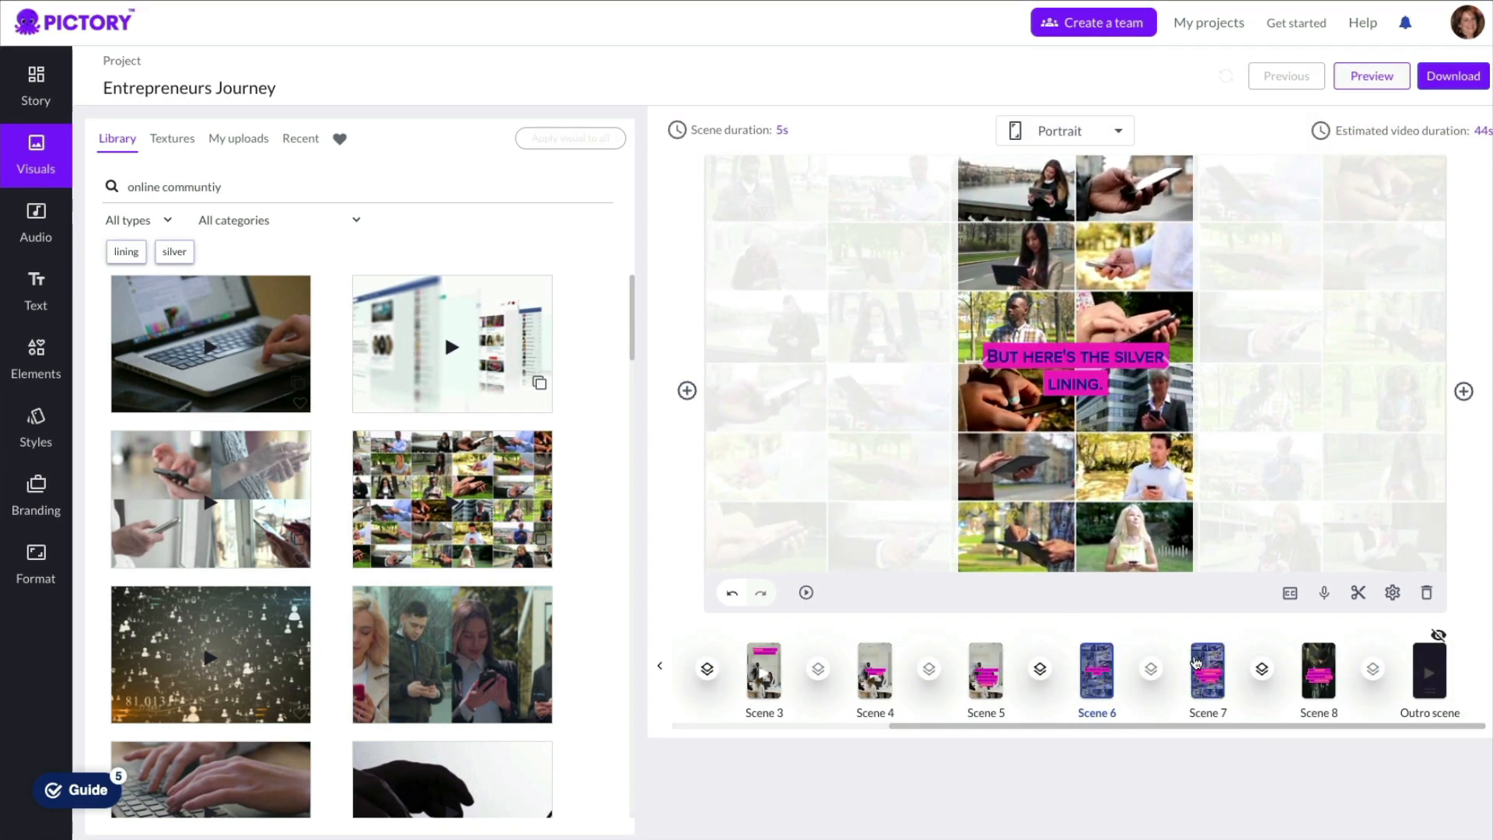
Apply the "growing" clip of hands holding a seedling in the rain to scene 8 and move the caption to the upper part of the frame.
{"action": "left_click", "coordinate": [1196, 663]}
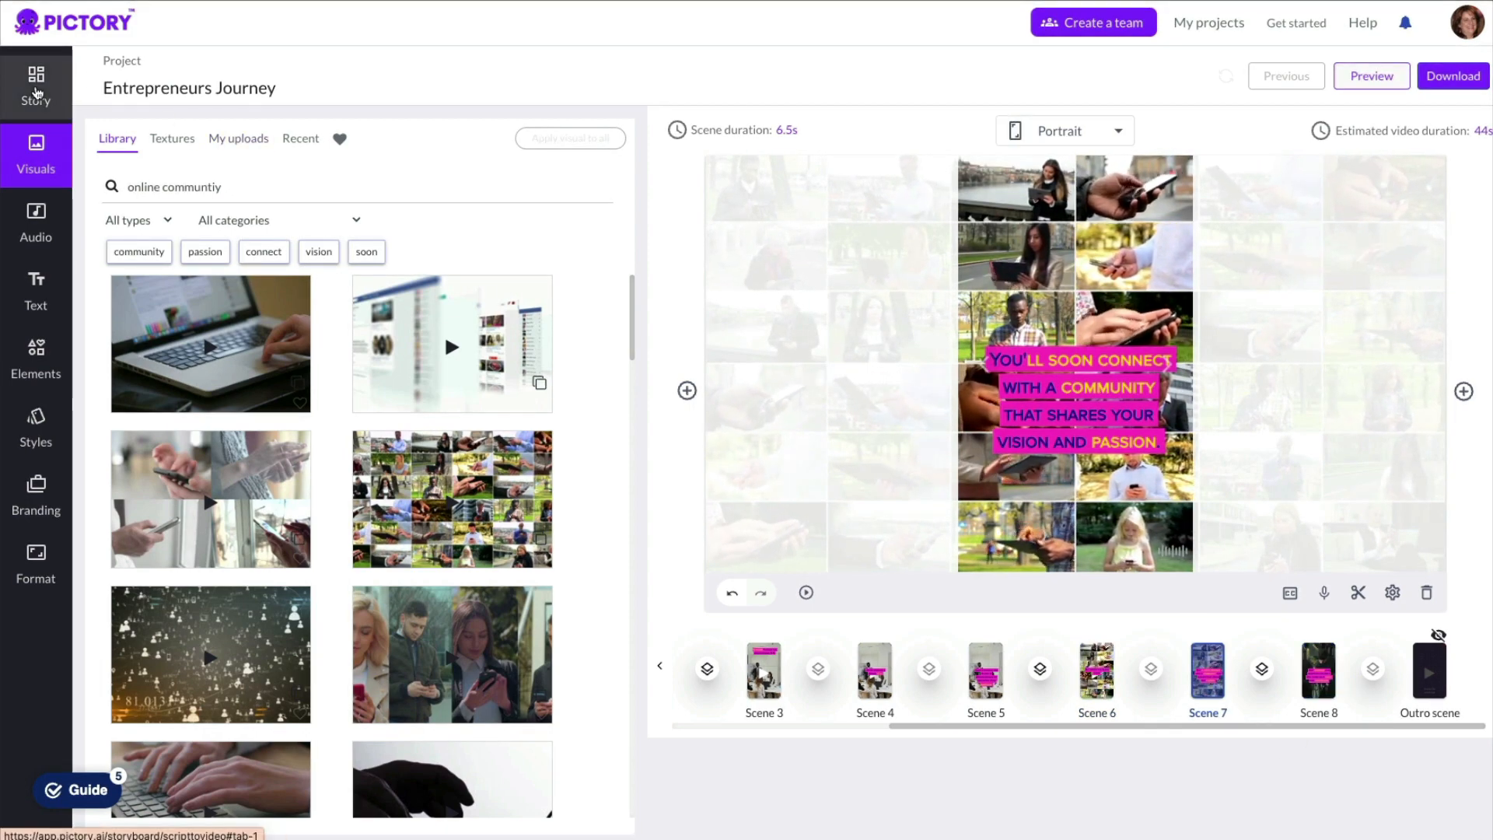
{"action": "left_click", "coordinate": [36, 93]}
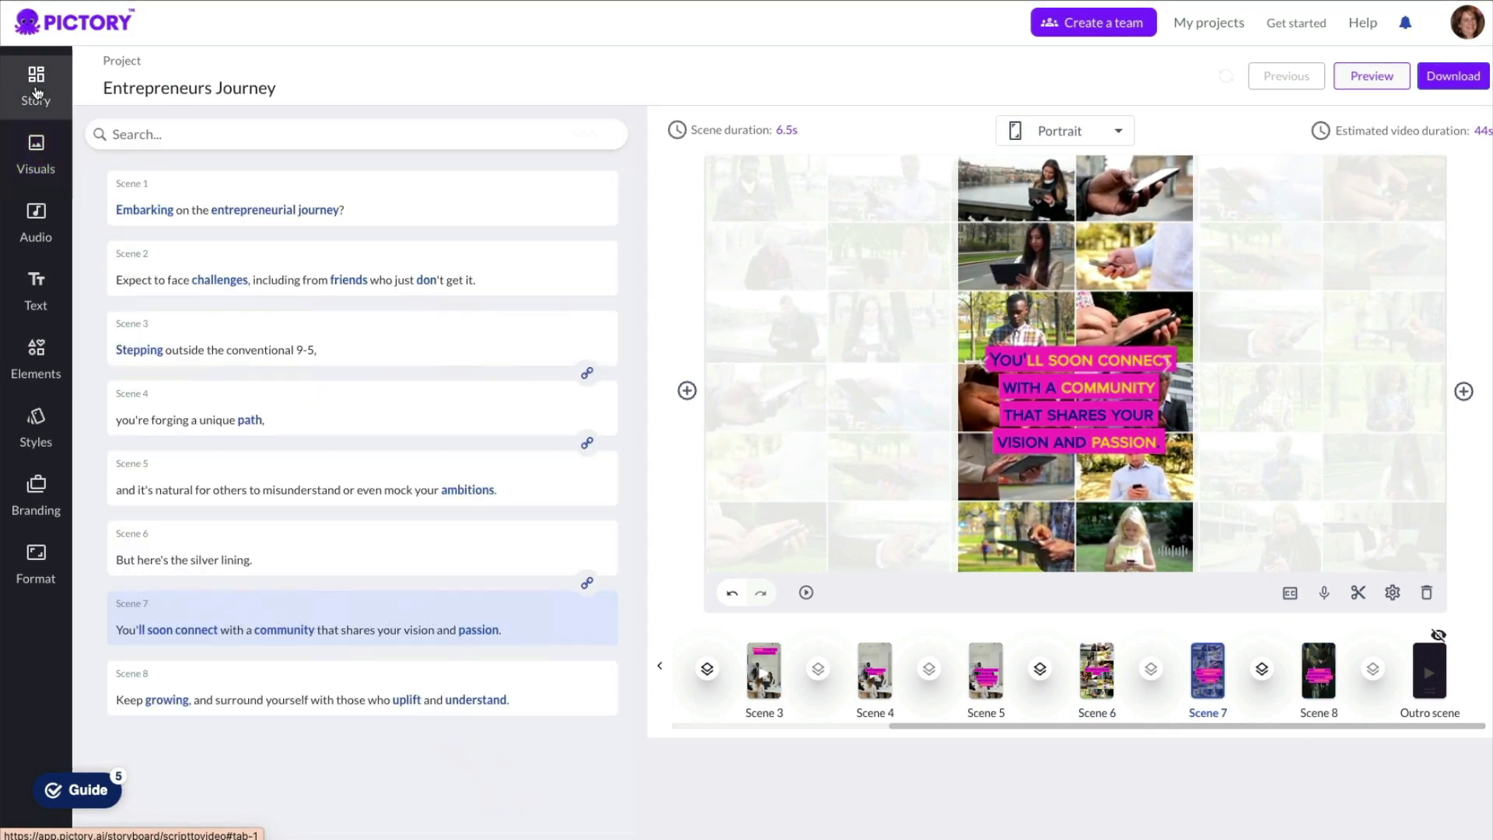
{"action": "left_click", "coordinate": [207, 684]}
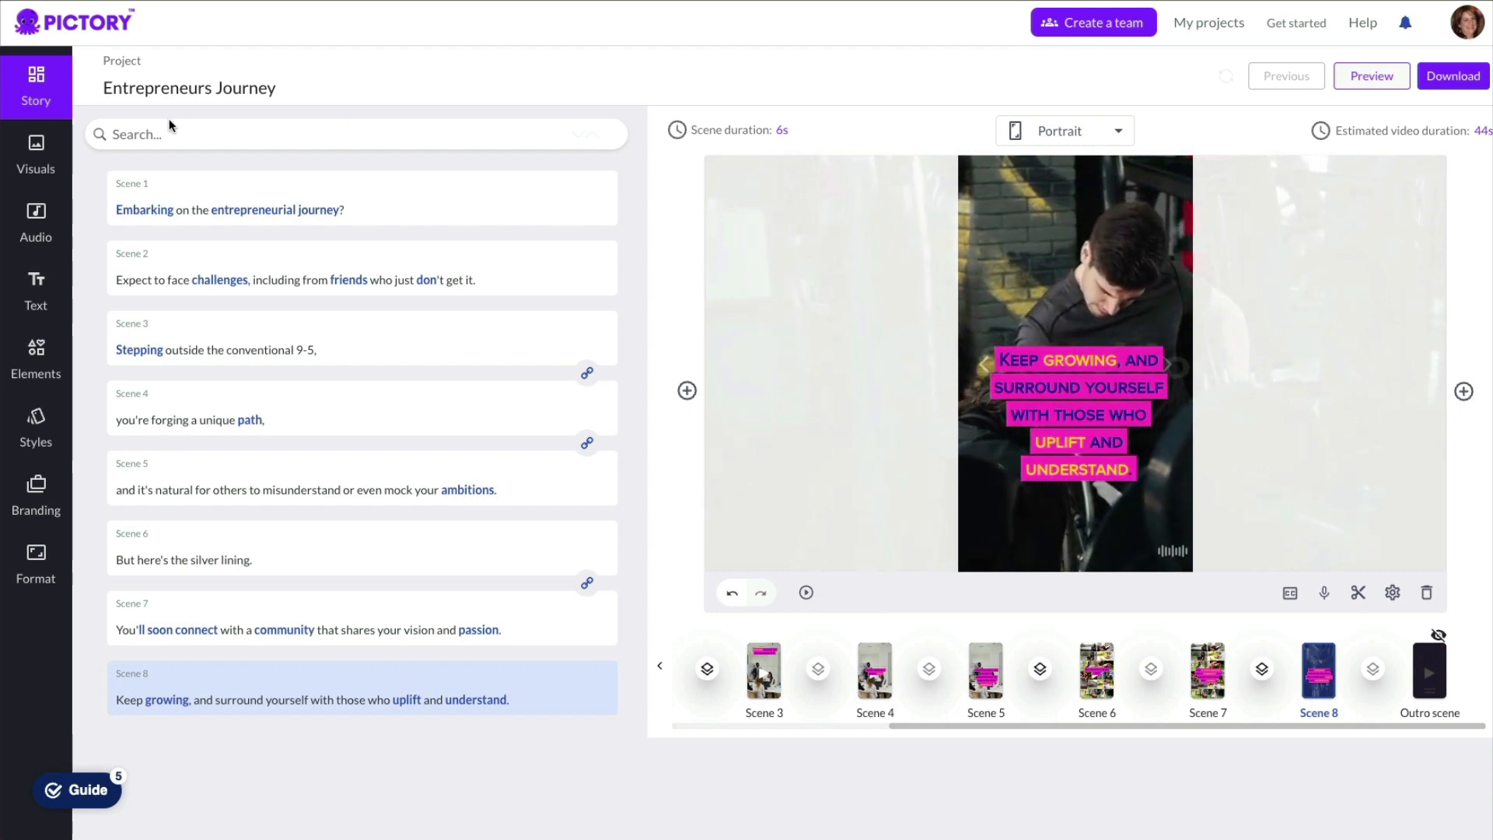
{"action": "left_click", "coordinate": [36, 154]}
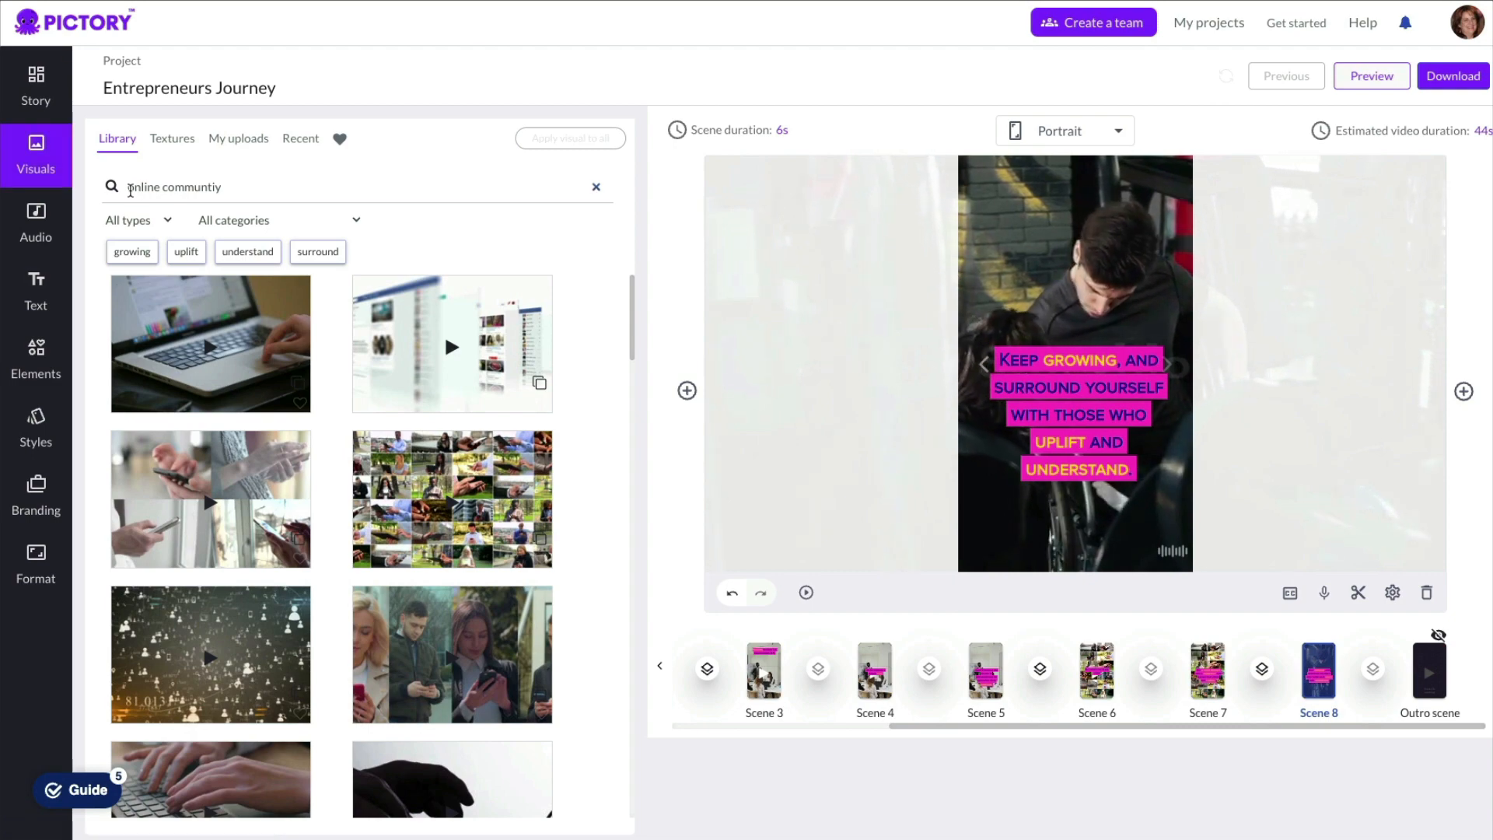
{"action": "left_click", "coordinate": [132, 252]}
{"action": "left_click", "coordinate": [211, 428]}
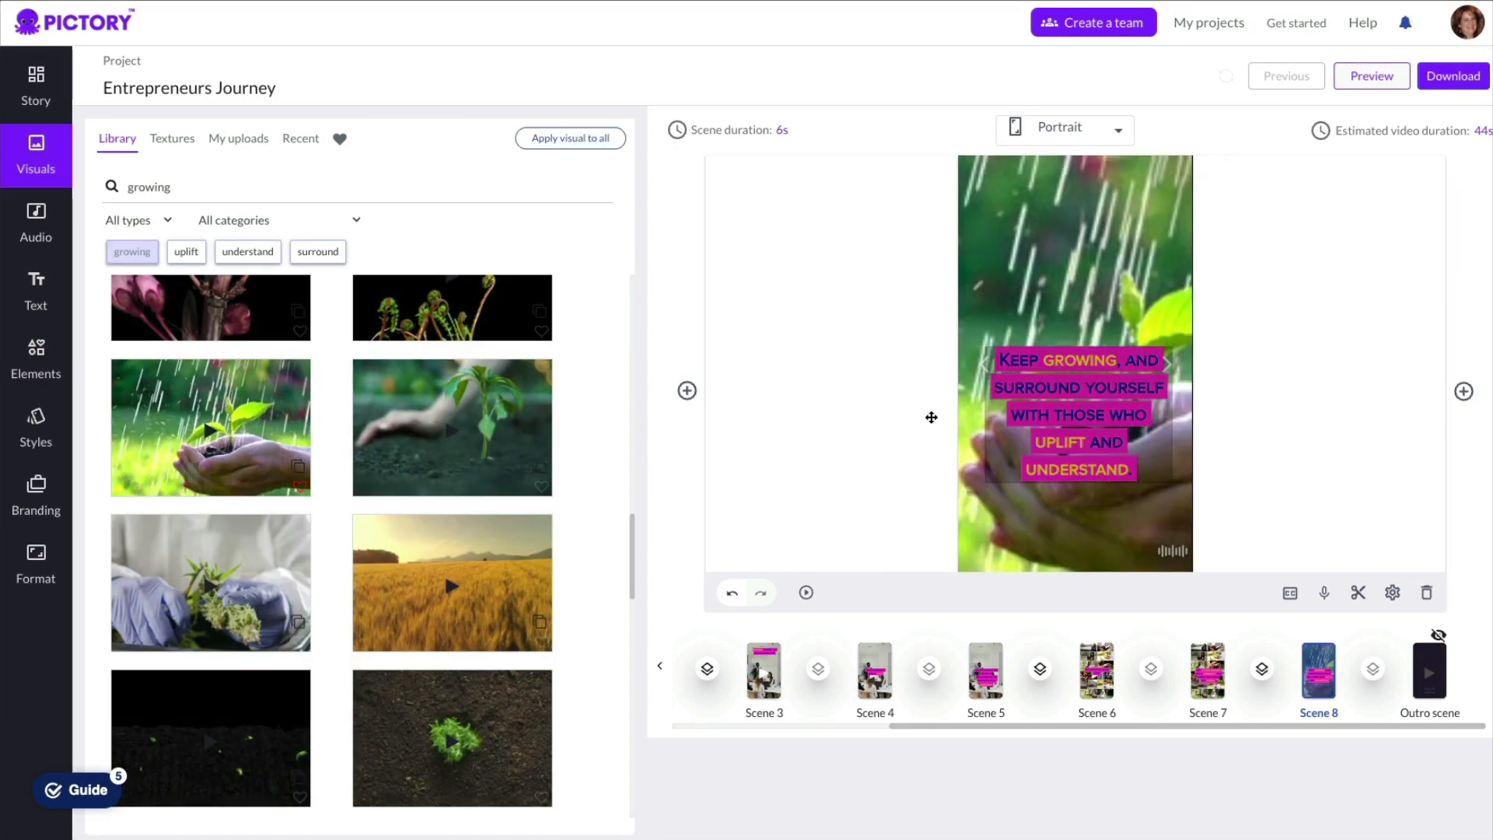
{"action": "left_click_drag", "start_coordinate": [1076, 445], "coordinate": [1076, 273]}
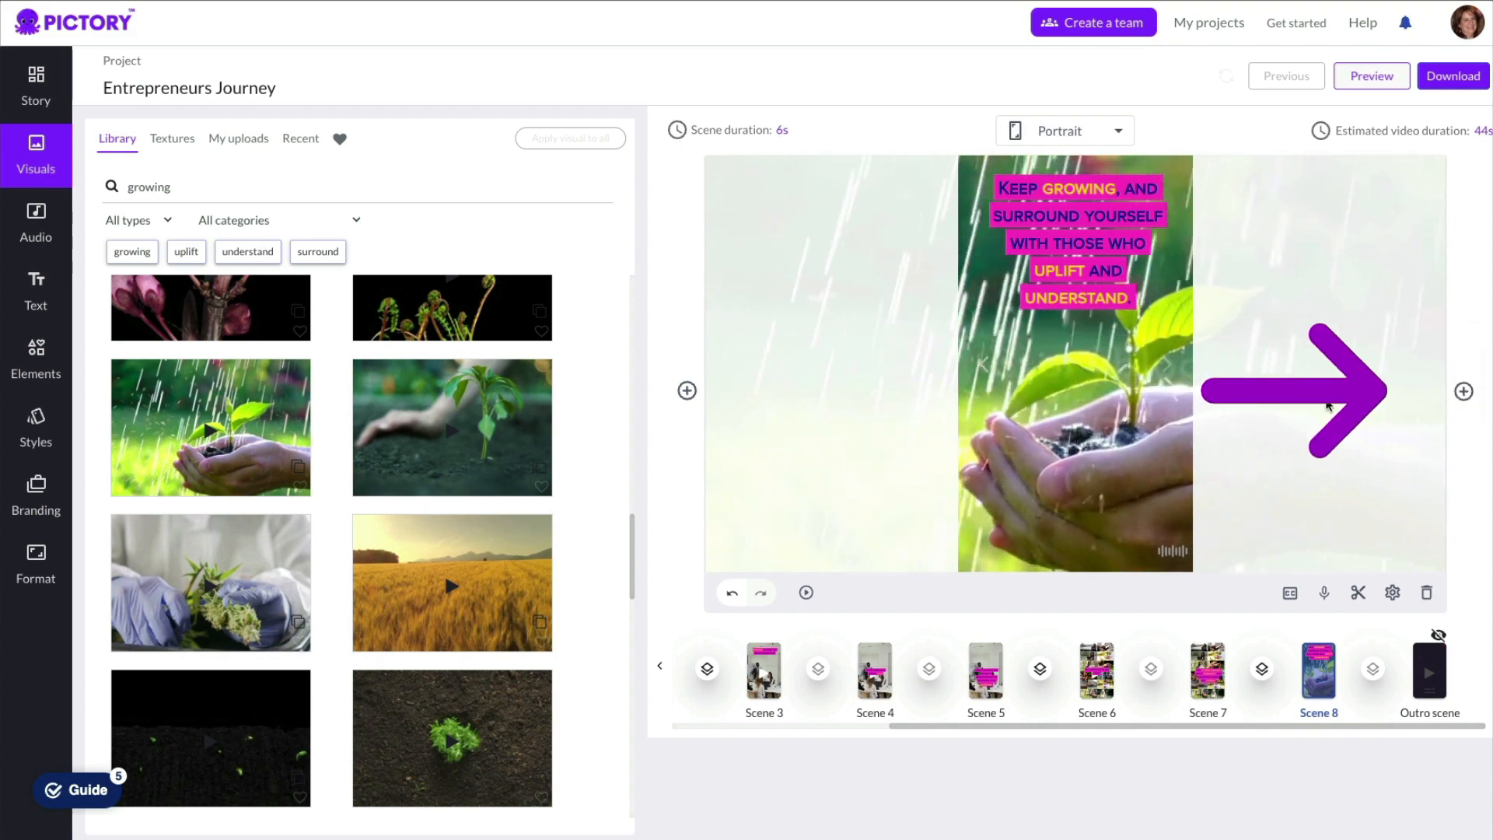
Insert a new Text & Visuals scene after scene 8.
{"action": "left_click", "coordinate": [1462, 391]}
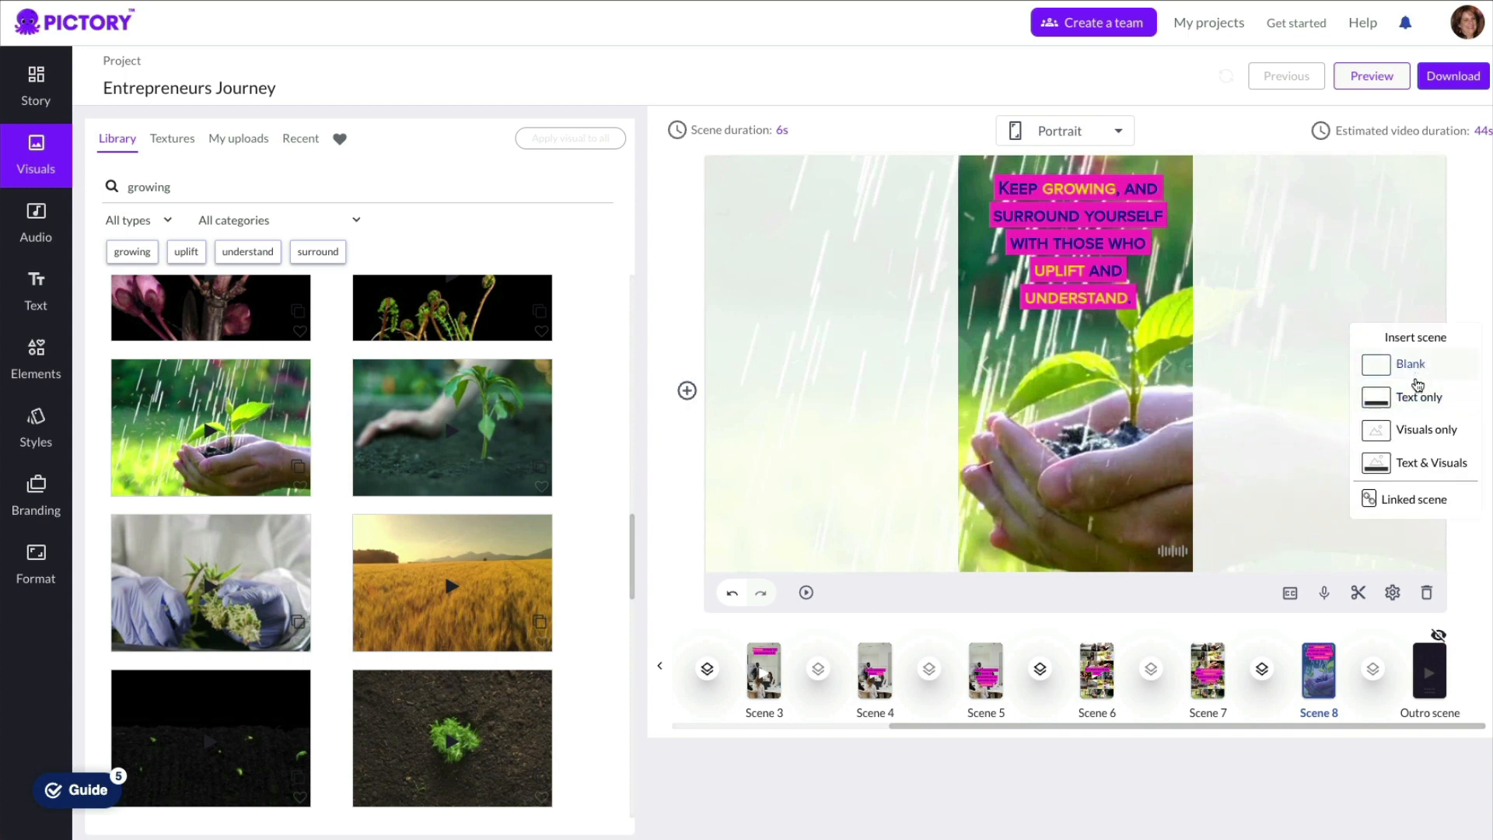
{"action": "left_click", "coordinate": [1413, 465]}
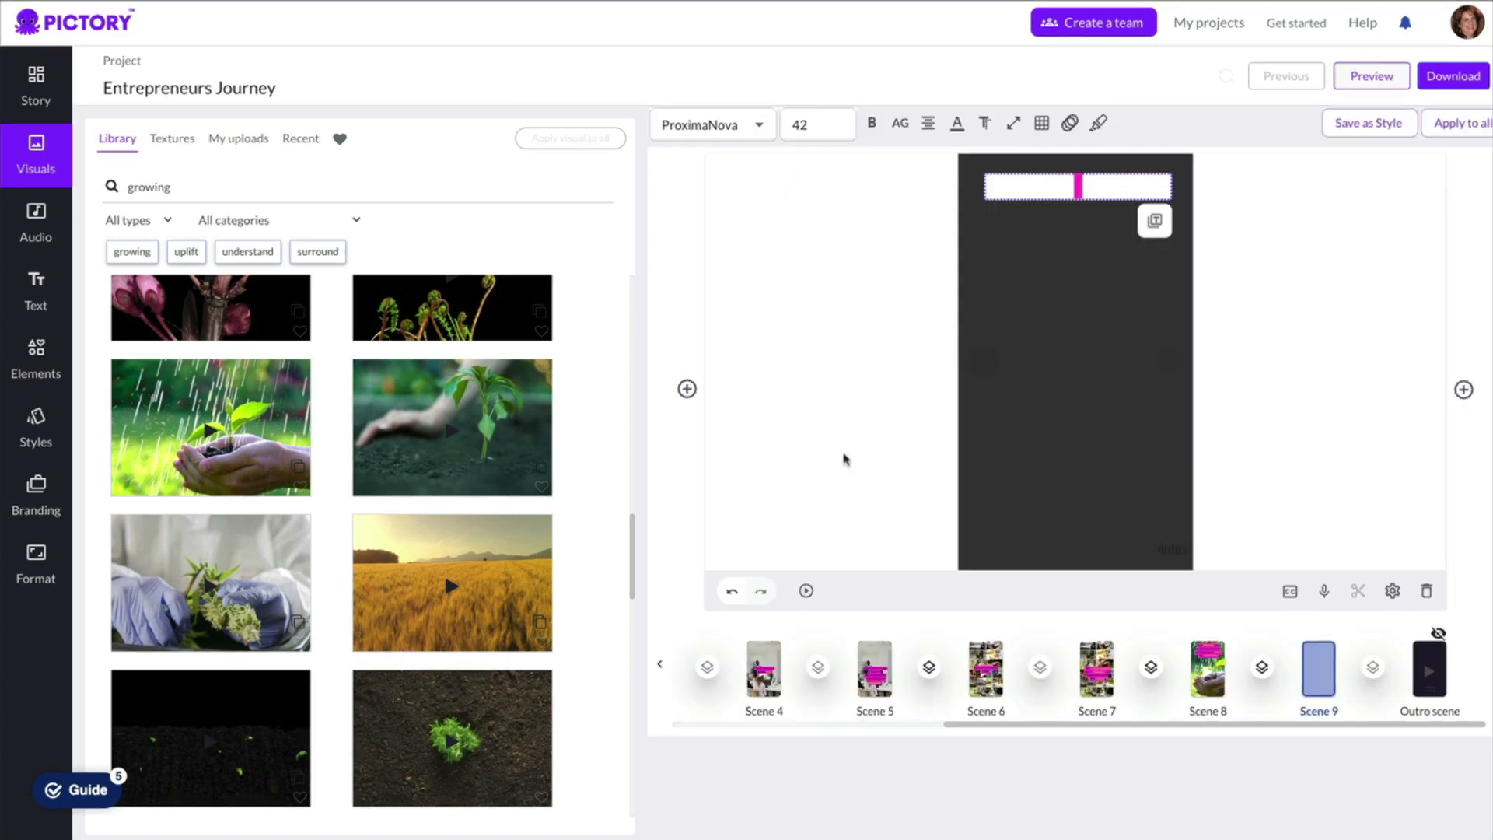
Write "Can I help you with your journey? Check out my Youtube Page and click on my link for an incredible deal!" in scene 9, splitting after "journey?".
{"action": "left_click", "coordinate": [28, 95]}
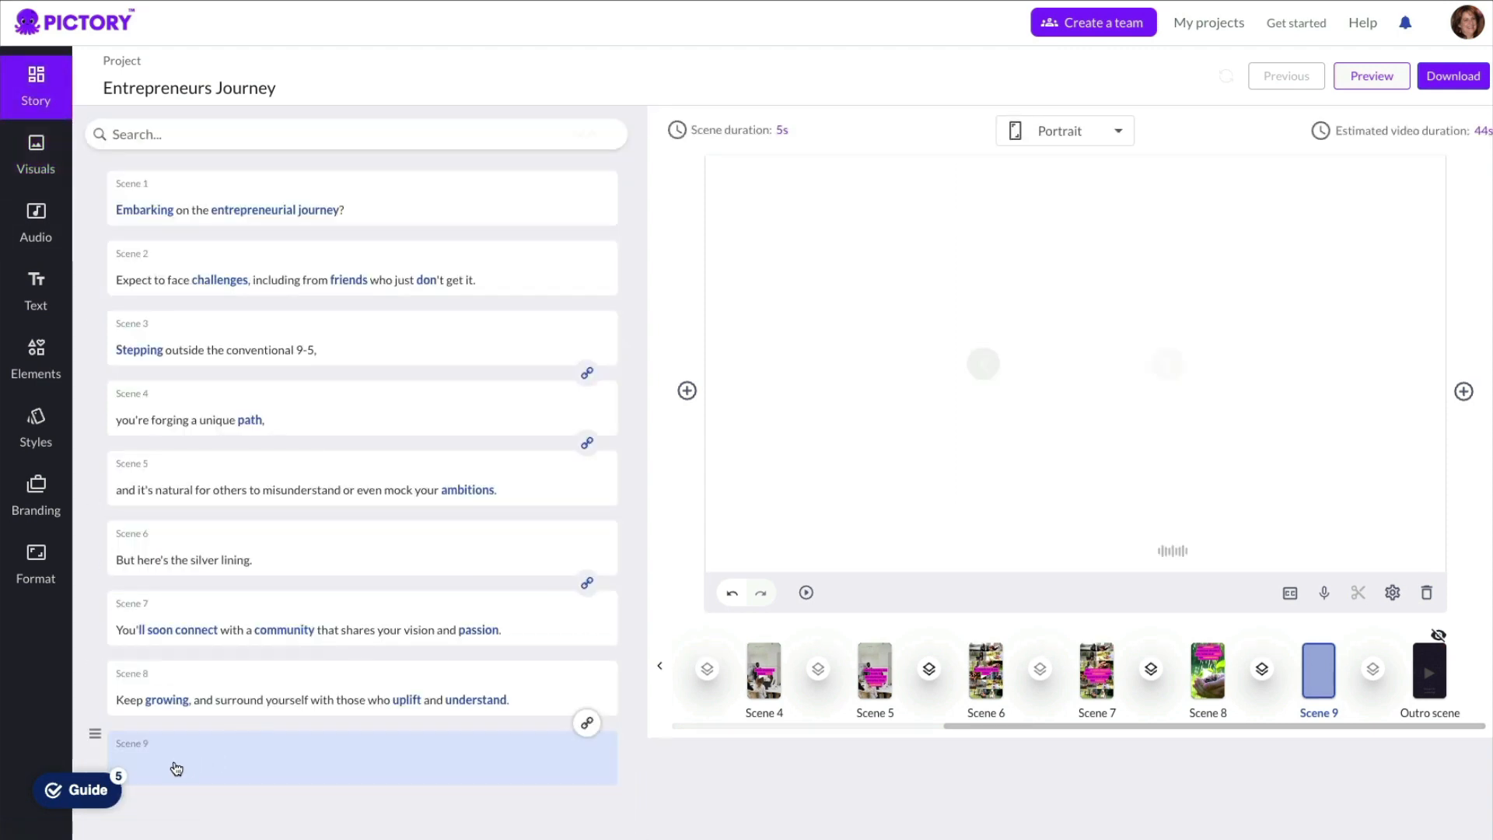
{"action": "left_click", "coordinate": [176, 769]}
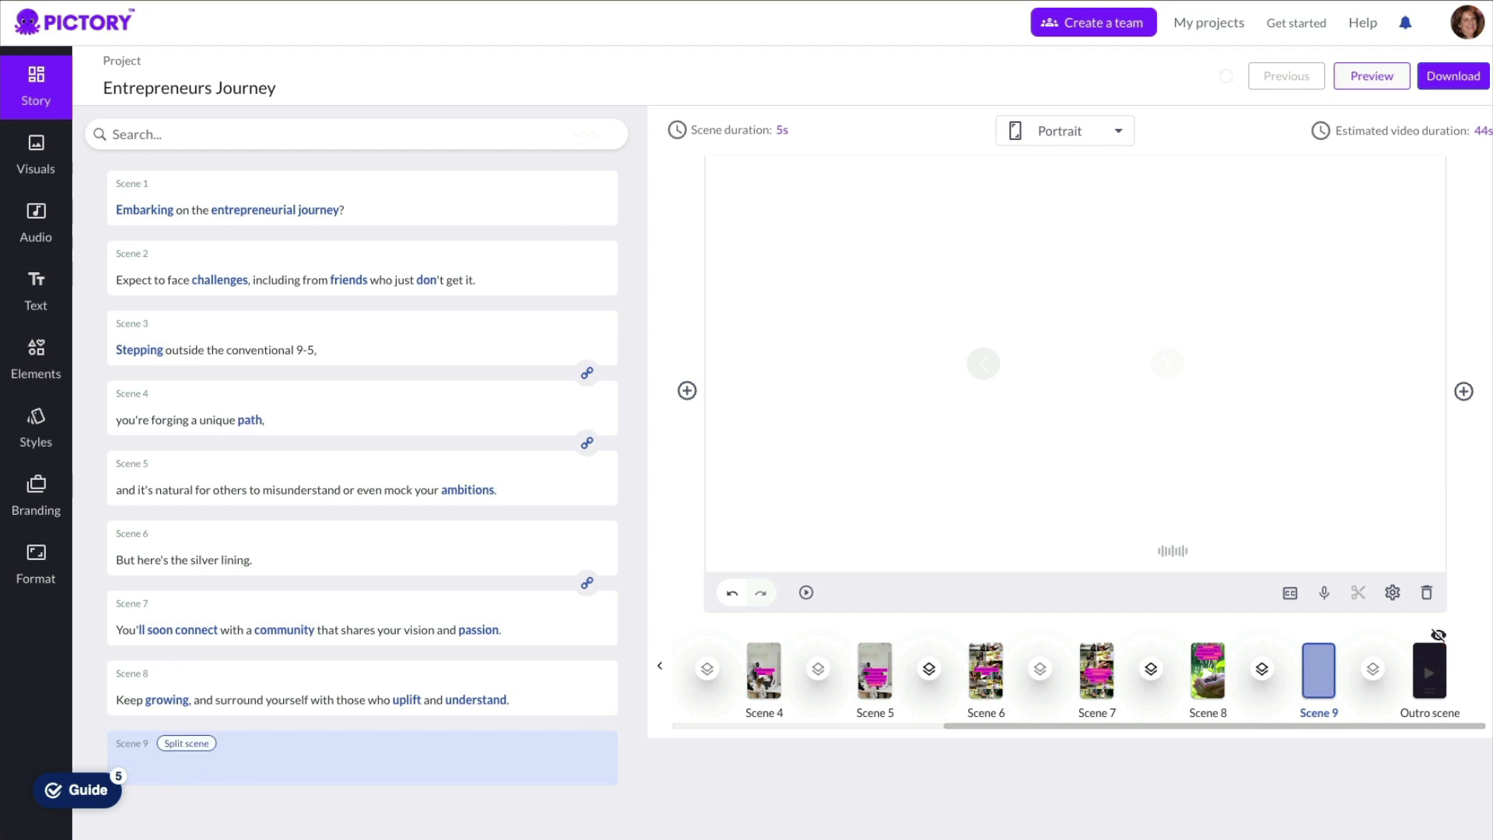
{"action": "type", "text": "Can I help you with your journey?  Check out my Youtube Page and click on my link for an incredible deal!"}
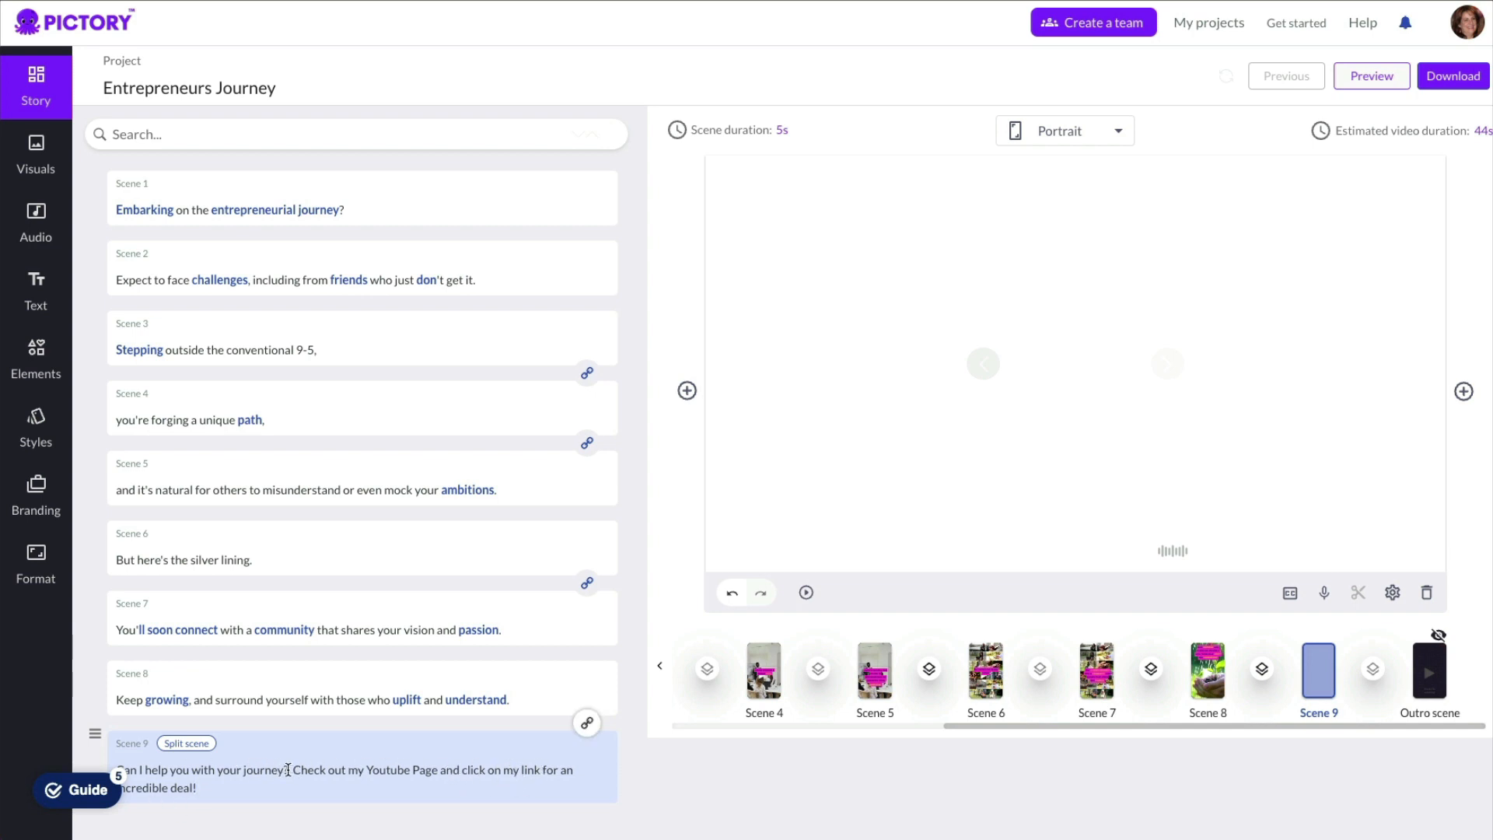
{"action": "left_click", "coordinate": [188, 748]}
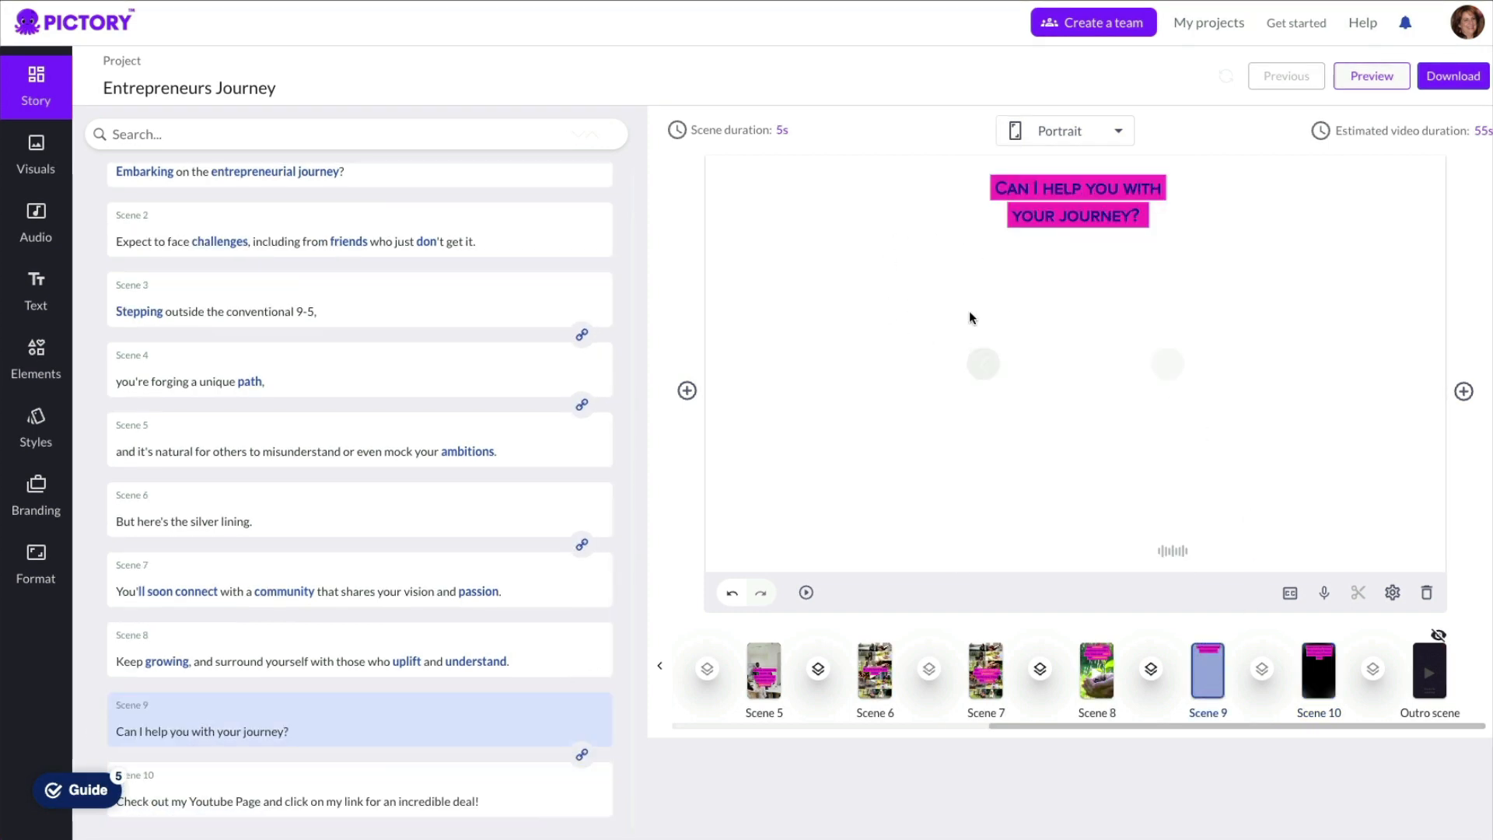
Apply the uploaded portrait photo of the woman against blue lights to scene 9, and check the linked scene 10.
{"action": "left_click", "coordinate": [41, 161]}
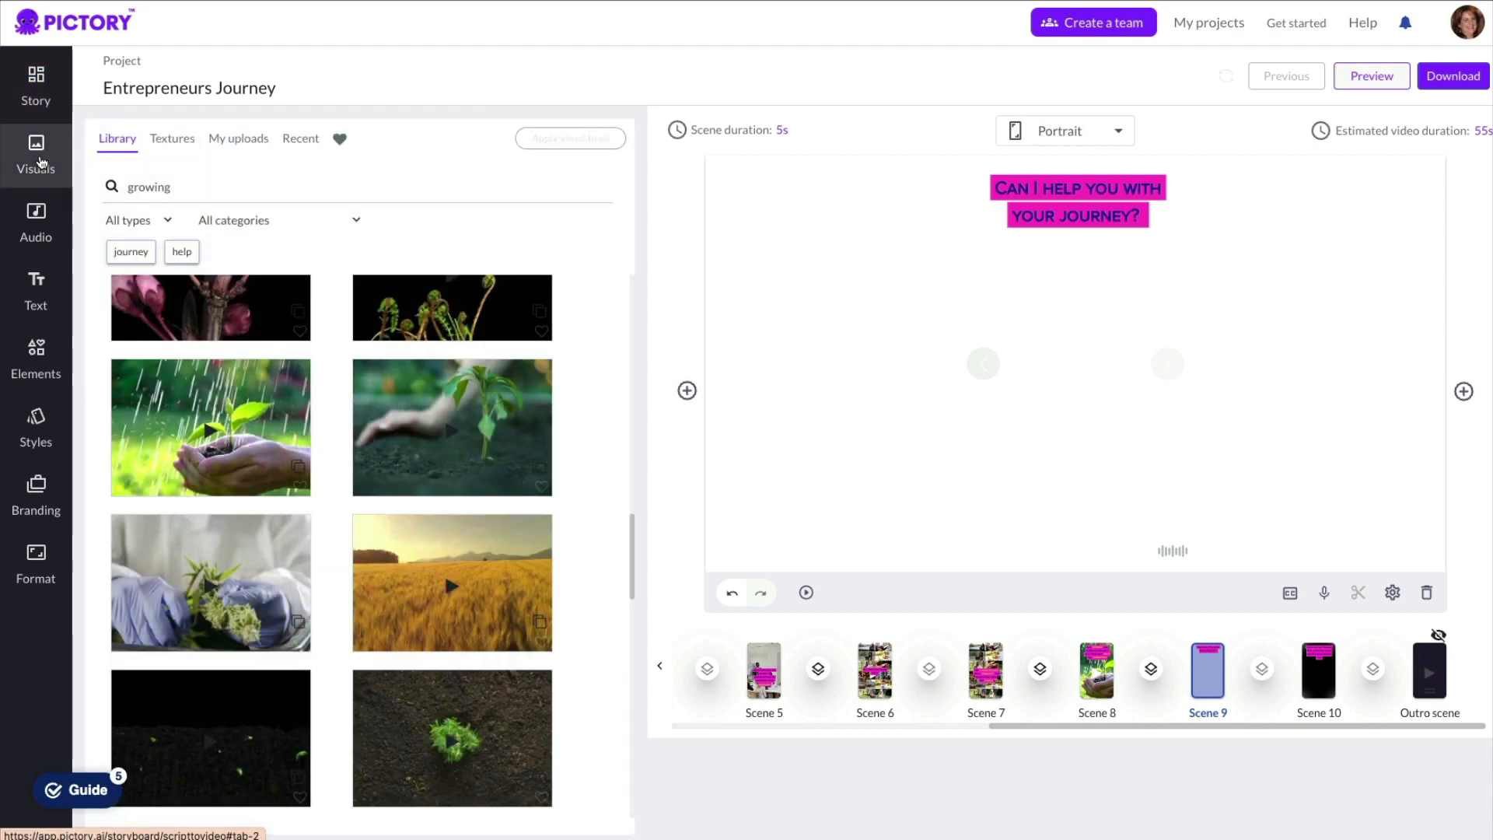
{"action": "left_click", "coordinate": [227, 144]}
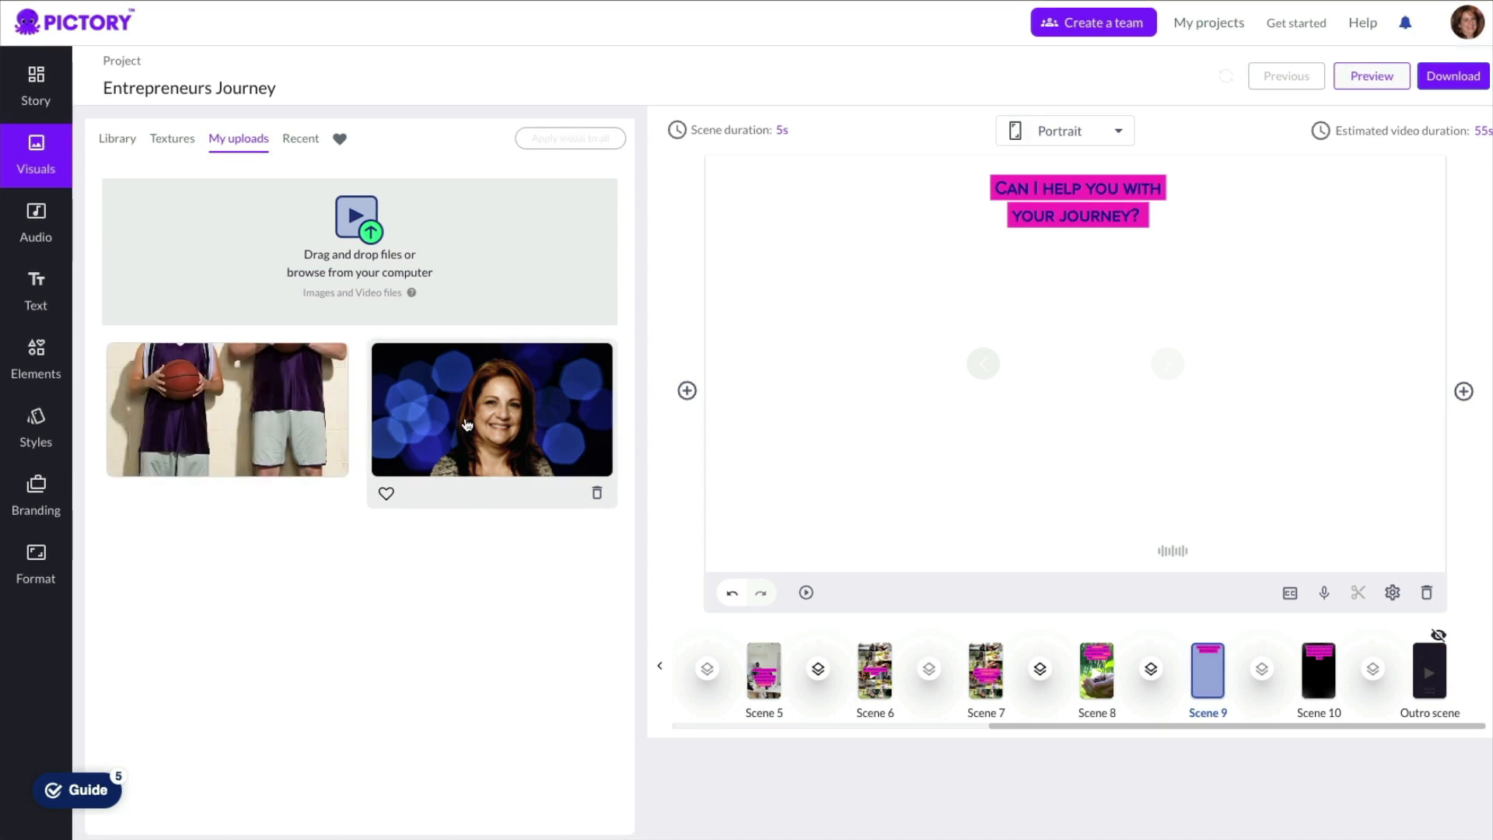
{"action": "left_click", "coordinate": [467, 424]}
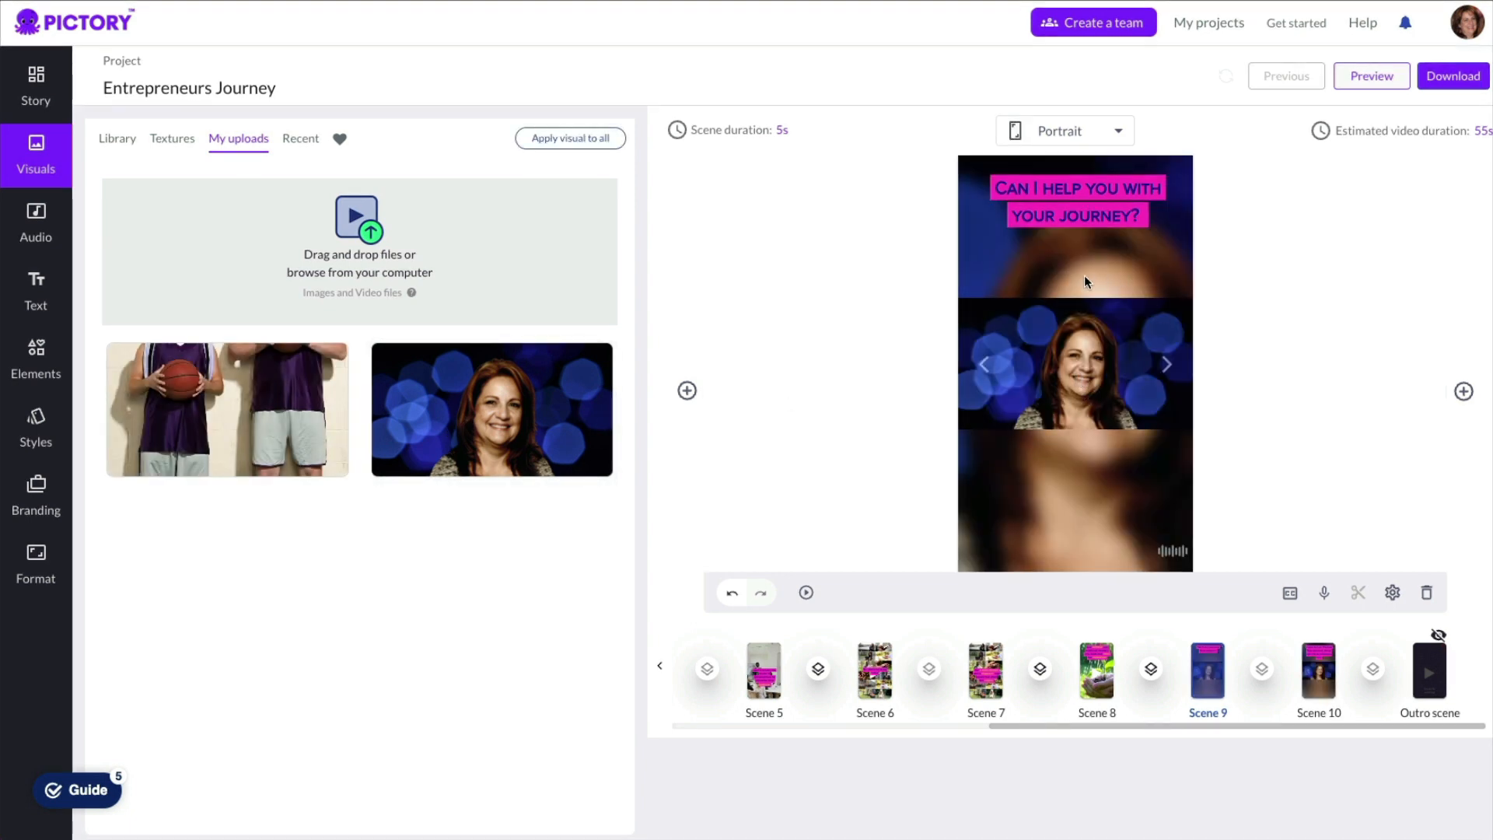
{"action": "left_click", "coordinate": [1314, 662]}
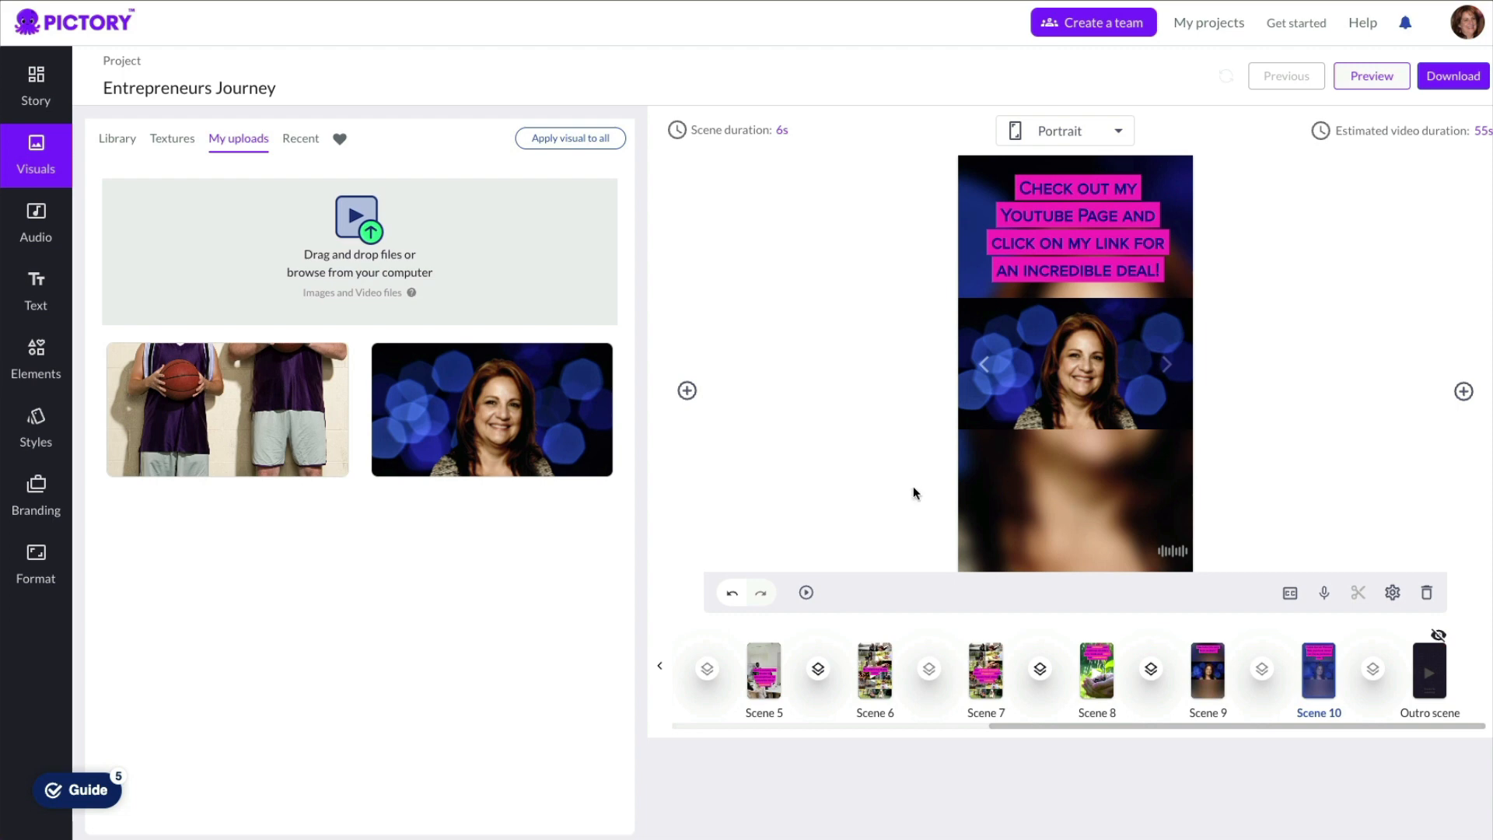
{"action": "left_click_drag", "start_coordinate": [1074, 723], "coordinate": [703, 725]}
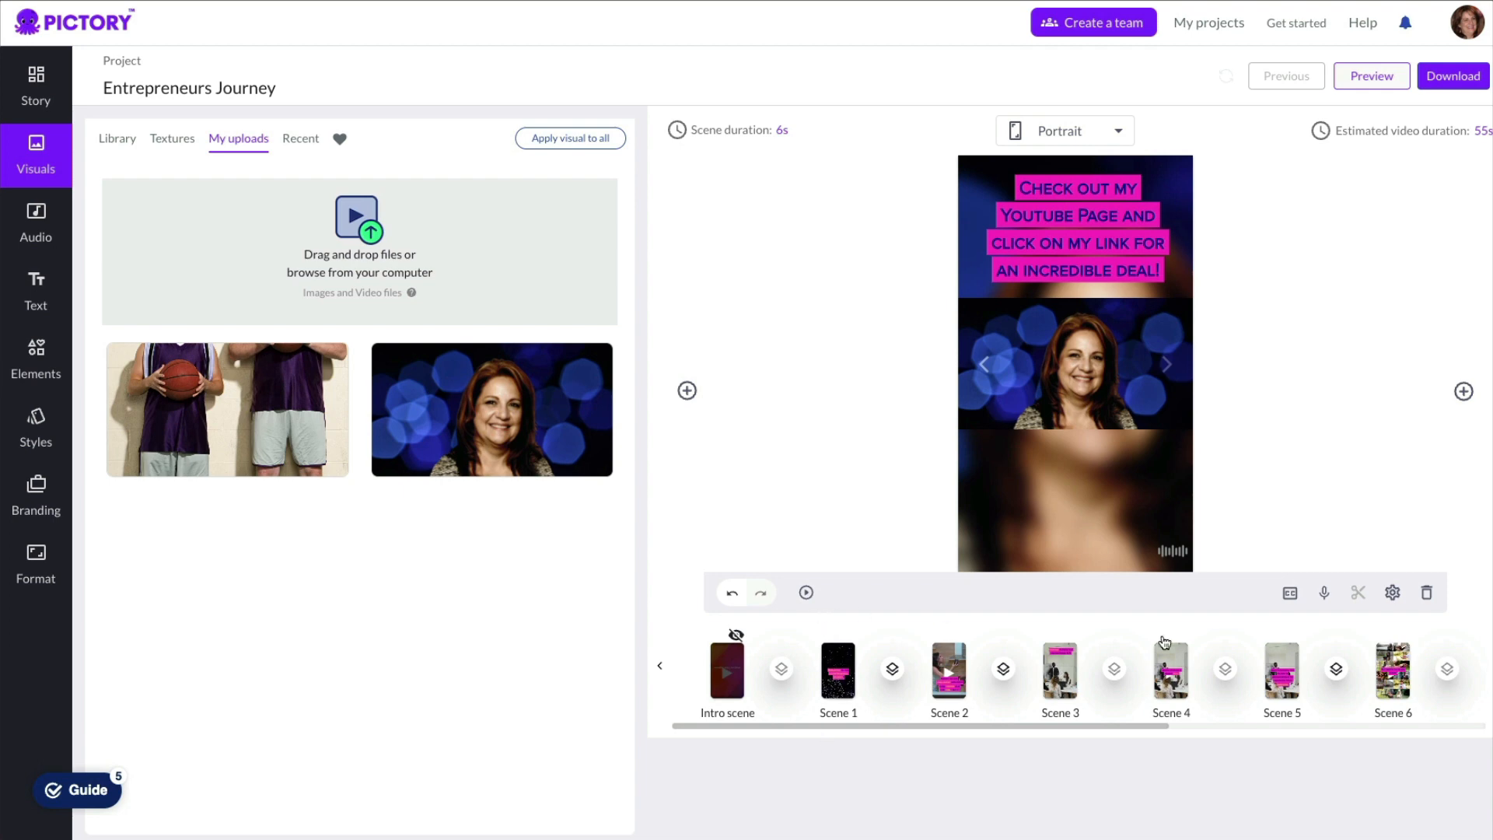
Apply the Mars Funk track as the video's background music.
{"action": "left_click", "coordinate": [34, 225]}
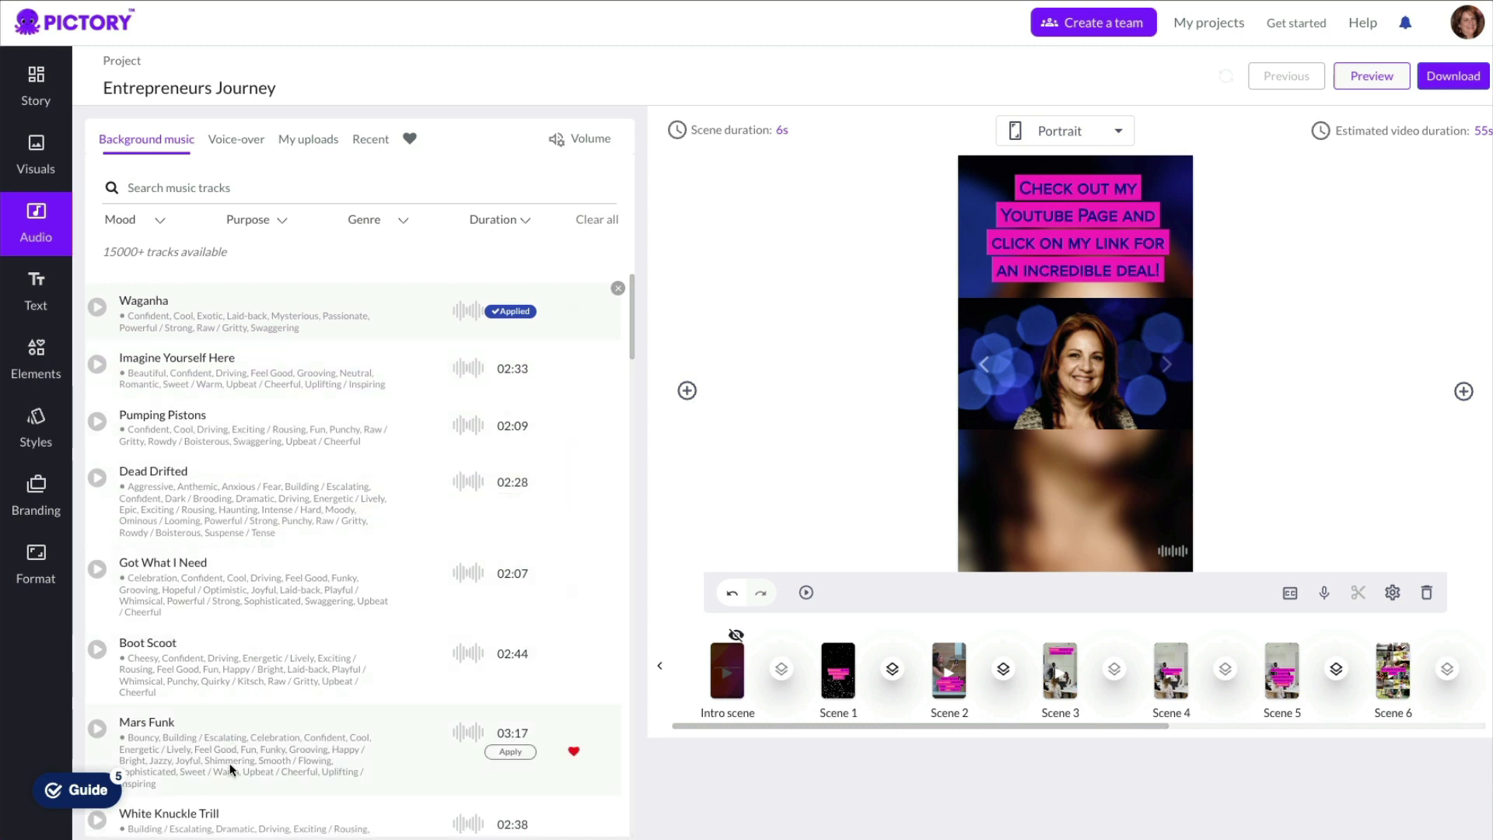
{"action": "scroll", "coordinate": [241, 725], "scroll_direction": "down", "scroll_amount": 3}
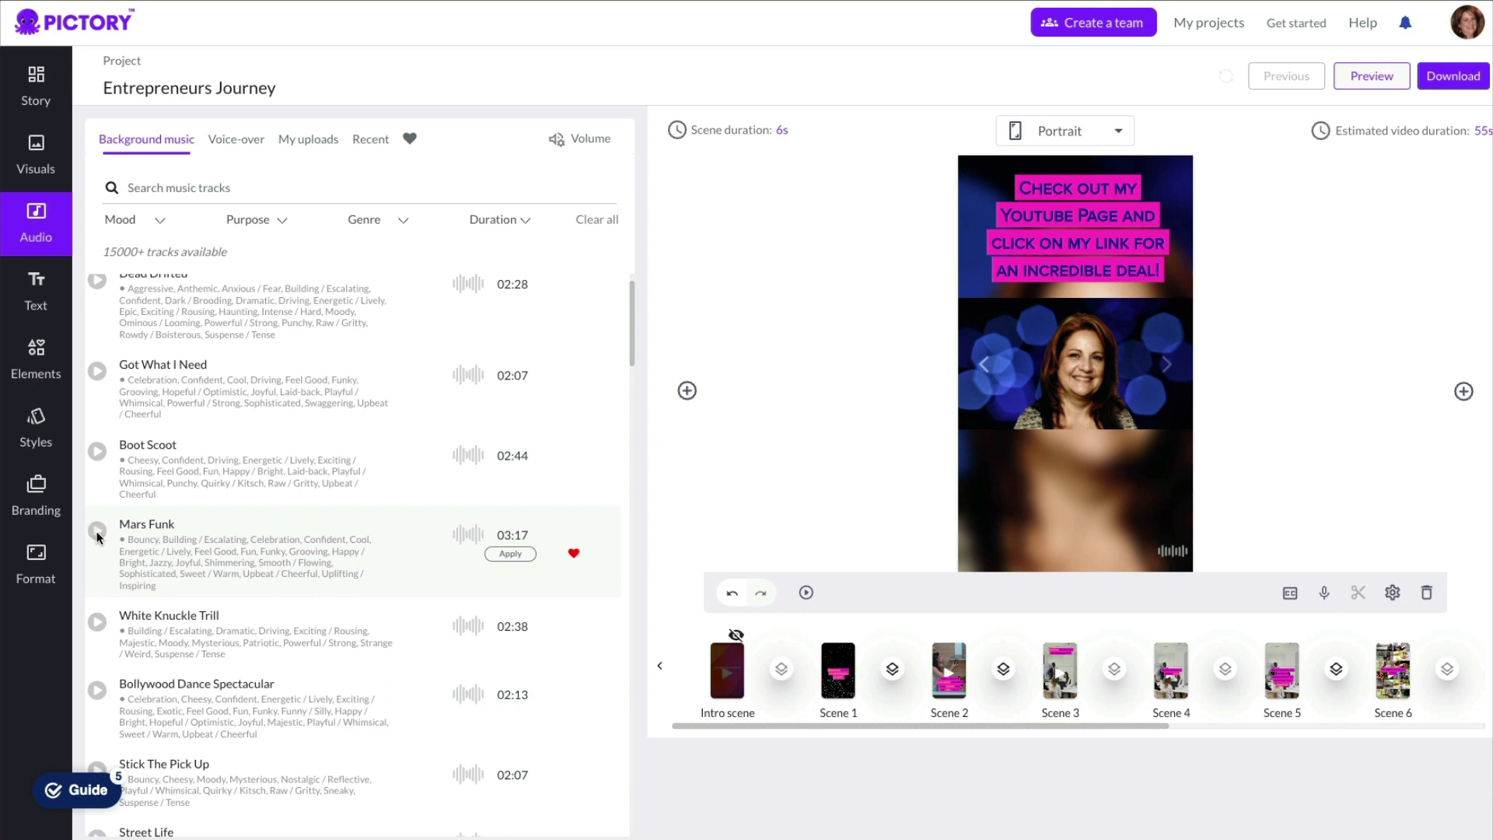
{"action": "left_click", "coordinate": [510, 554]}
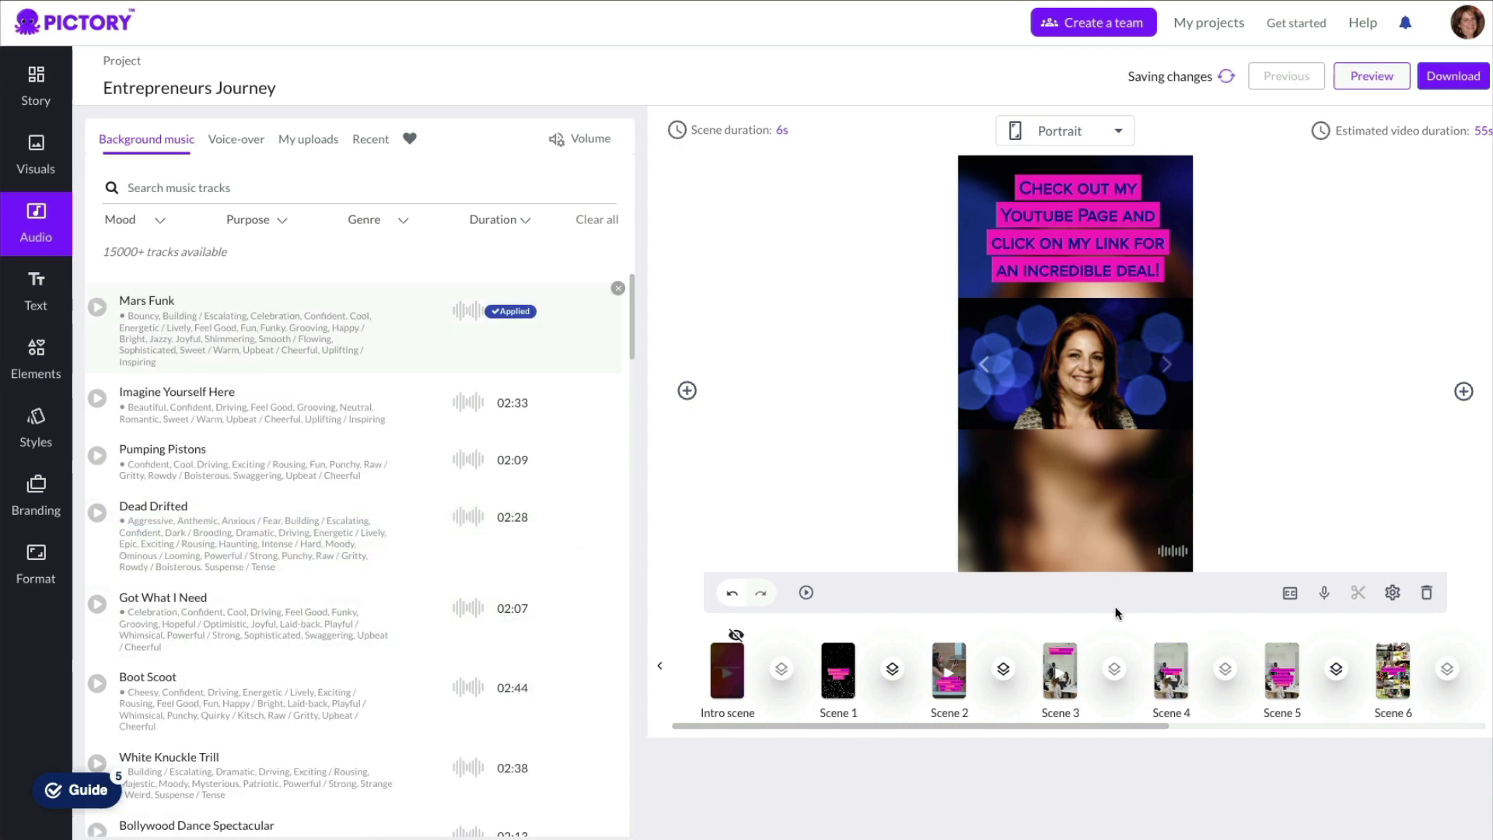
{"action": "left_click_drag", "start_coordinate": [1053, 725], "coordinate": [1427, 724]}
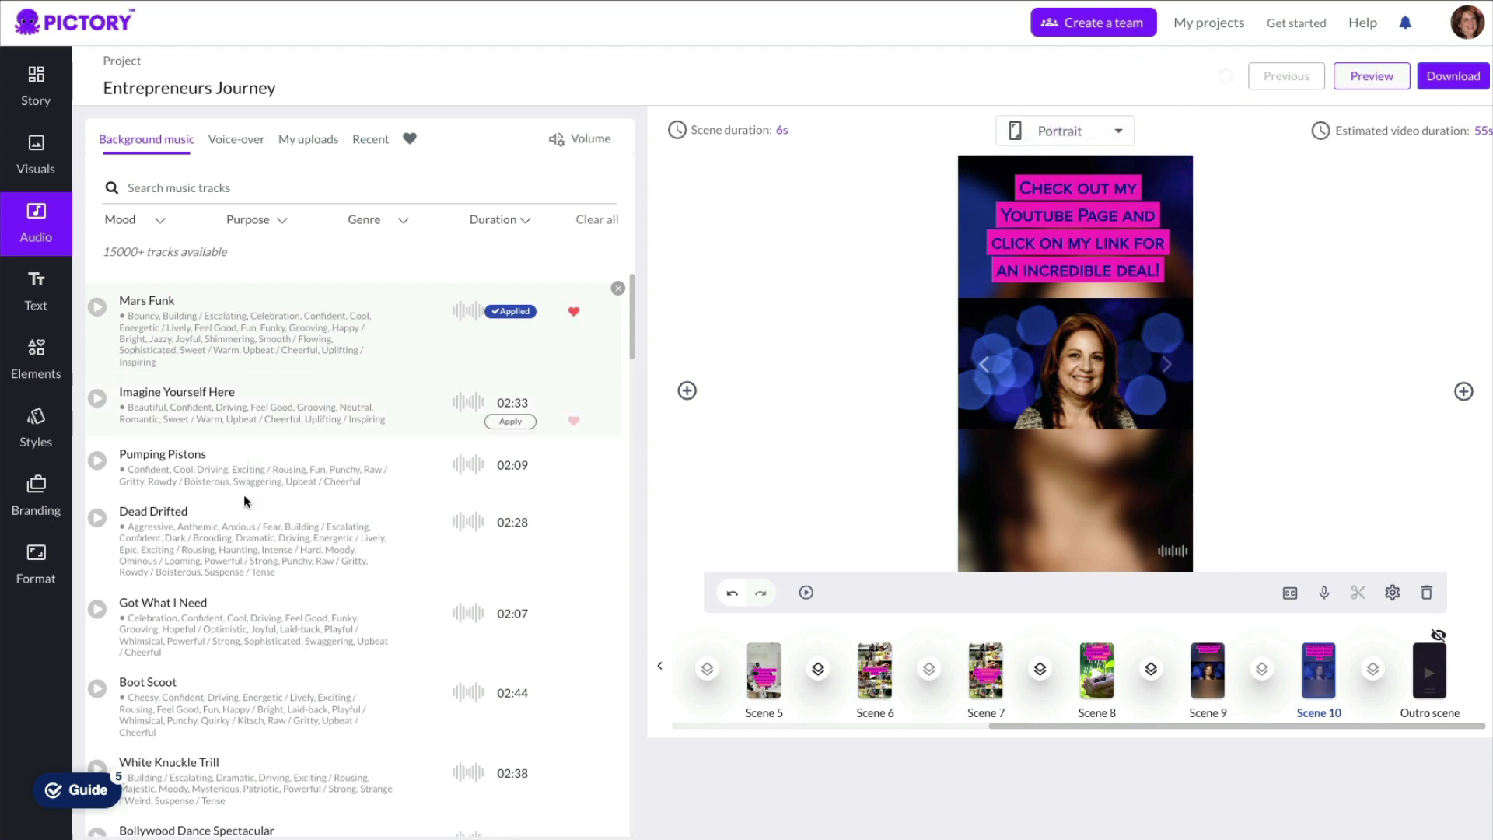
Browse the English AI voice-over voices and apply the US female voice Stacy to the video.
{"action": "left_click", "coordinate": [238, 149]}
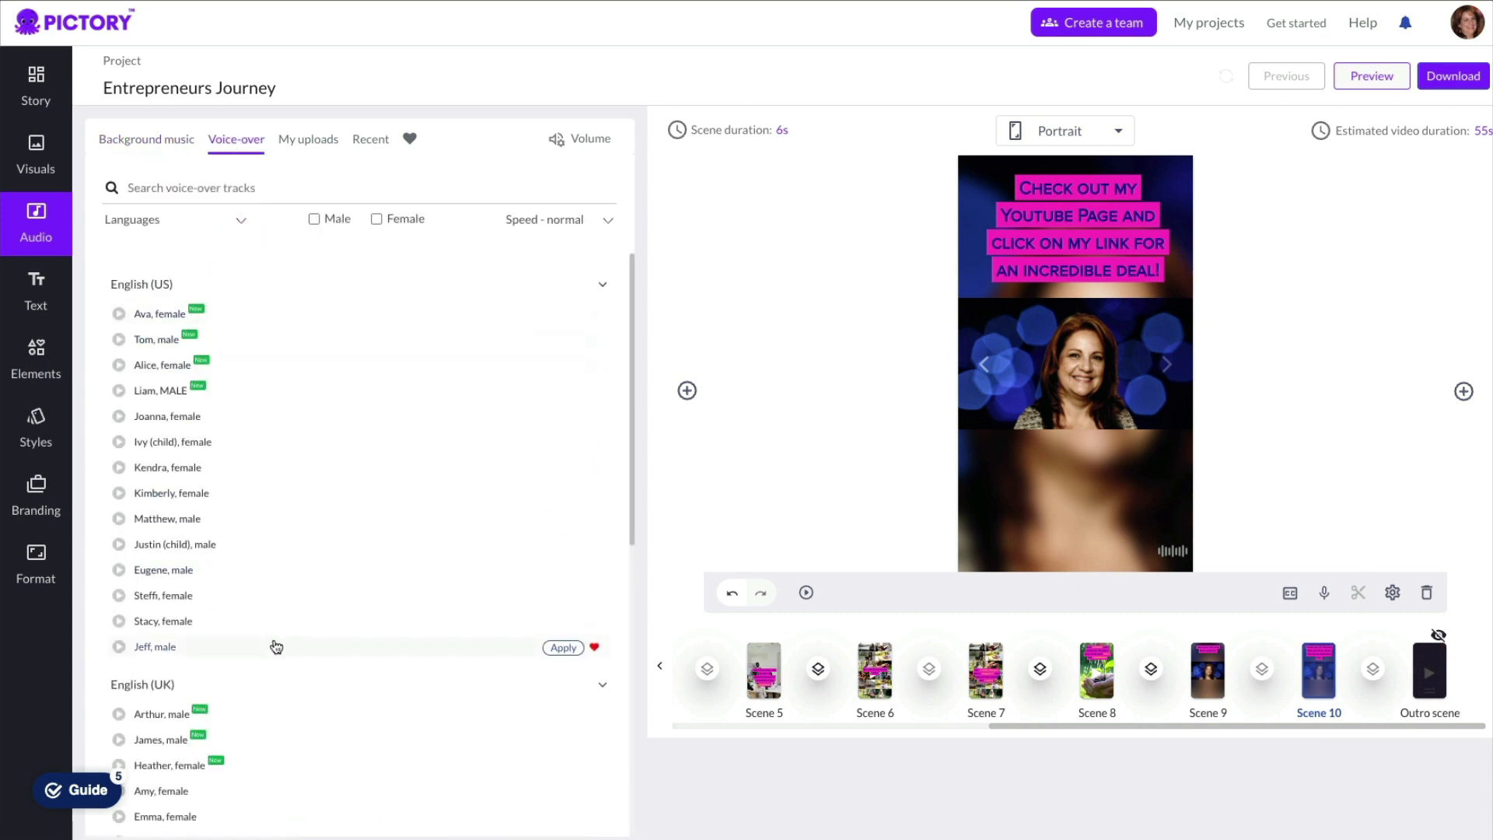
{"action": "scroll", "coordinate": [296, 632], "scroll_direction": "down", "scroll_amount": 4}
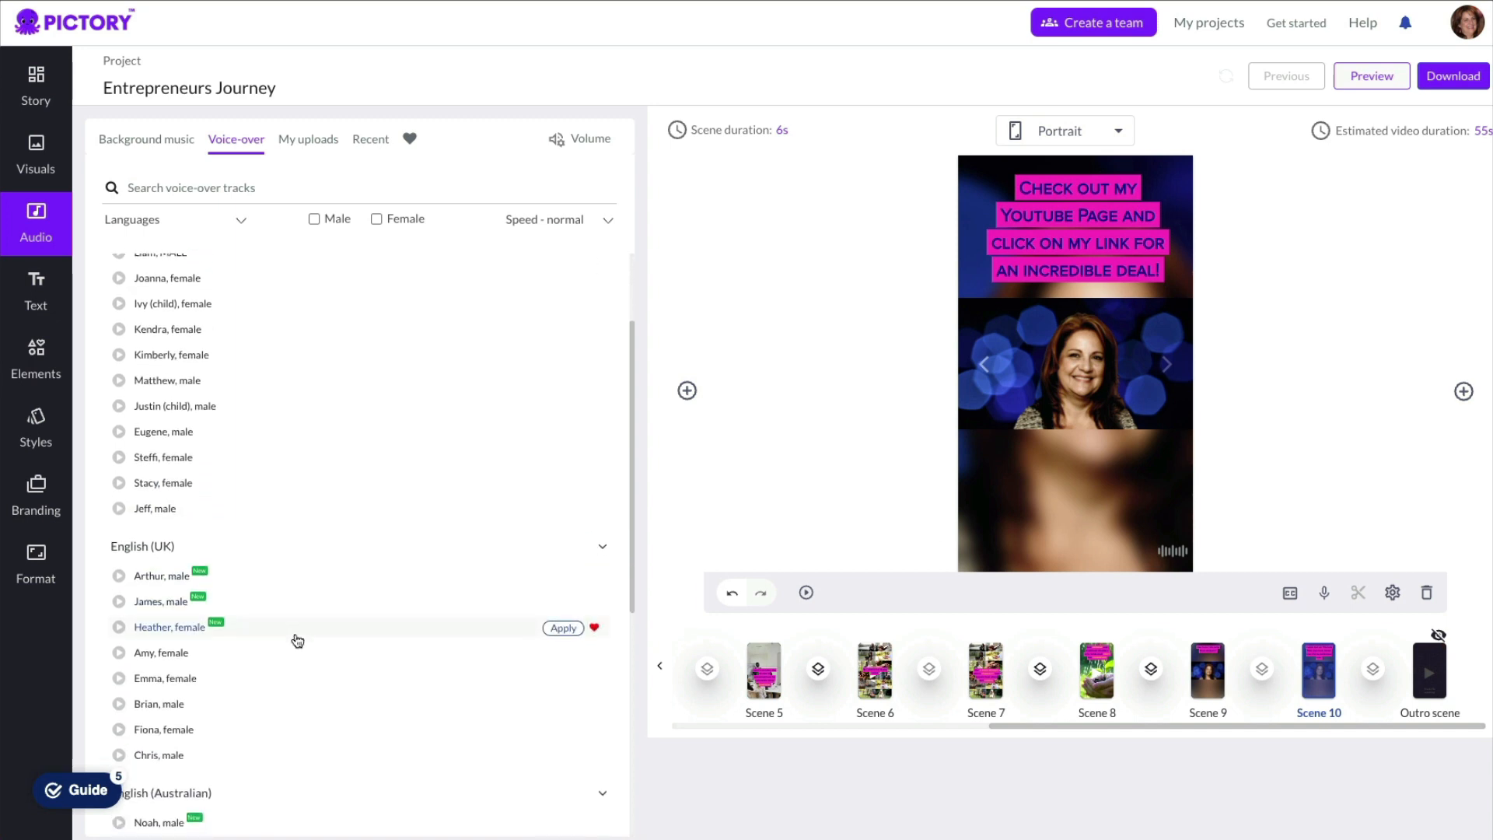
{"action": "scroll", "coordinate": [296, 639], "scroll_direction": "down", "scroll_amount": 4}
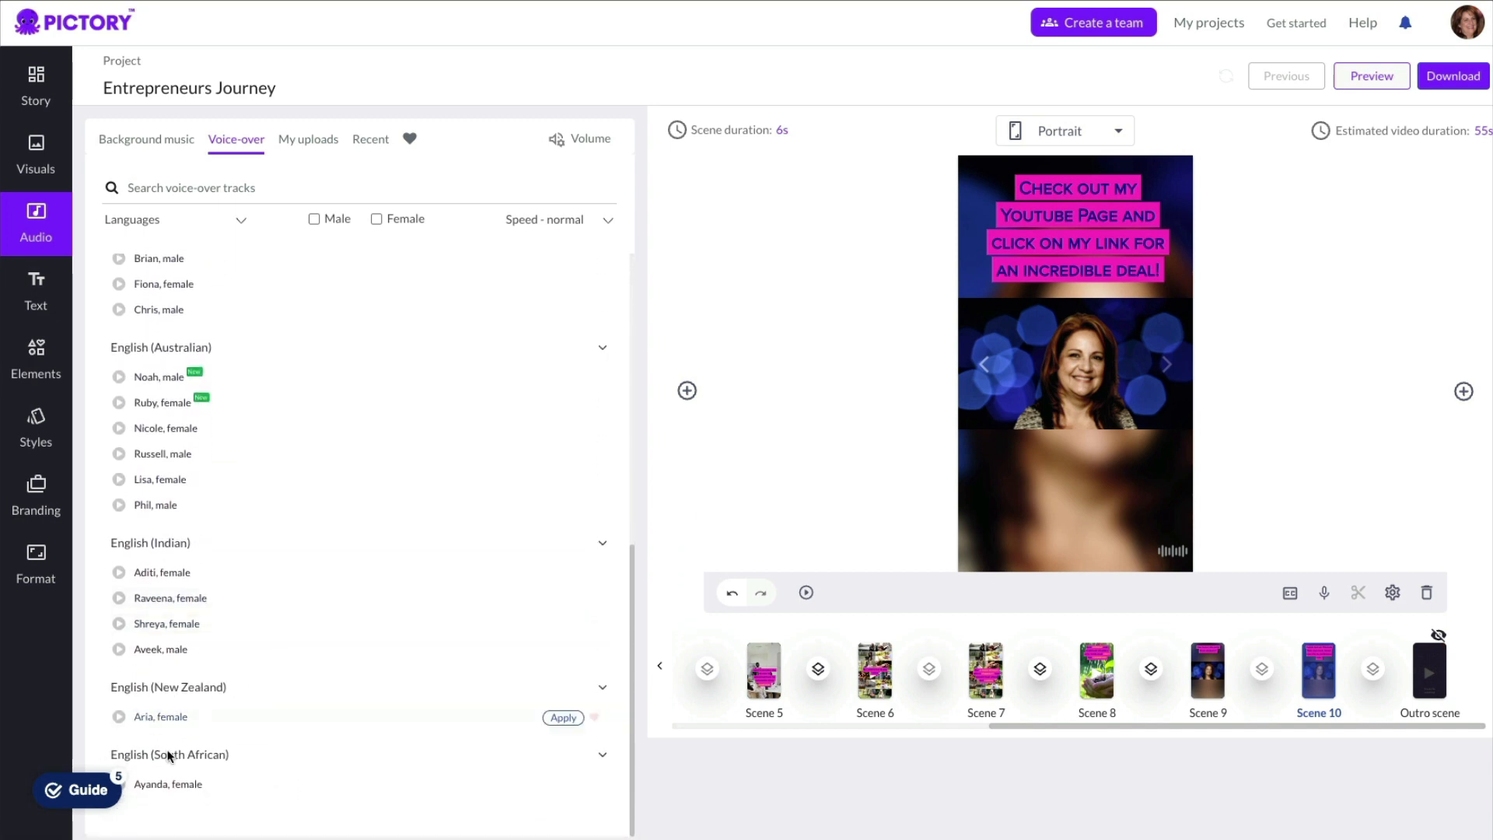
{"action": "scroll", "coordinate": [308, 433], "scroll_direction": "up", "scroll_amount": 8}
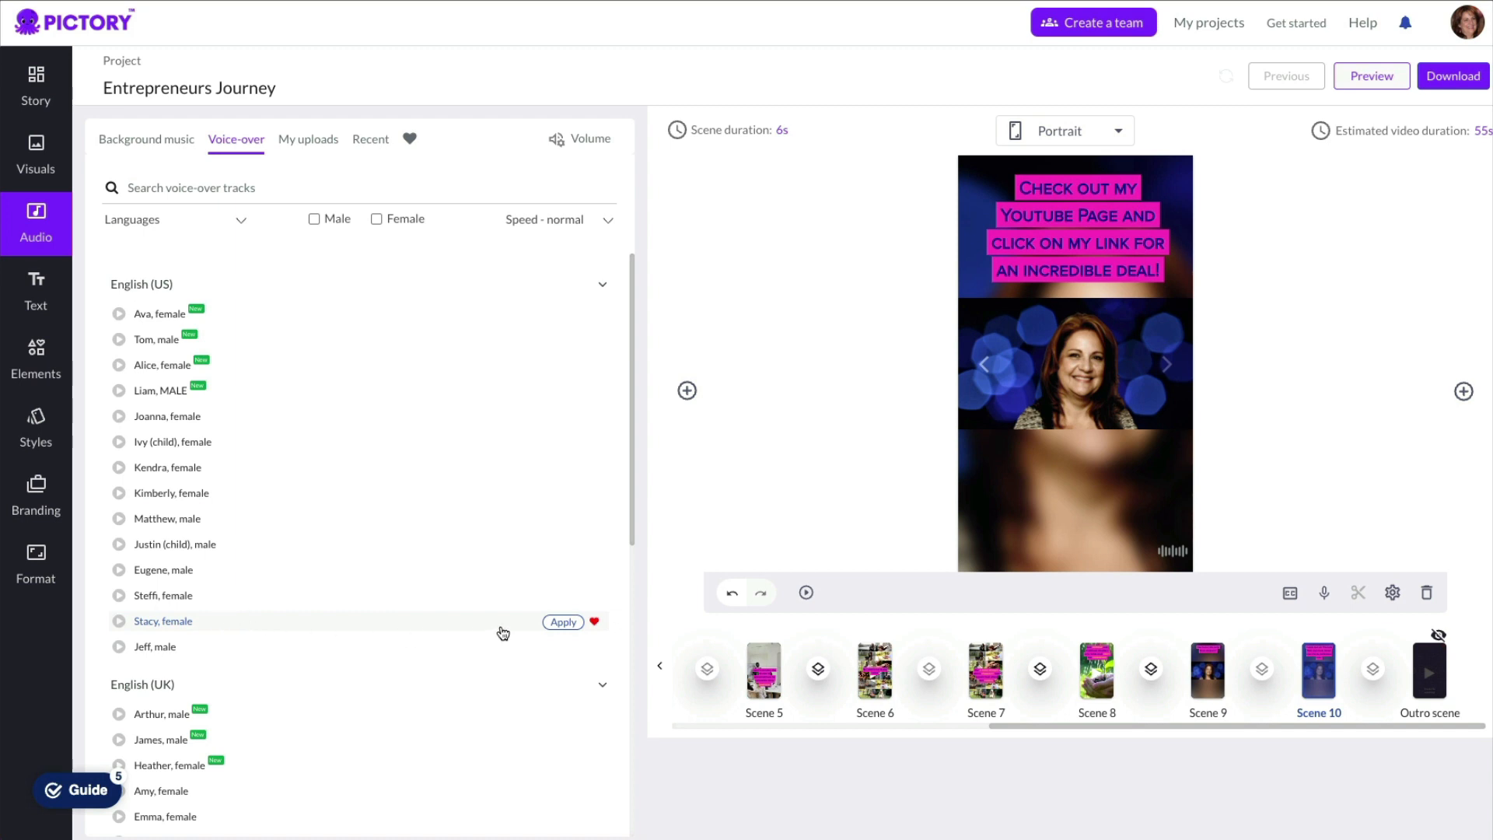
{"action": "left_click", "coordinate": [561, 627]}
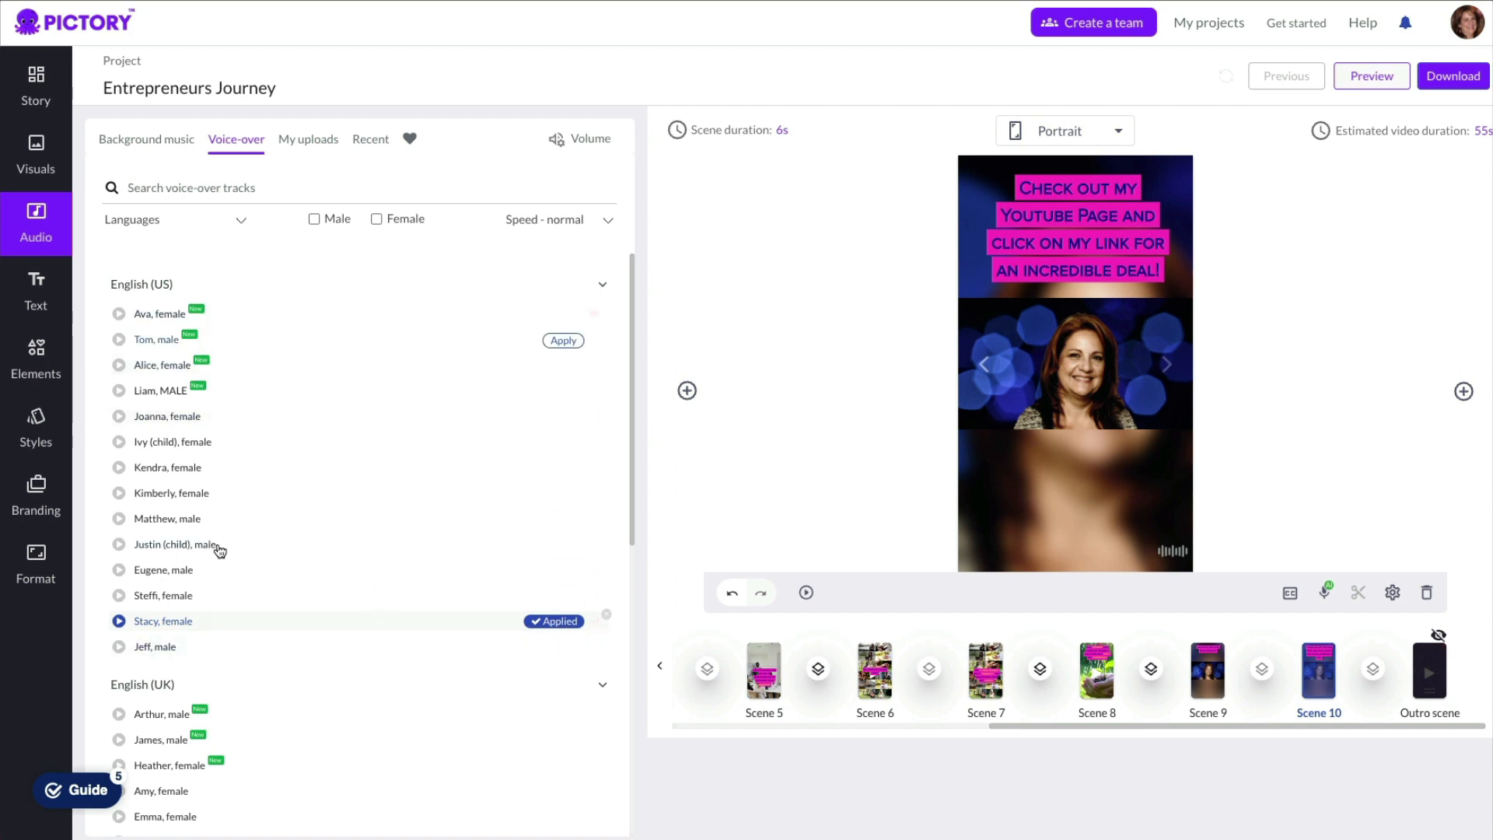
Check the voice-over speed setting and the volume levels for the background music and voice-over.
{"action": "left_click", "coordinate": [543, 221]}
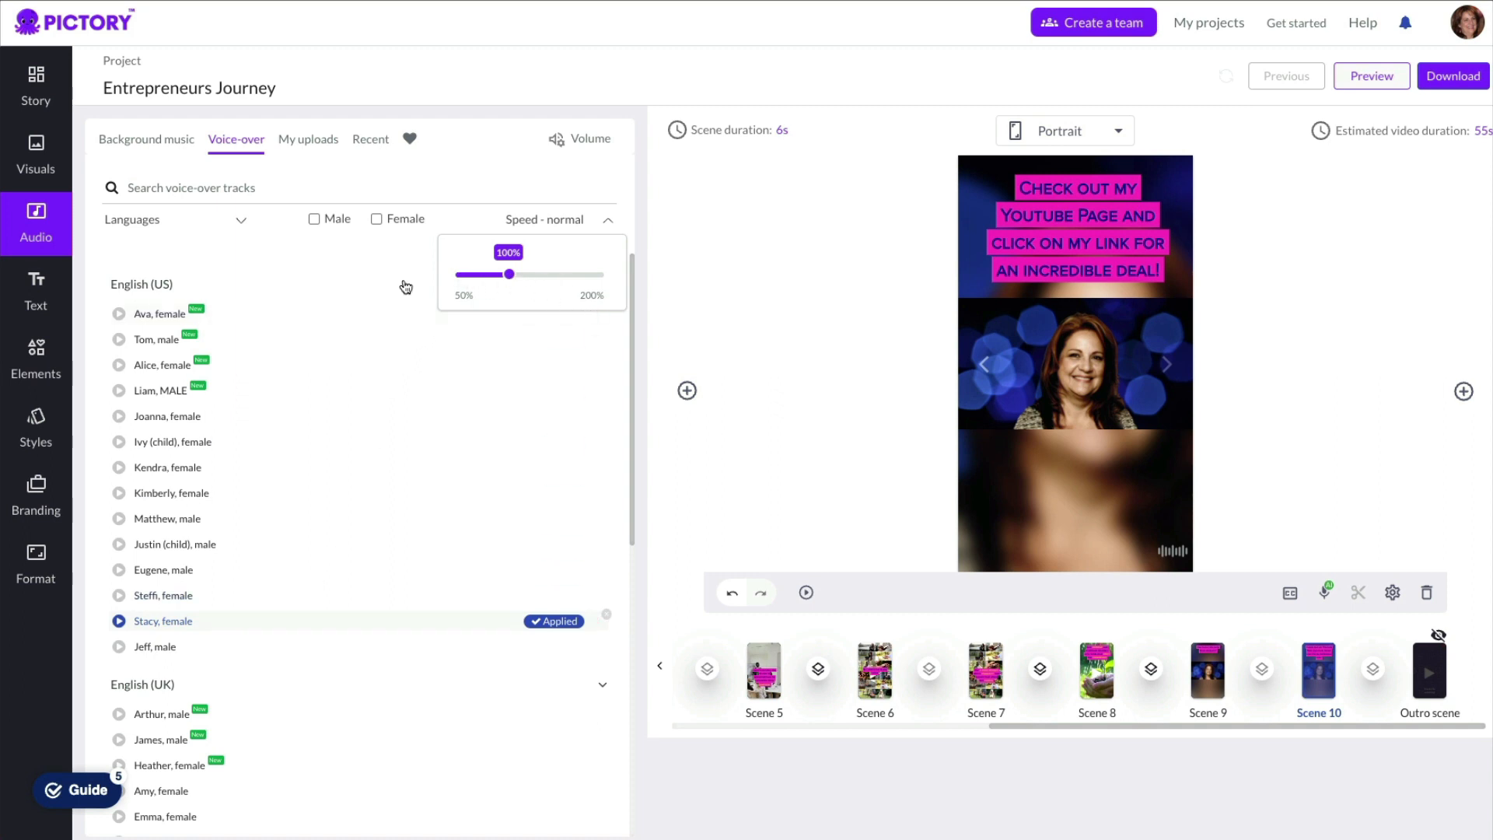
{"action": "left_click", "coordinate": [369, 268]}
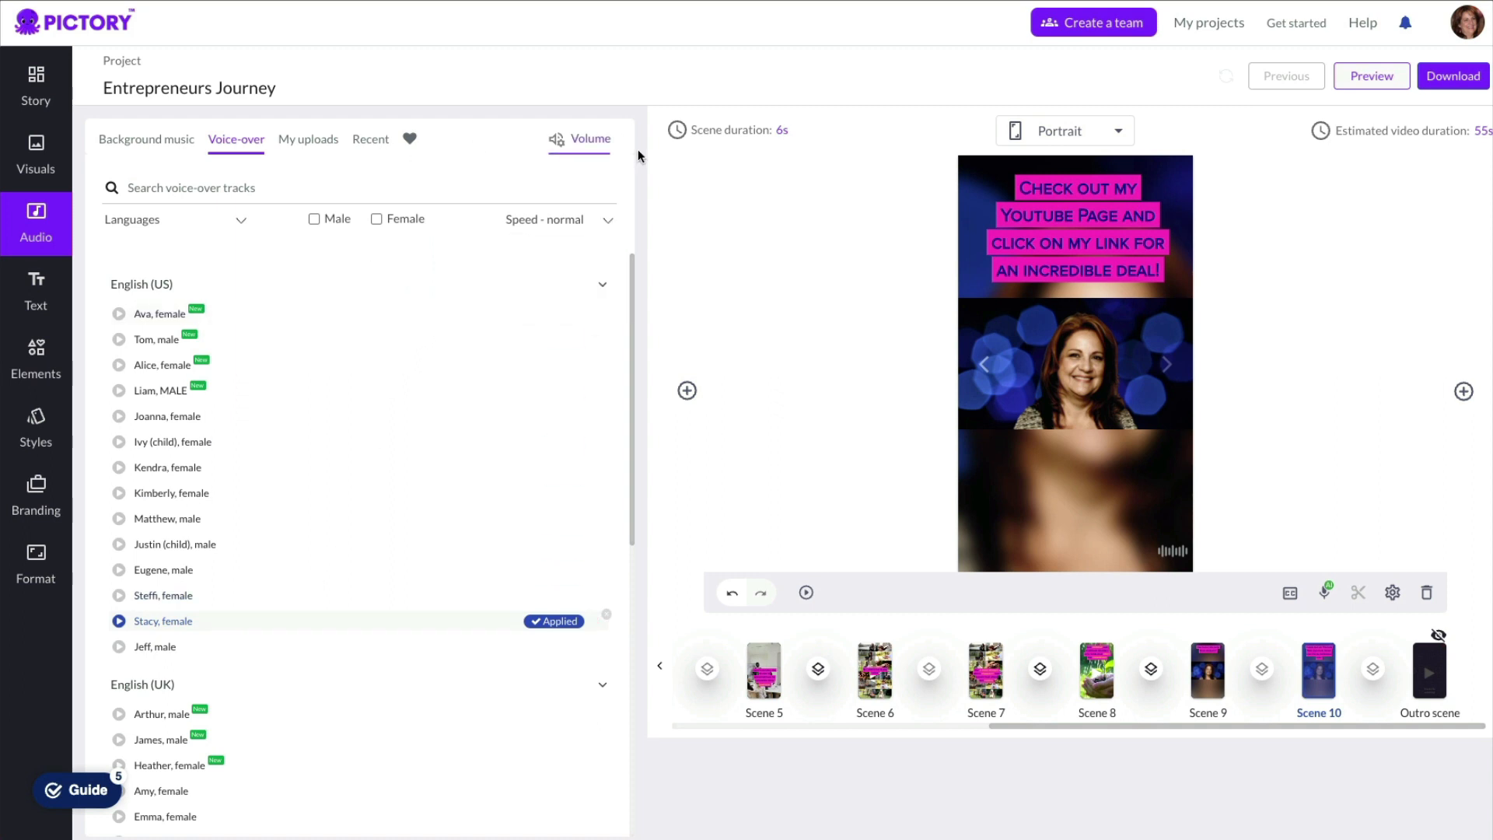
{"action": "left_click", "coordinate": [581, 148]}
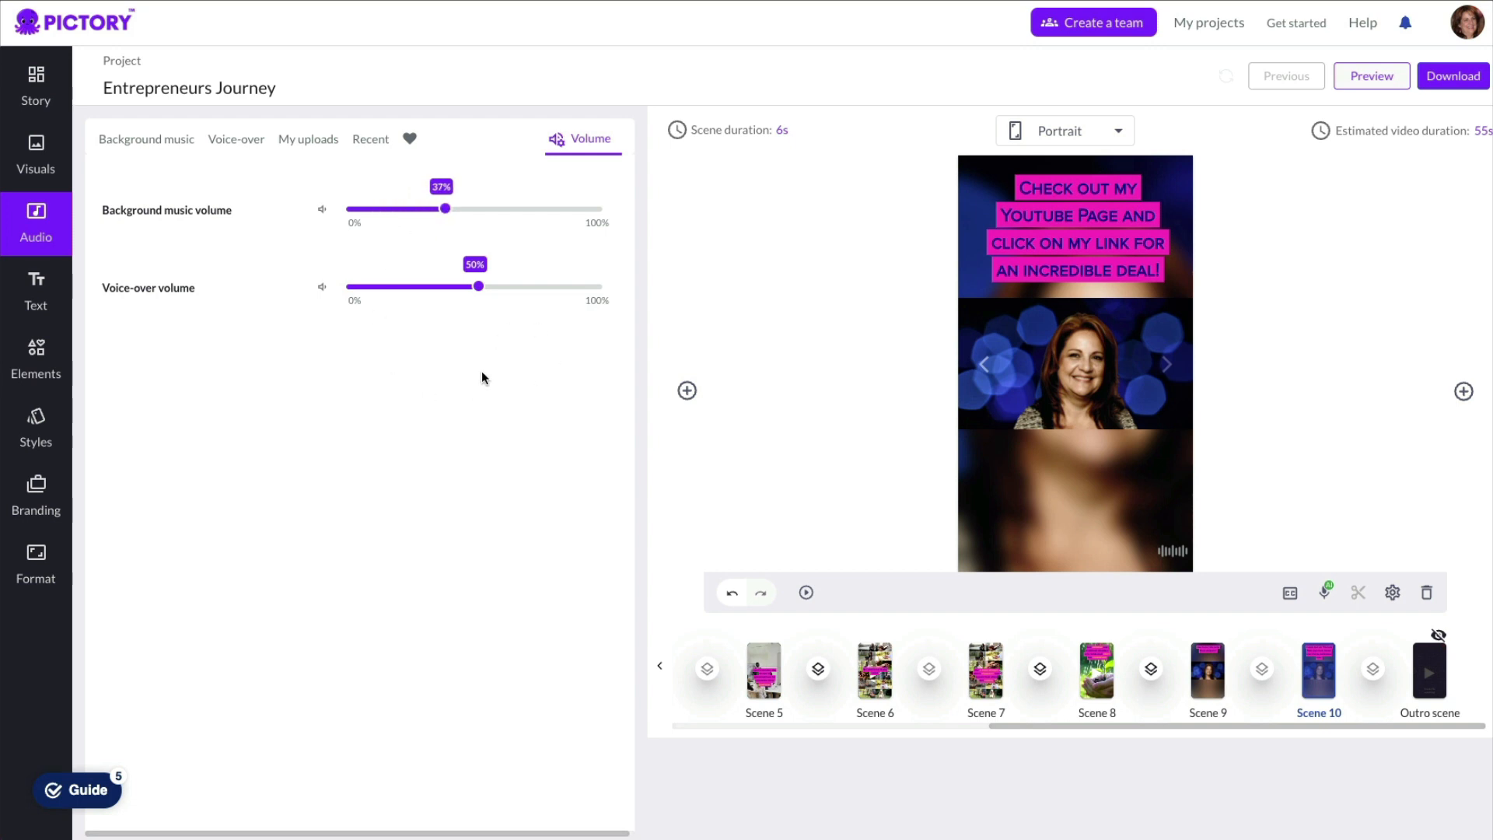
Try adding a heading and a subheading text box to scene 10.
{"action": "left_click", "coordinate": [37, 294]}
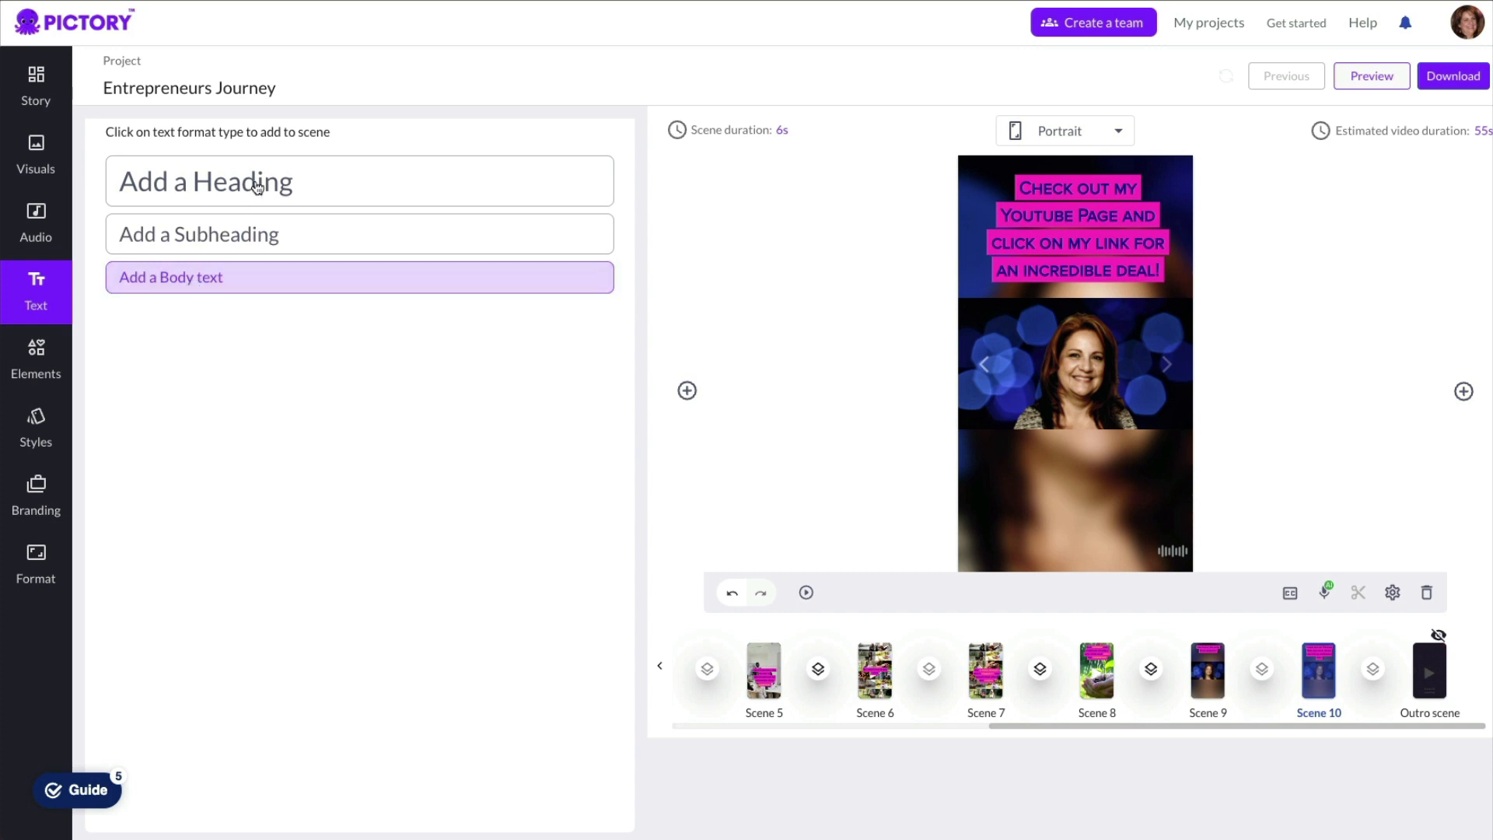
{"action": "left_click", "coordinate": [235, 196]}
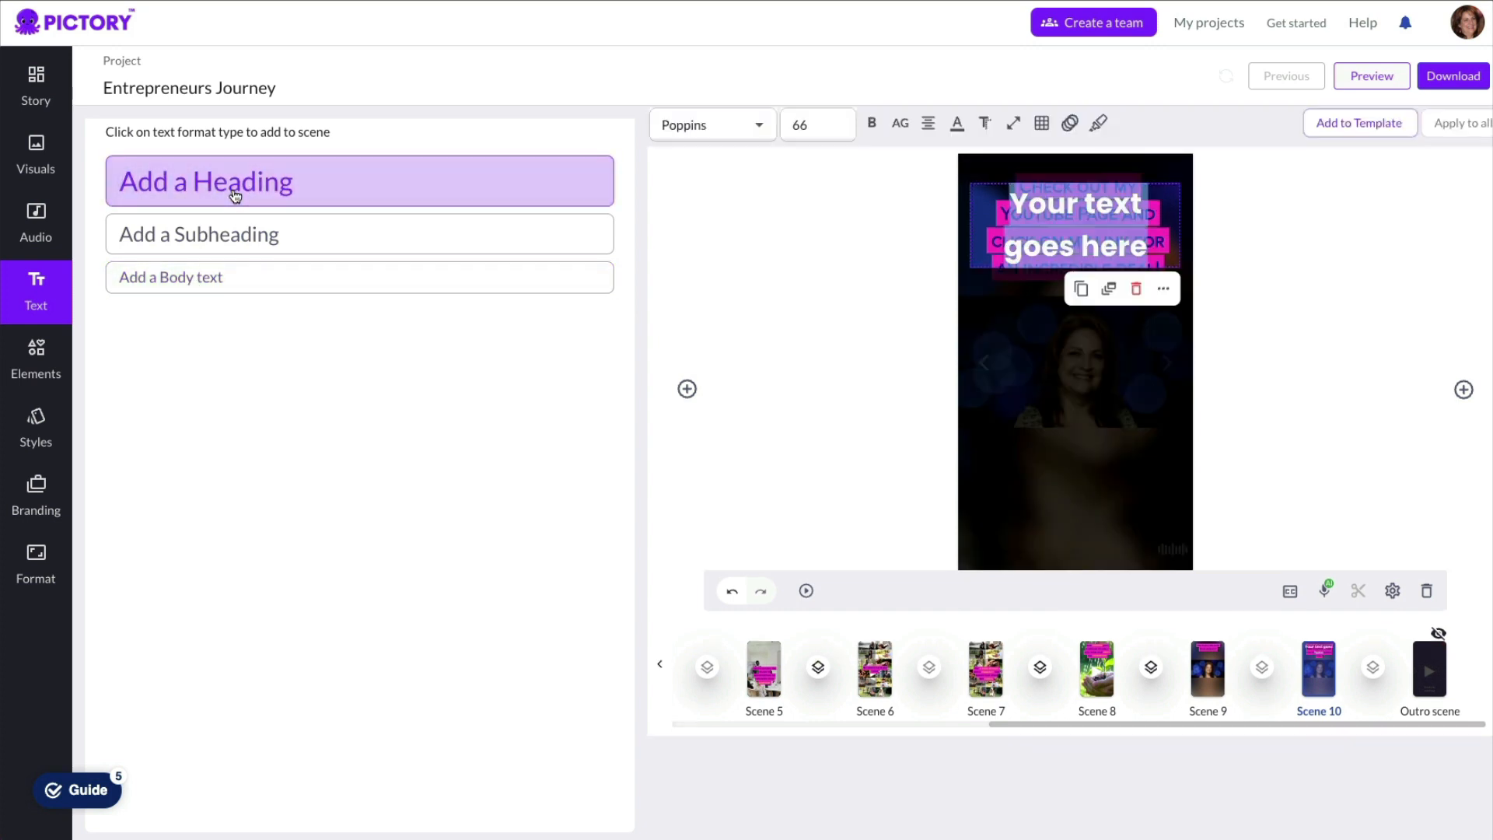
{"action": "left_click", "coordinate": [1137, 288]}
{"action": "left_click", "coordinate": [199, 248]}
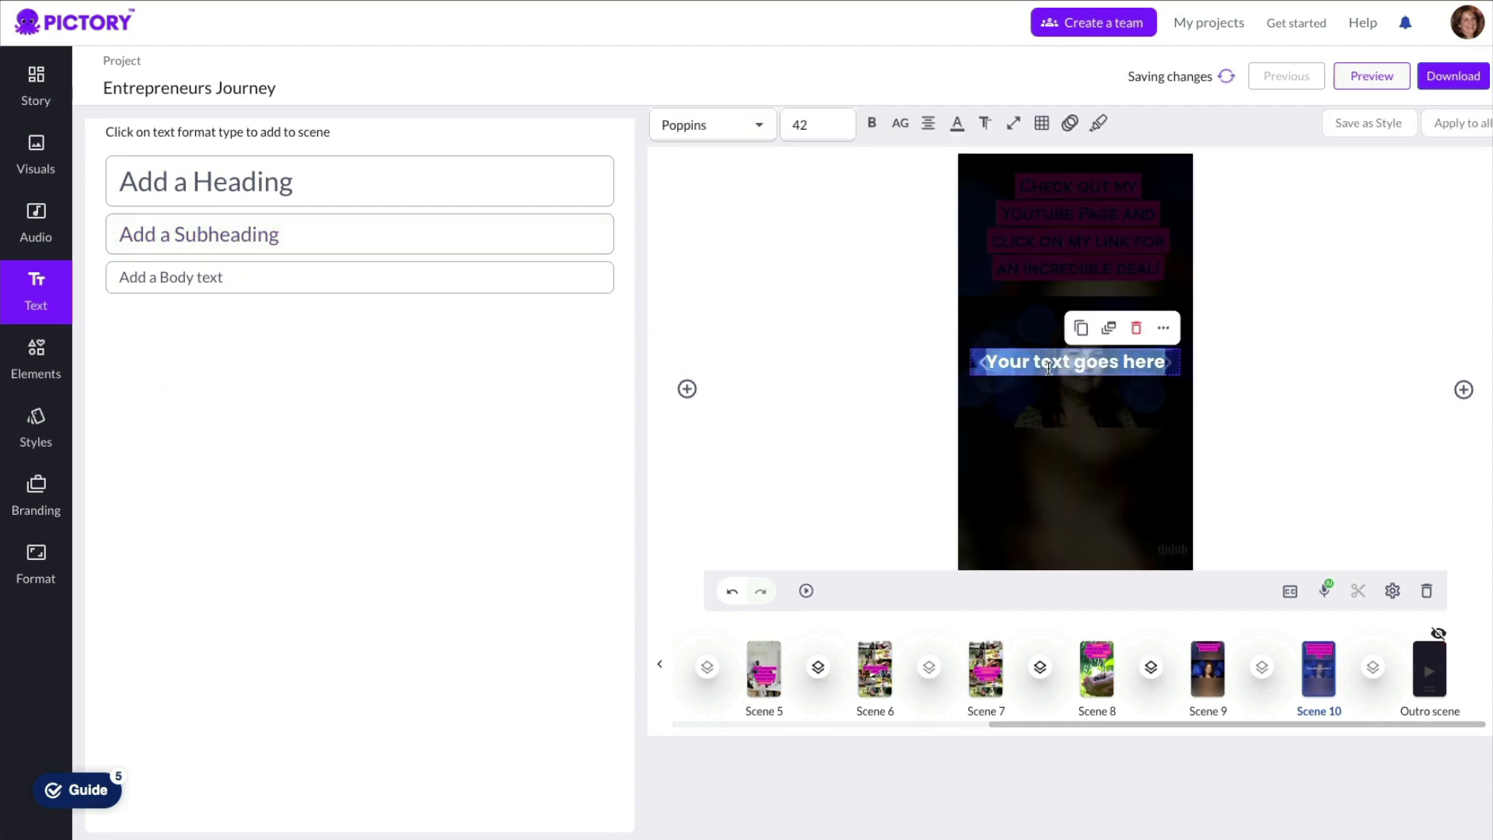
Browse the emoji categories available as scene elements.
{"action": "left_click", "coordinate": [35, 359]}
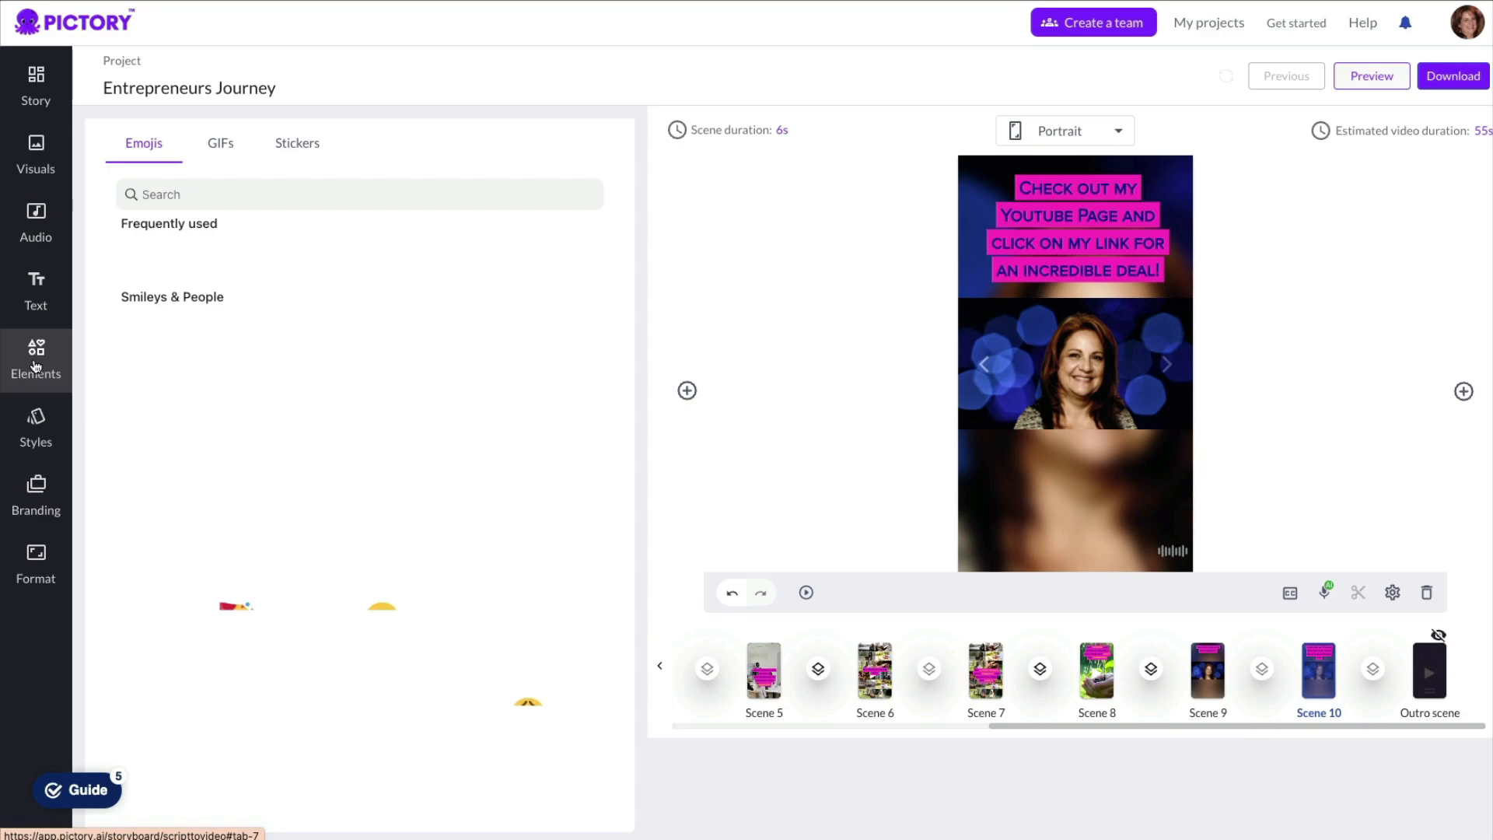
{"action": "scroll", "coordinate": [295, 531], "scroll_direction": "down", "scroll_amount": 10}
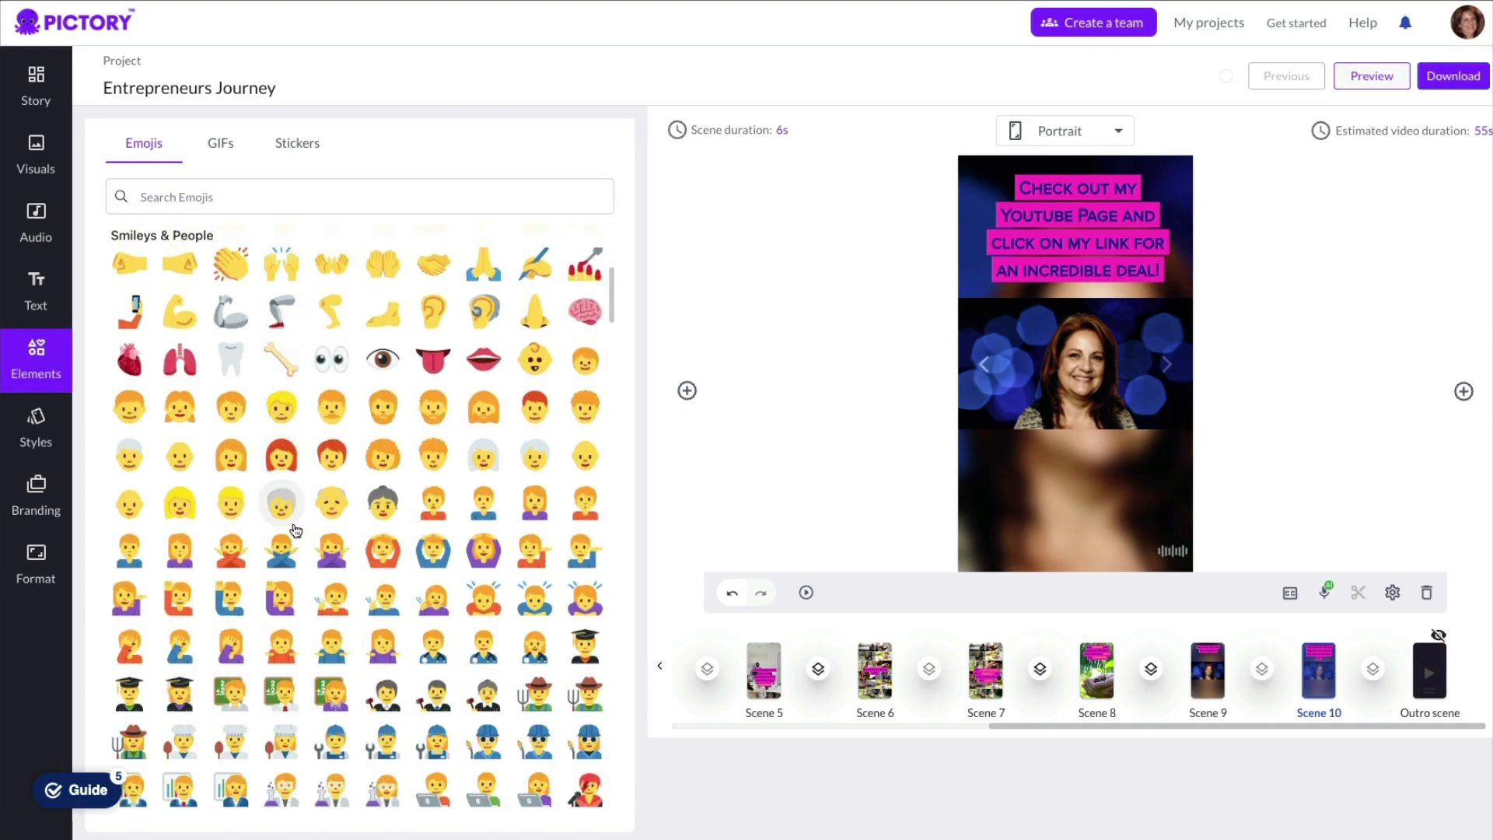
{"action": "scroll", "coordinate": [296, 530], "scroll_direction": "down", "scroll_amount": 15}
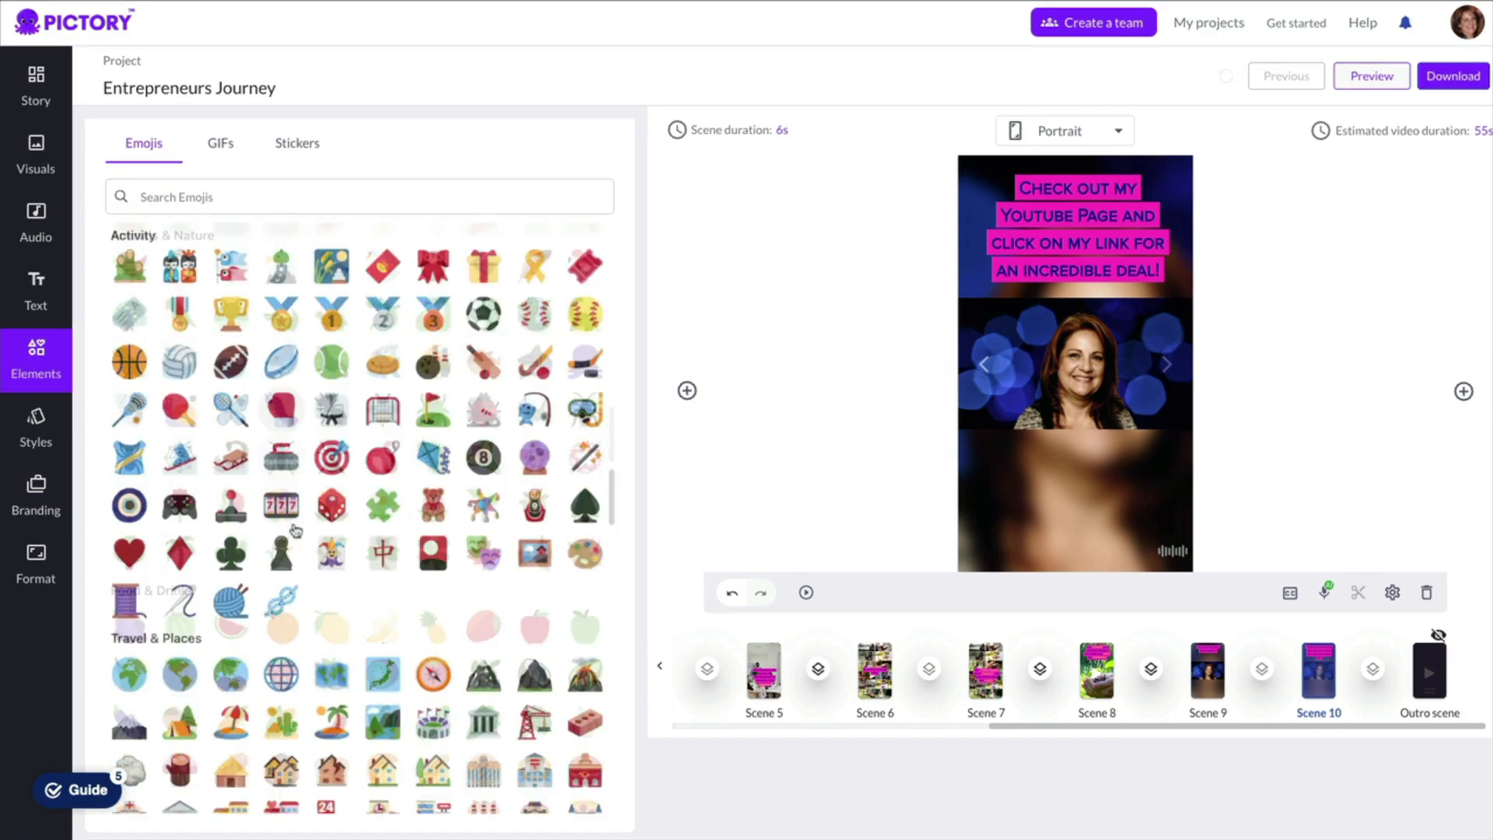
{"action": "scroll", "coordinate": [295, 530], "scroll_direction": "down", "scroll_amount": 15}
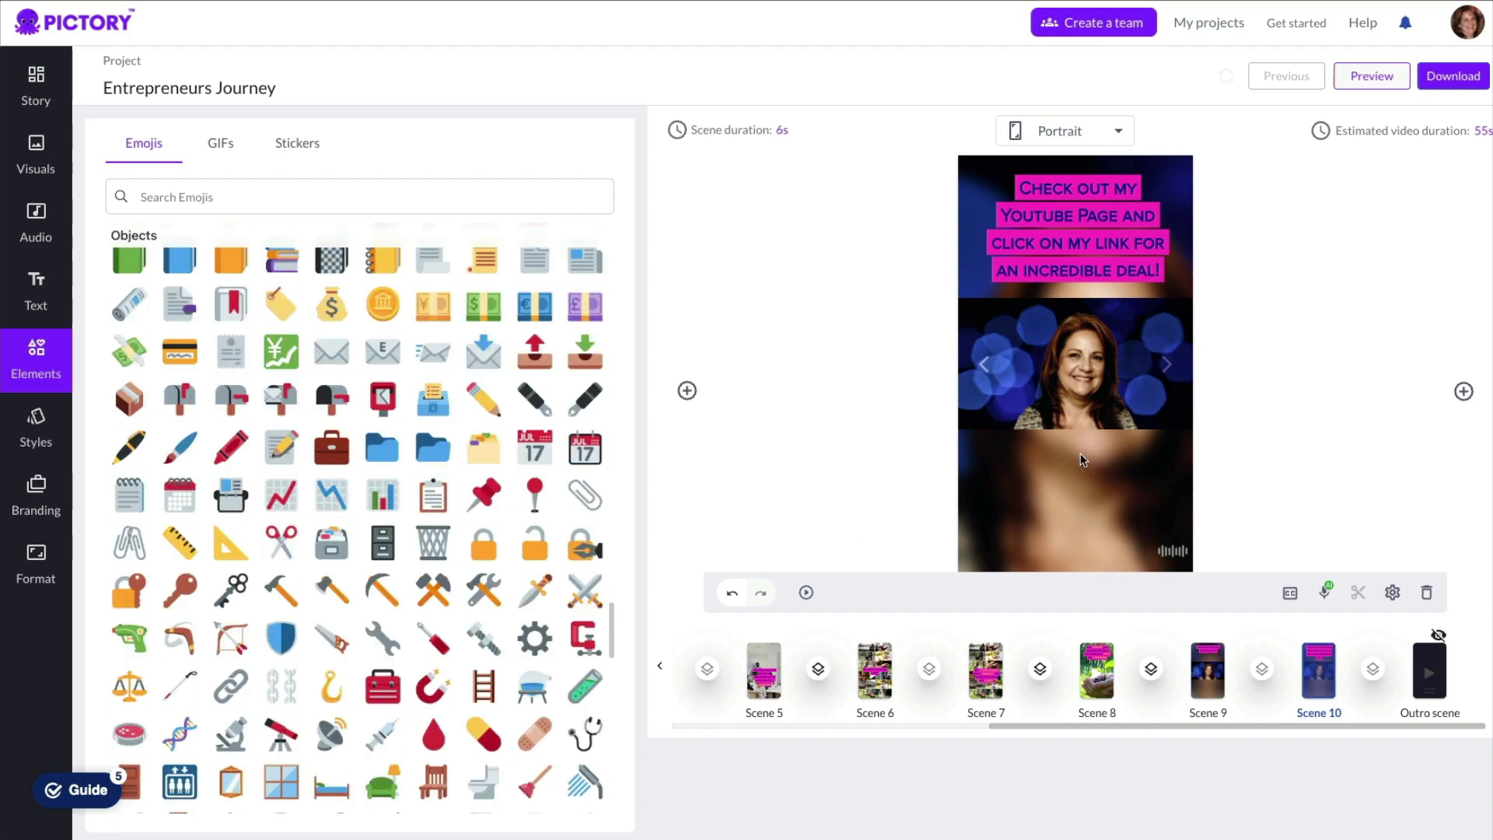
{"action": "scroll", "coordinate": [425, 430], "scroll_direction": "up", "scroll_amount": 20}
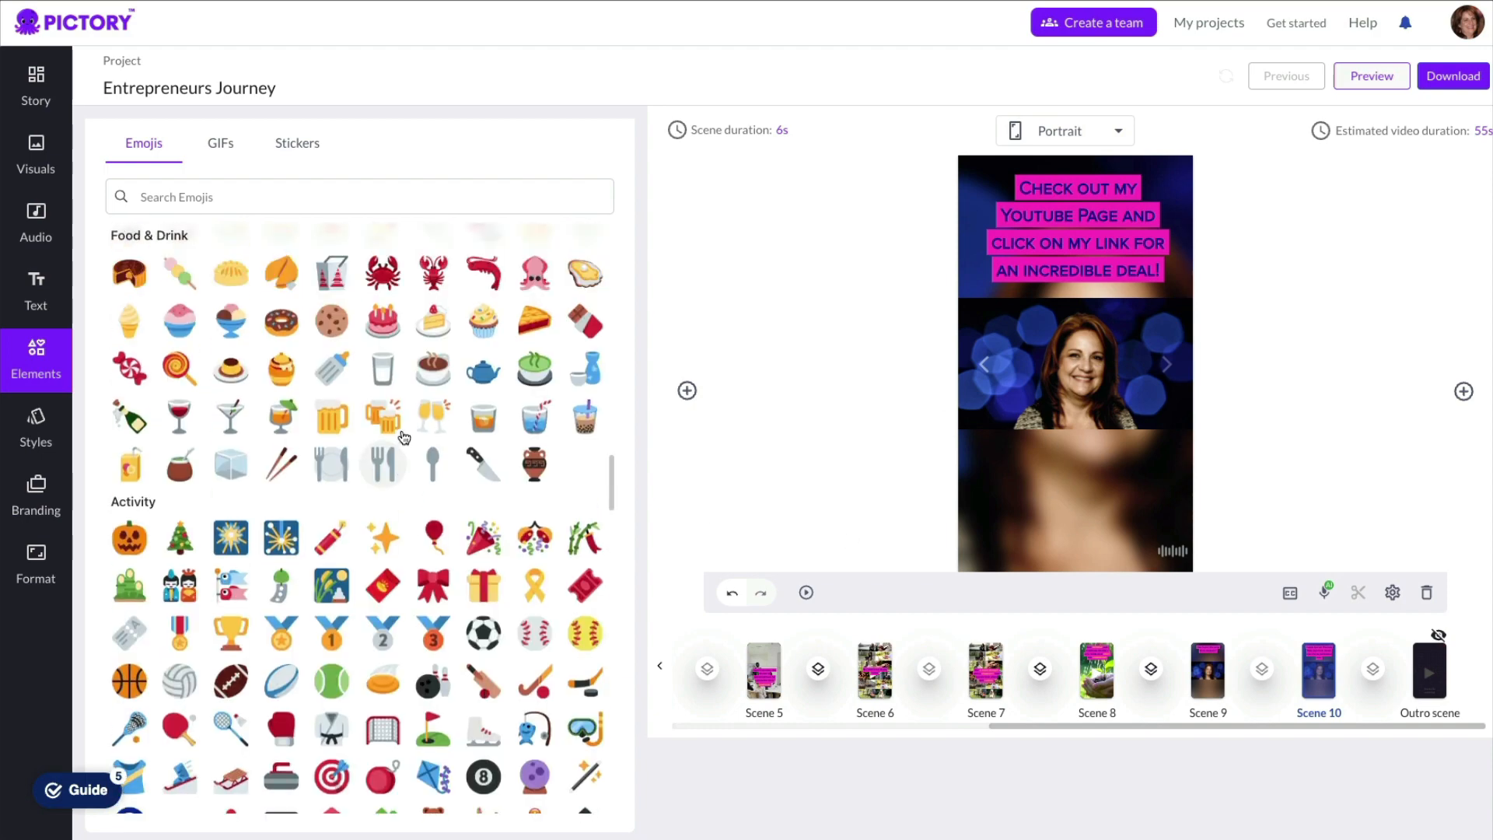
Search the GIFs for "great deal" and add the walking gold coin GIF below the woman's photo in scene 10.
{"action": "left_click", "coordinate": [220, 156]}
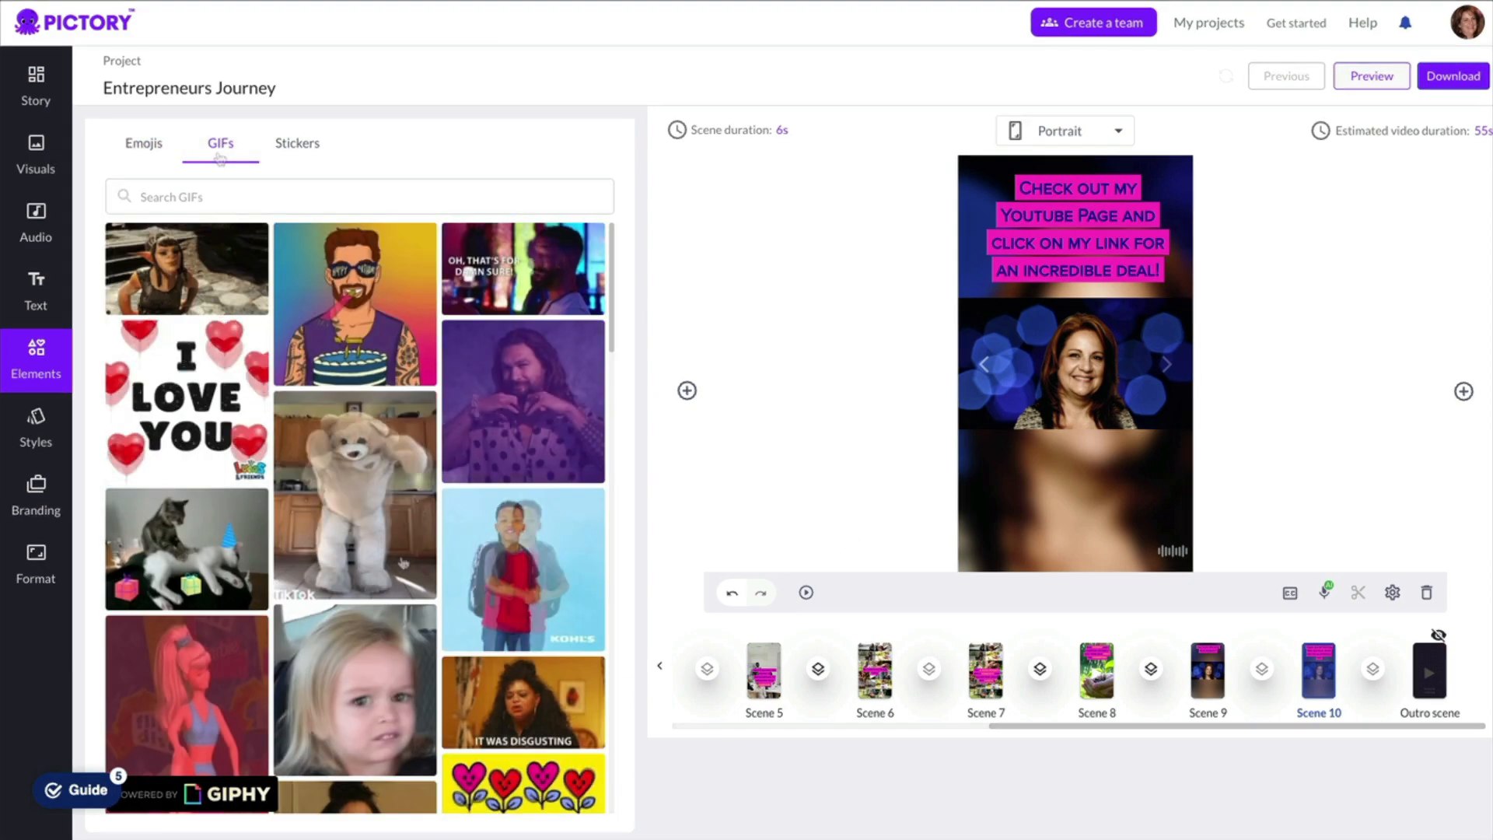
{"action": "left_click", "coordinate": [143, 201]}
{"action": "type", "text": "great deal"}
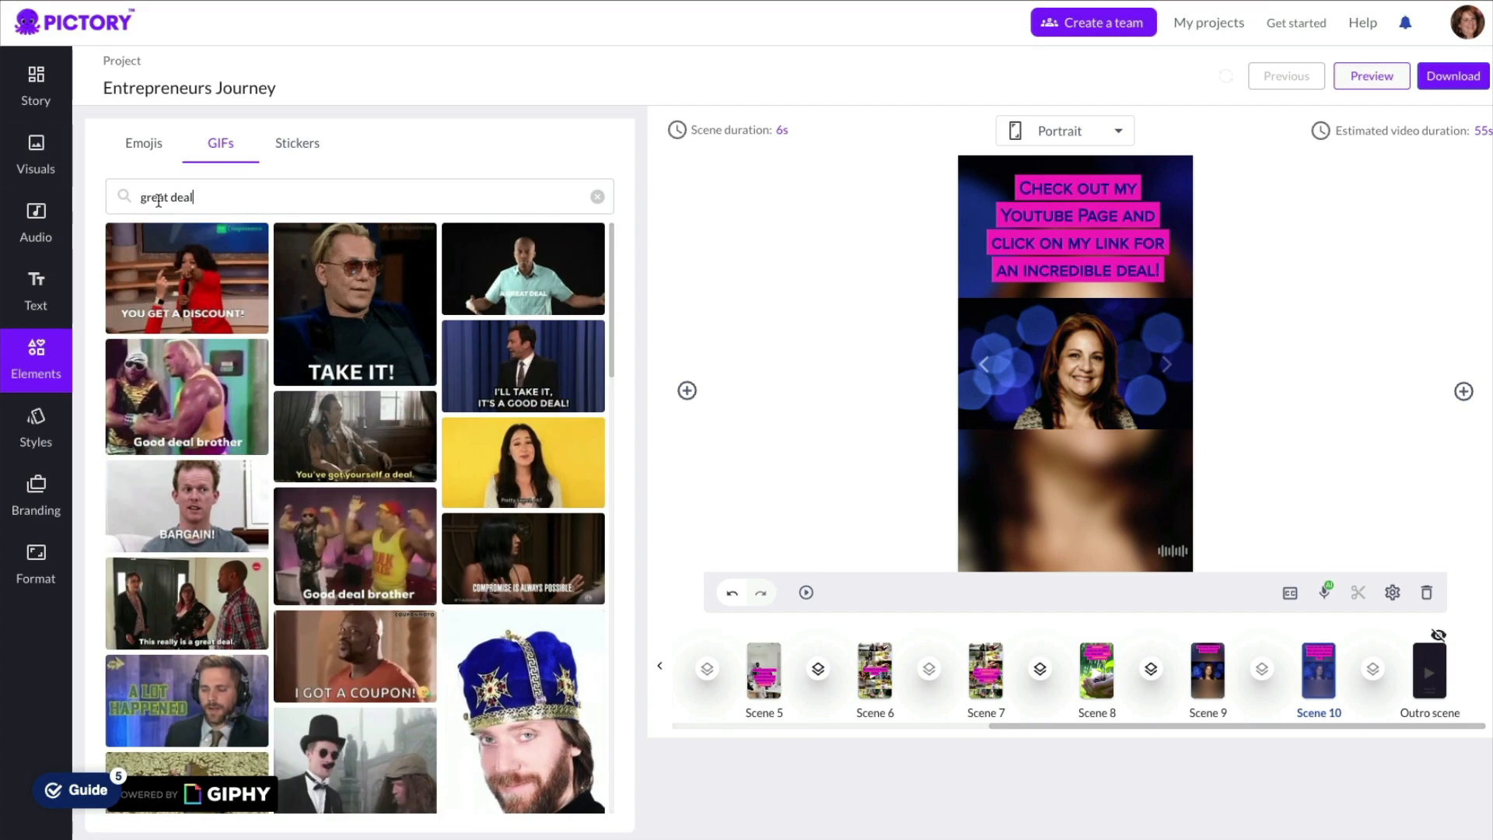
{"action": "scroll", "coordinate": [459, 368], "scroll_direction": "down", "scroll_amount": 10}
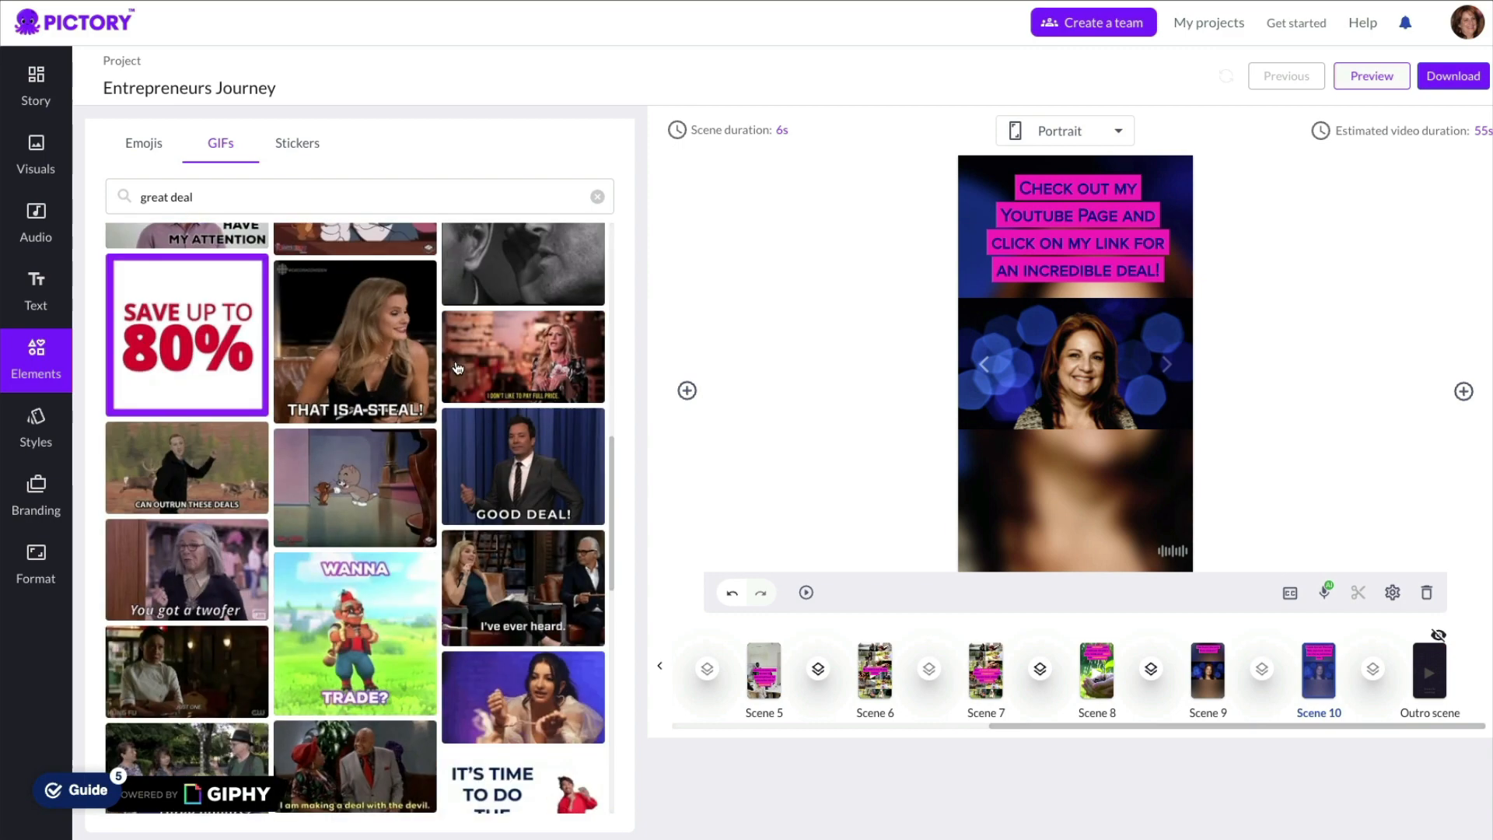
{"action": "scroll", "coordinate": [458, 368], "scroll_direction": "down", "scroll_amount": 10}
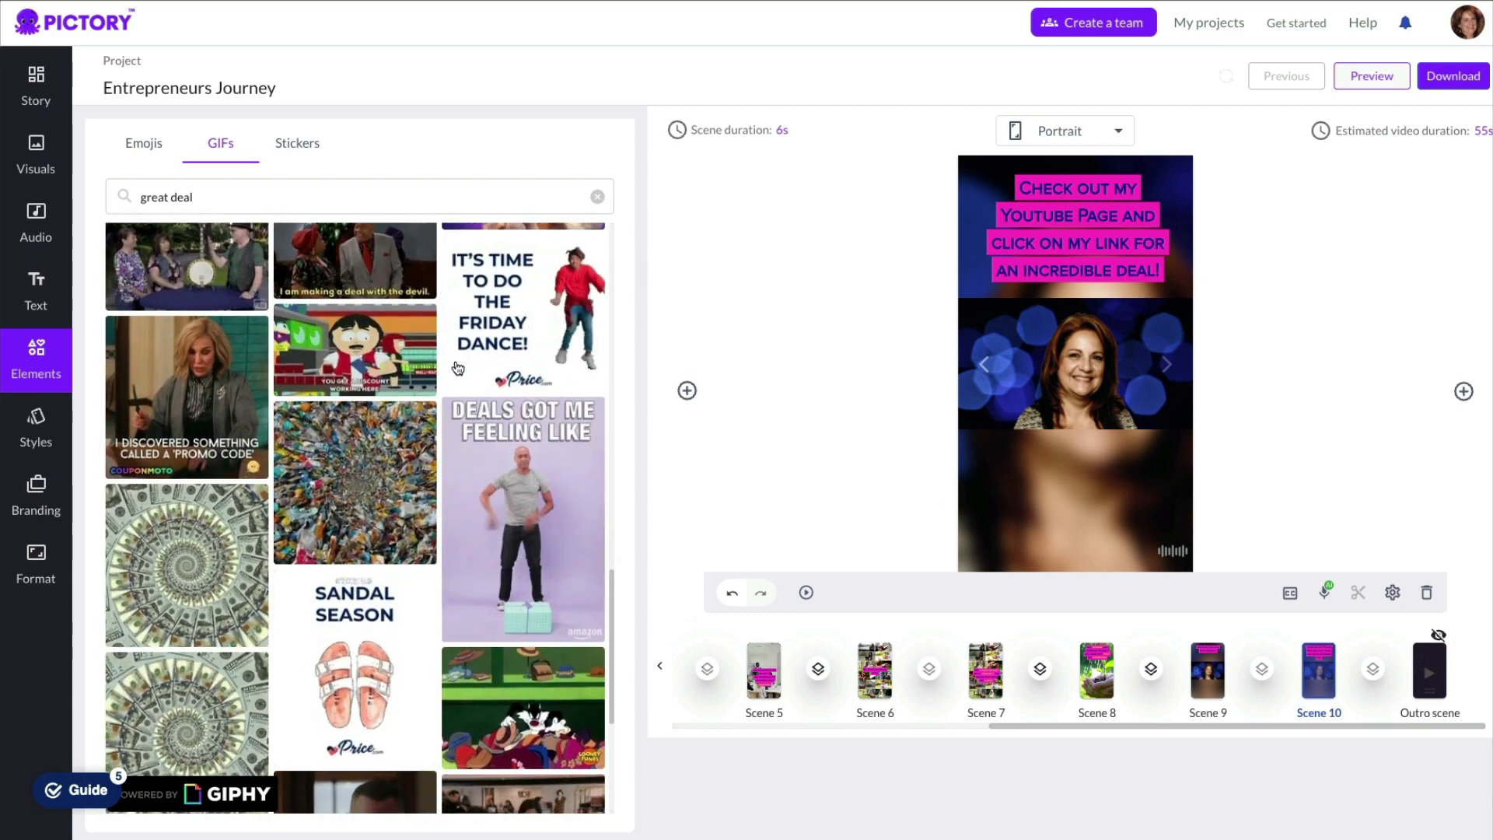
{"action": "scroll", "coordinate": [458, 368], "scroll_direction": "down", "scroll_amount": 10}
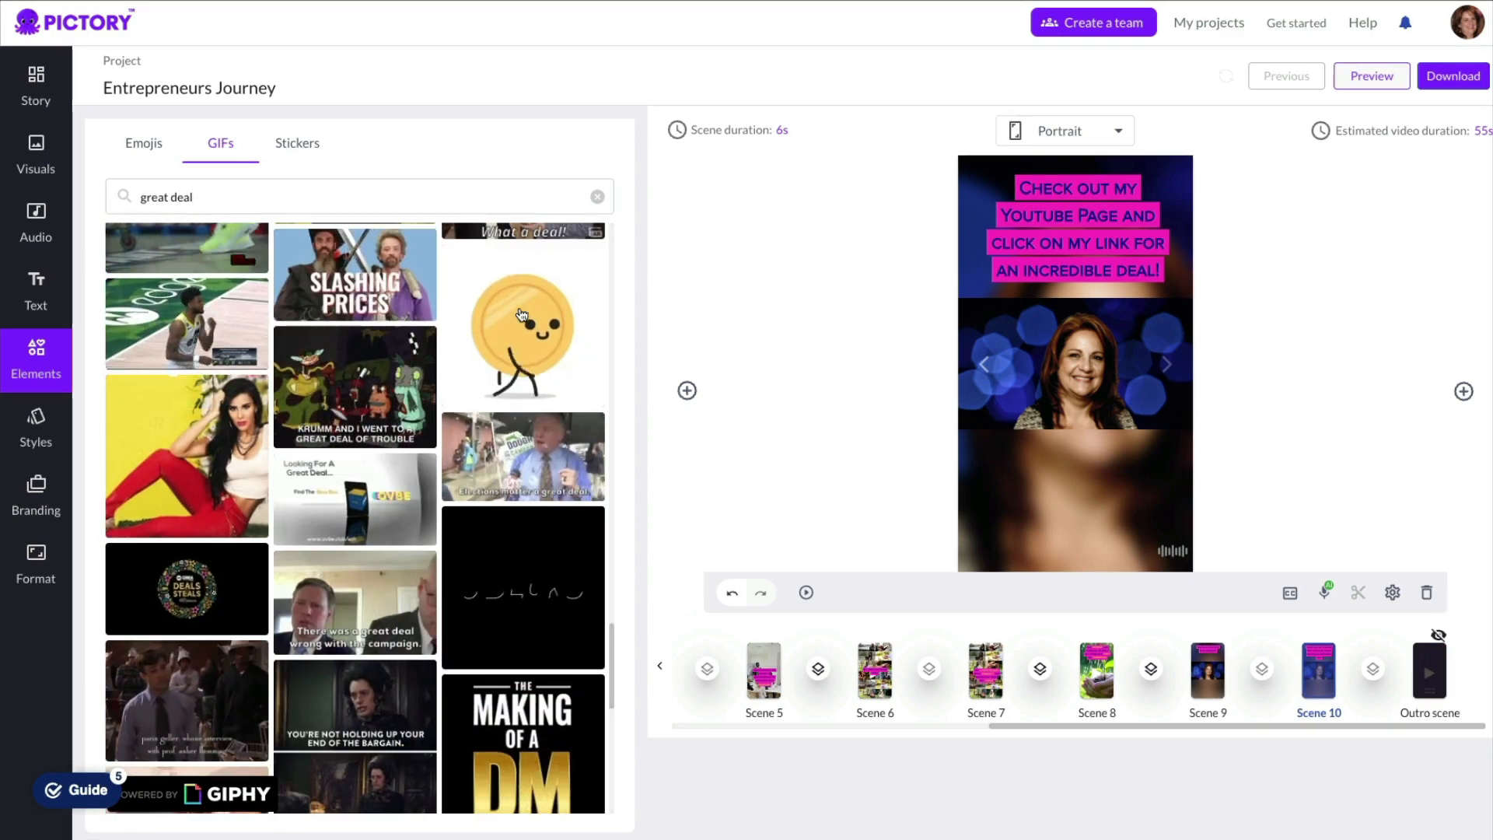
{"action": "left_click", "coordinate": [521, 315]}
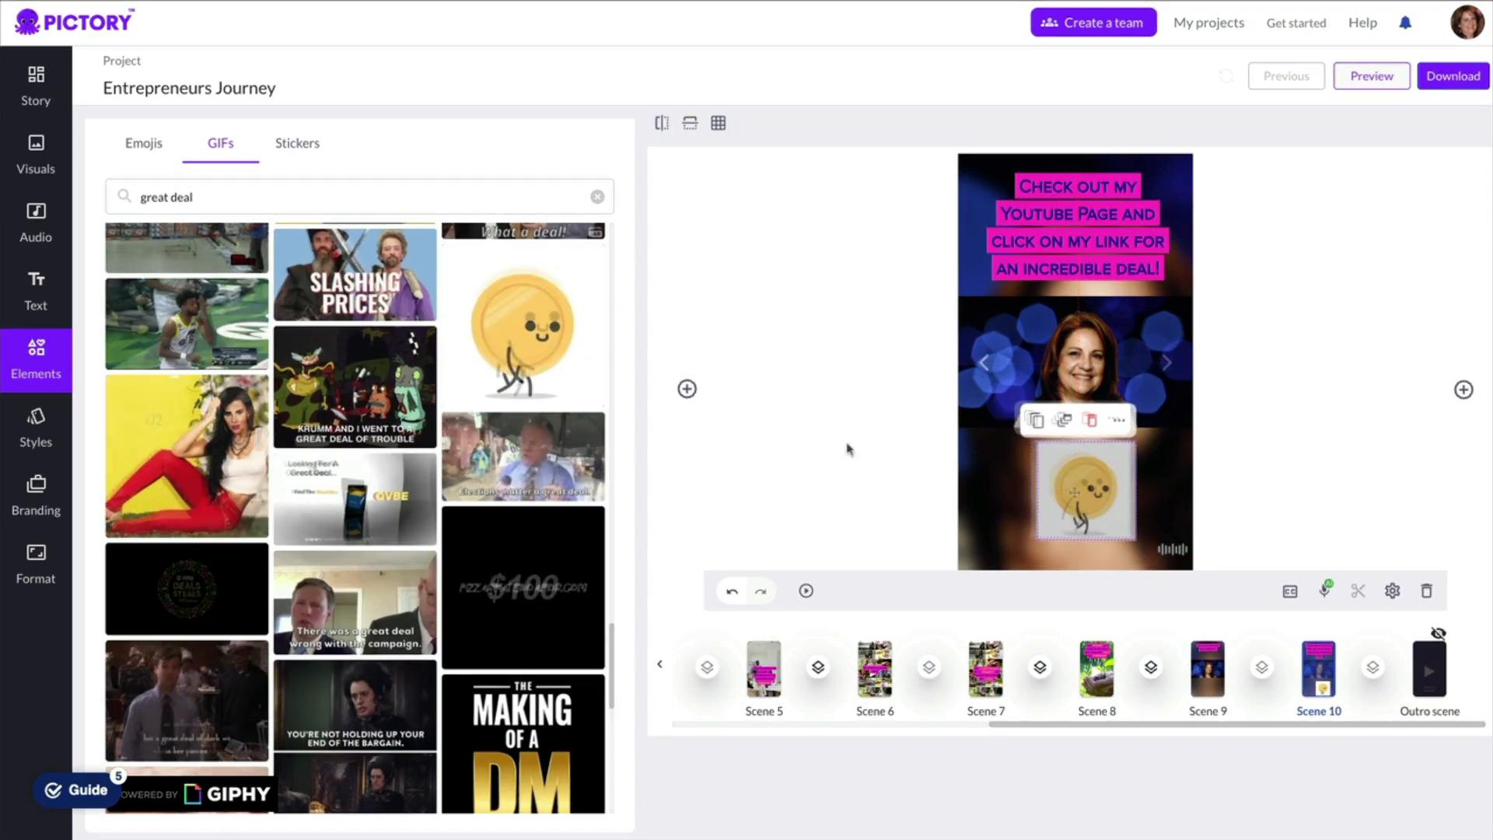
{"action": "left_click", "coordinate": [819, 454]}
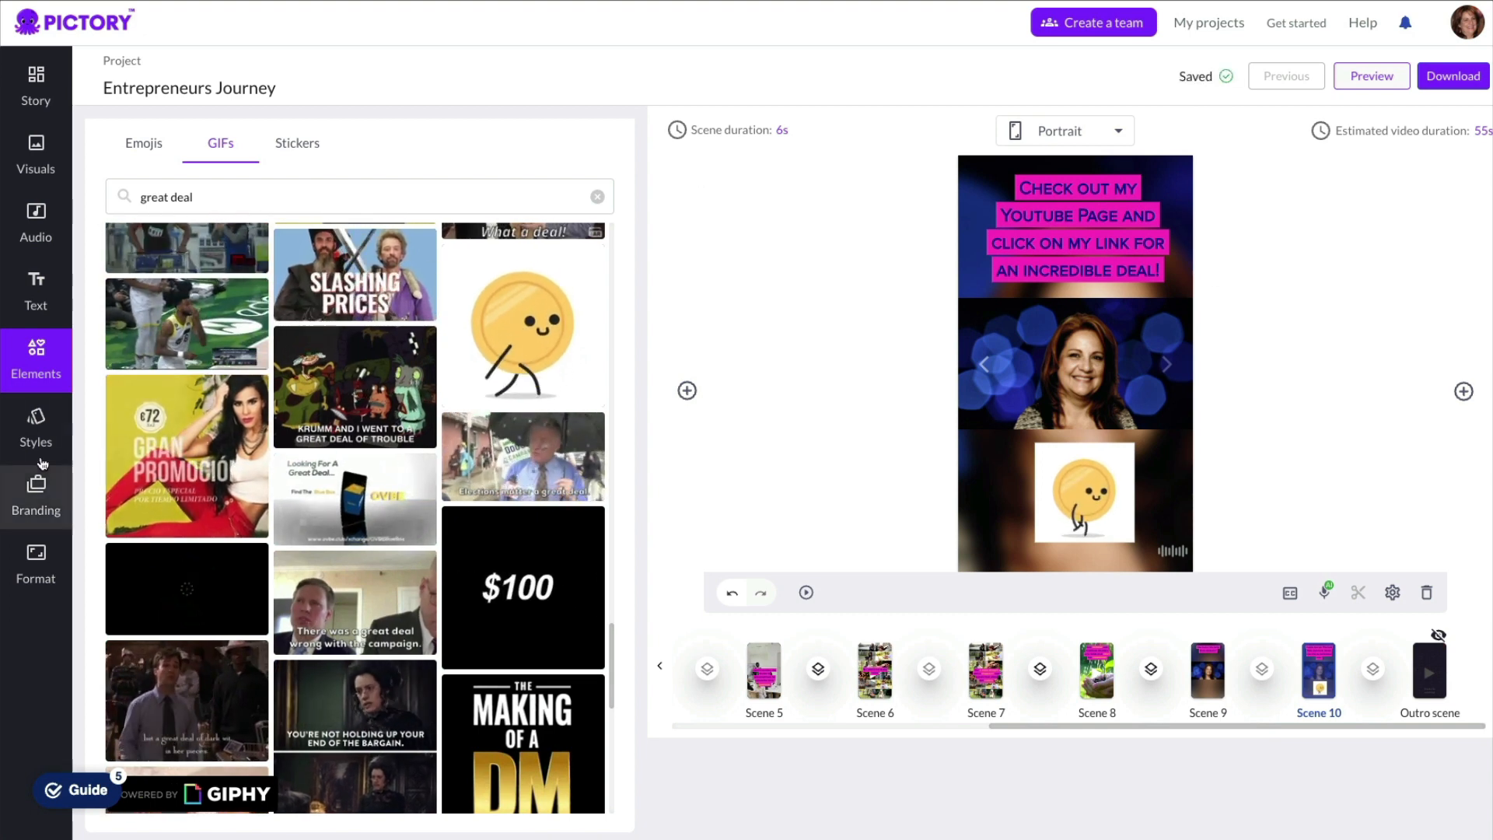
Review the Fashion template's default scenes style options and browse the text styles in the styles library.
{"action": "left_click", "coordinate": [36, 420]}
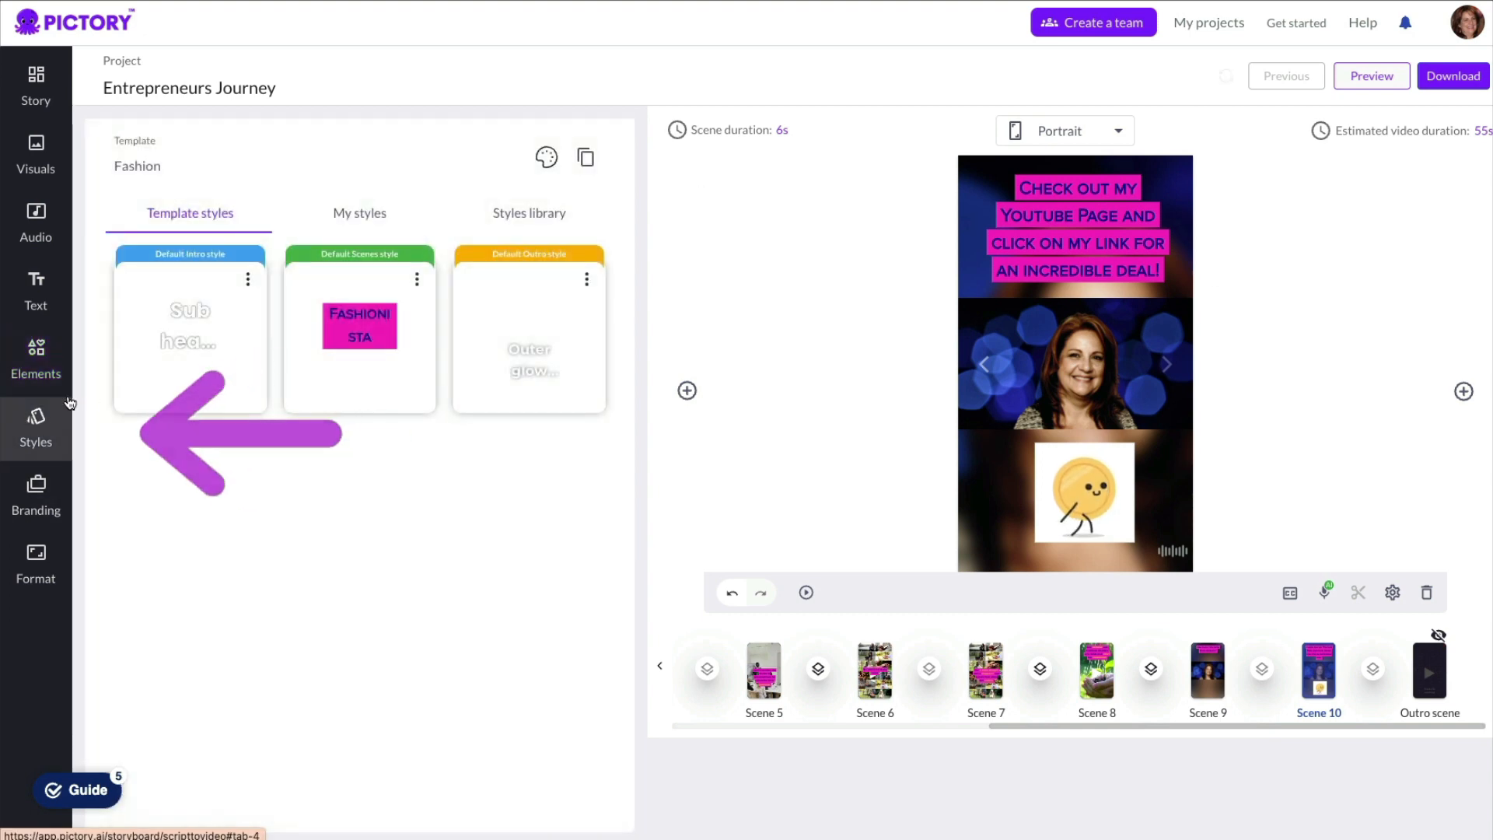
{"action": "mouse_move", "coordinate": [171, 365]}
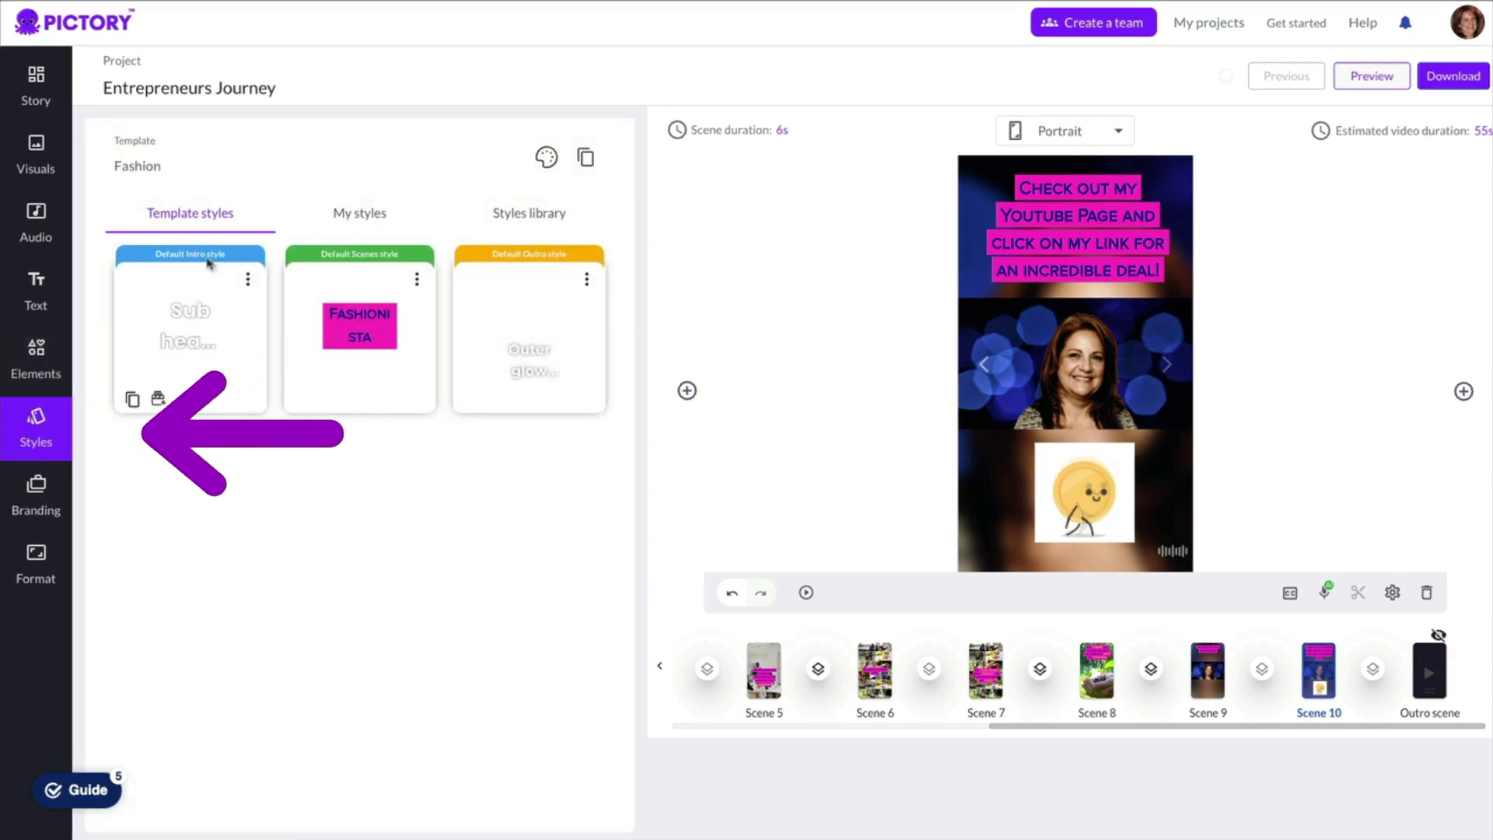
{"action": "left_click", "coordinate": [417, 280]}
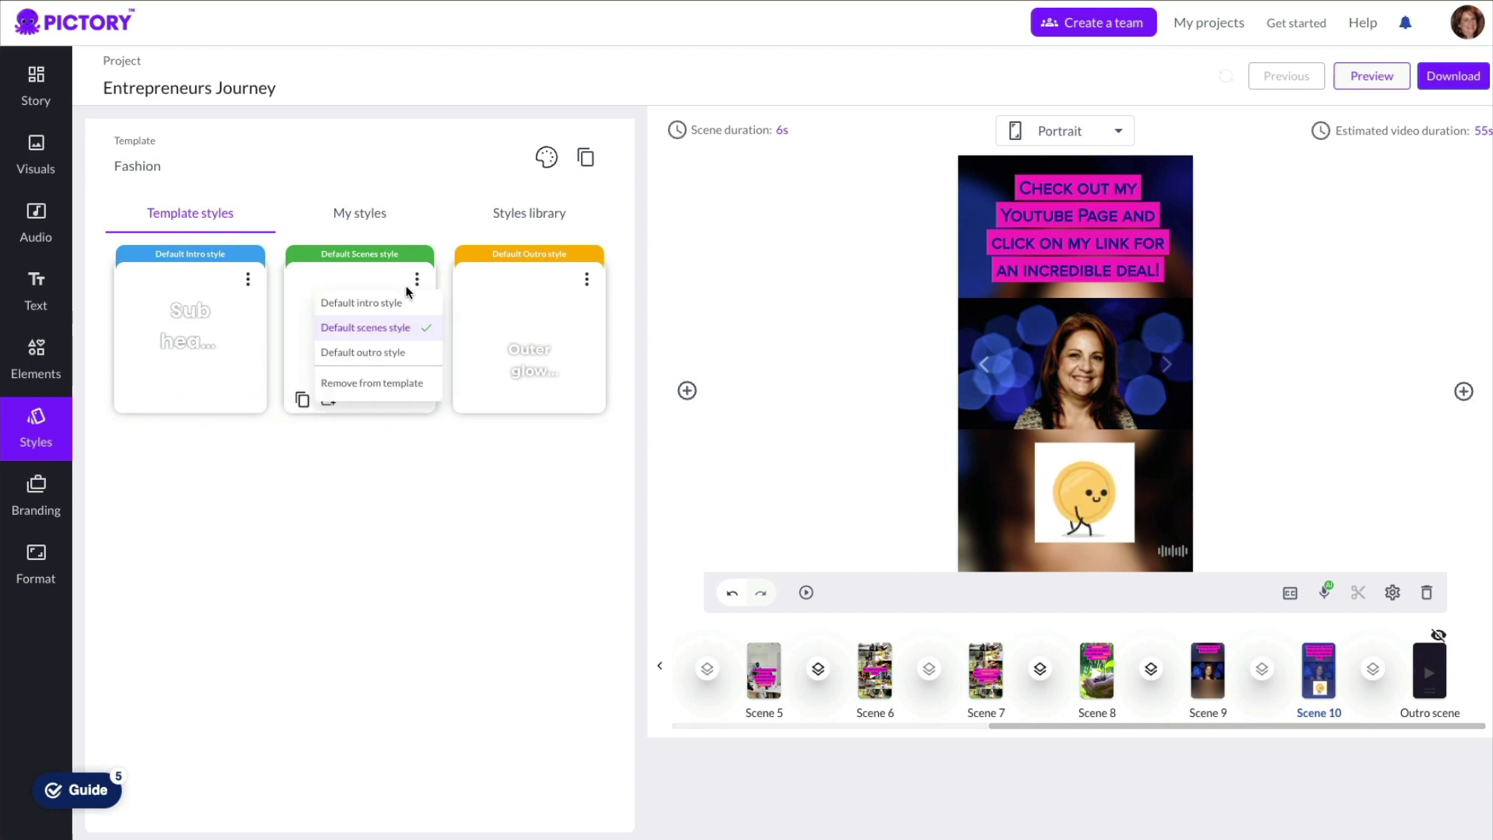
{"action": "left_click", "coordinate": [291, 300]}
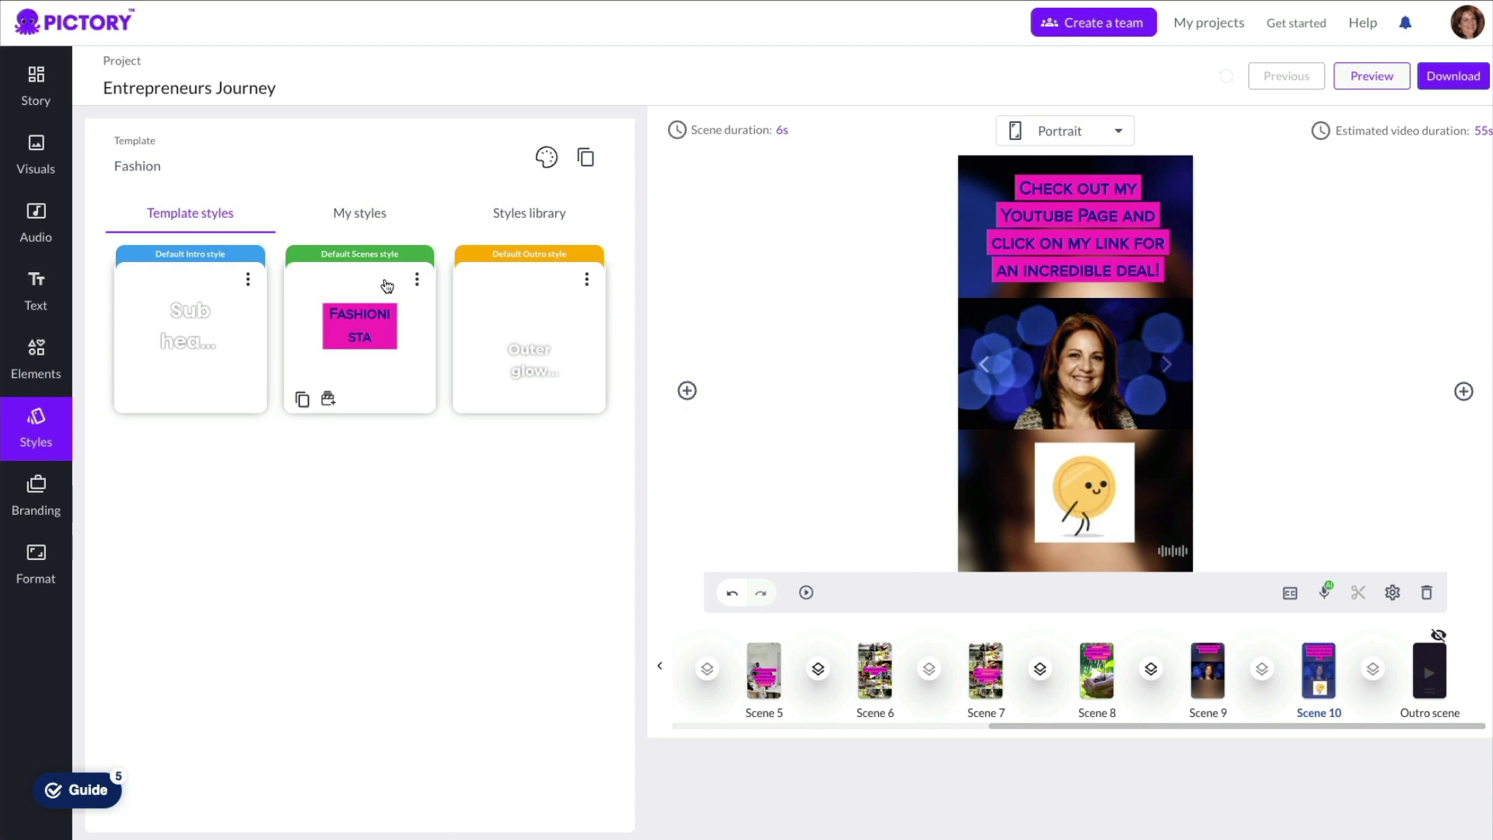
{"action": "left_click", "coordinate": [532, 222]}
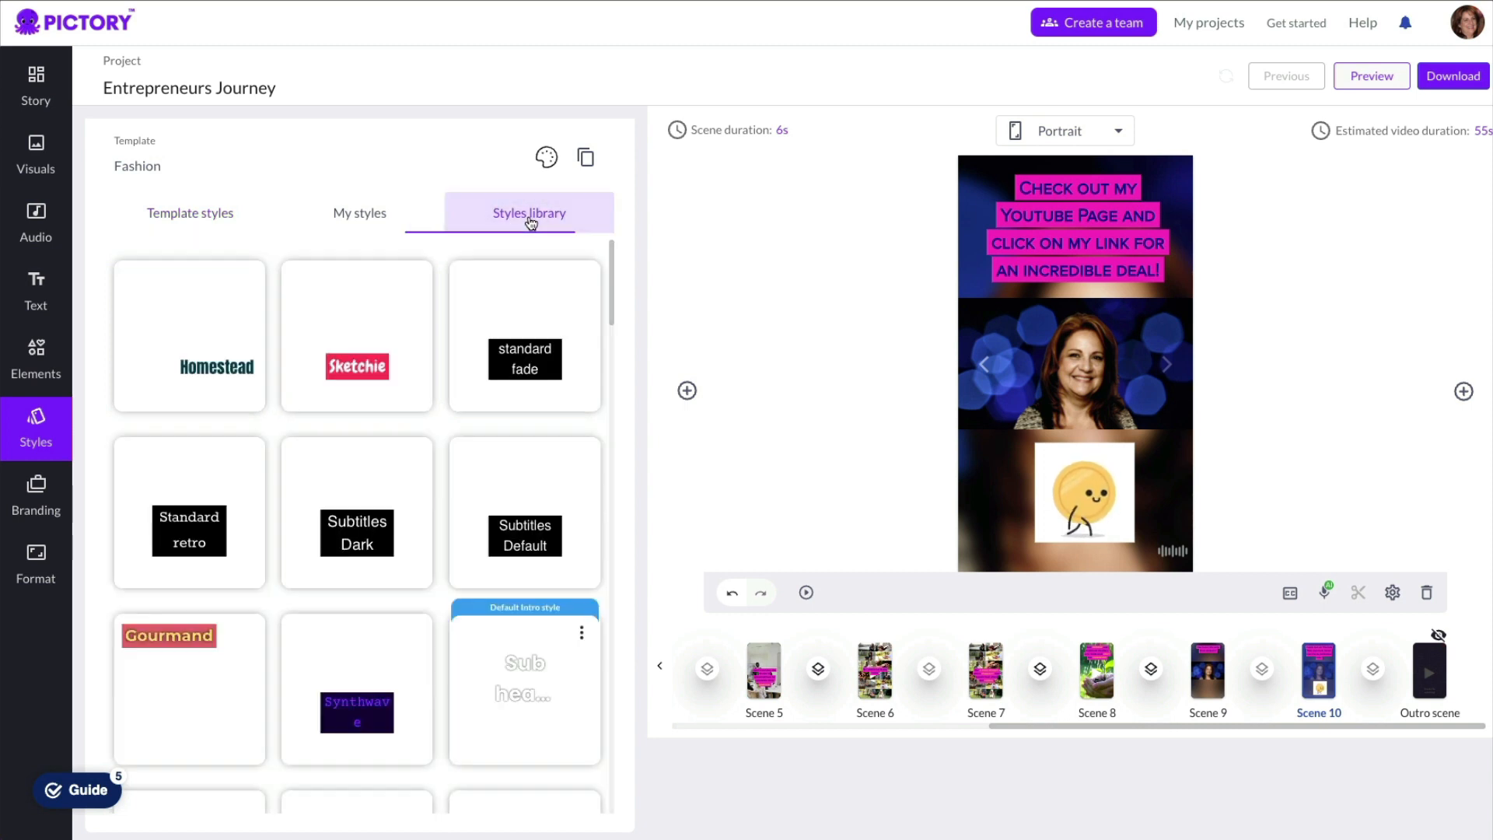
{"action": "scroll", "coordinate": [438, 488], "scroll_direction": "down", "scroll_amount": 10}
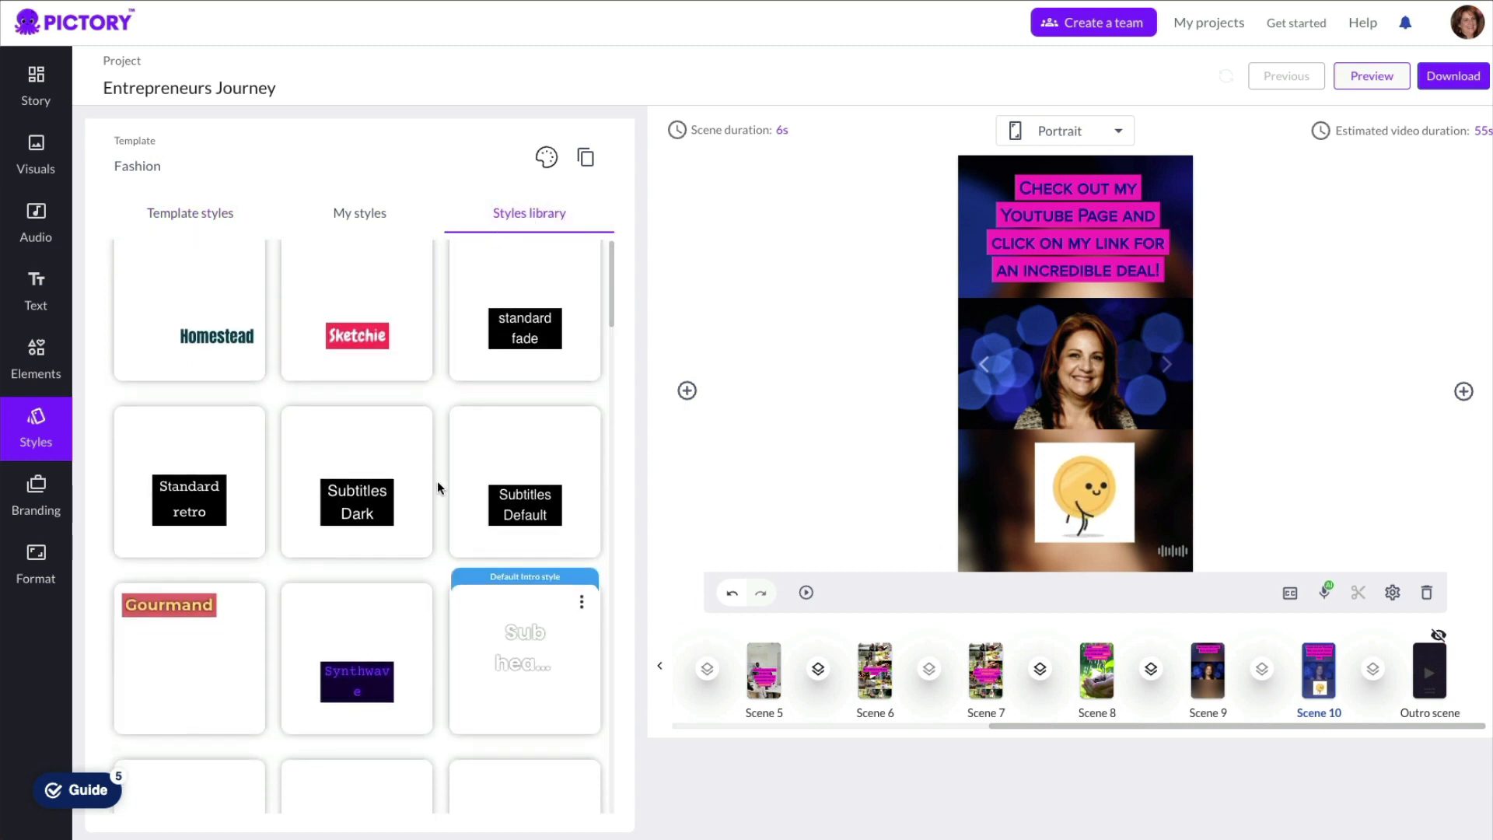
{"action": "scroll", "coordinate": [437, 481], "scroll_direction": "down", "scroll_amount": 12}
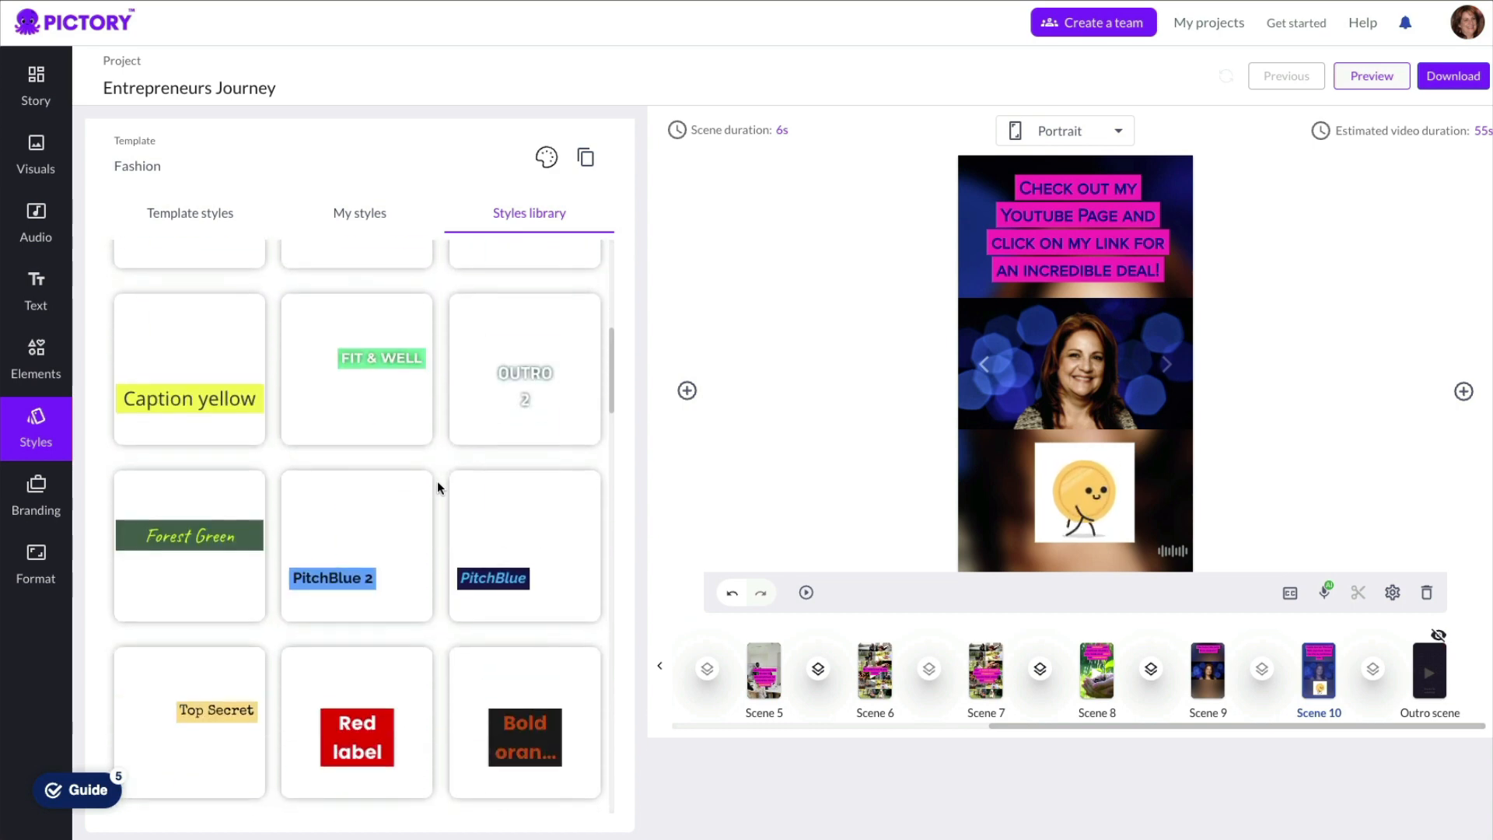
{"action": "scroll", "coordinate": [437, 481], "scroll_direction": "up", "scroll_amount": 2}
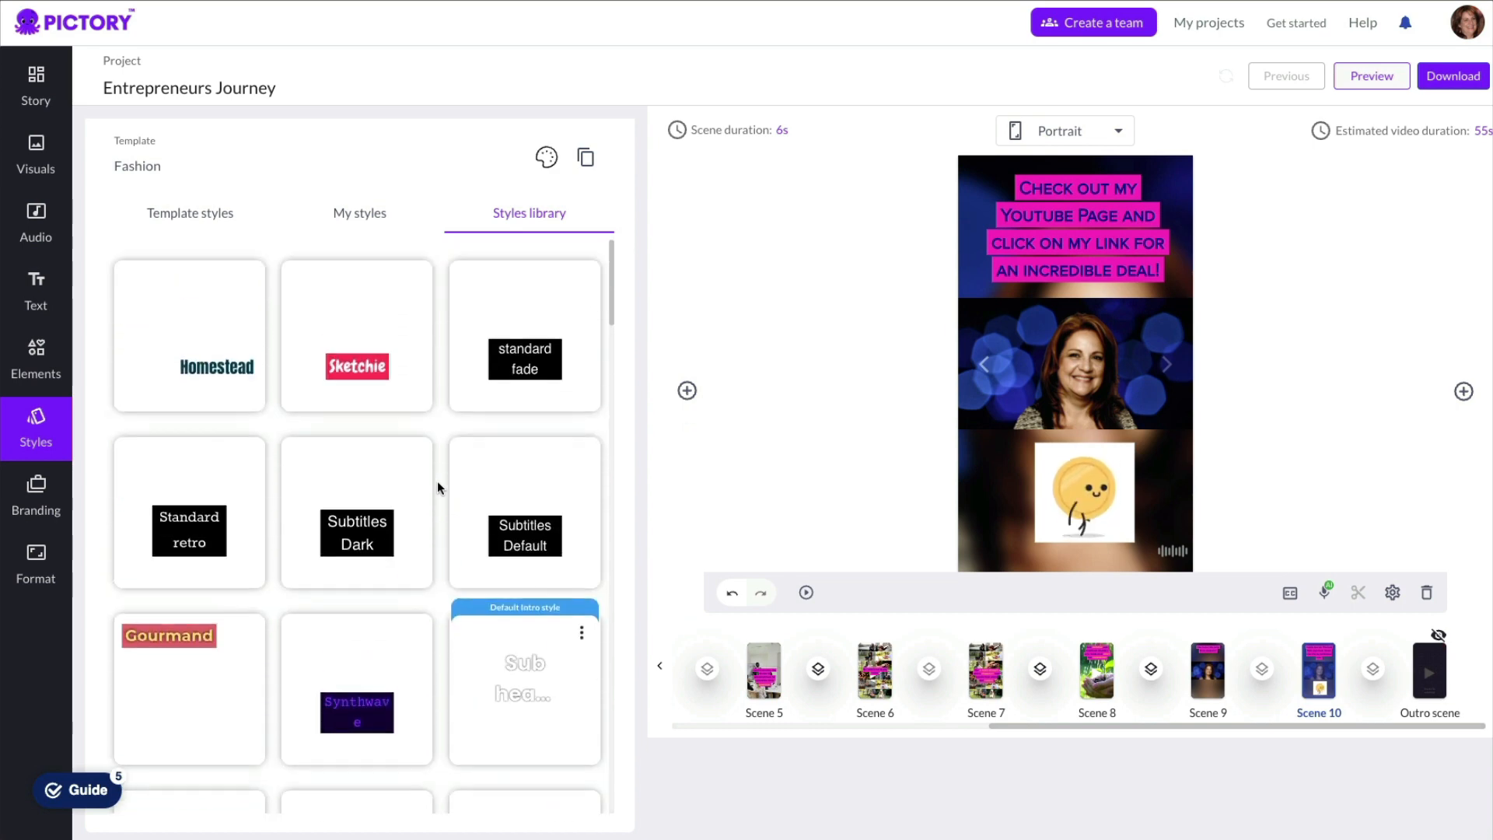
Try enabling the intro scene in the video's branding.
{"action": "left_click", "coordinate": [35, 494]}
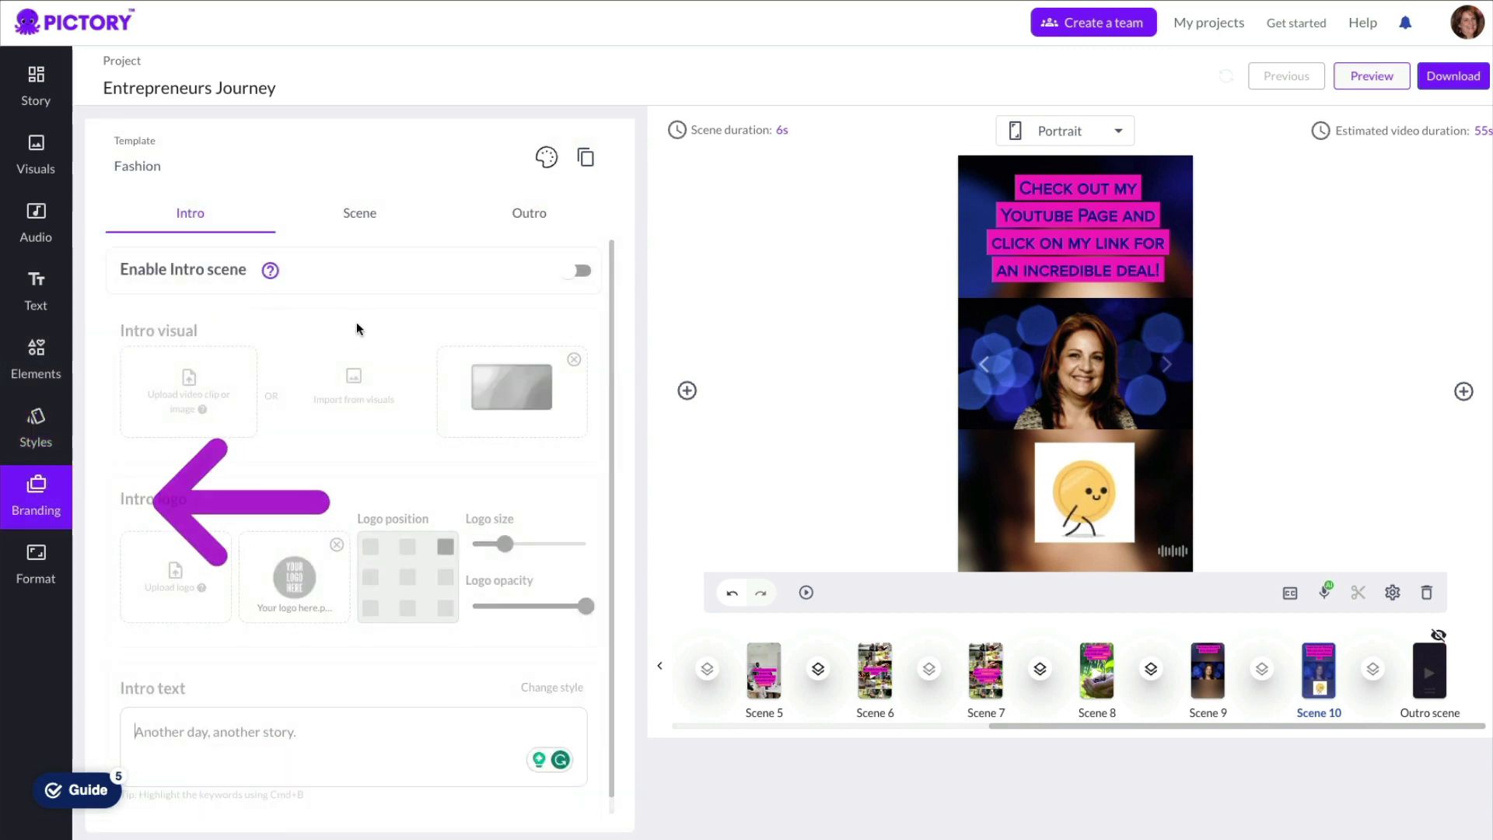
{"action": "scroll", "coordinate": [323, 486], "scroll_direction": "down", "scroll_amount": 1}
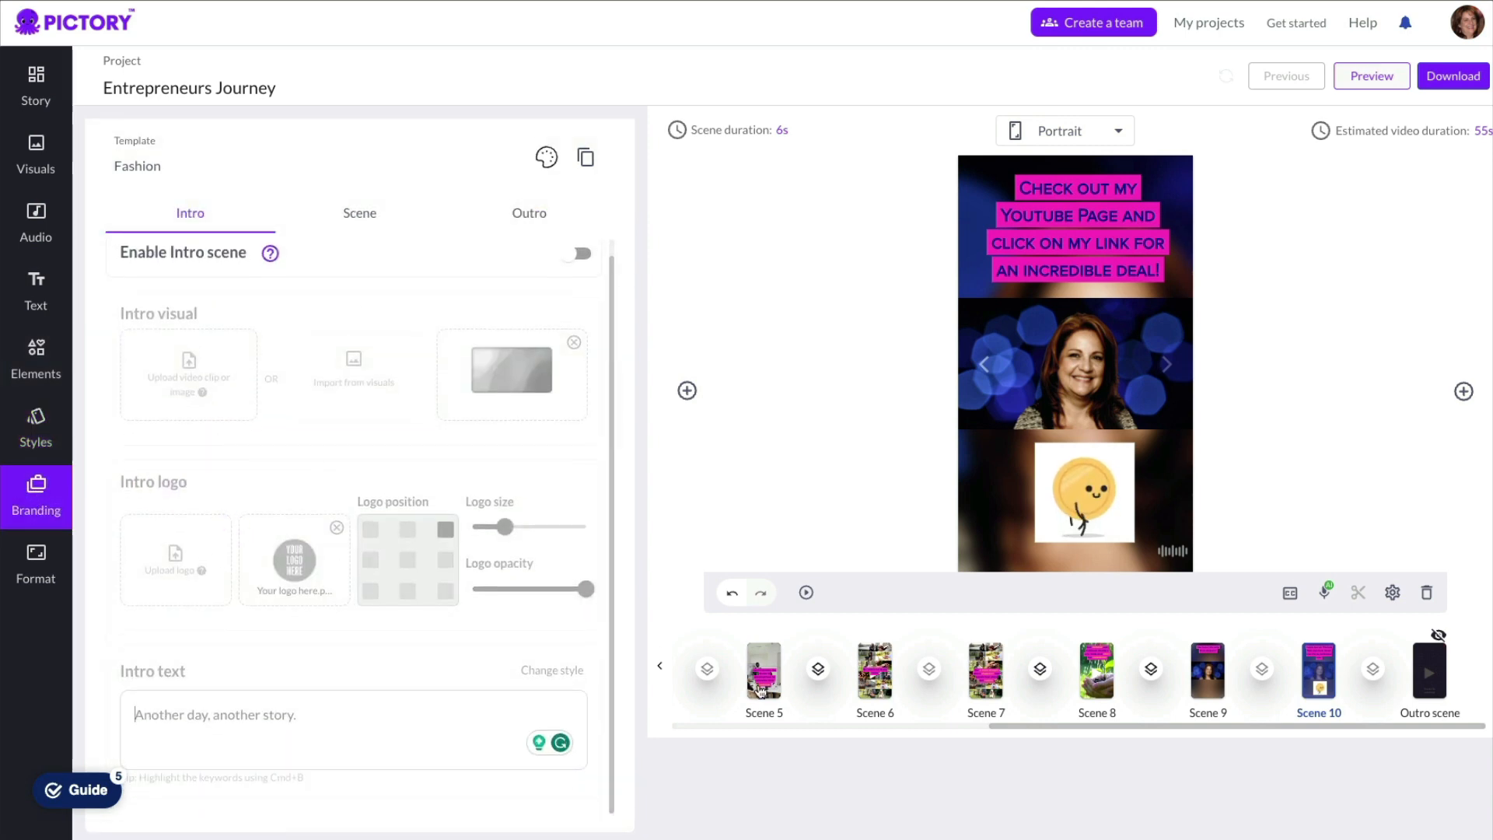
{"action": "scroll", "coordinate": [872, 729], "scroll_direction": "left", "scroll_amount": 10}
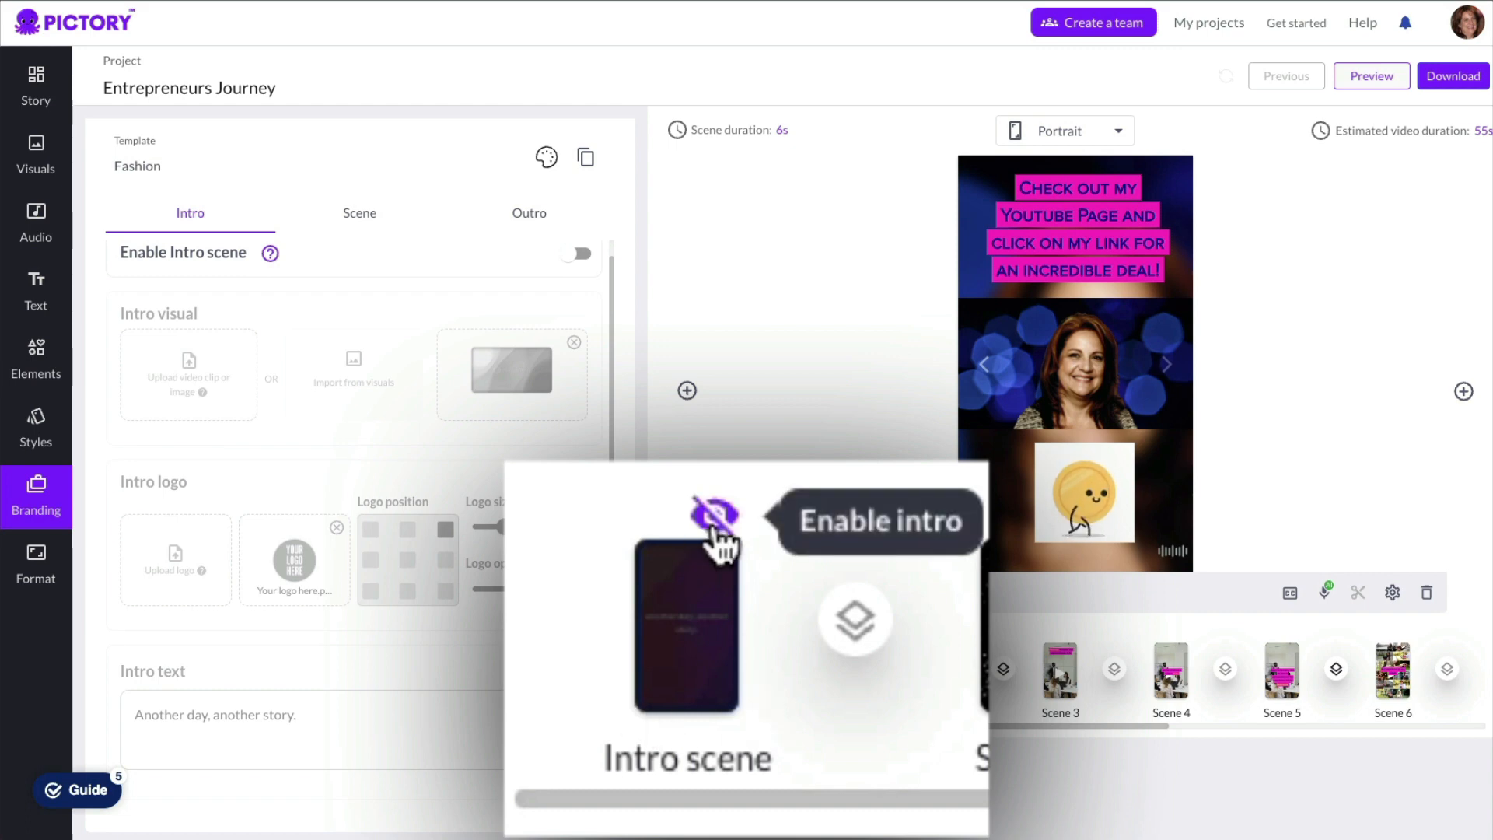
{"action": "left_click", "coordinate": [736, 635]}
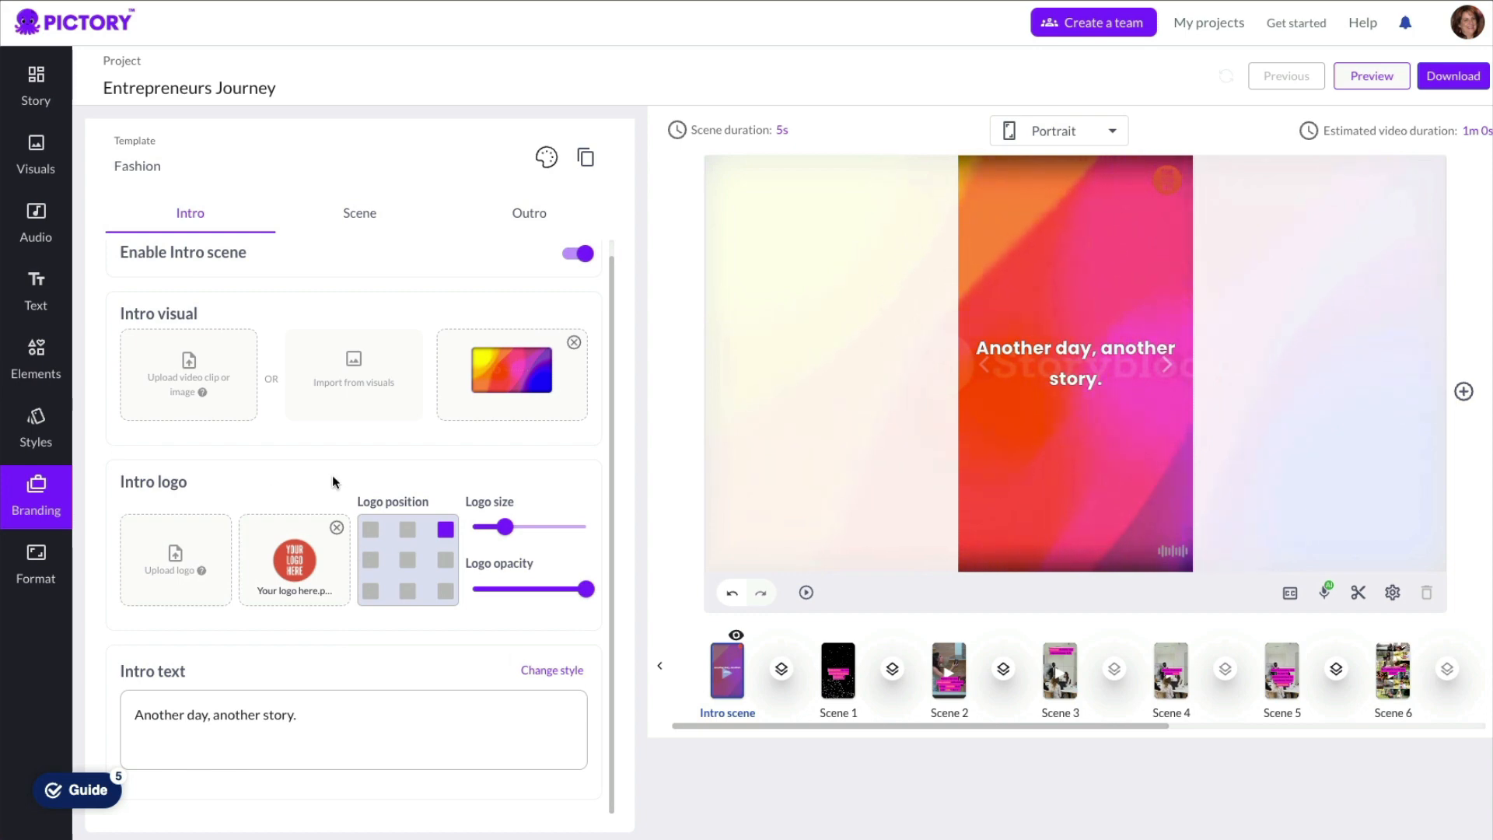
Check the scene logo branding, and try enabling the outro scene before turning it off again.
{"action": "left_click", "coordinate": [358, 219]}
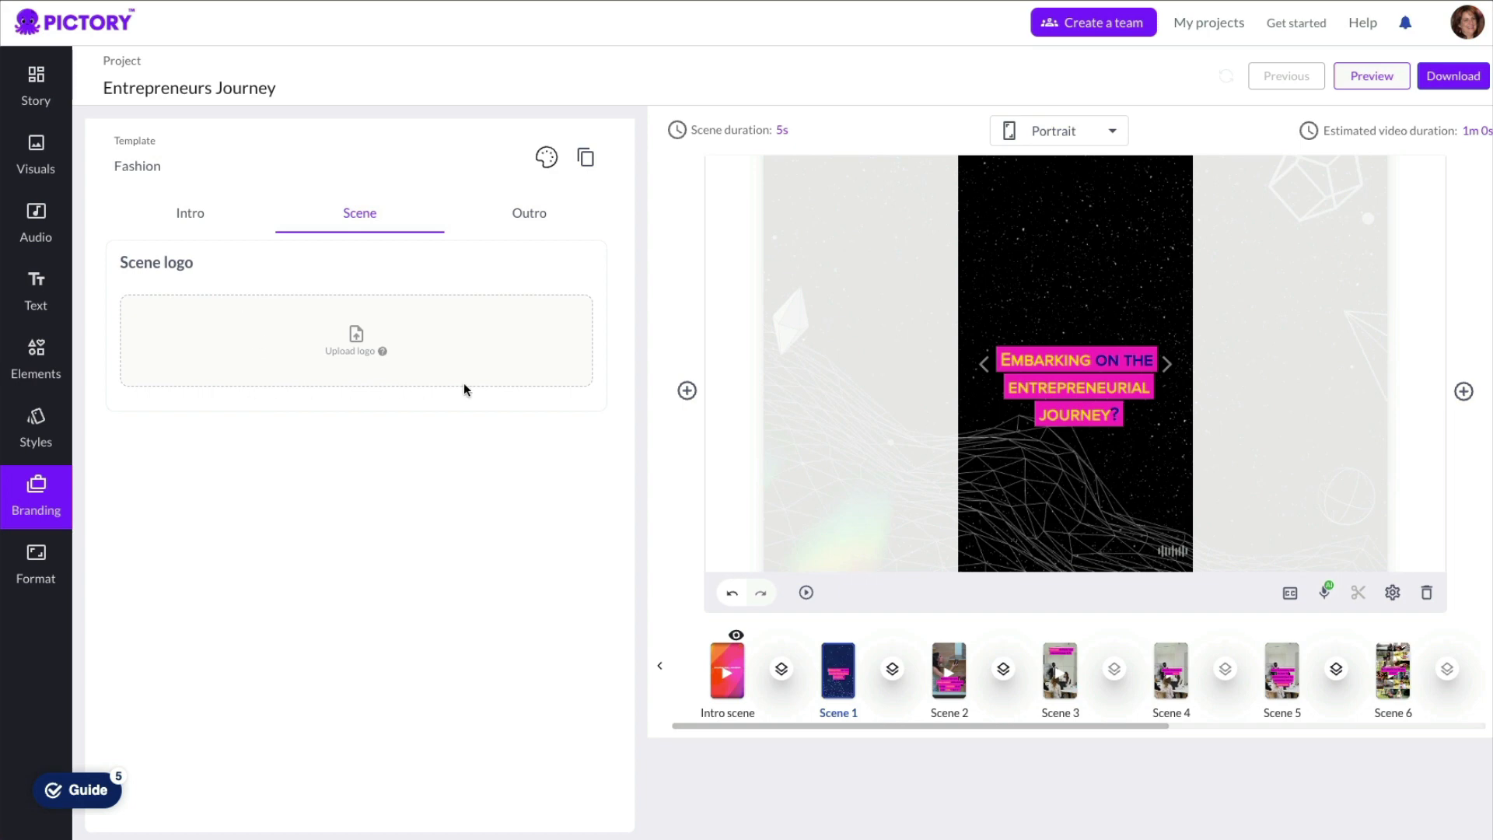
{"action": "left_click", "coordinate": [532, 221]}
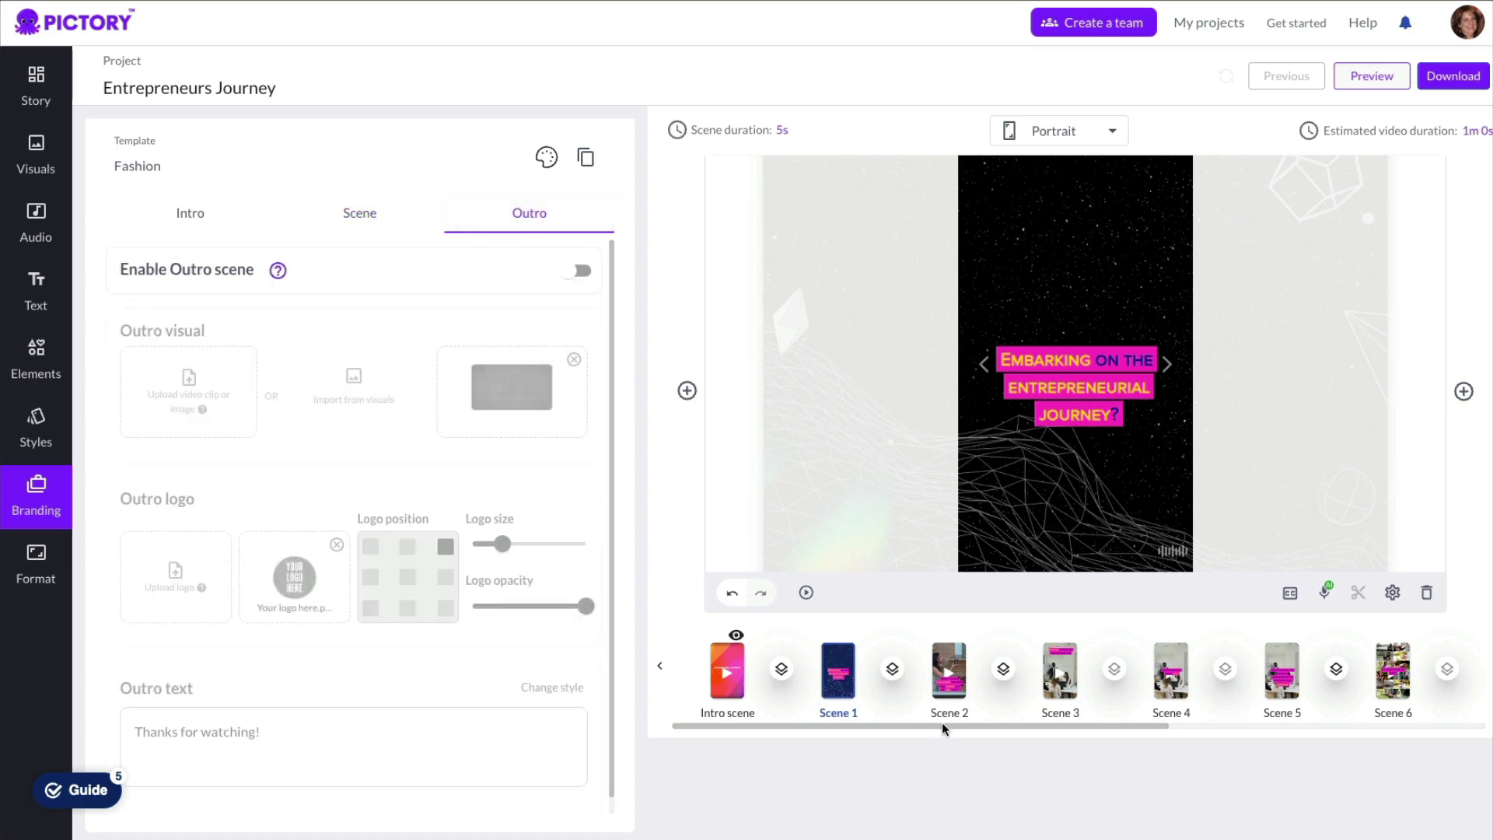
{"action": "left_click_drag", "start_coordinate": [944, 729], "coordinate": [1423, 739]}
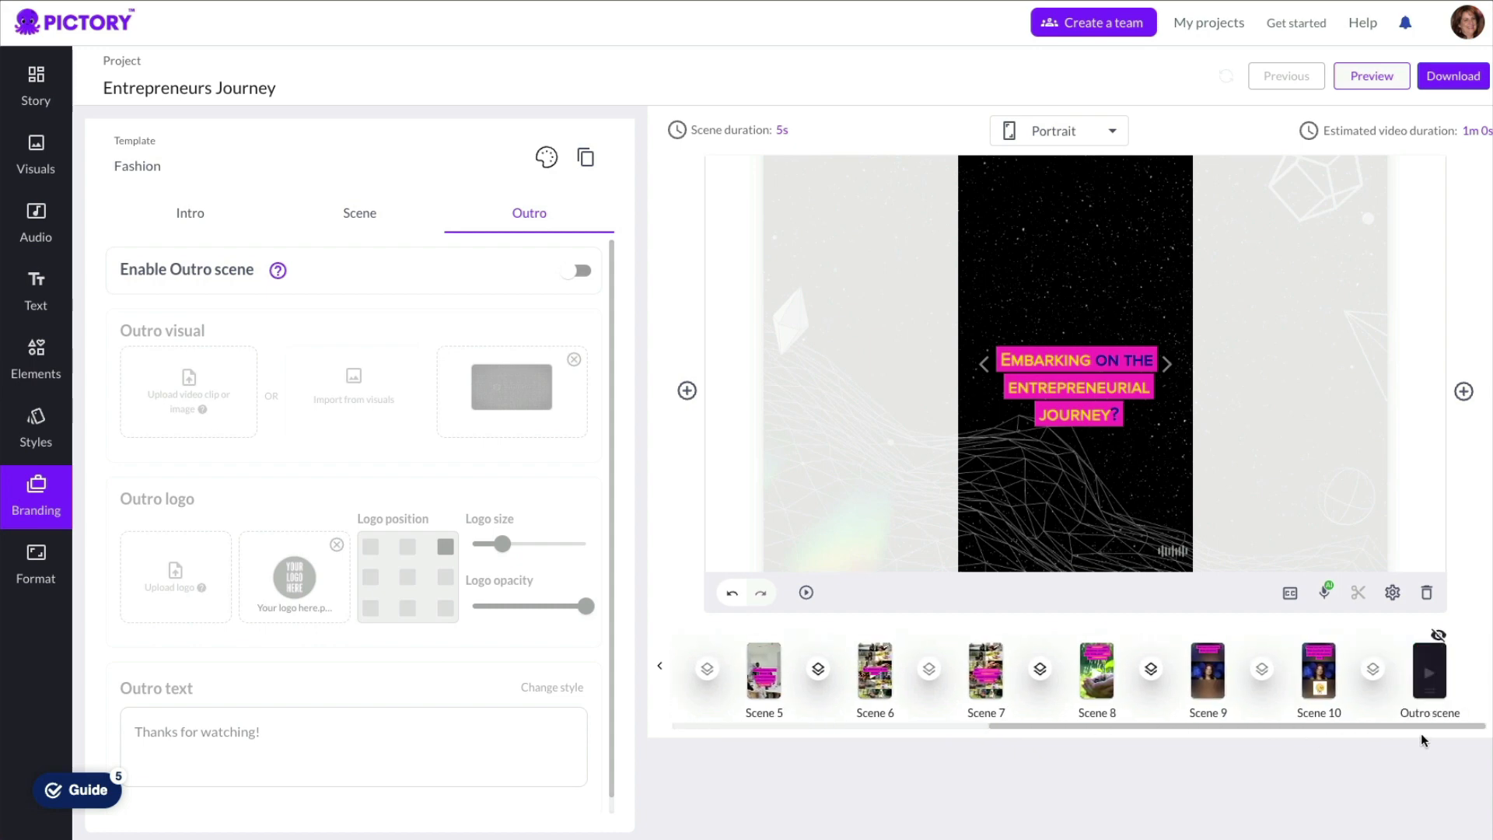
{"action": "left_click", "coordinate": [1438, 636]}
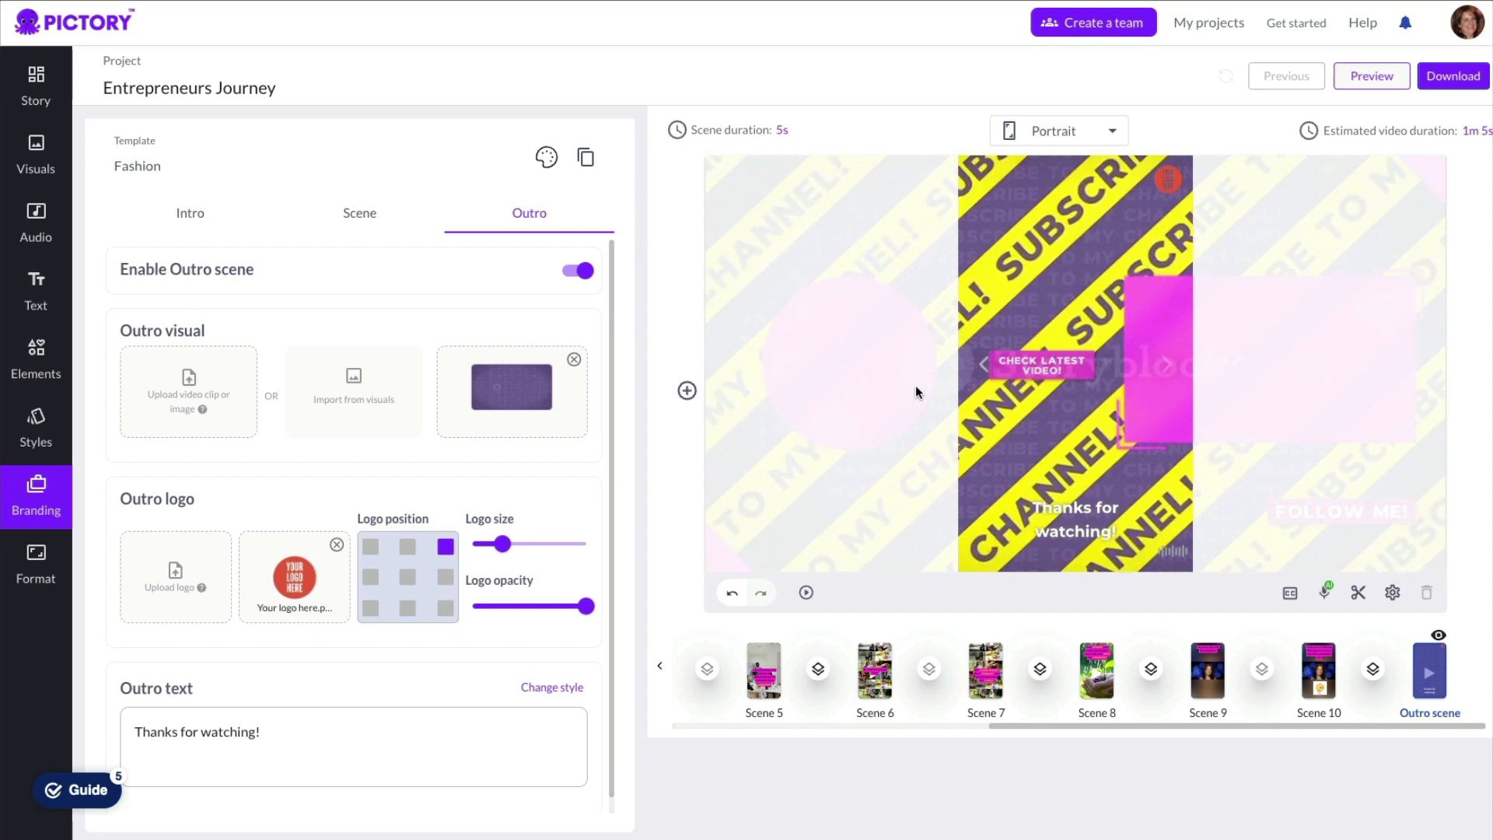
{"action": "left_click", "coordinate": [1438, 636]}
Check the video resolution and aspect ratio settings, and preview the whole video.
{"action": "left_click", "coordinate": [36, 568]}
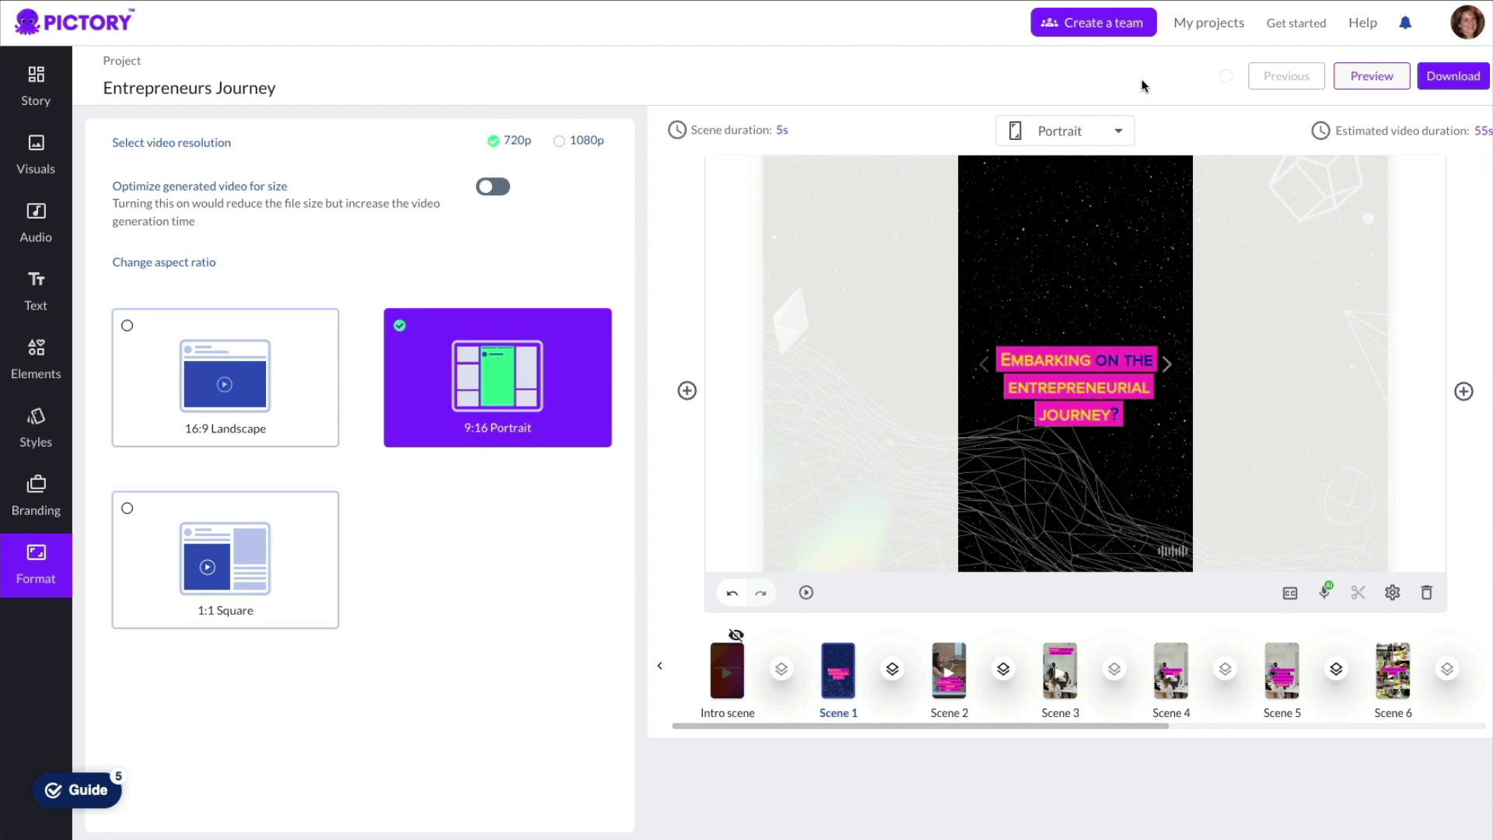
{"action": "left_click", "coordinate": [1371, 82]}
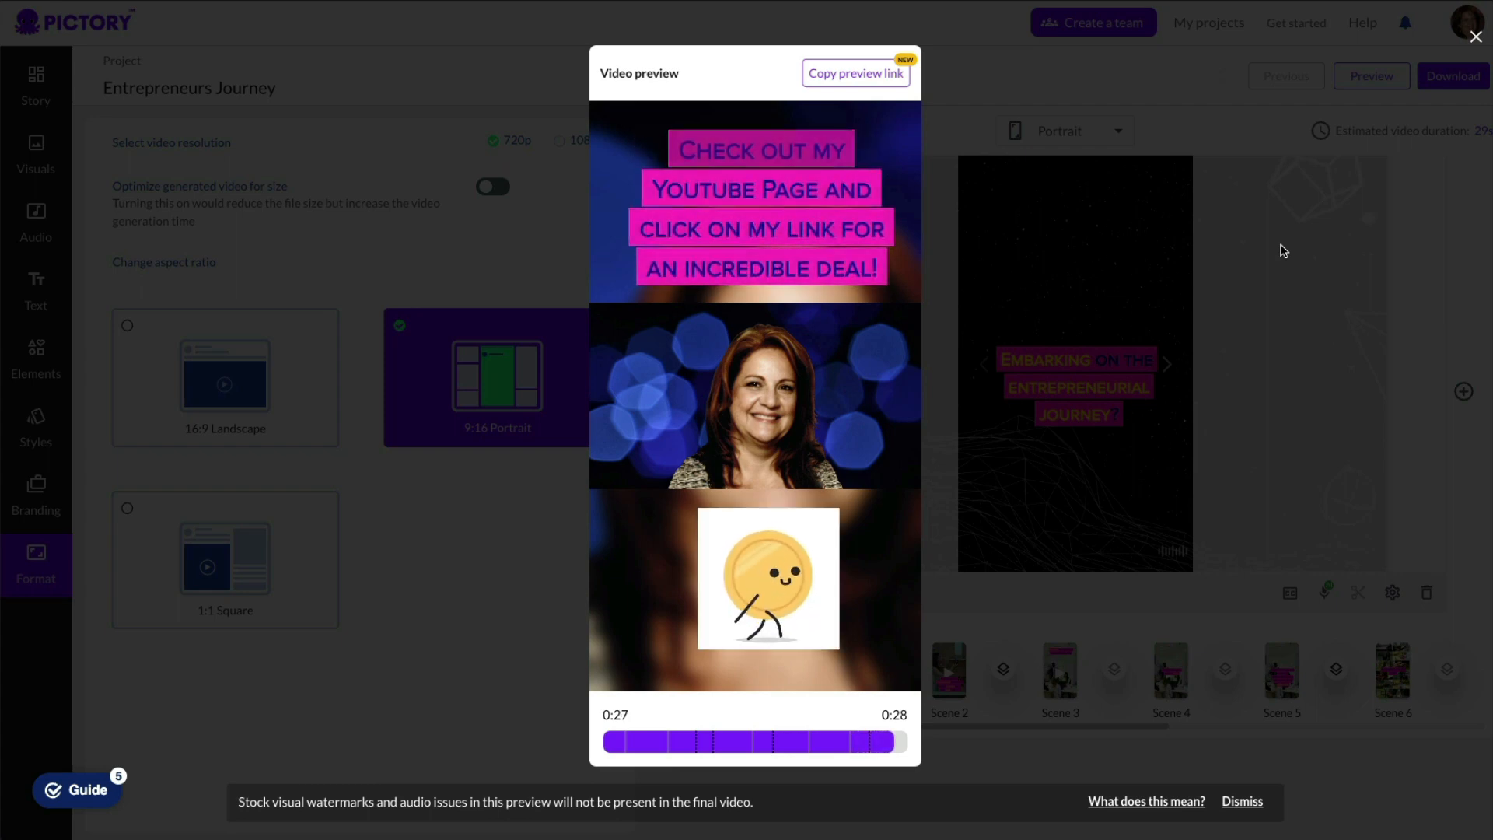
{"action": "left_click", "coordinate": [572, 70]}
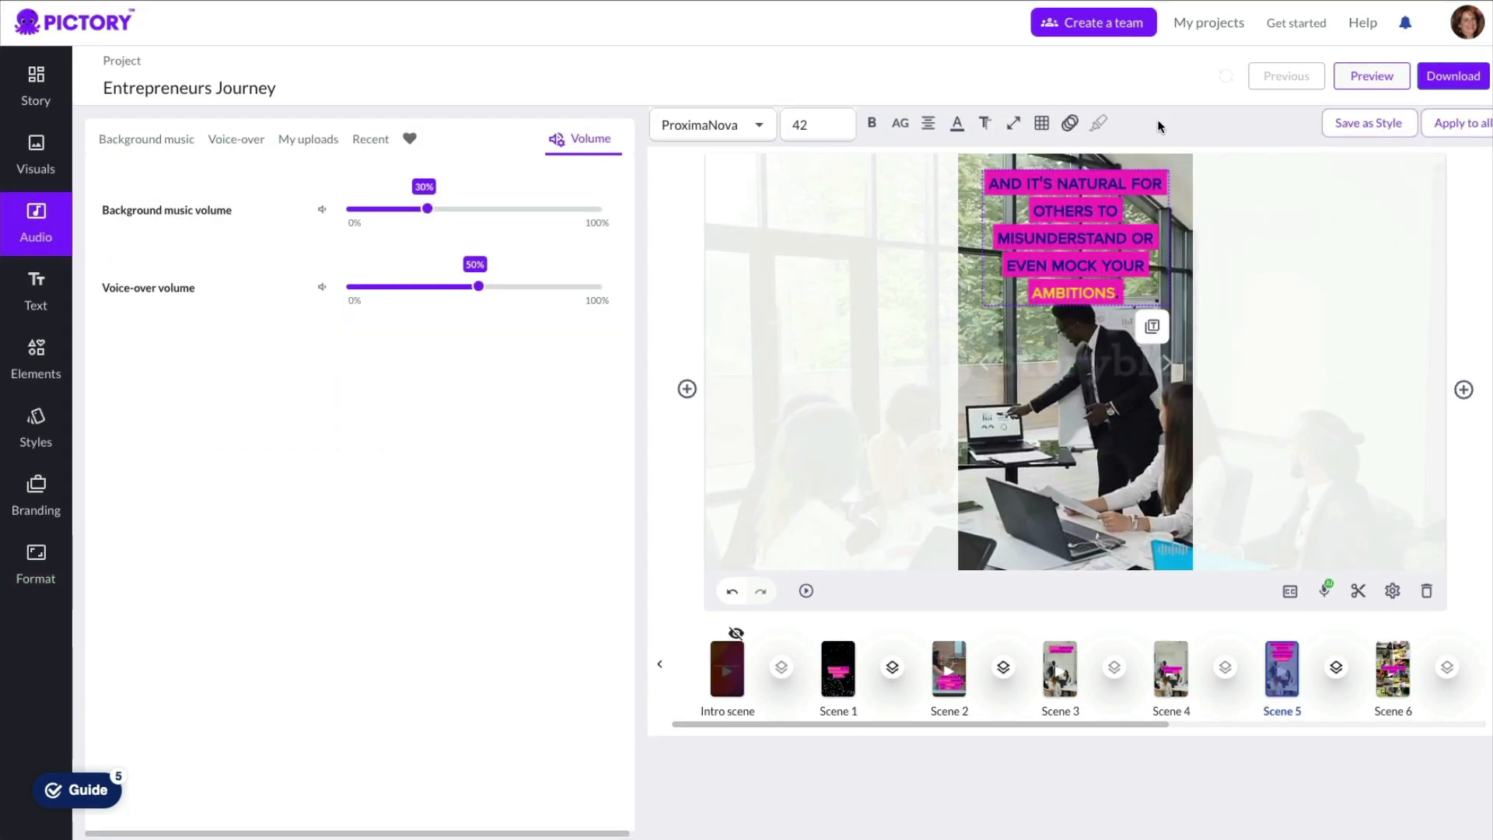
Generate the finished video for download.
{"action": "left_click", "coordinate": [1453, 76]}
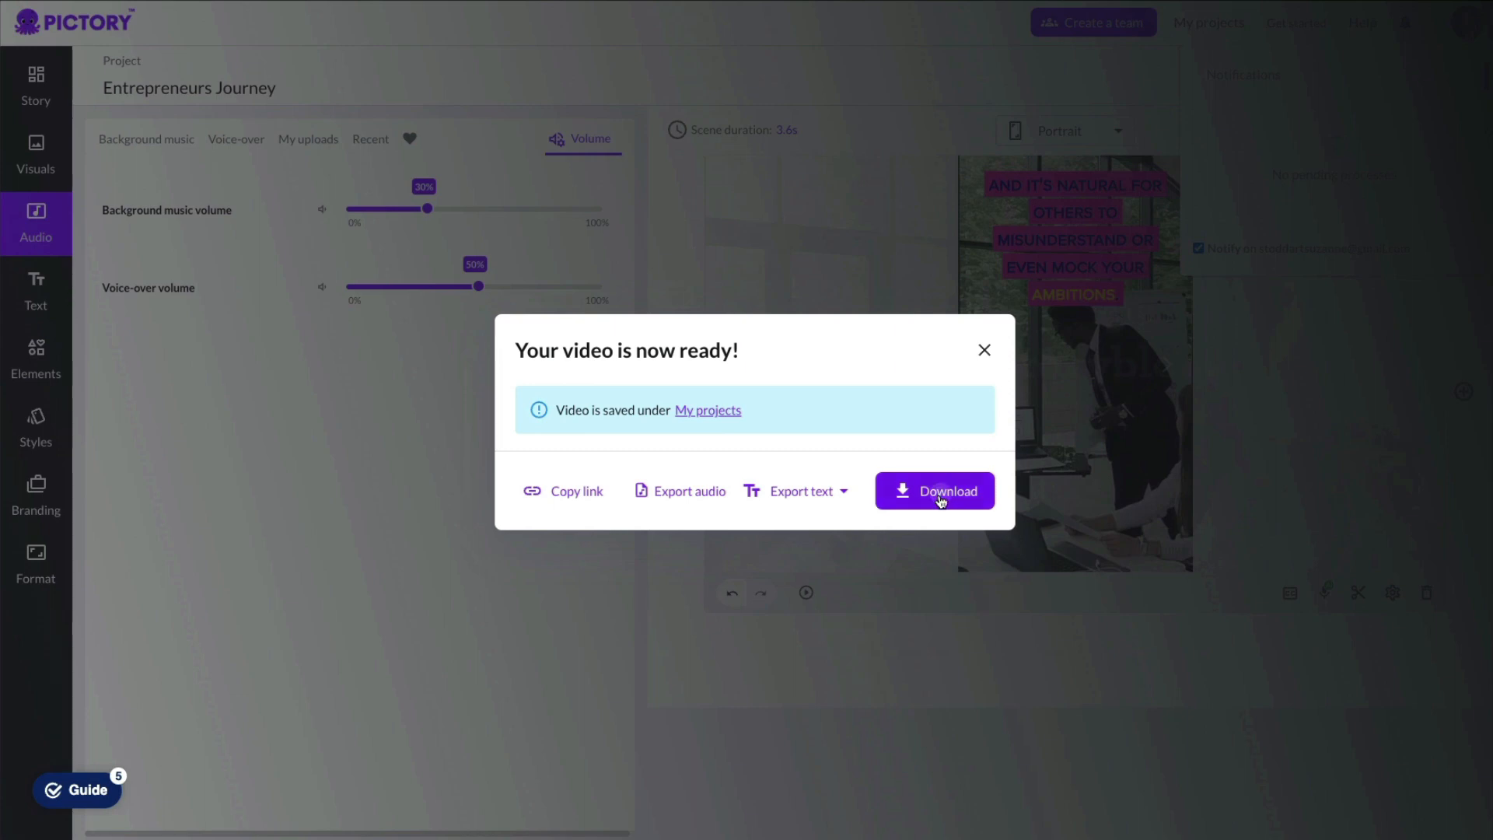
Download the finished Entrepreneurs Journey video and return to the home page.
{"action": "left_click", "coordinate": [942, 500]}
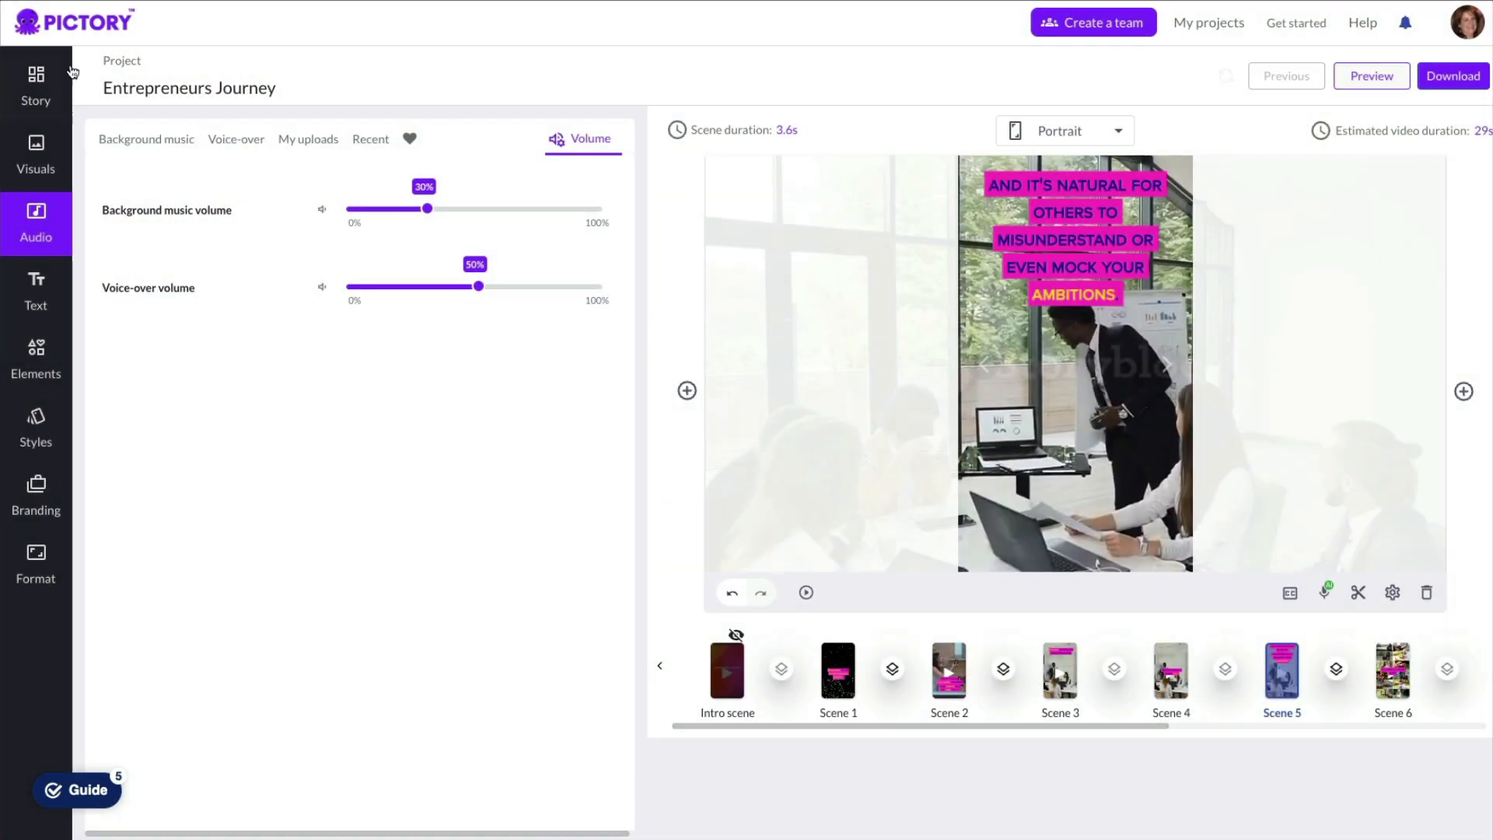
{"action": "left_click", "coordinate": [94, 35]}
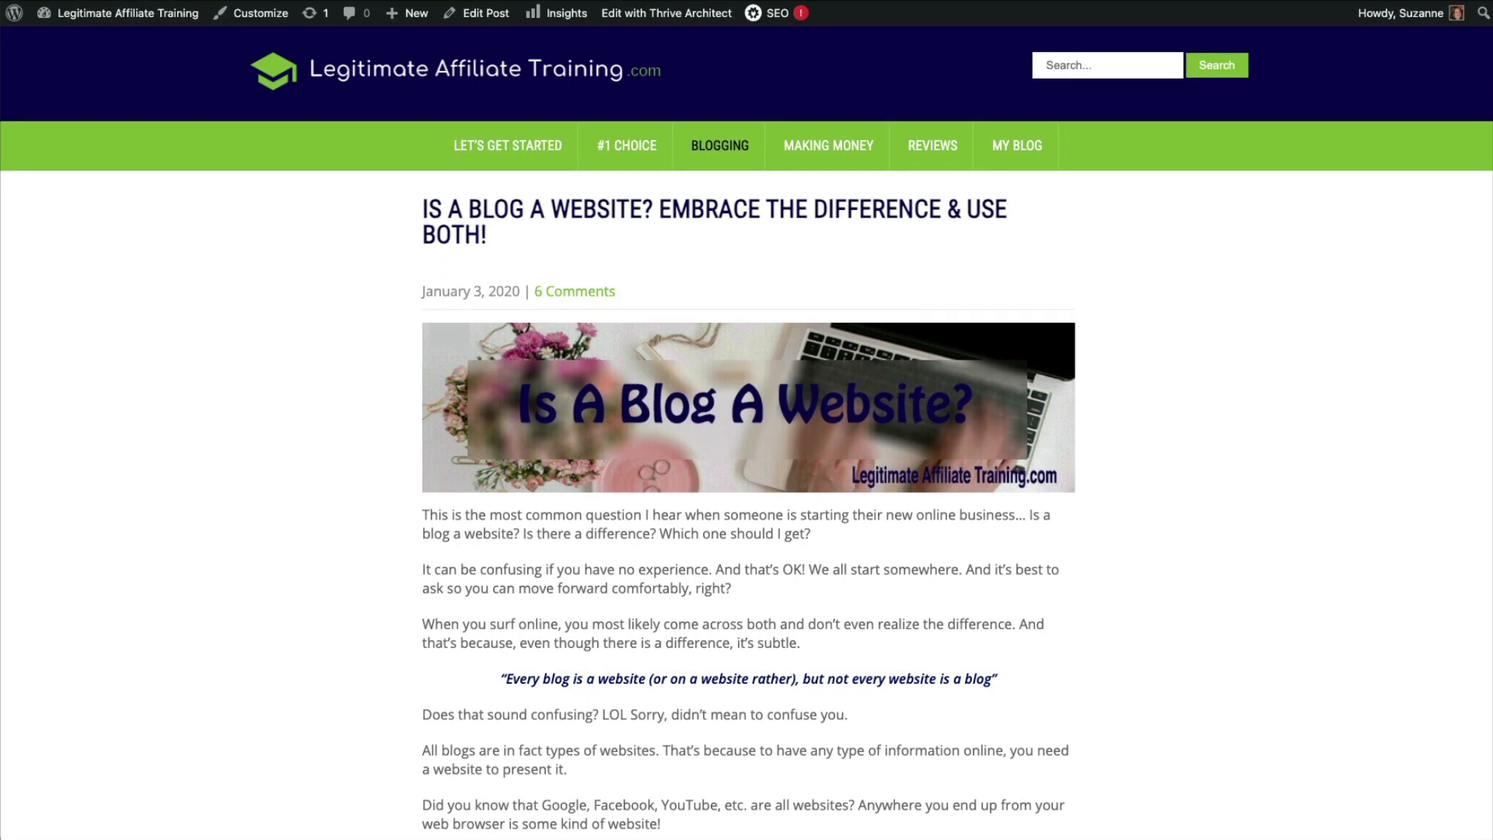
Start an Article to Video project from the URL of the "Is A Blog A Website?" blog post.
{"action": "right_click", "coordinate": [362, 2]}
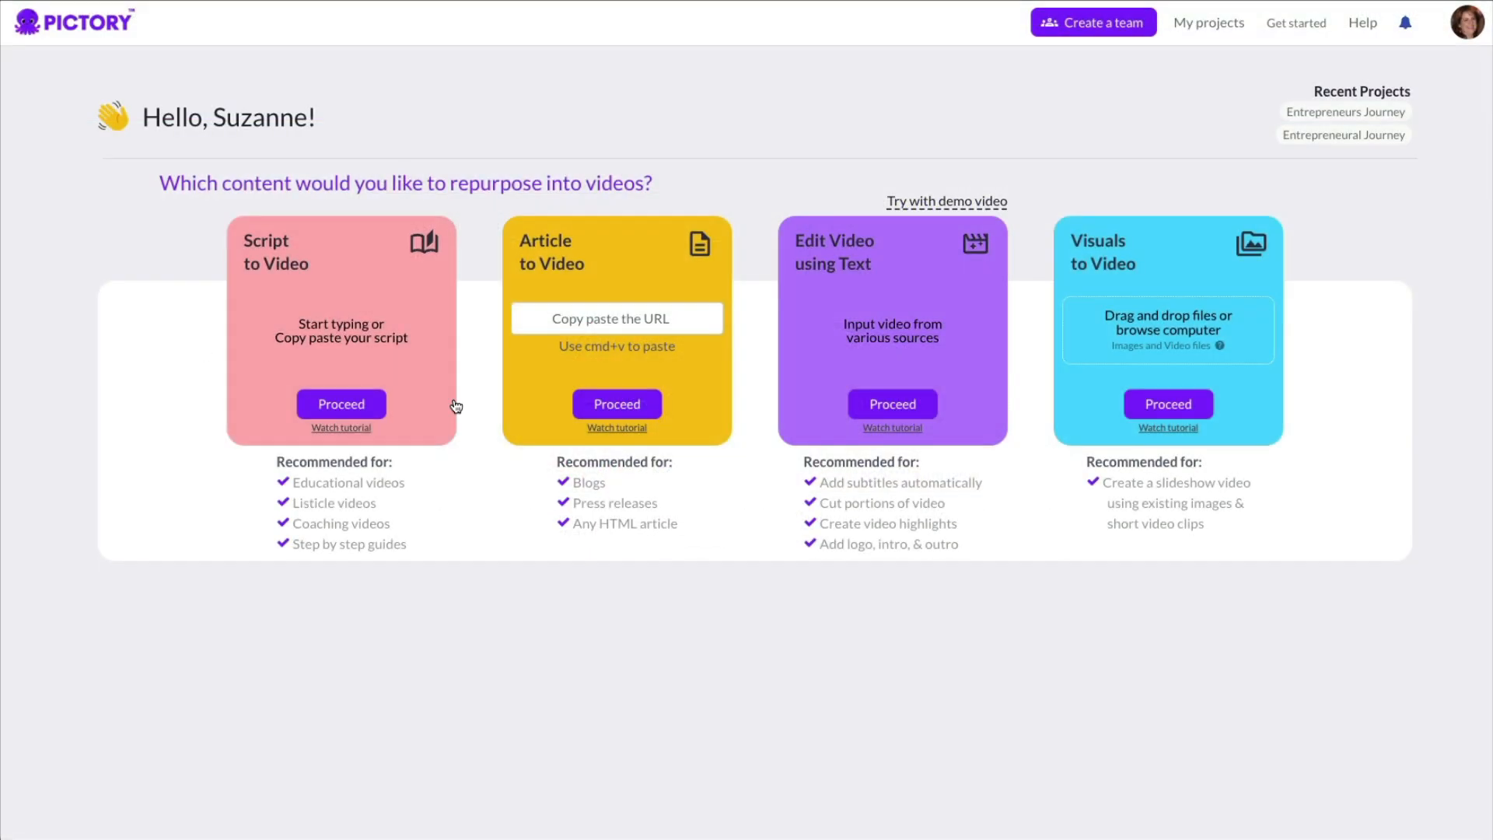
{"action": "left_click", "coordinate": [531, 322]}
{"action": "key", "text": "Escape"}
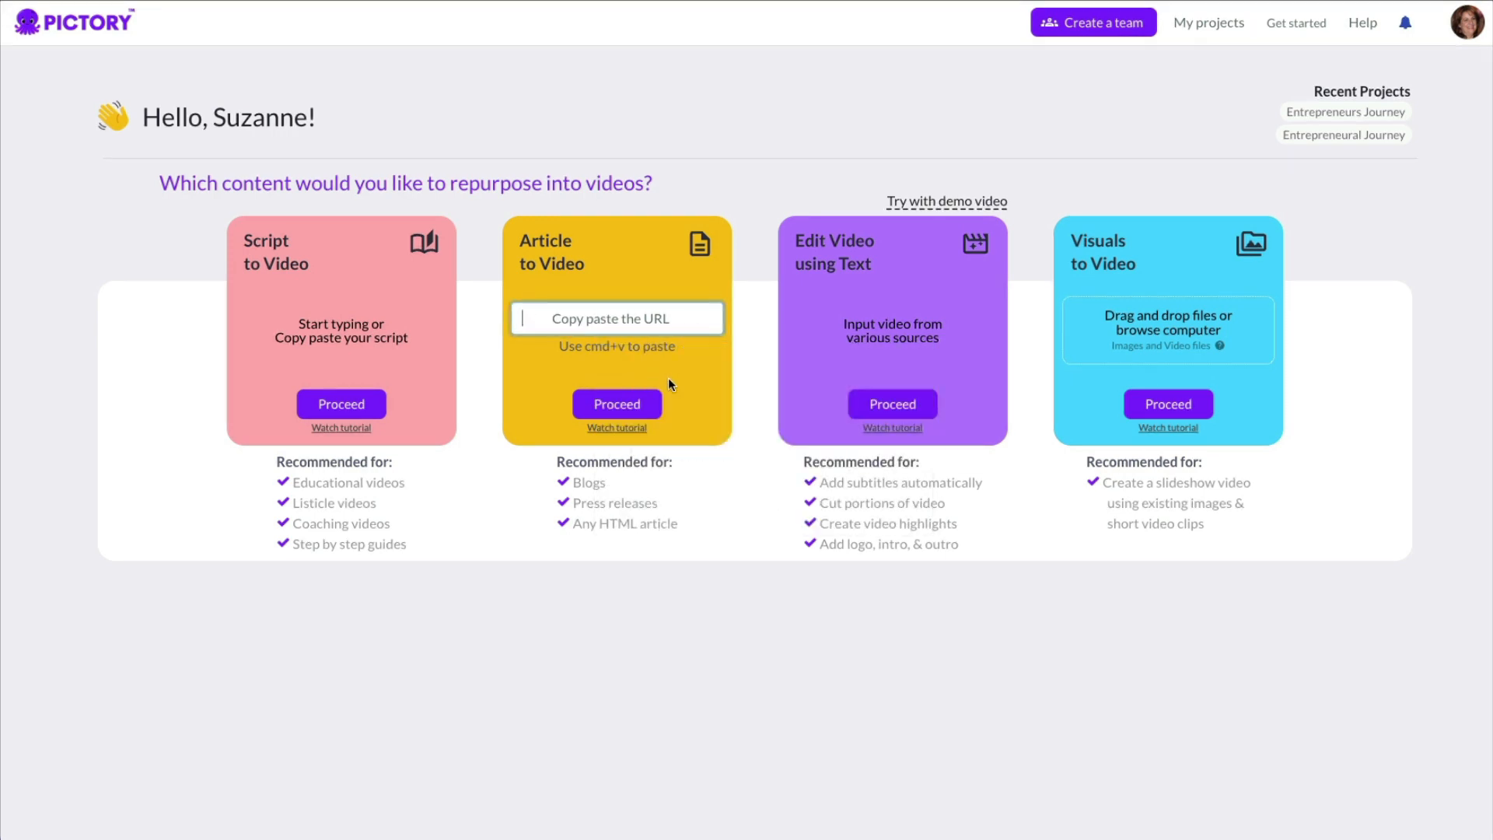
{"action": "right_click", "coordinate": [528, 319]}
{"action": "left_click", "coordinate": [517, 385]}
{"action": "key", "text": "super+v"}
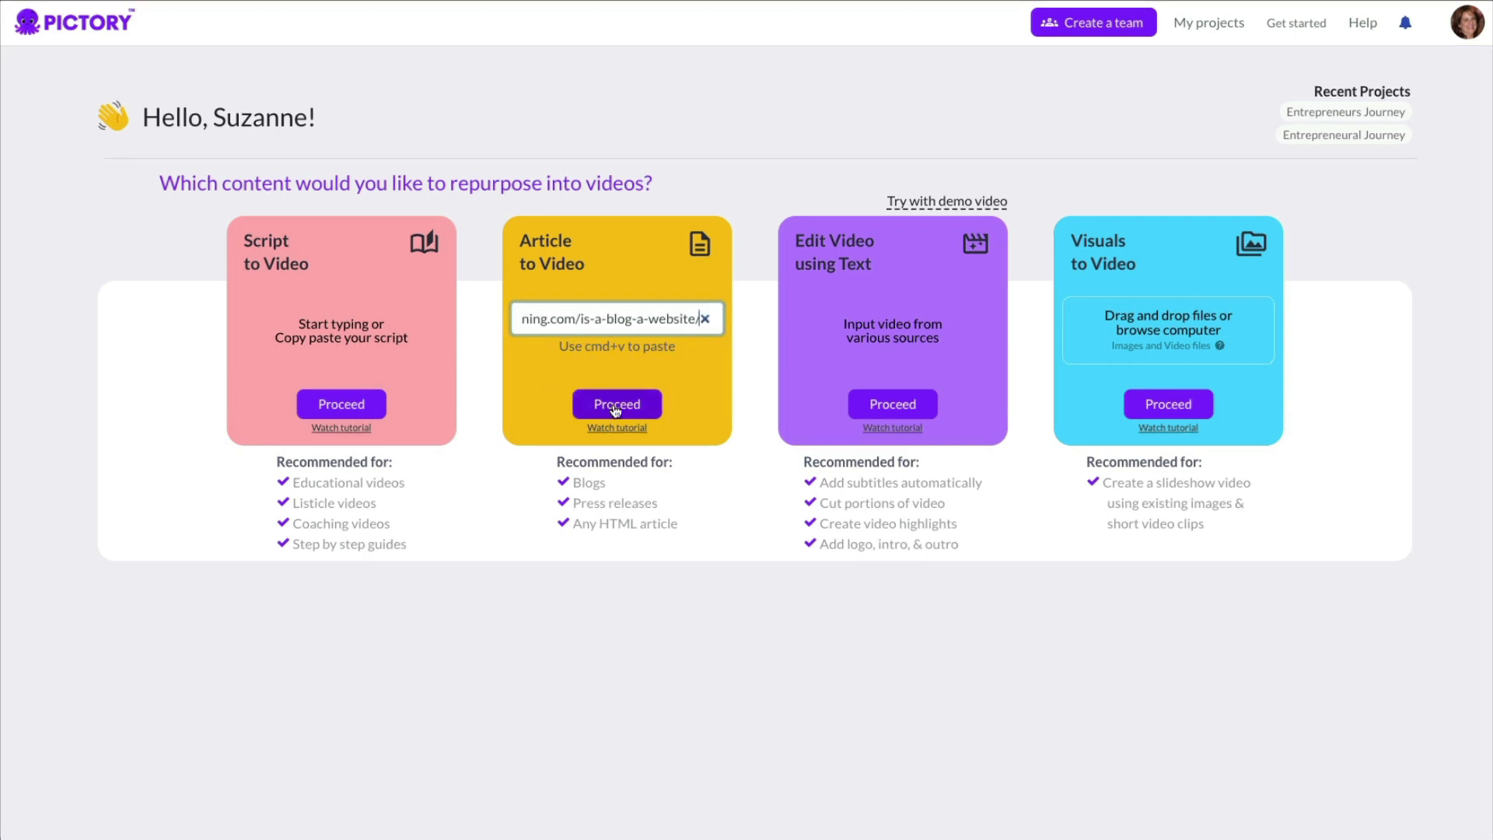
{"action": "left_click", "coordinate": [615, 406]}
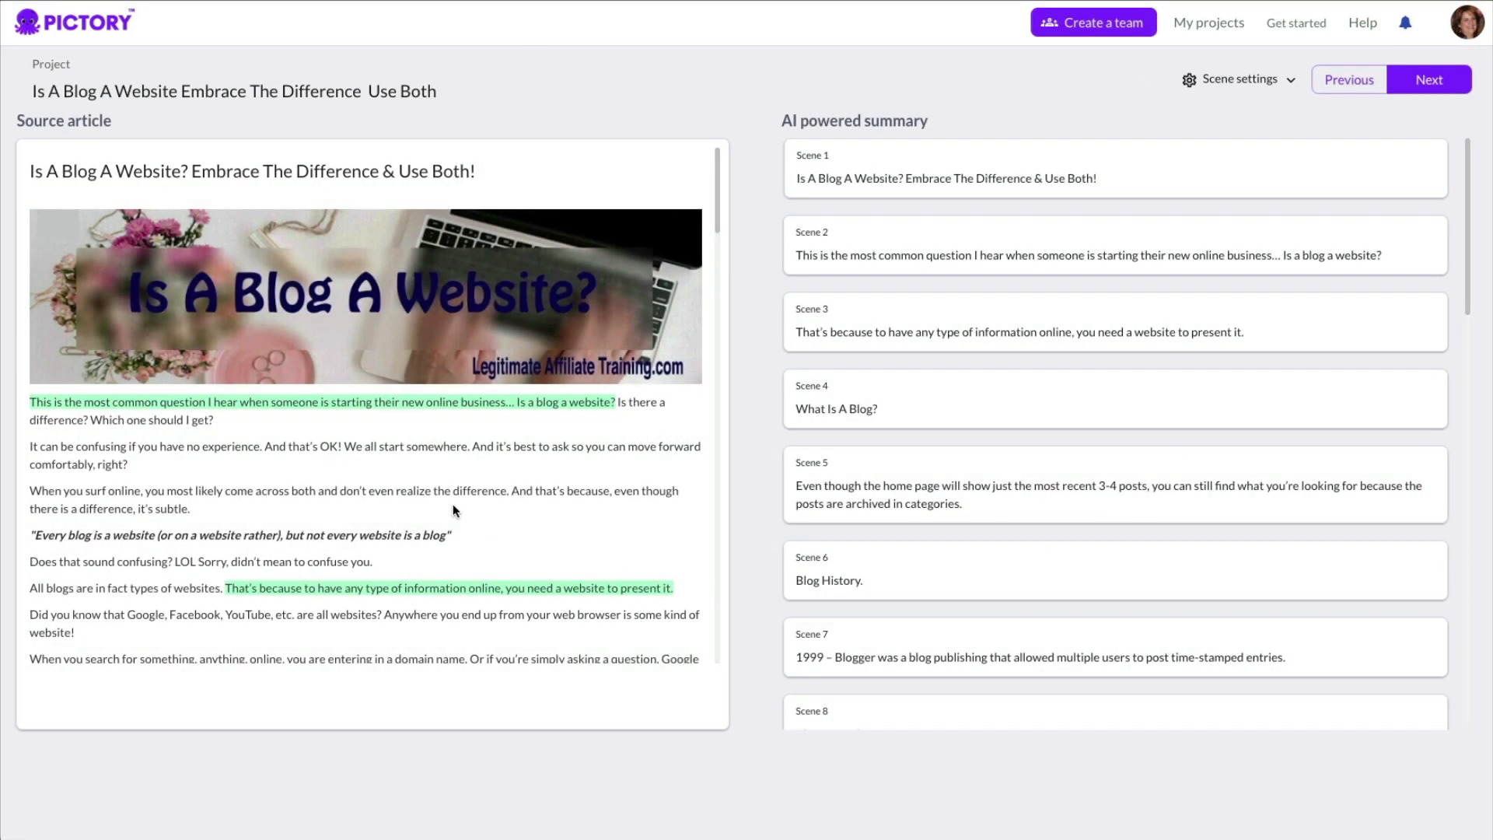
Review the source article against the AI-powered summary, and add the sentence "All blogs are in fact types of websites." as a scene.
{"action": "scroll", "coordinate": [491, 535], "scroll_direction": "down", "scroll_amount": 4}
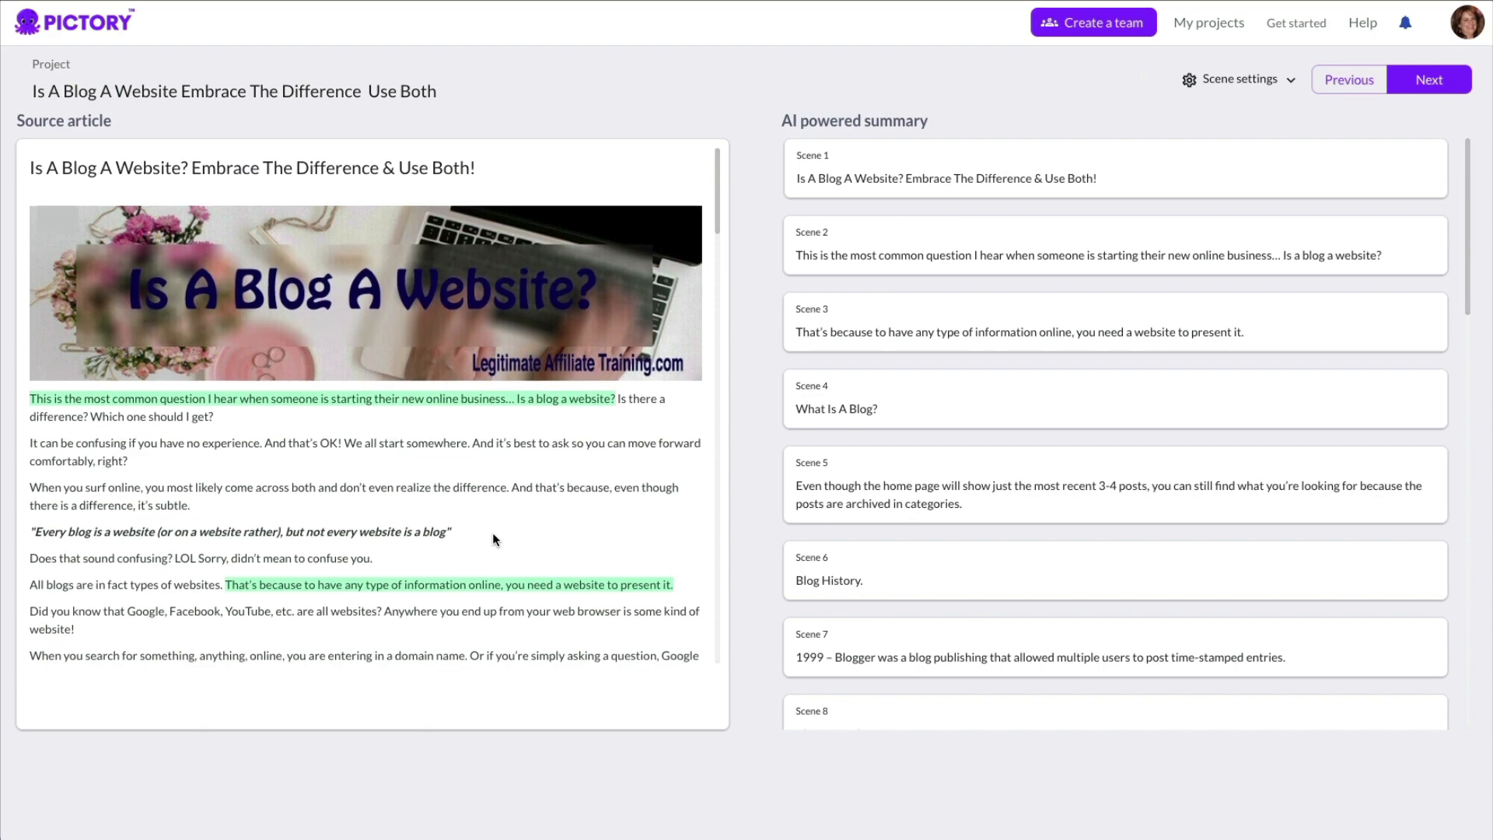
{"action": "scroll", "coordinate": [492, 539], "scroll_direction": "down", "scroll_amount": 6}
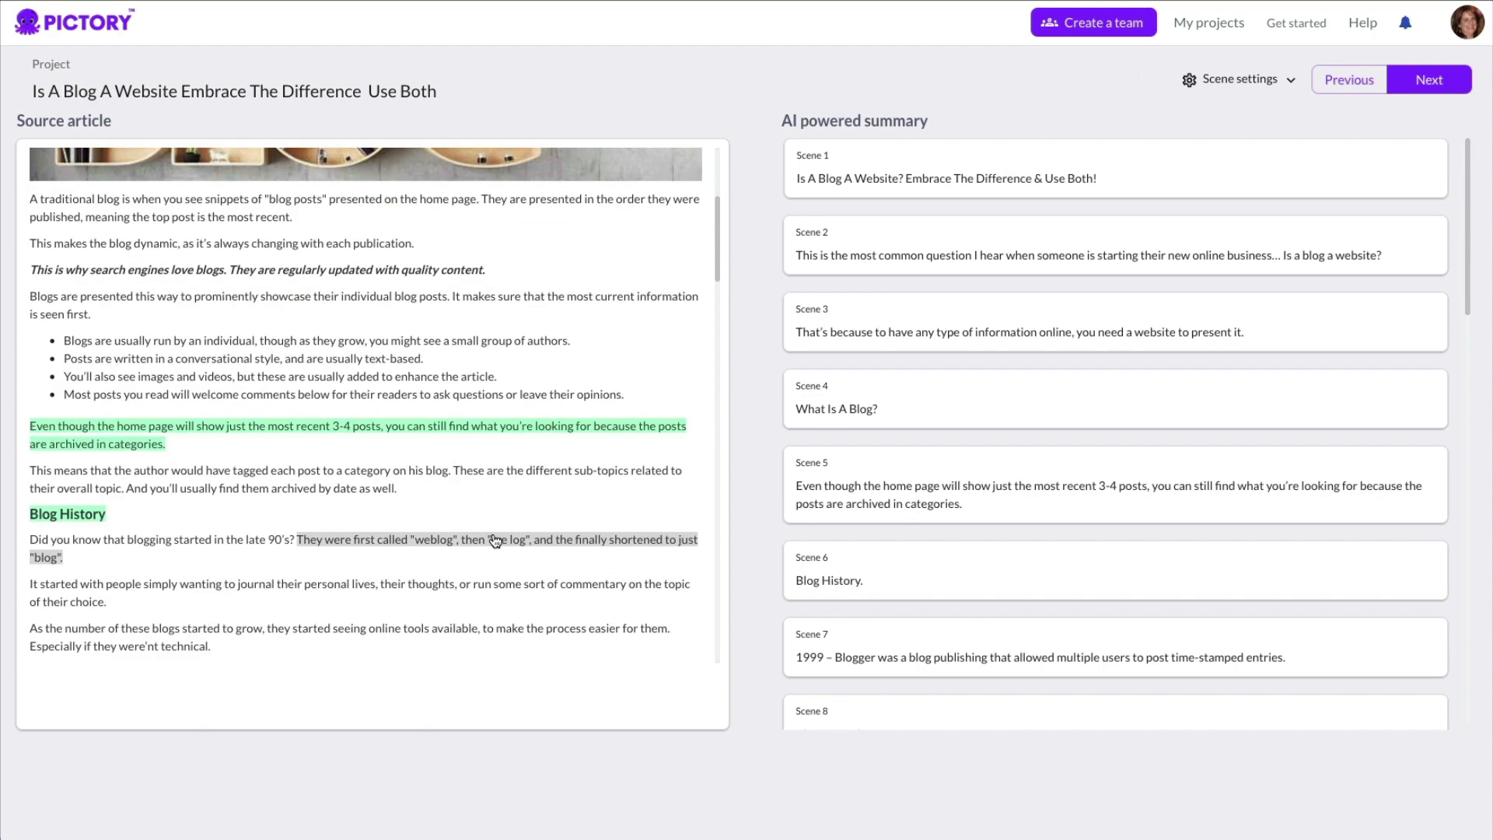
{"action": "scroll", "coordinate": [494, 541], "scroll_direction": "up", "scroll_amount": 10}
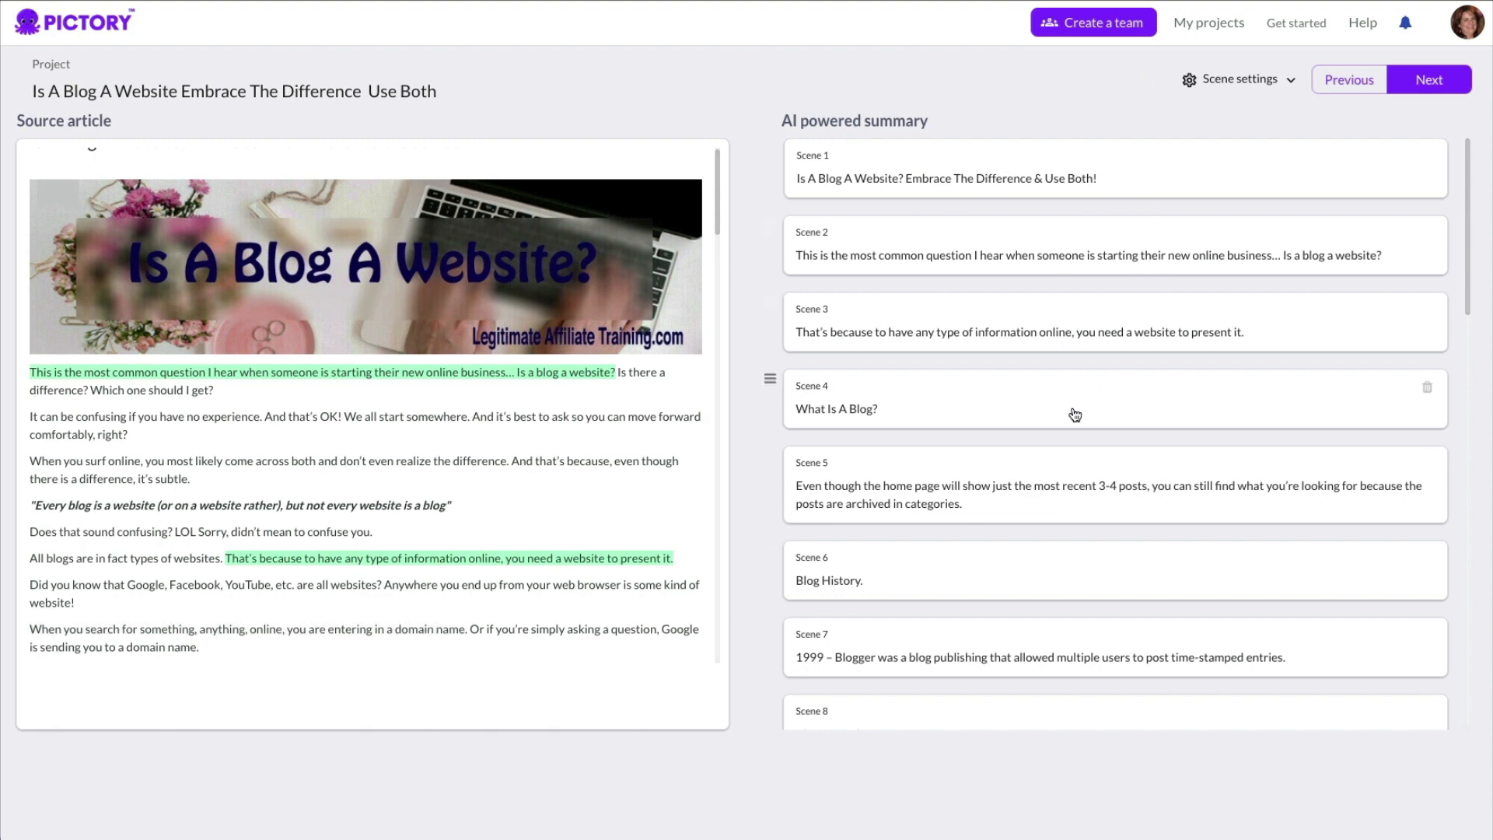
{"action": "scroll", "coordinate": [1086, 605], "scroll_direction": "down", "scroll_amount": 3}
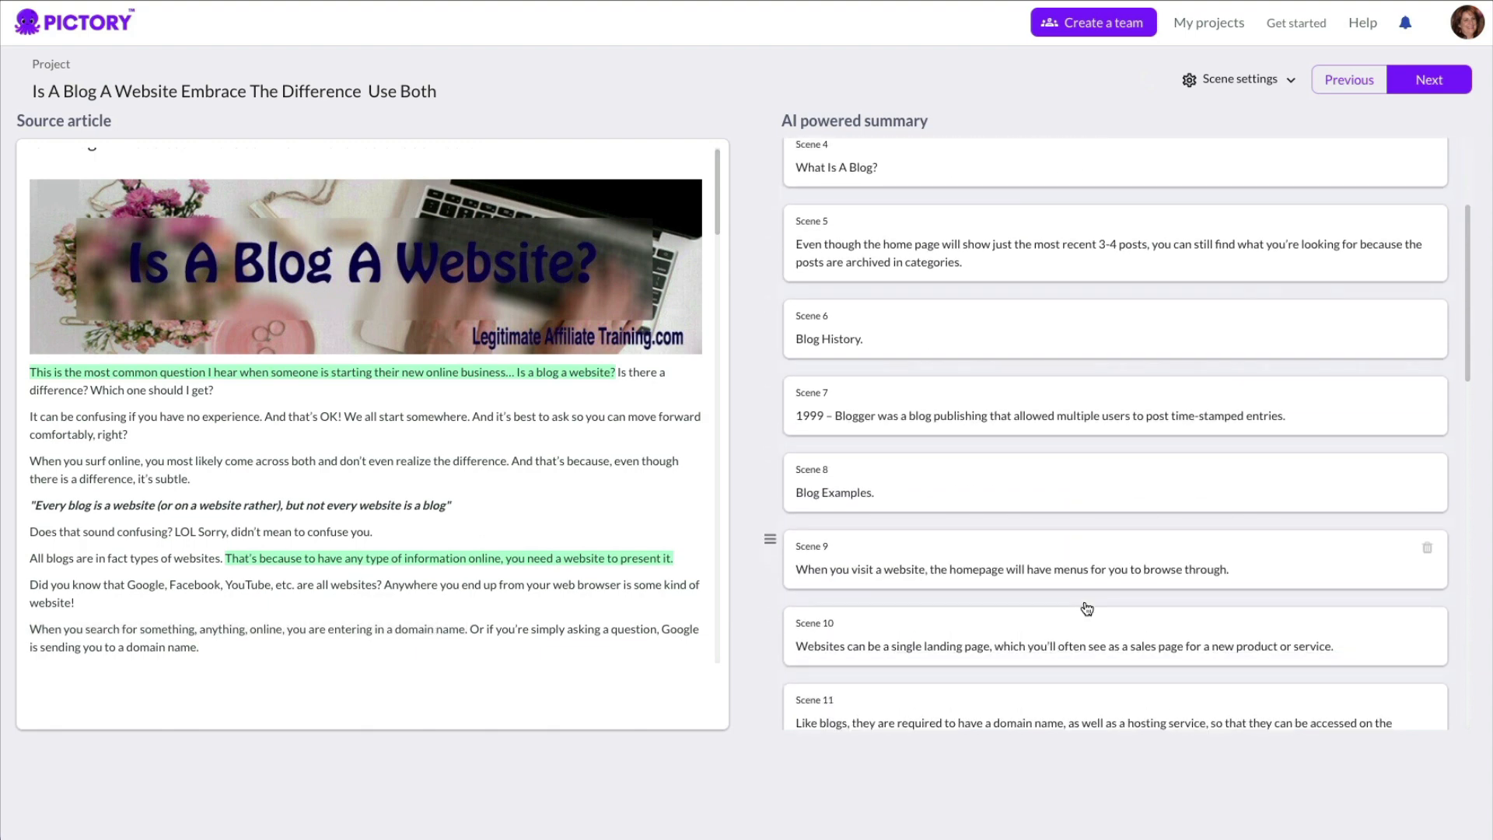
{"action": "scroll", "coordinate": [1087, 609], "scroll_direction": "down", "scroll_amount": 3}
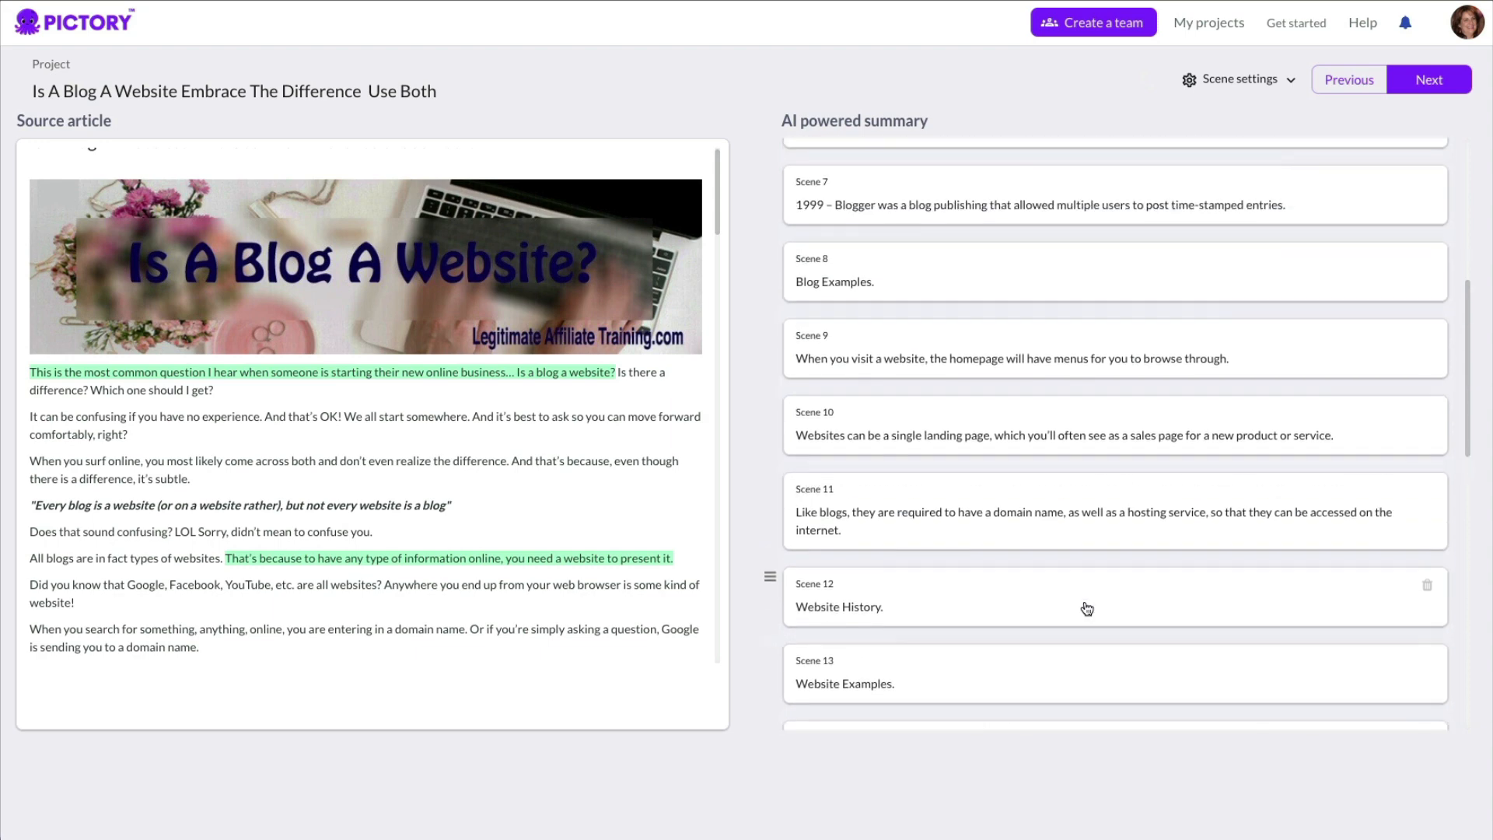
{"action": "scroll", "coordinate": [1087, 608], "scroll_direction": "up", "scroll_amount": 6}
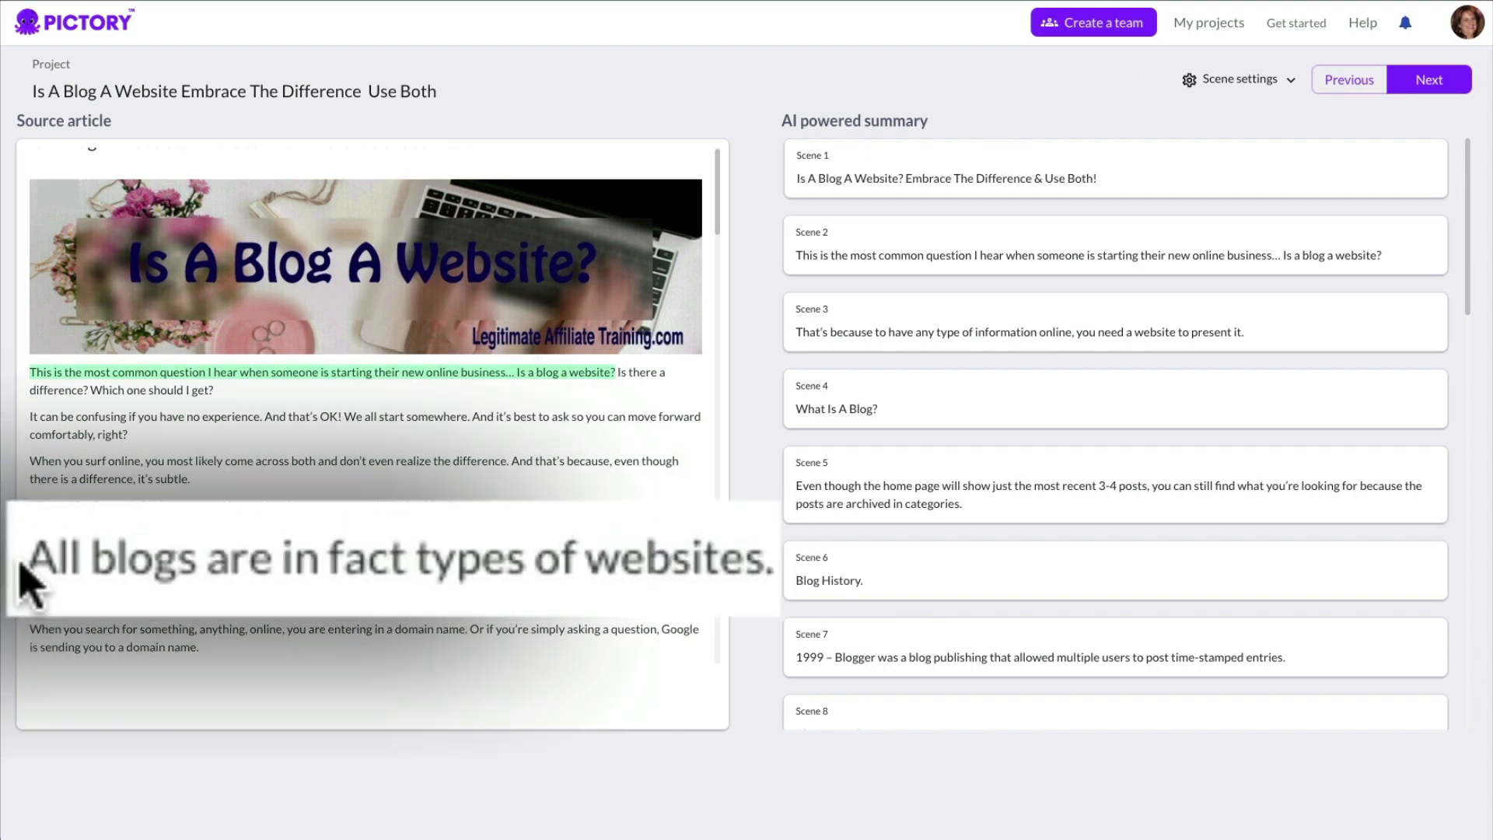
{"action": "left_click", "coordinate": [70, 558]}
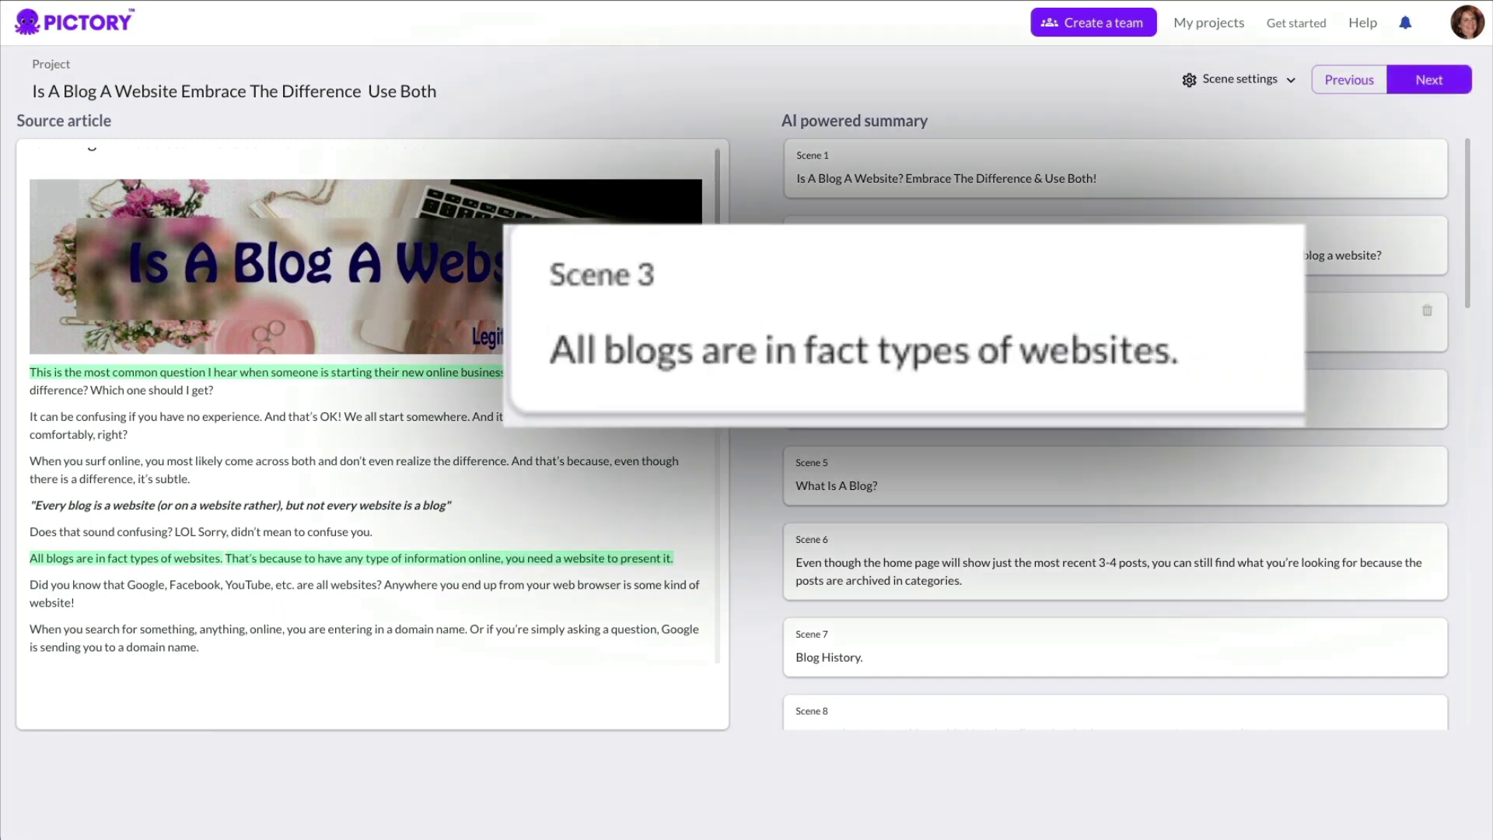
Check the rest of the article and its scenes, and continue with the Marketing template in 16:9.
{"action": "scroll", "coordinate": [558, 535], "scroll_direction": "down", "scroll_amount": 10}
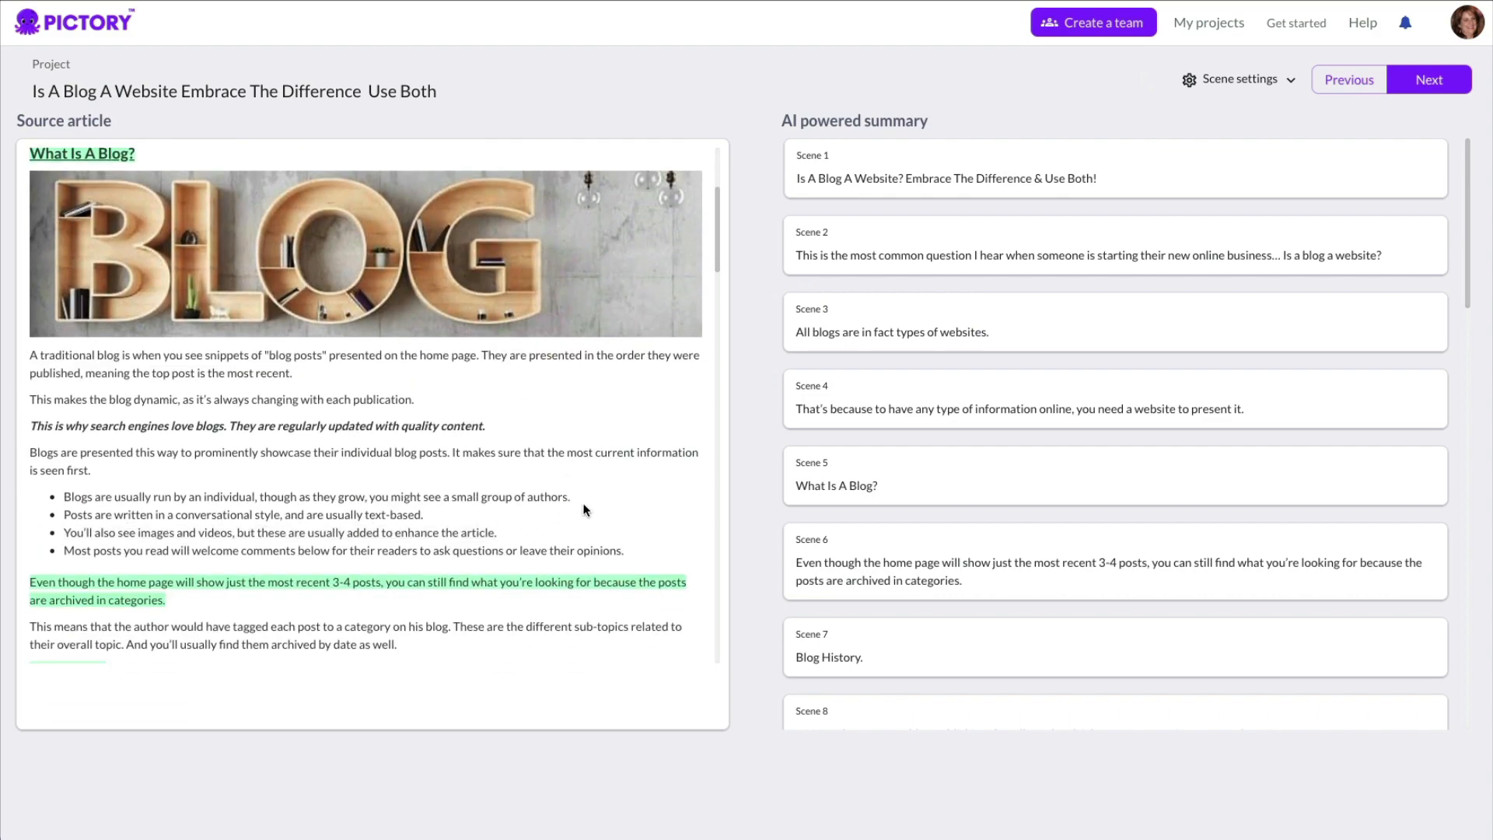
{"action": "scroll", "coordinate": [587, 508], "scroll_direction": "down", "scroll_amount": 1}
{"action": "scroll", "coordinate": [1053, 578], "scroll_direction": "down", "scroll_amount": 4}
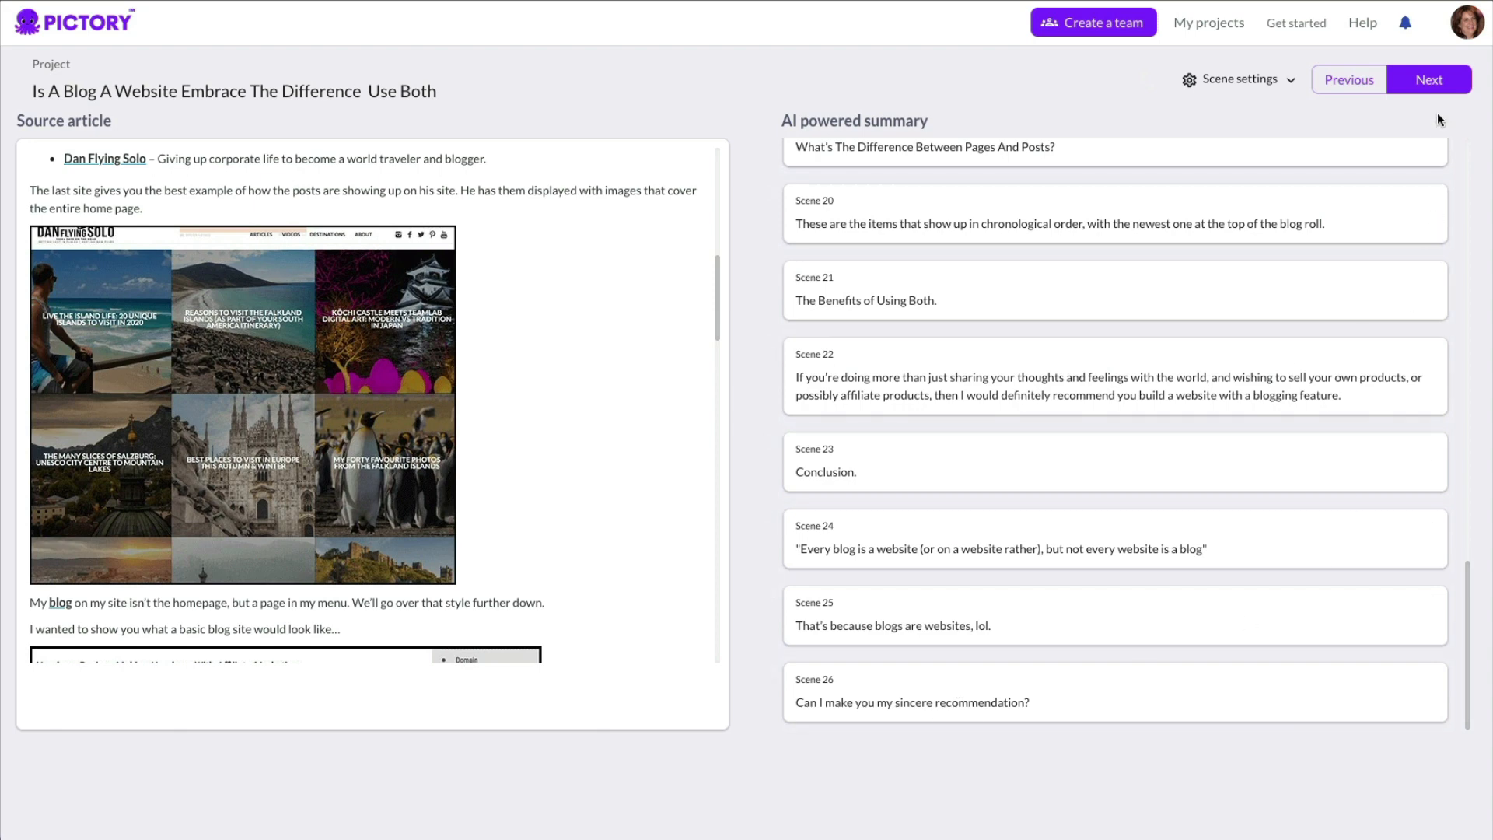
{"action": "left_click", "coordinate": [1426, 84]}
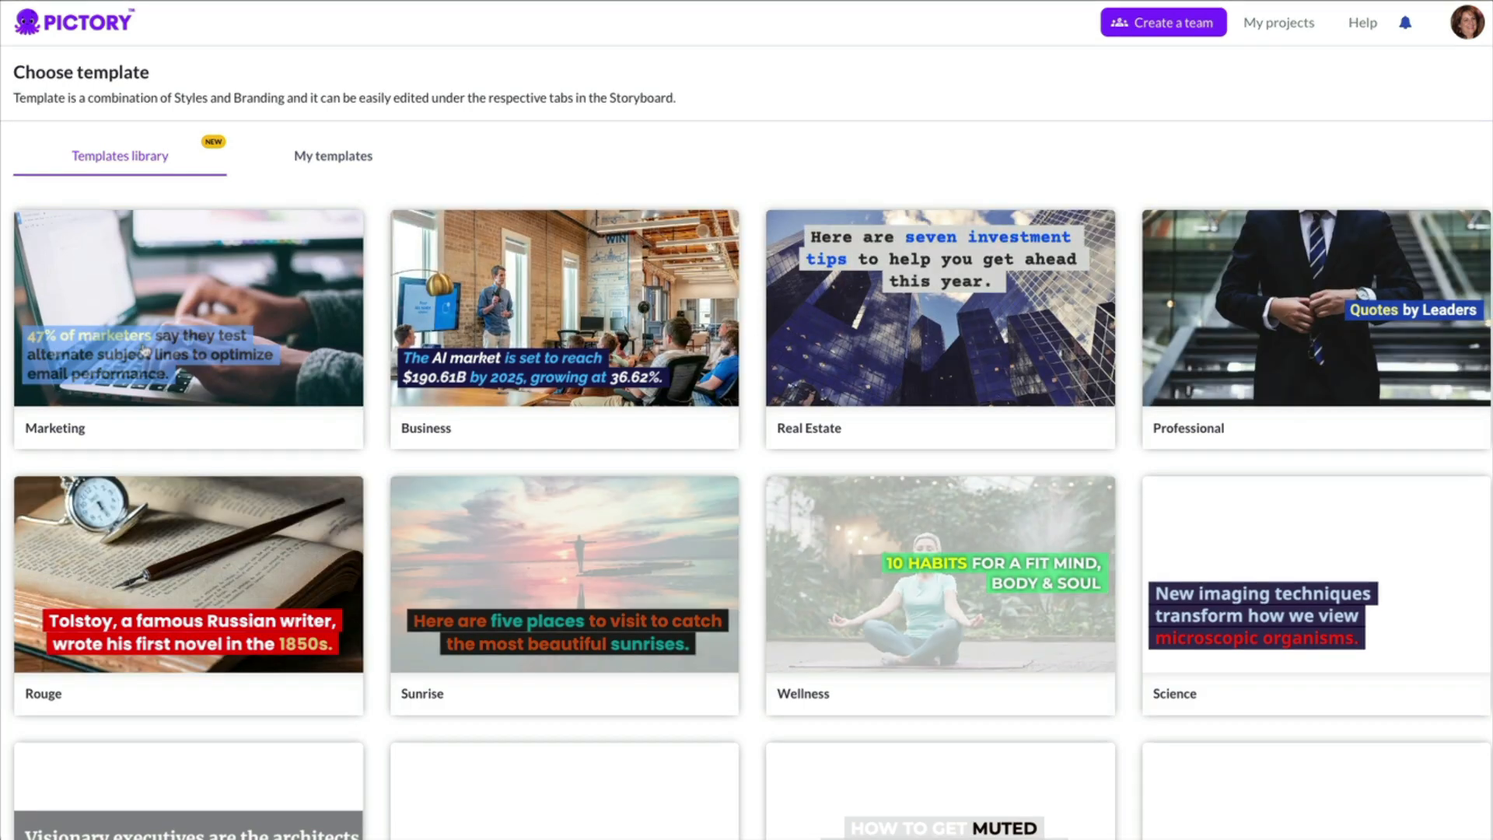
{"action": "mouse_move", "coordinate": [169, 344]}
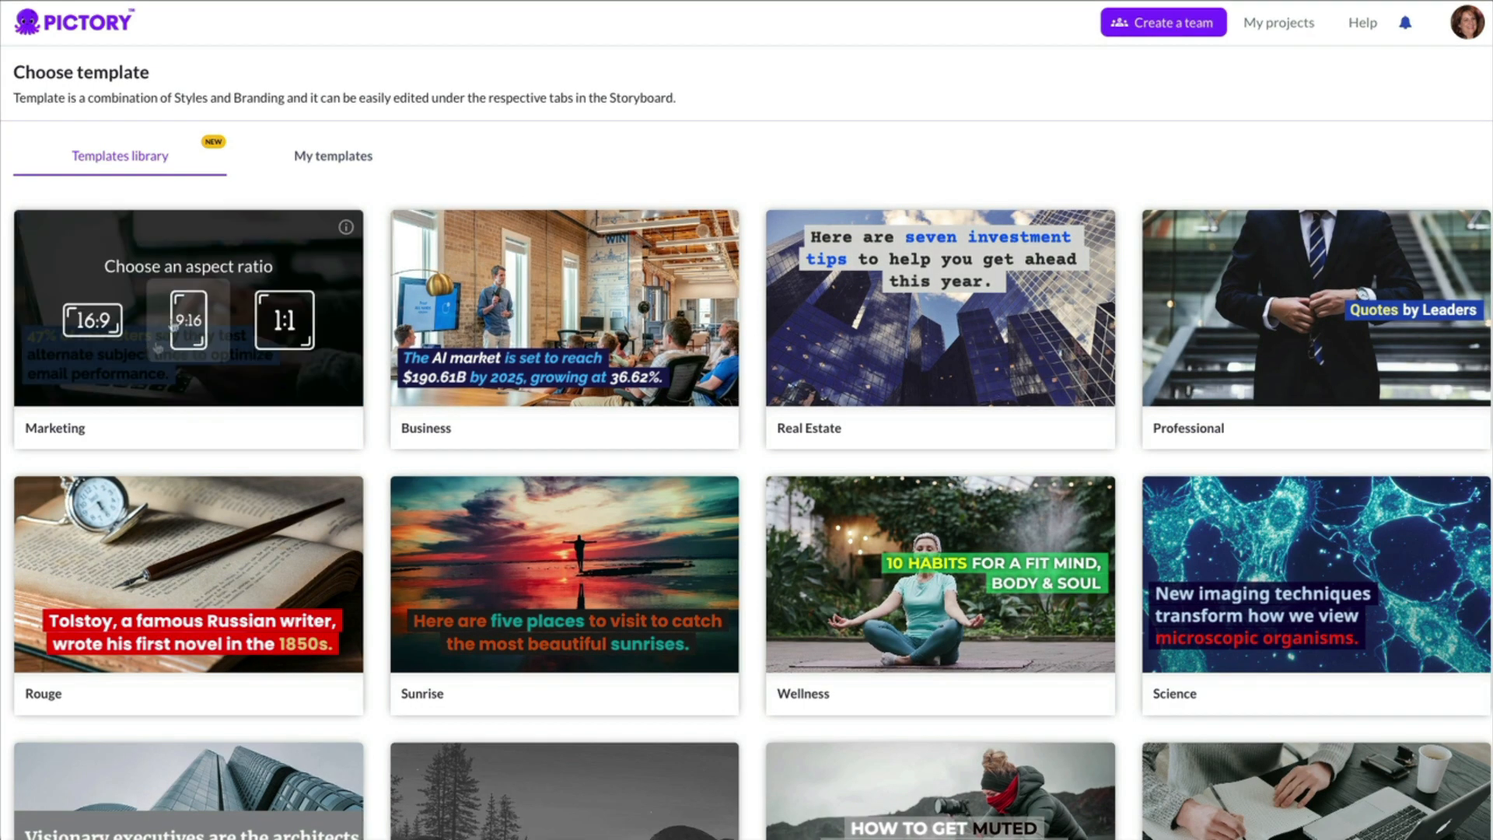
{"action": "left_click", "coordinate": [87, 325]}
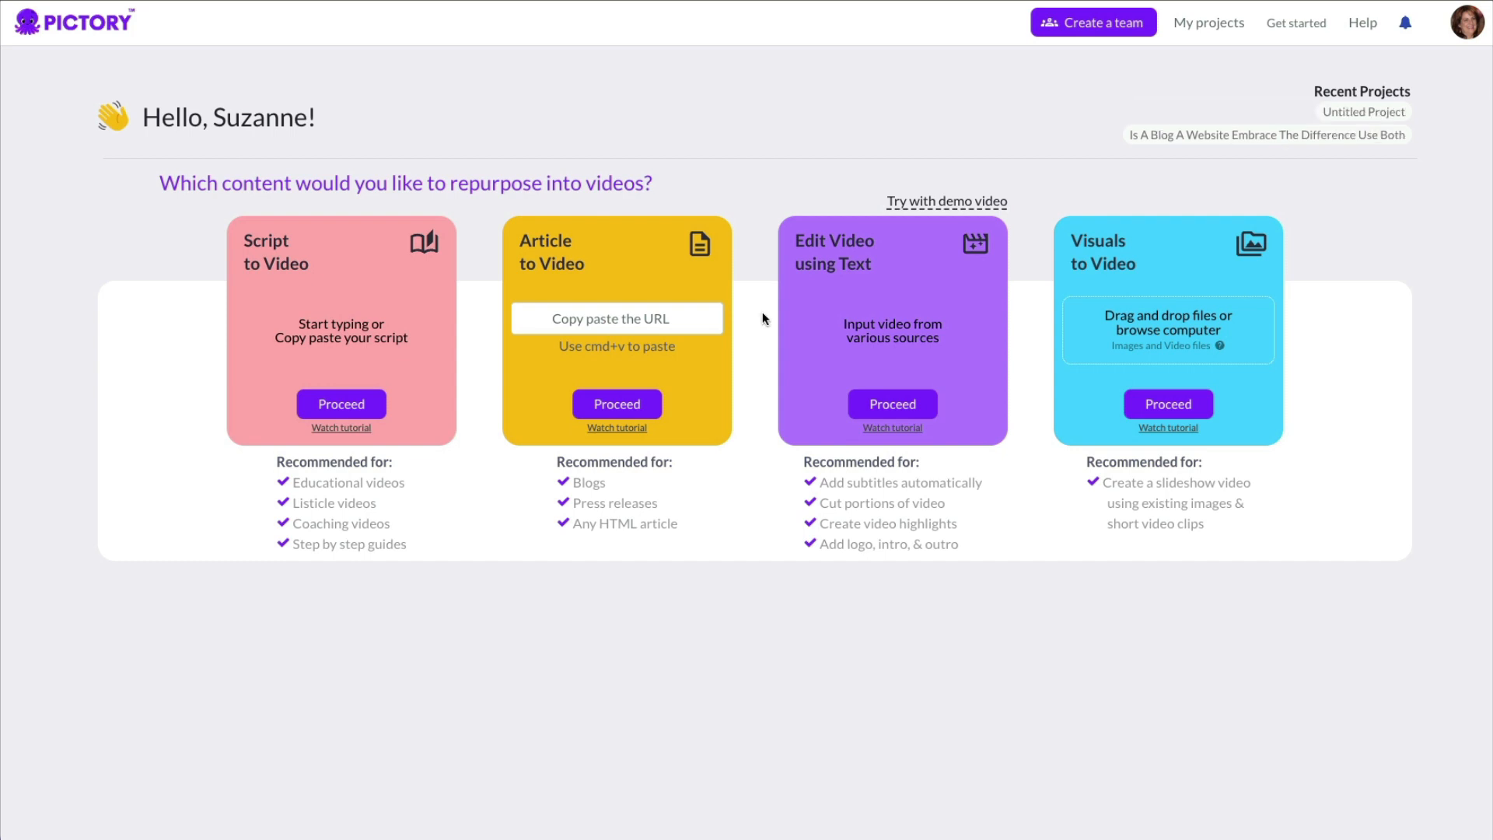
Start an Edit Video using Text project with the downloaded EntrepreneursJourney.mp4.
{"action": "left_click", "coordinate": [888, 406]}
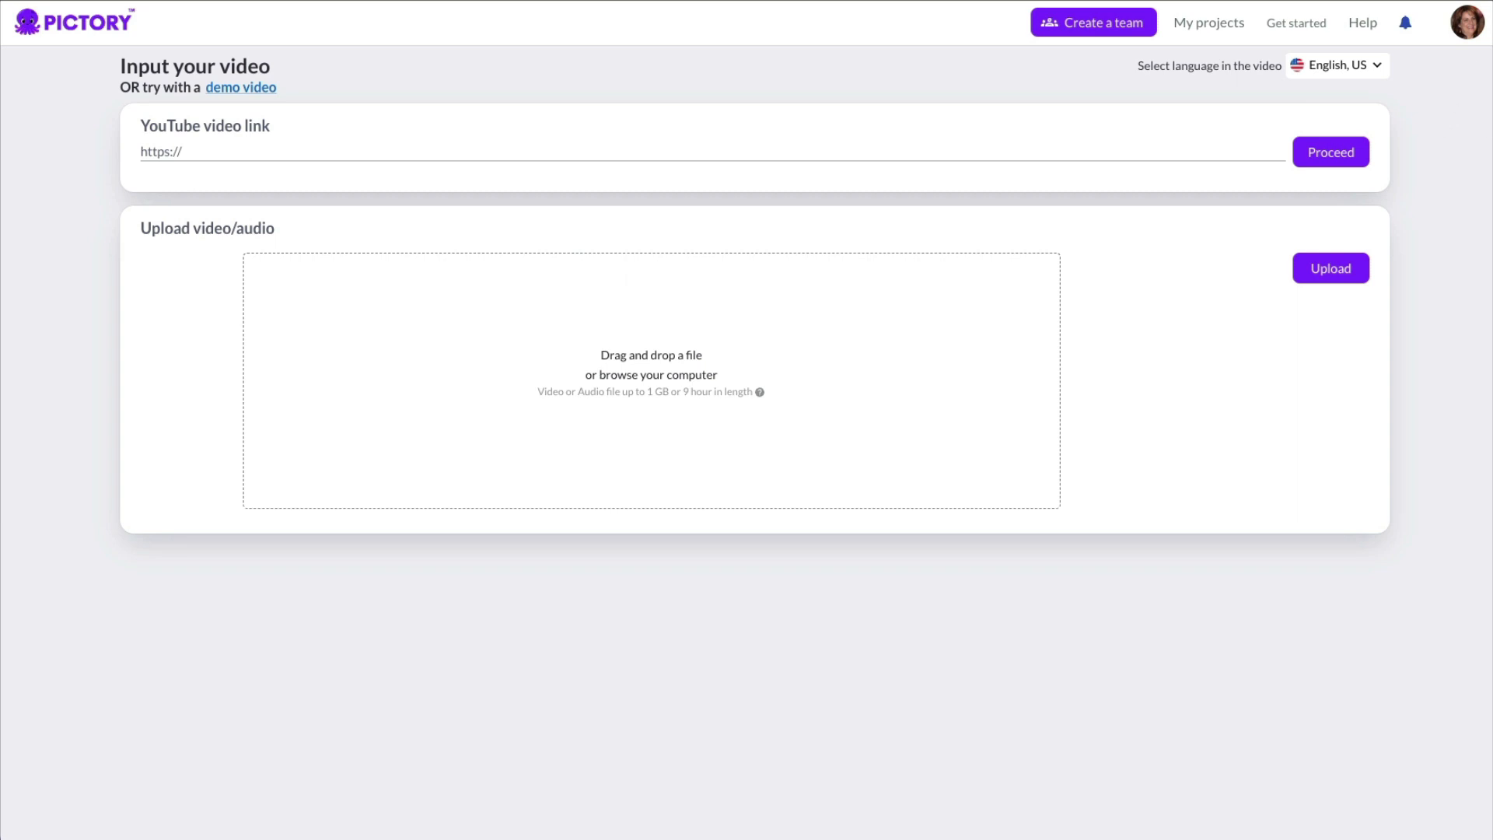
{"action": "left_click", "coordinate": [1409, 1]}
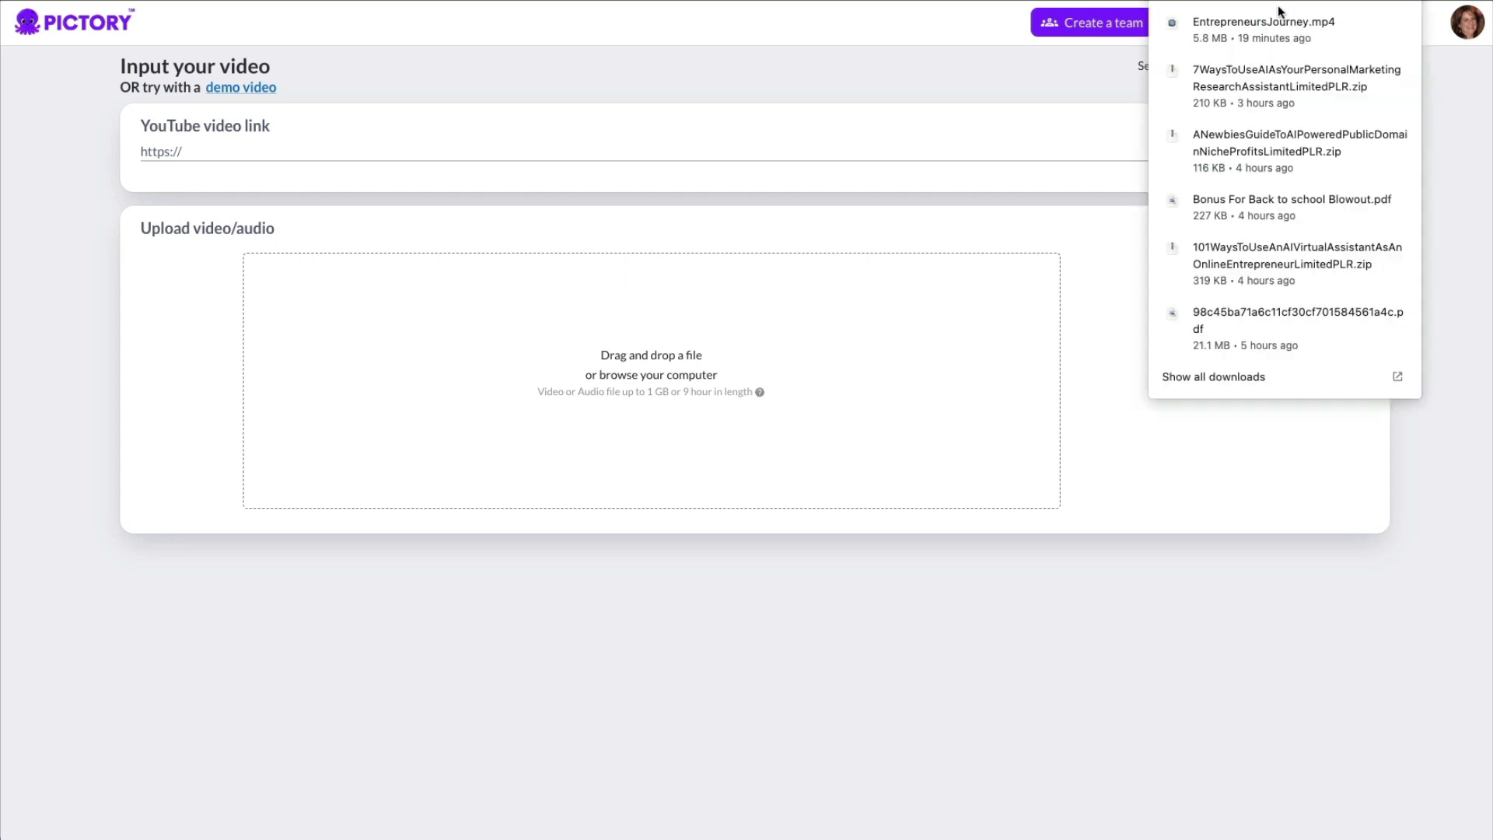
{"action": "left_click_drag", "start_coordinate": [969, 124], "coordinate": [597, 378]}
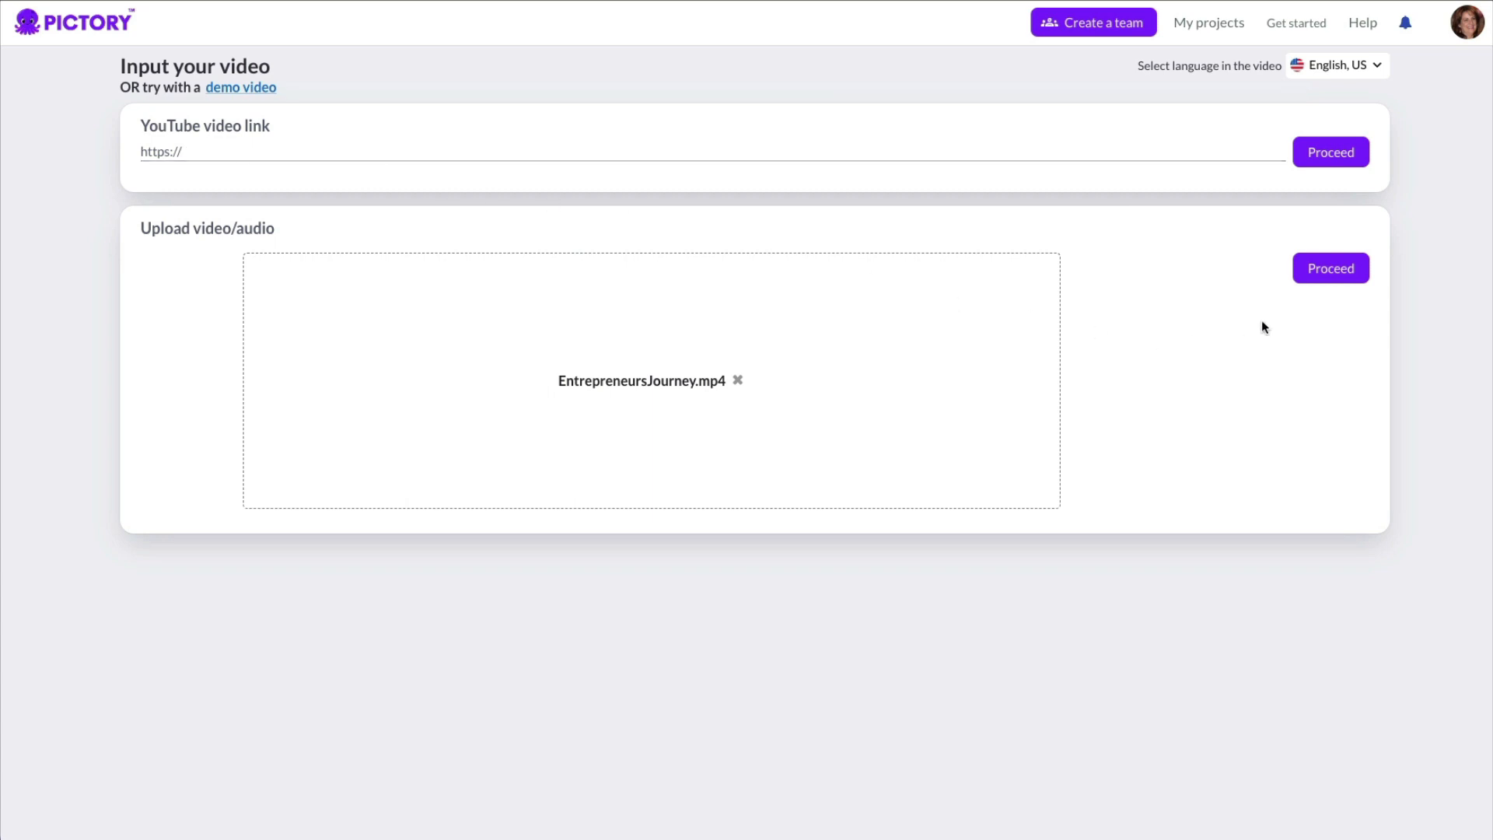
{"action": "left_click", "coordinate": [1325, 272]}
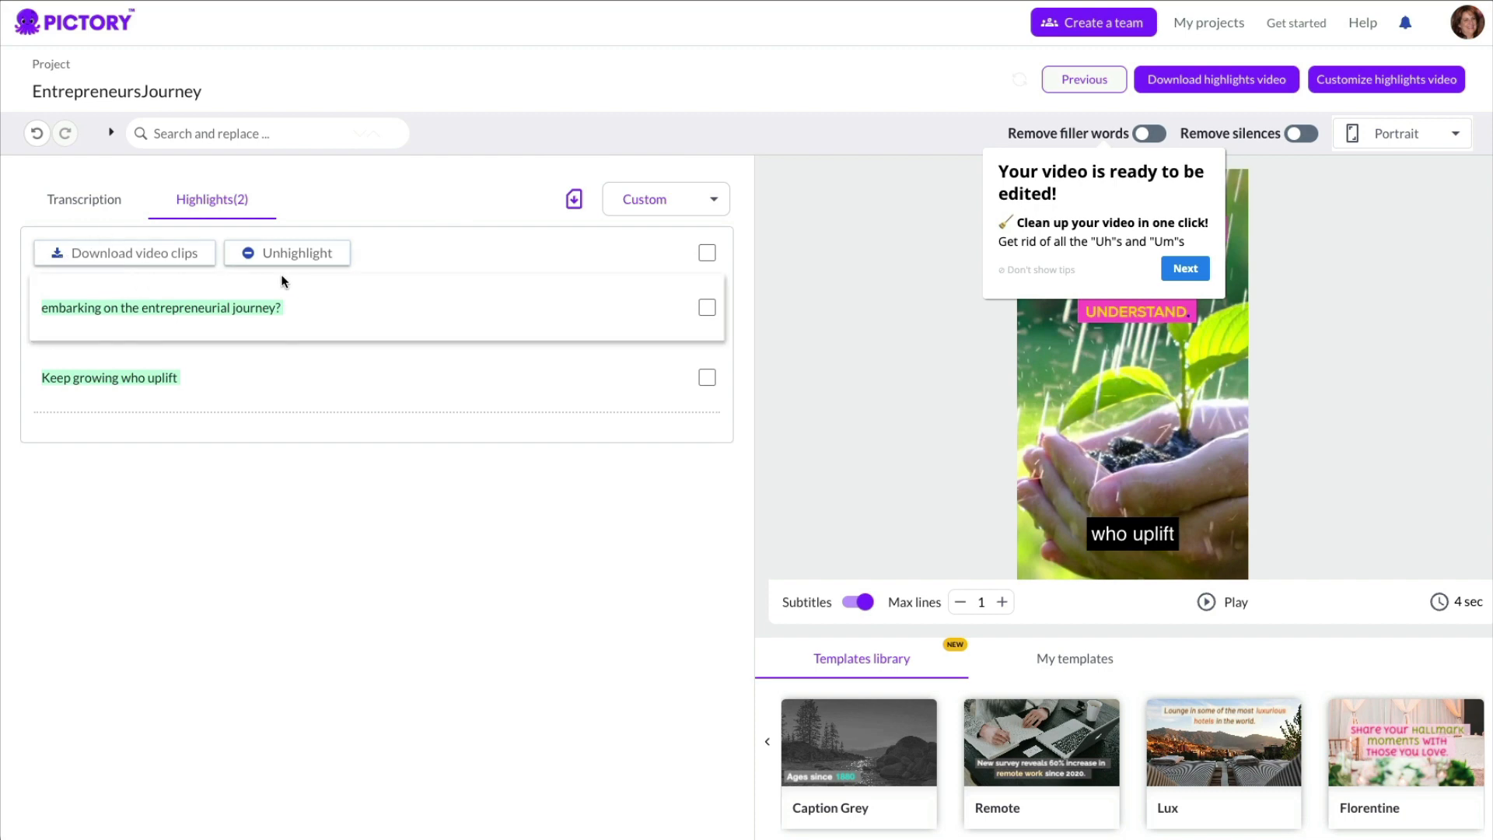
Go through the highlights and editing tips of the uploaded video, try to view its transcription, and return to the home page.
{"action": "mouse_move", "coordinate": [570, 207]}
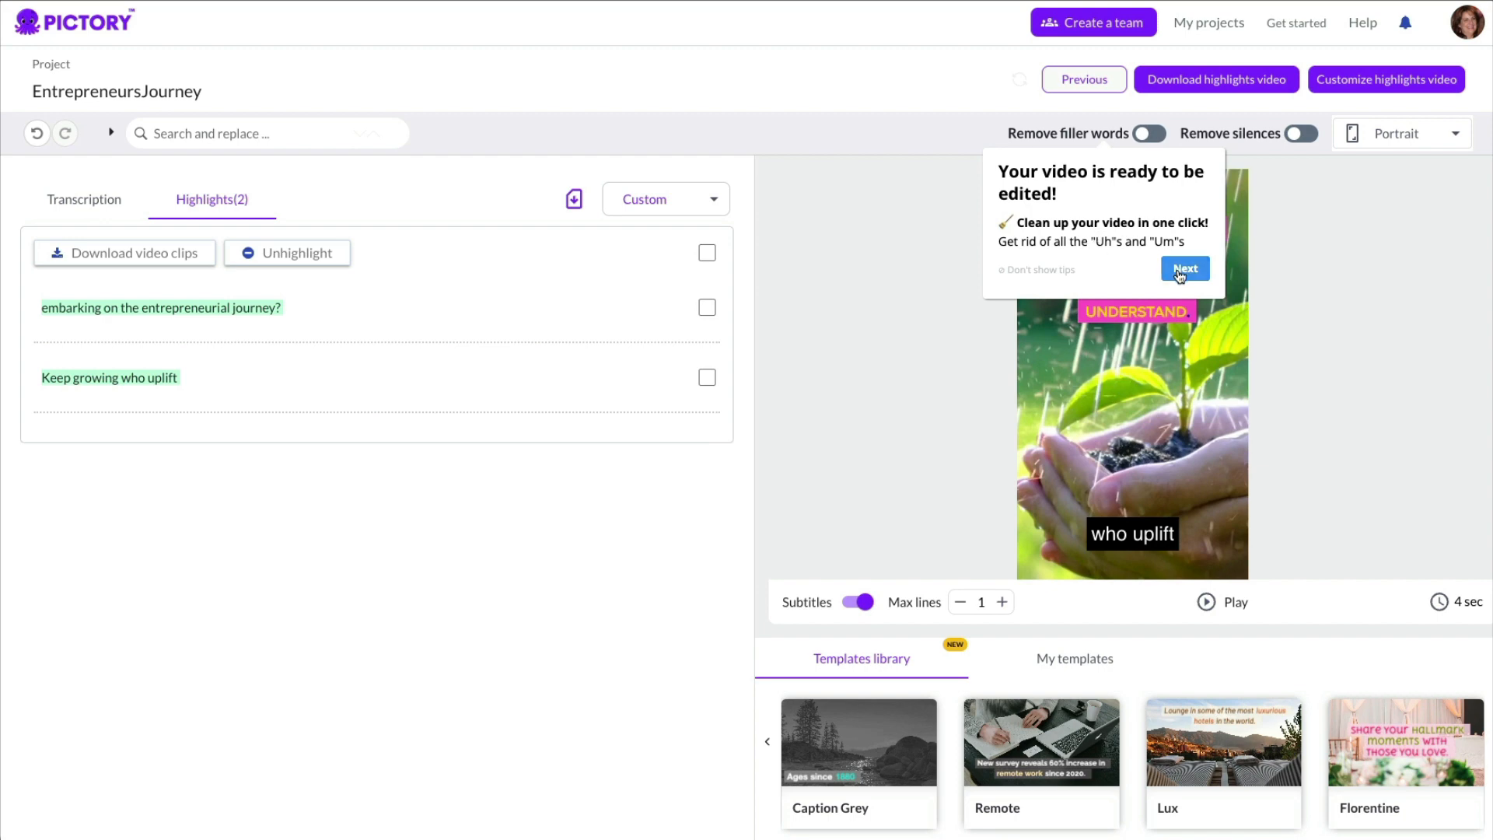
{"action": "left_click", "coordinate": [1183, 272]}
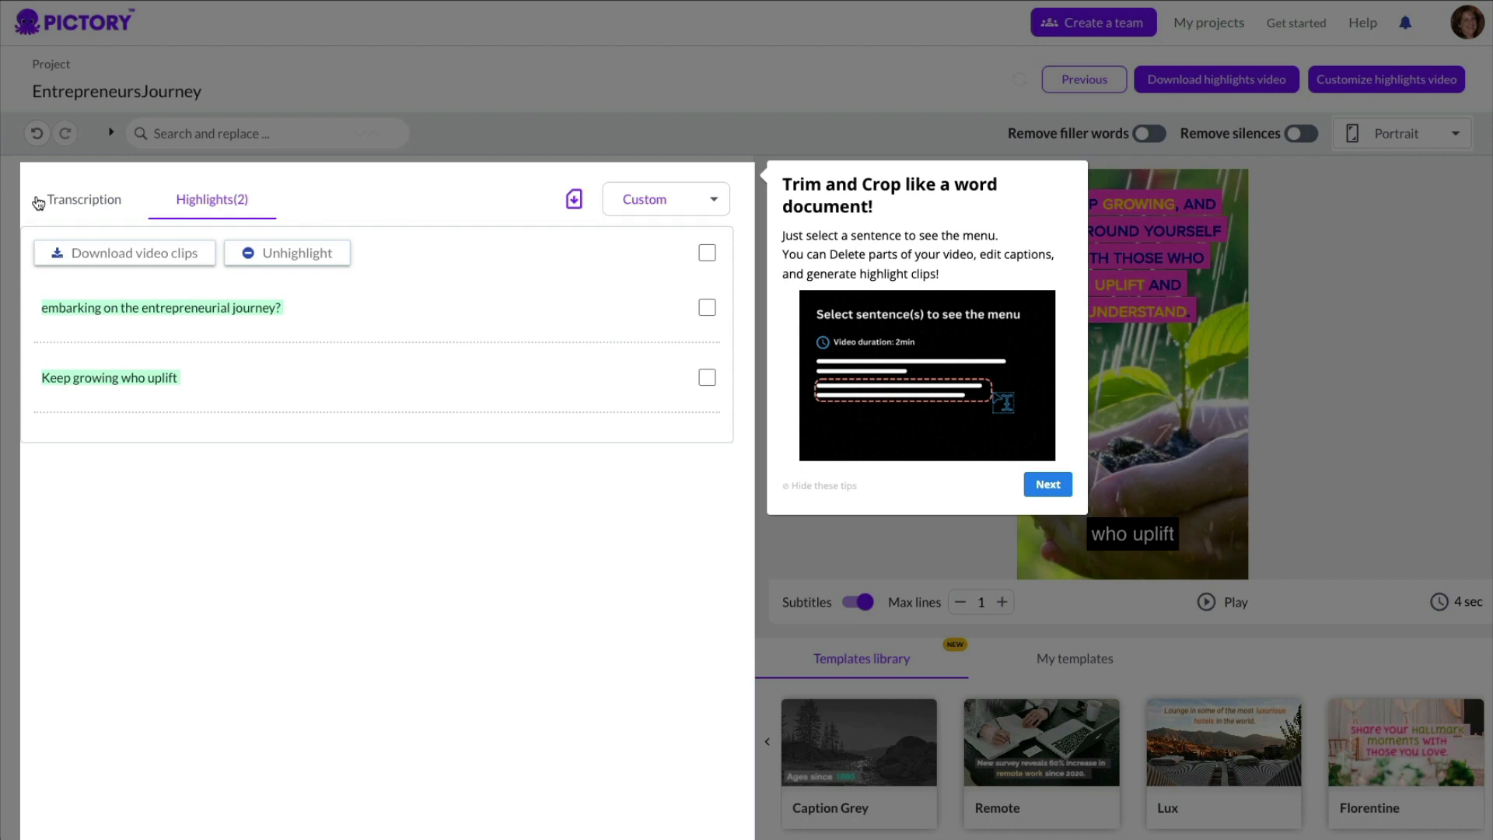
{"action": "left_click", "coordinate": [81, 204]}
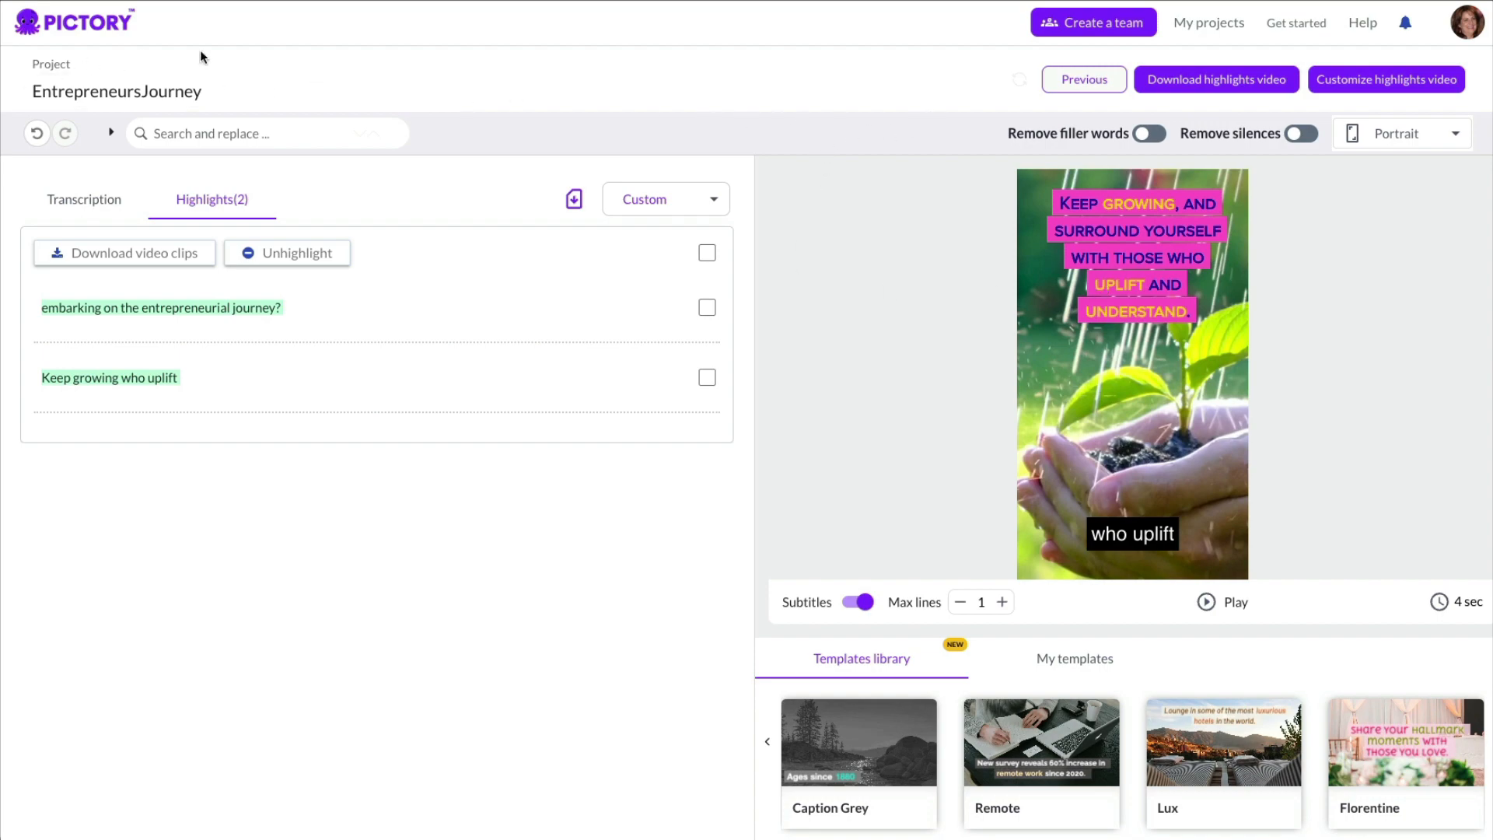
{"action": "left_click", "coordinate": [73, 30]}
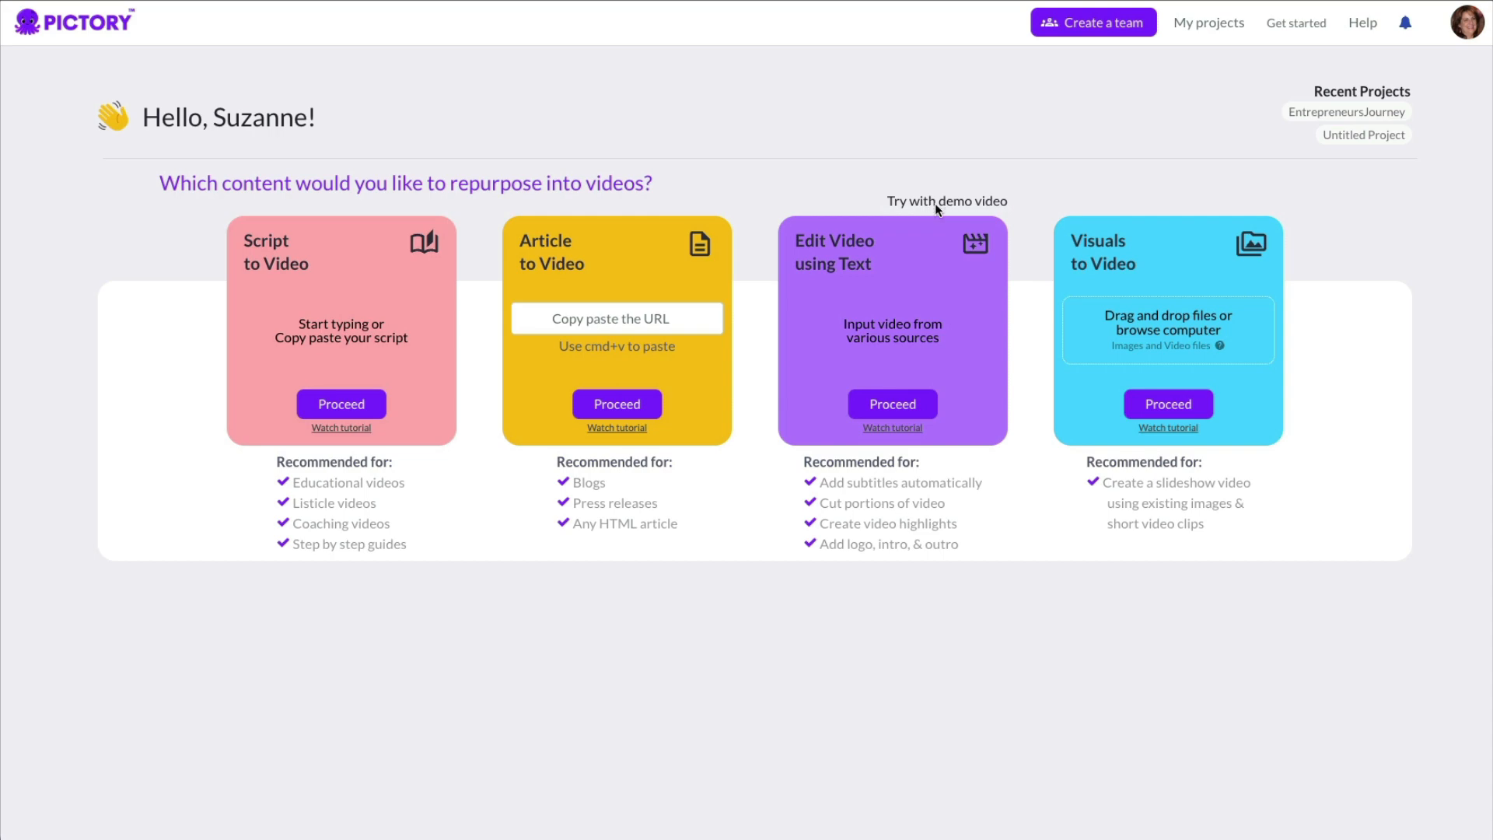
Open the demo video for text-based editing and look through its whole transcription.
{"action": "left_click", "coordinate": [935, 203]}
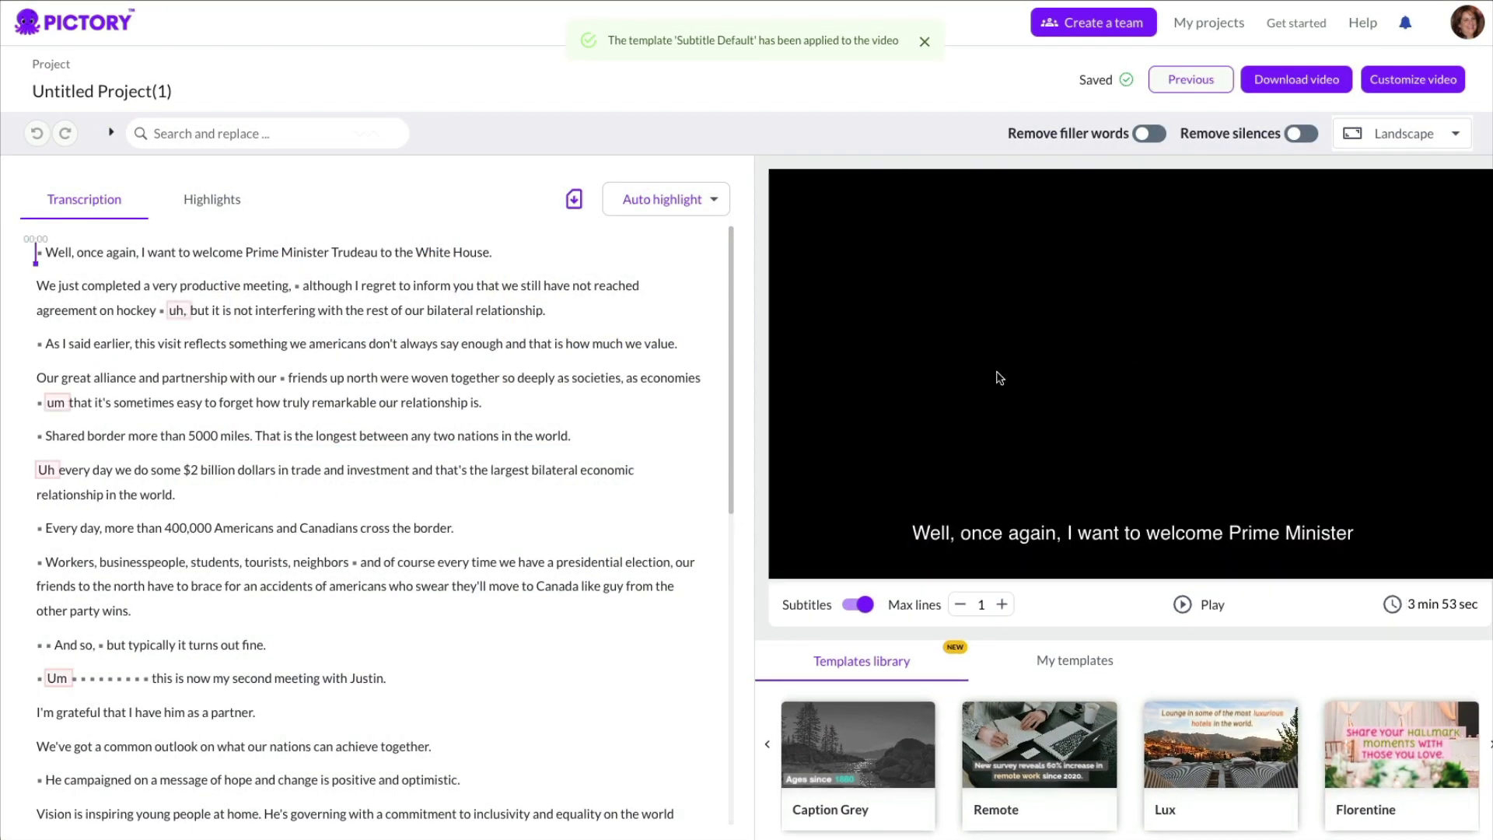
{"action": "scroll", "coordinate": [565, 692], "scroll_direction": "down", "scroll_amount": 5}
{"action": "scroll", "coordinate": [565, 692], "scroll_direction": "down", "scroll_amount": 4}
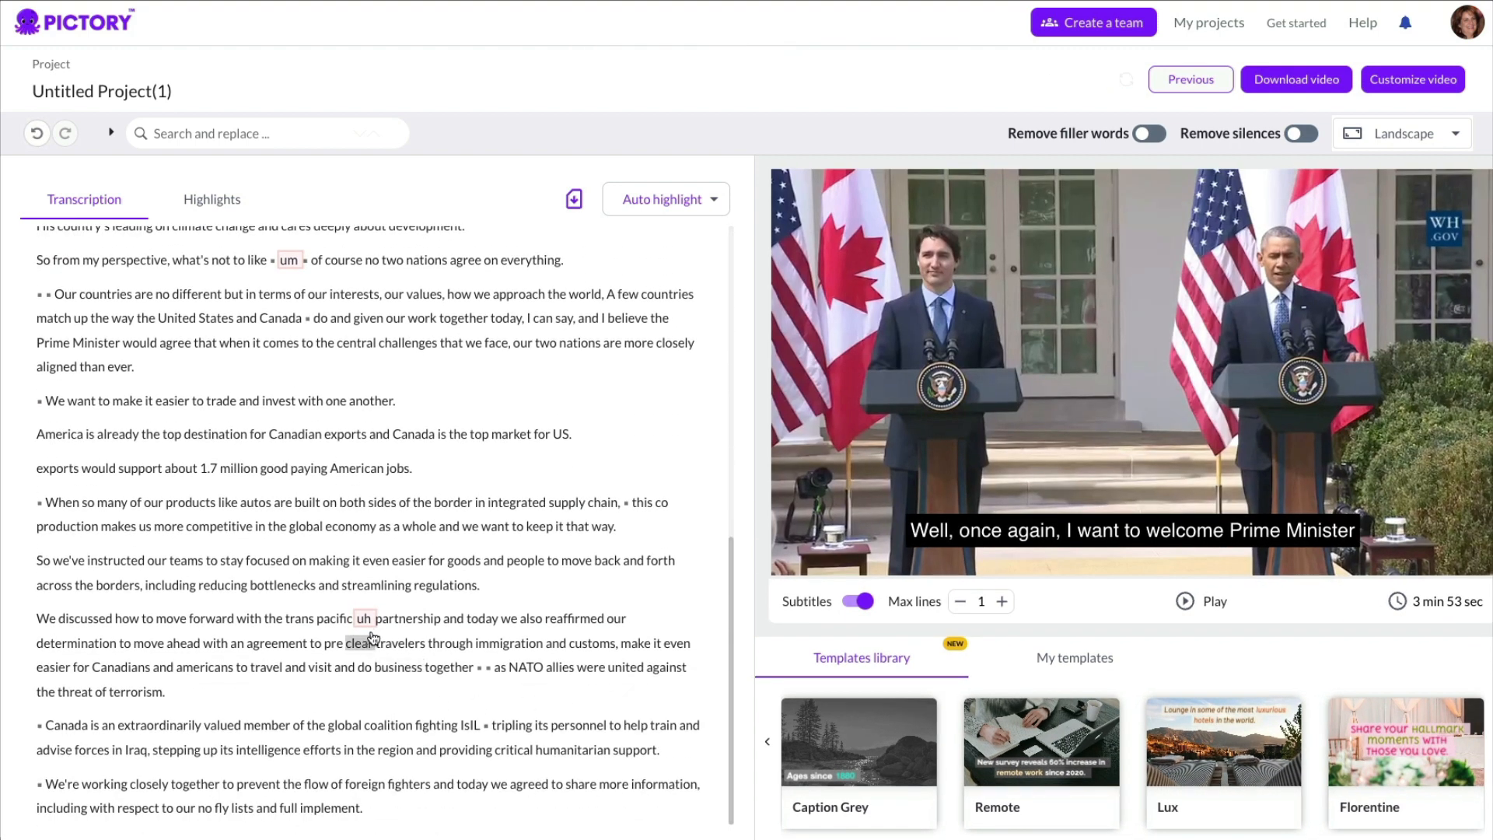
{"action": "scroll", "coordinate": [449, 572], "scroll_direction": "up", "scroll_amount": 3}
{"action": "scroll", "coordinate": [449, 573], "scroll_direction": "up", "scroll_amount": 6}
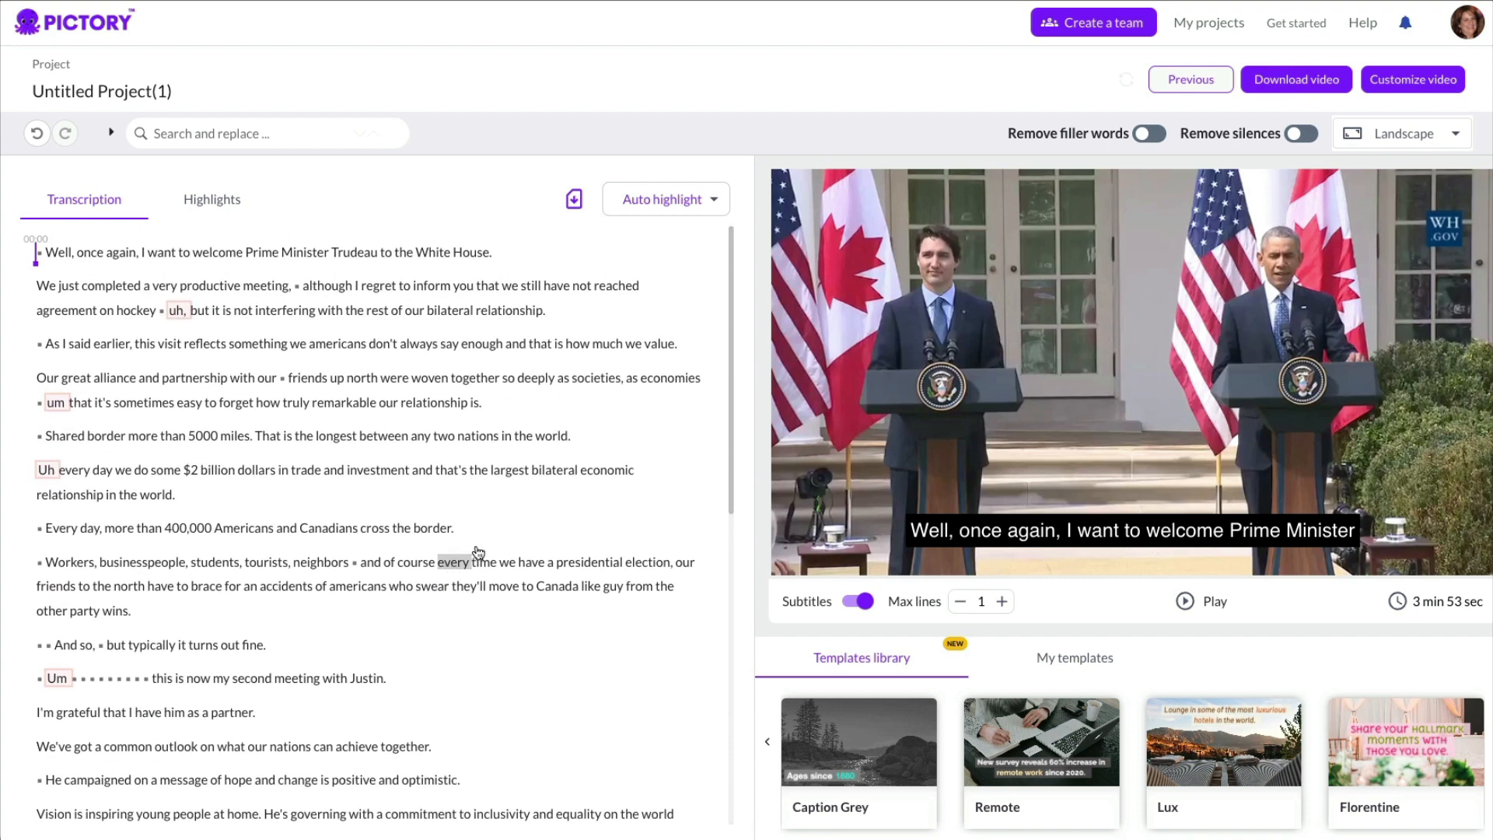
Remove the filler words and all silences of more than 2 seconds from the demo video.
{"action": "left_click", "coordinate": [1150, 134]}
{"action": "scroll", "coordinate": [545, 517], "scroll_direction": "down", "scroll_amount": 6}
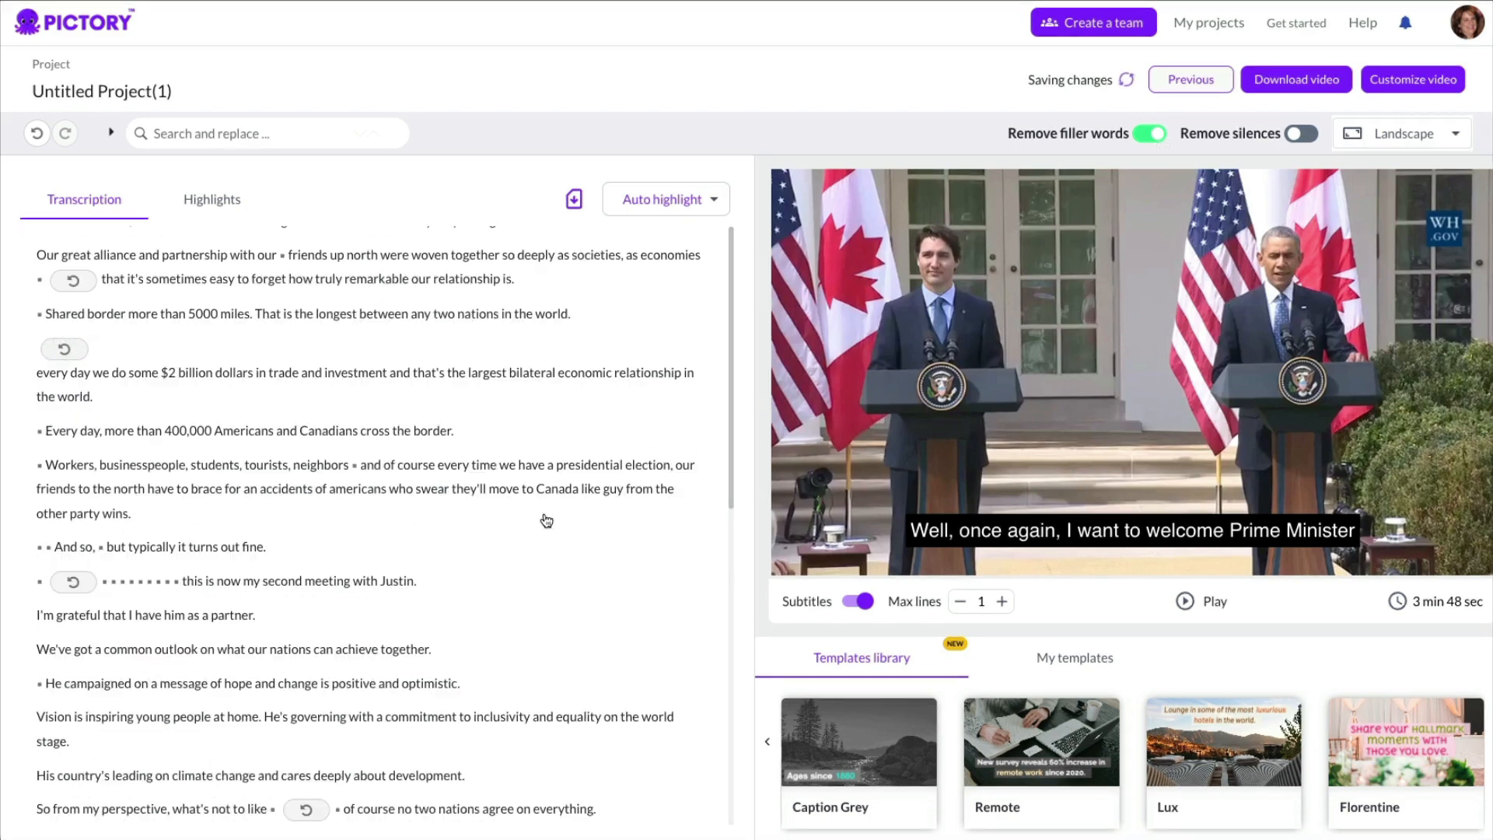
{"action": "scroll", "coordinate": [546, 521], "scroll_direction": "down", "scroll_amount": 3}
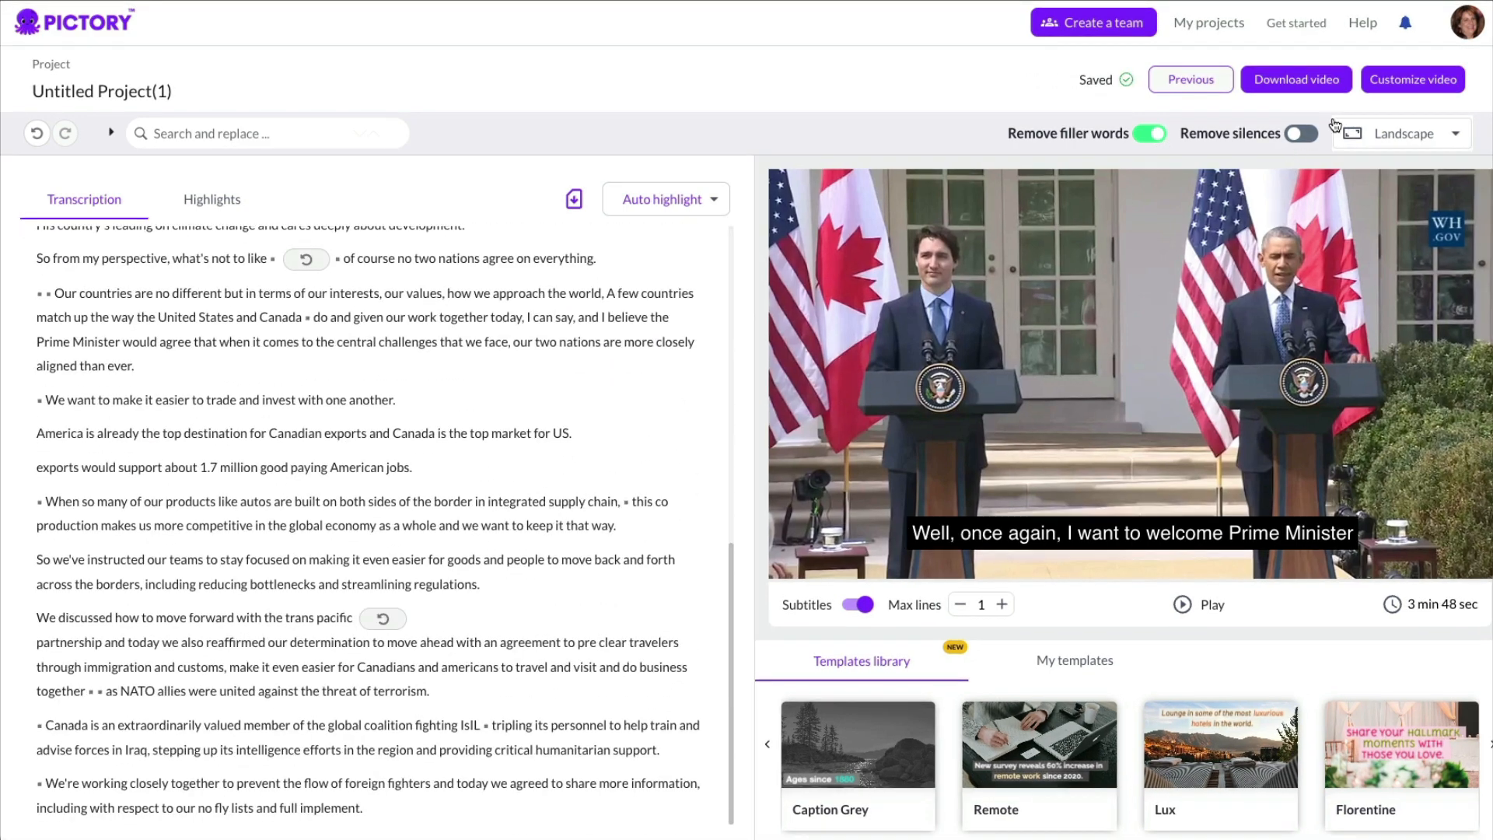
{"action": "left_click", "coordinate": [1310, 141]}
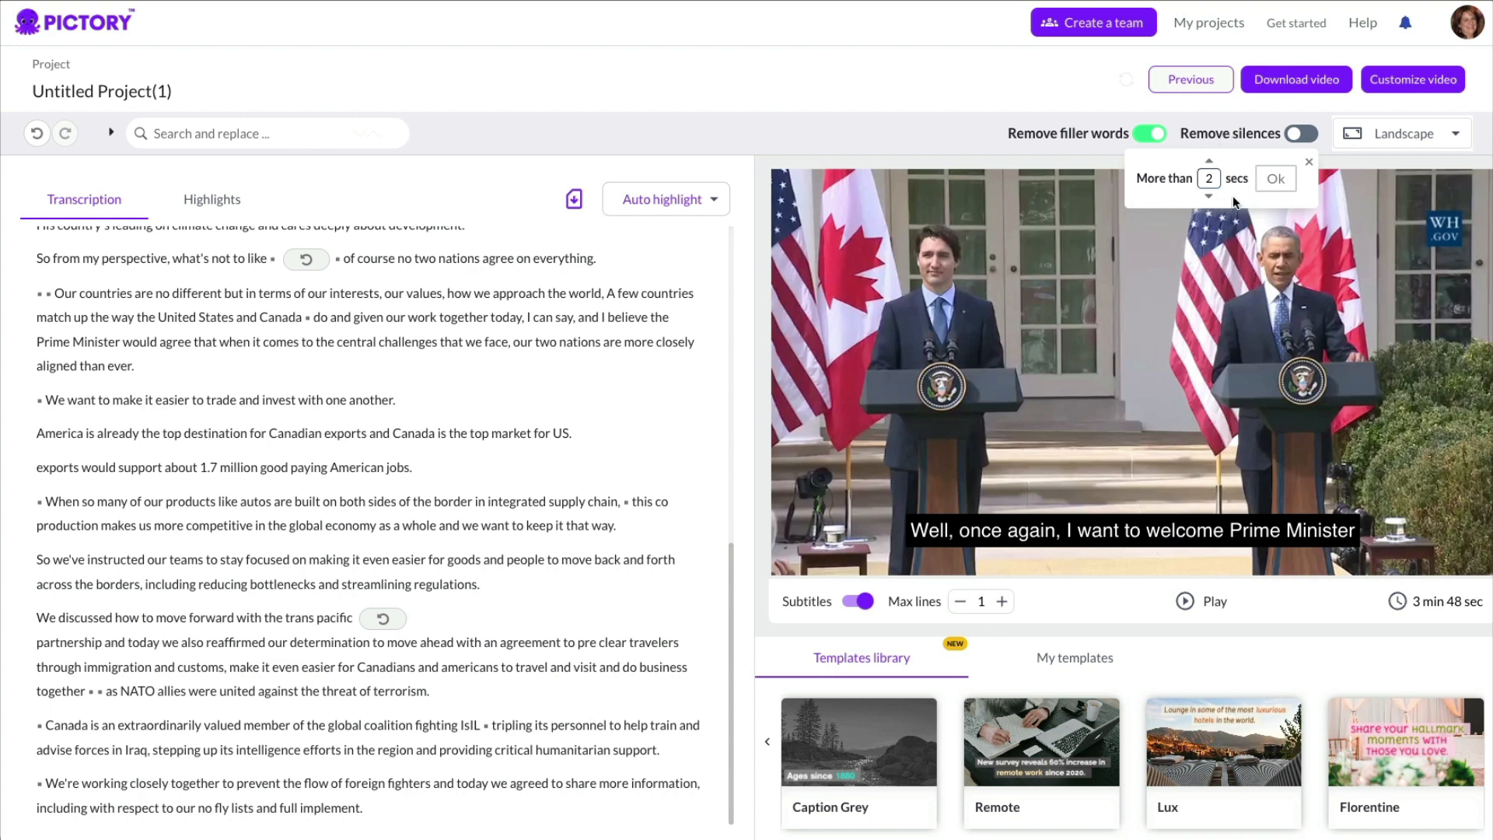
{"action": "left_click", "coordinate": [1275, 180]}
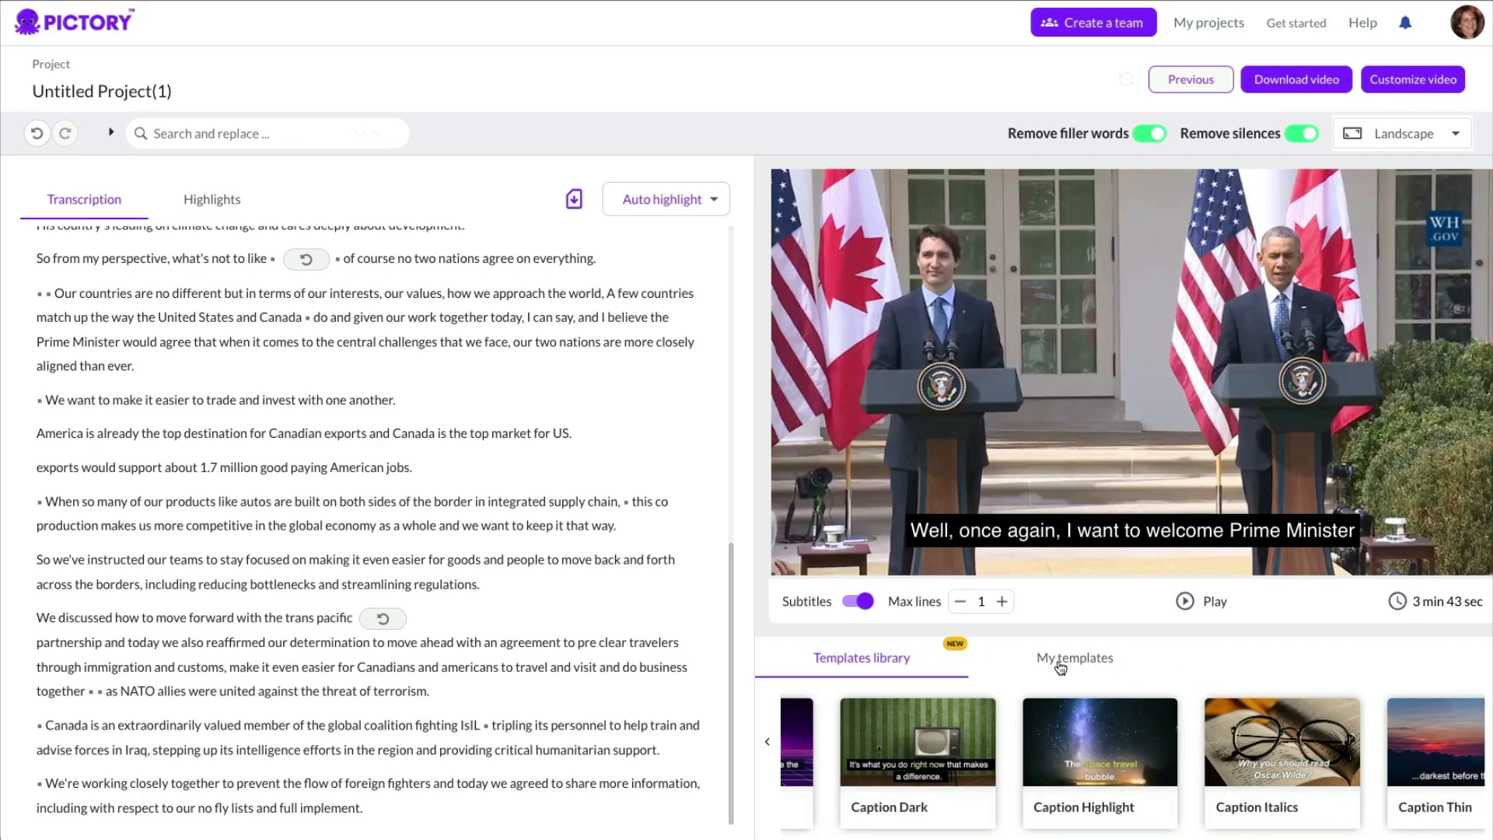
Set the demo video's aspect ratio to Portrait 9:16.
{"action": "left_click", "coordinate": [1453, 134]}
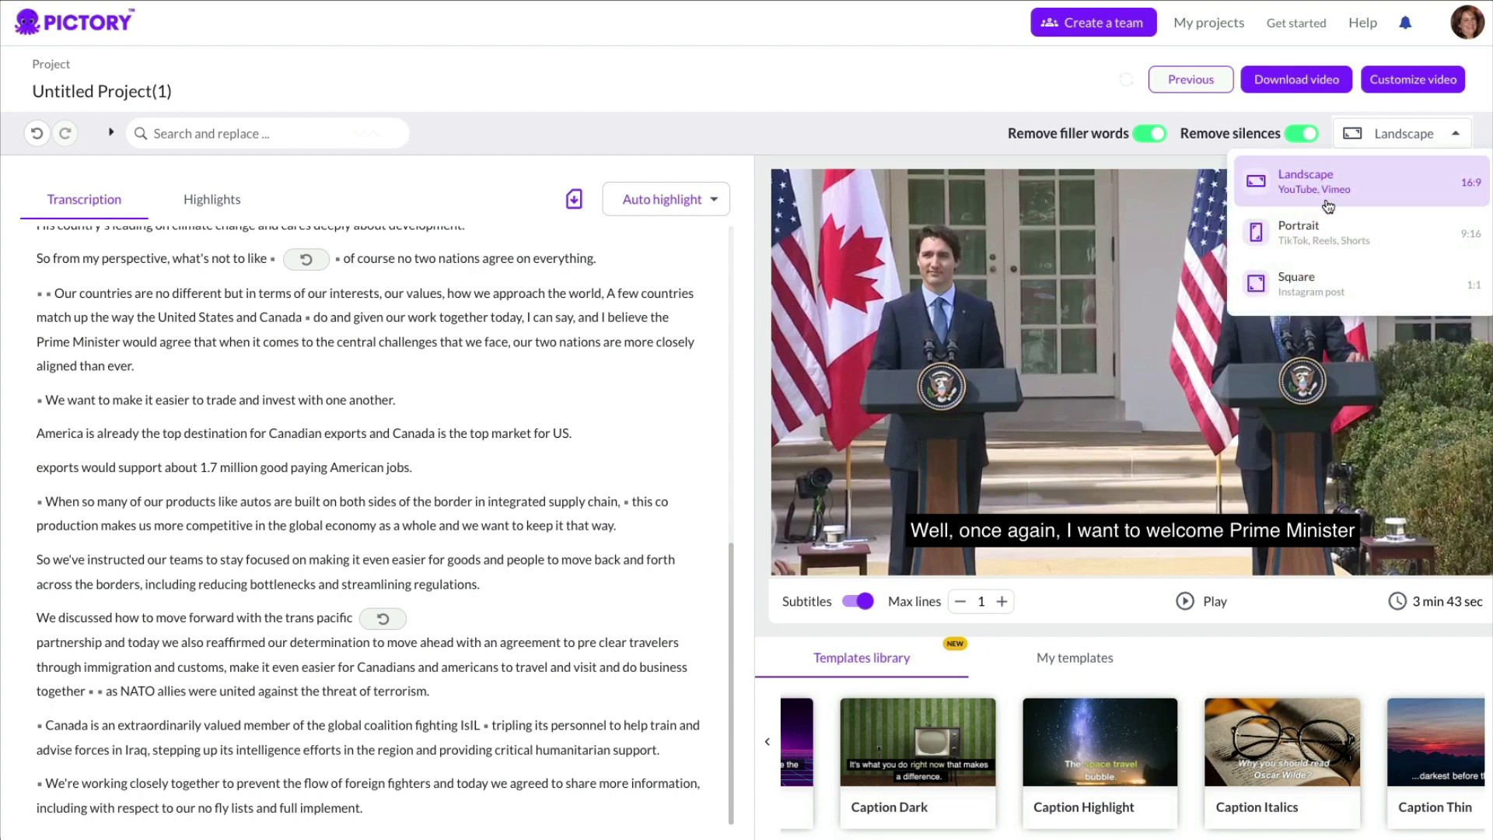
{"action": "left_click", "coordinate": [1291, 231]}
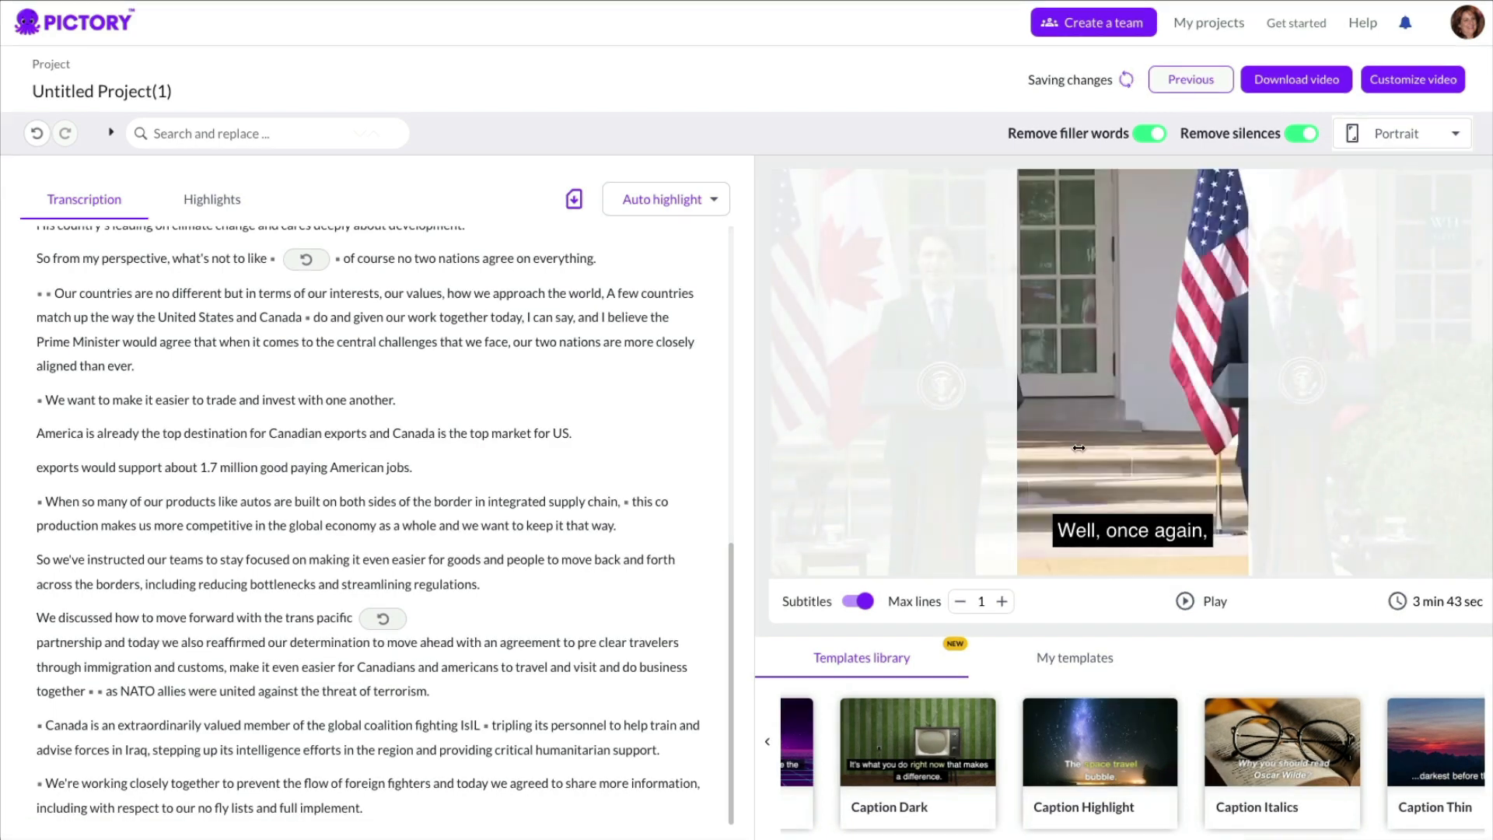
Set the demo video's aspect ratio to Square 1:1 and shift the crop slightly so both speakers are better framed.
{"action": "left_click", "coordinate": [1453, 134]}
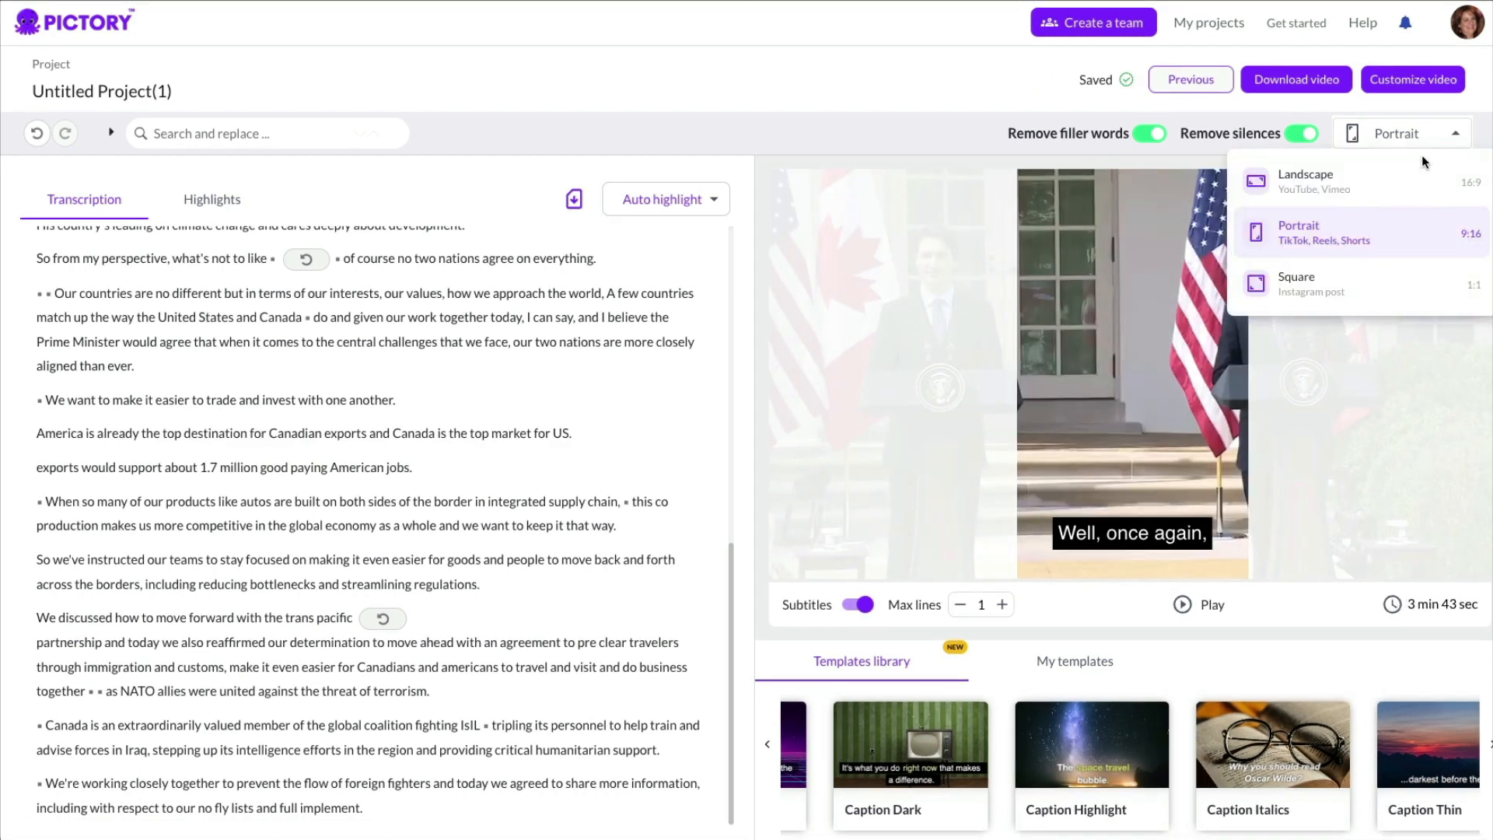
{"action": "left_click", "coordinate": [1307, 285]}
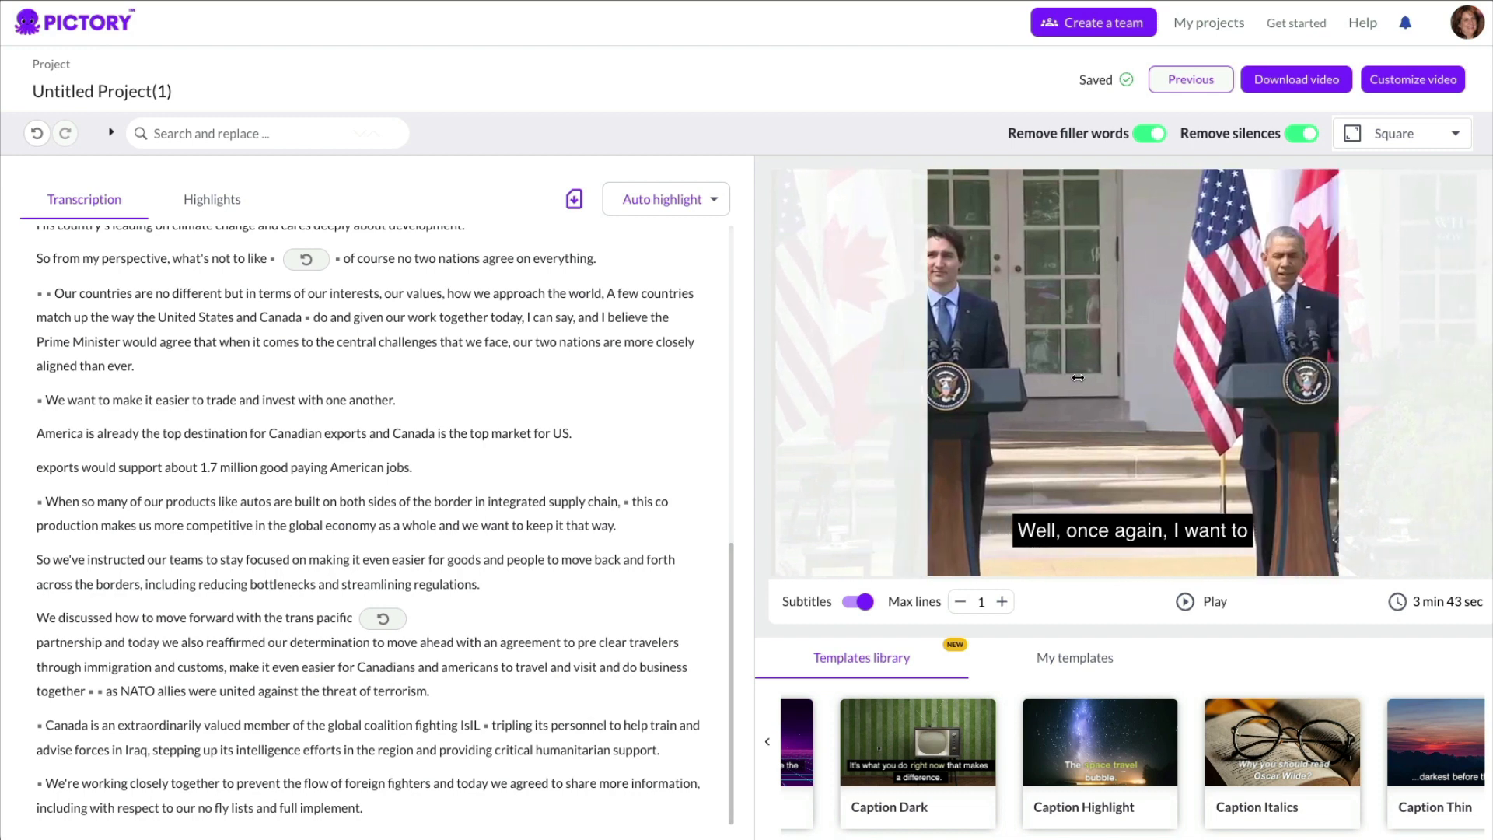
{"action": "left_click_drag", "start_coordinate": [1078, 377], "coordinate": [1083, 378]}
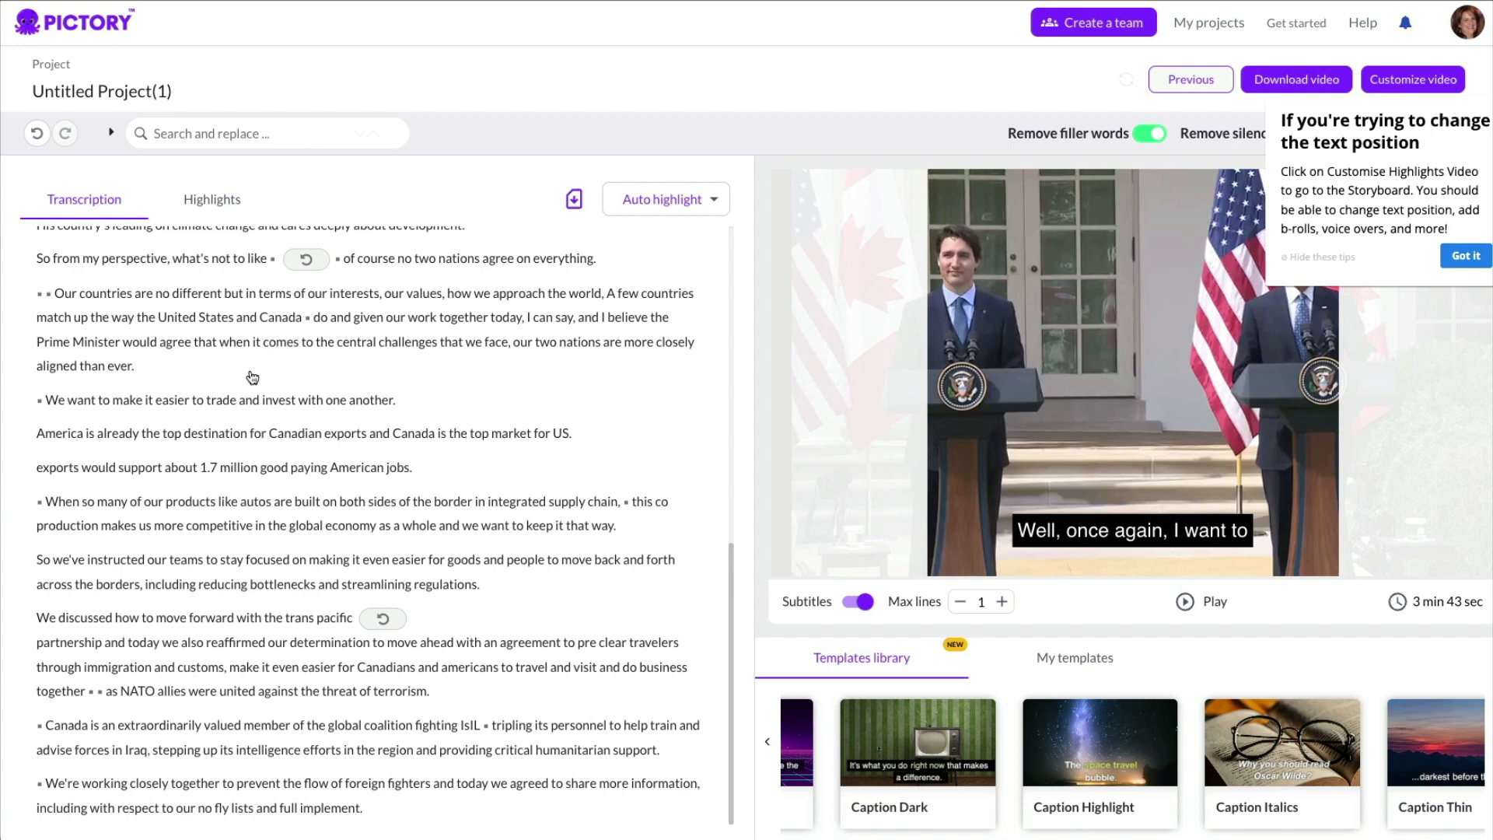
{"action": "scroll", "coordinate": [591, 420], "scroll_direction": "up", "scroll_amount": 4}
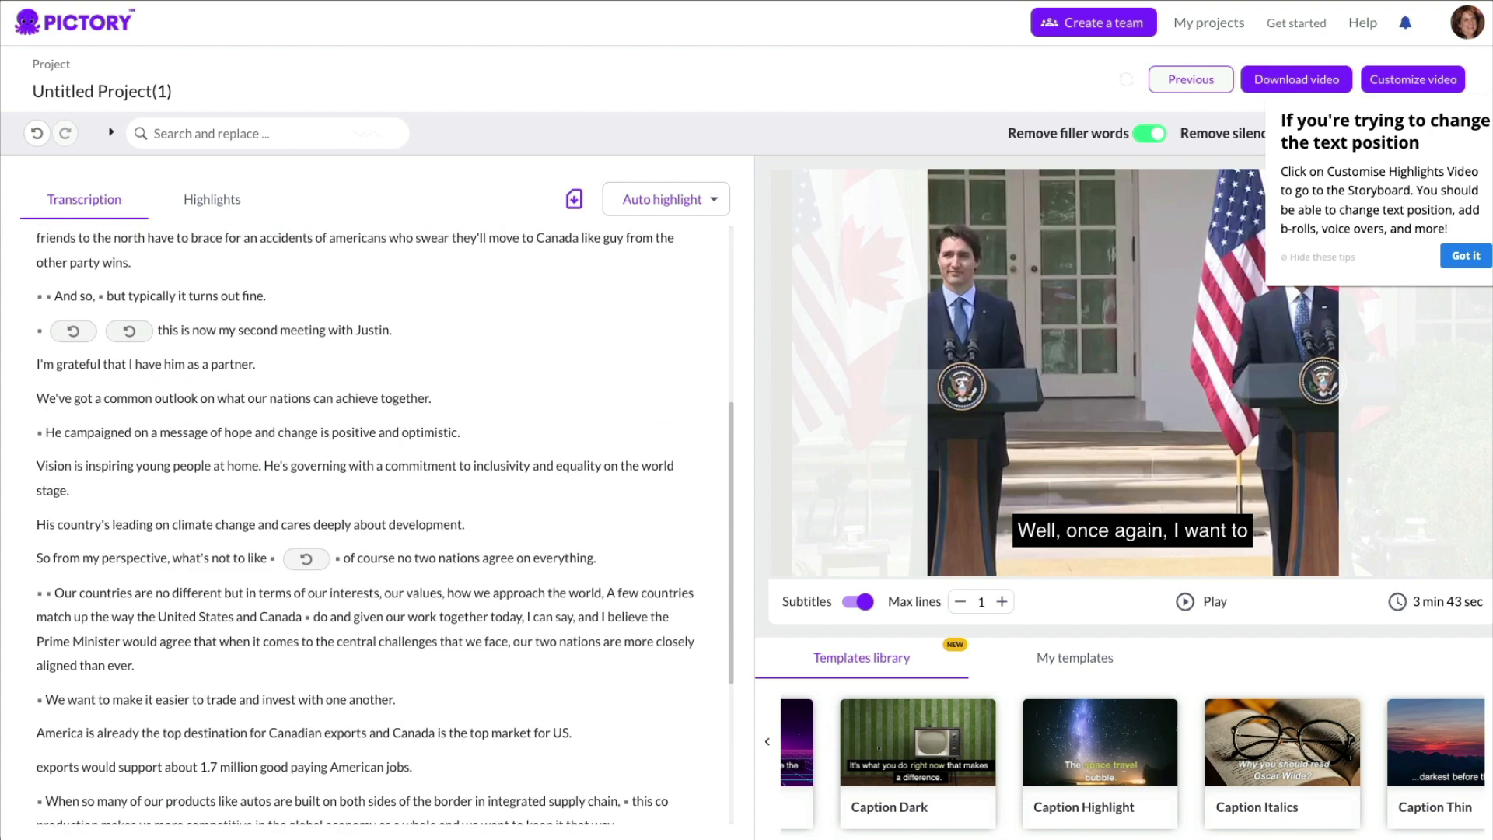
{"action": "scroll", "coordinate": [493, 436], "scroll_direction": "down", "scroll_amount": 4}
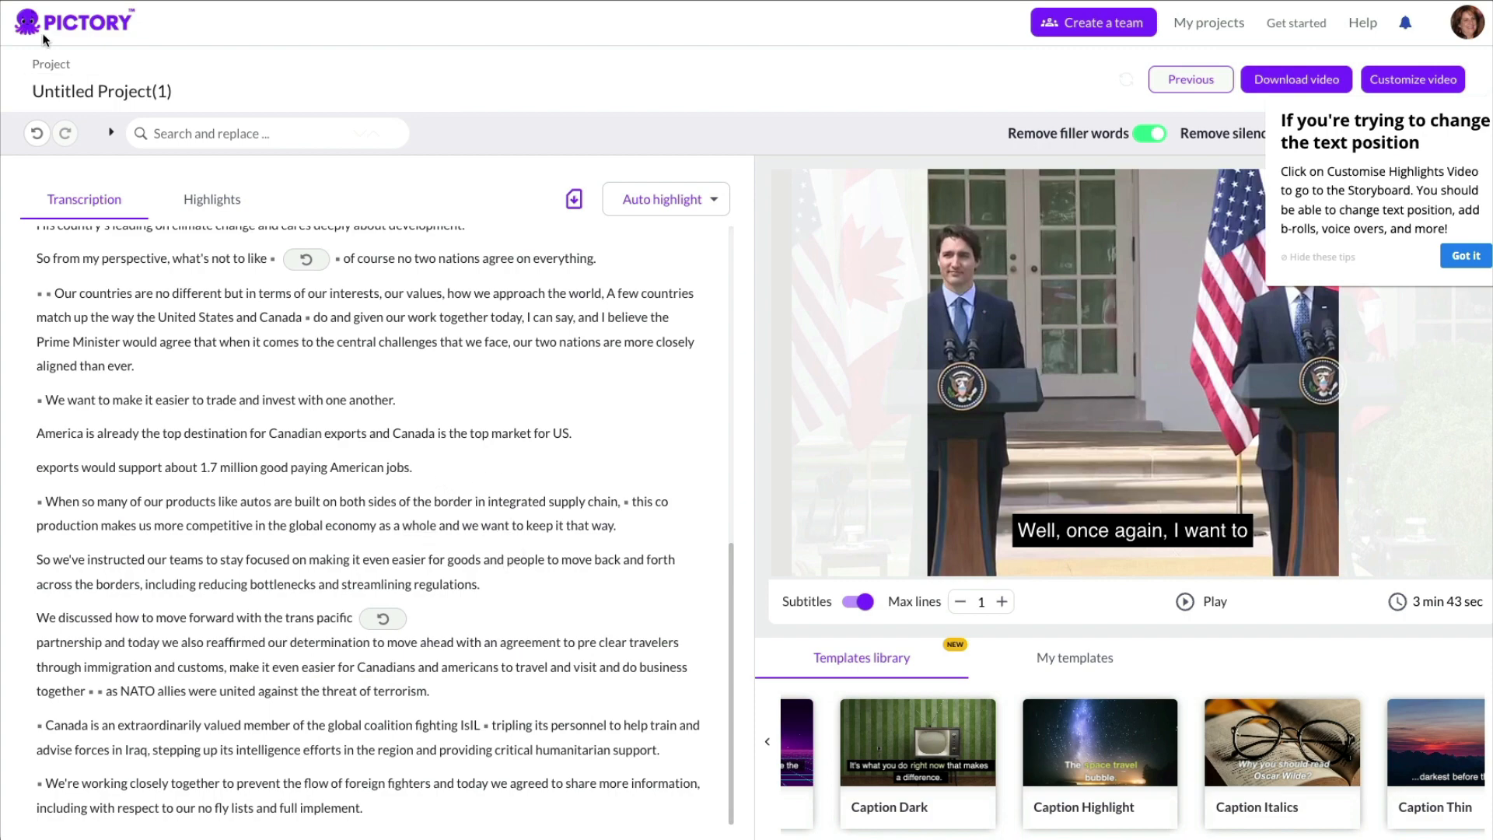
Start a visuals-to-video project from the home page with the JPG files Social Media Templates 18, 19, 20, 22, 24 and 25.
{"action": "left_click", "coordinate": [81, 32]}
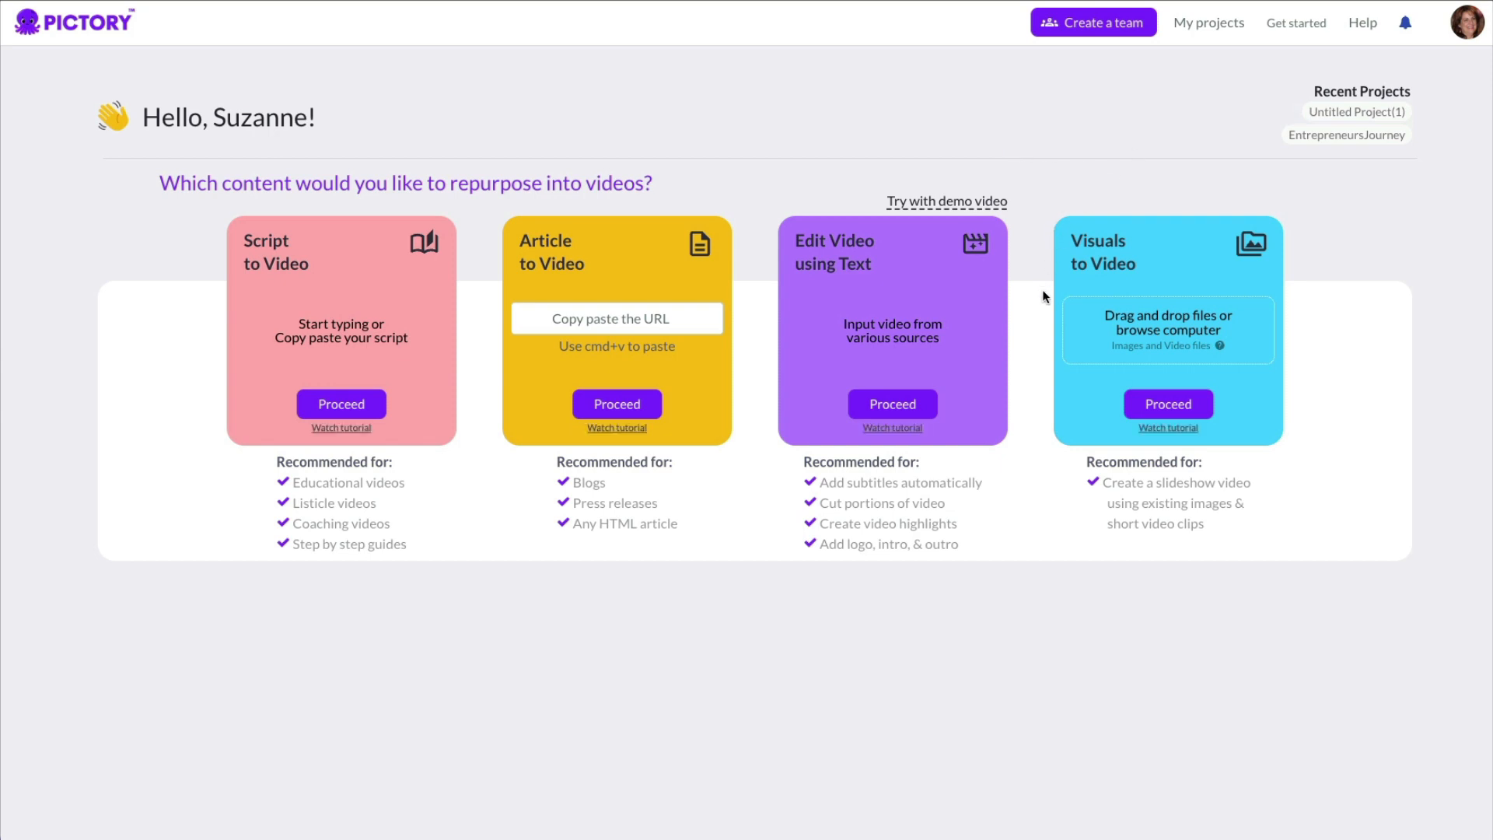
{"action": "left_click", "coordinate": [1176, 405]}
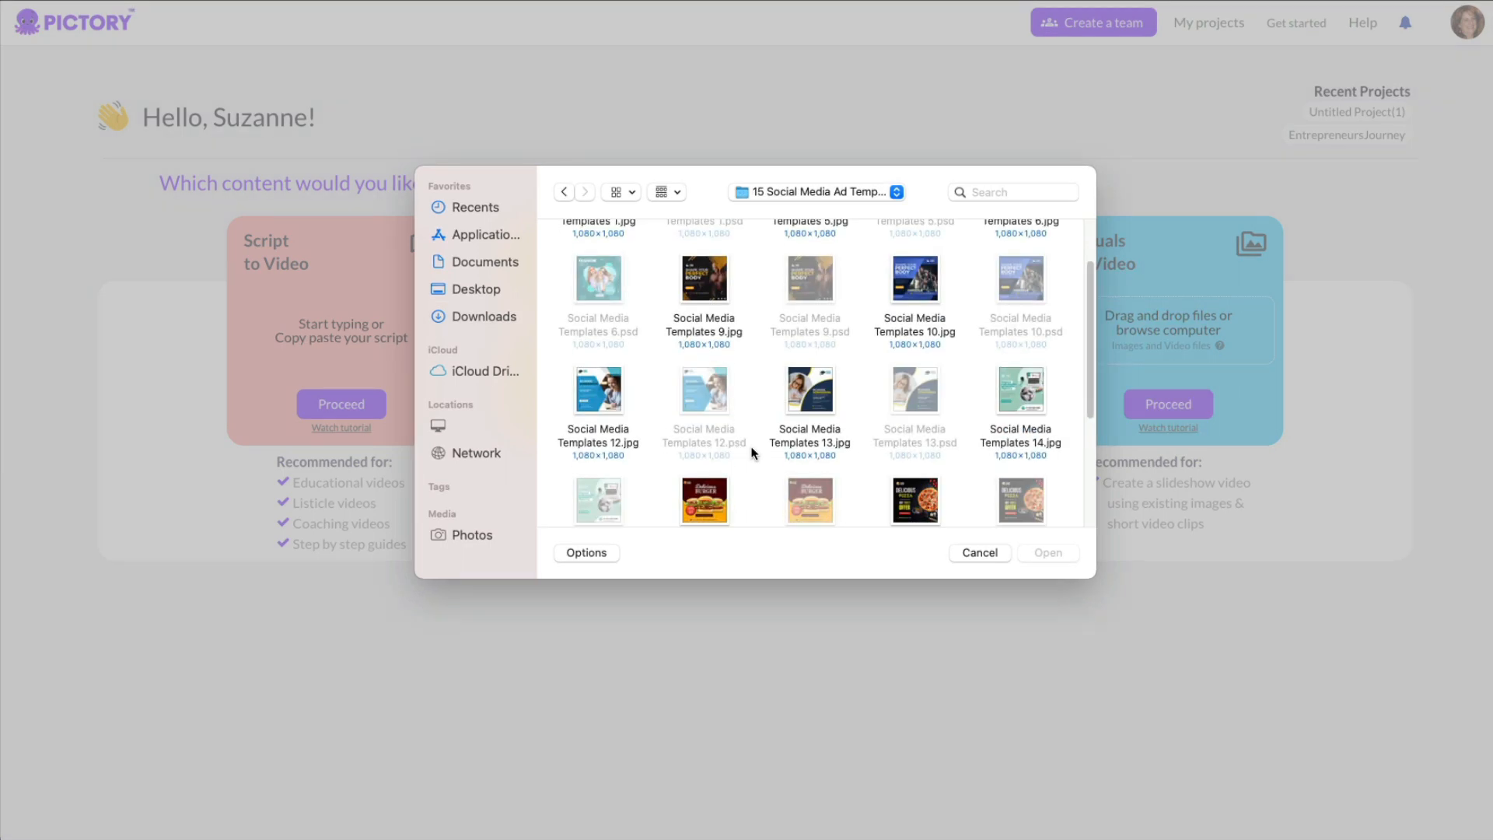
{"action": "scroll", "coordinate": [752, 451], "scroll_direction": "down", "scroll_amount": 3}
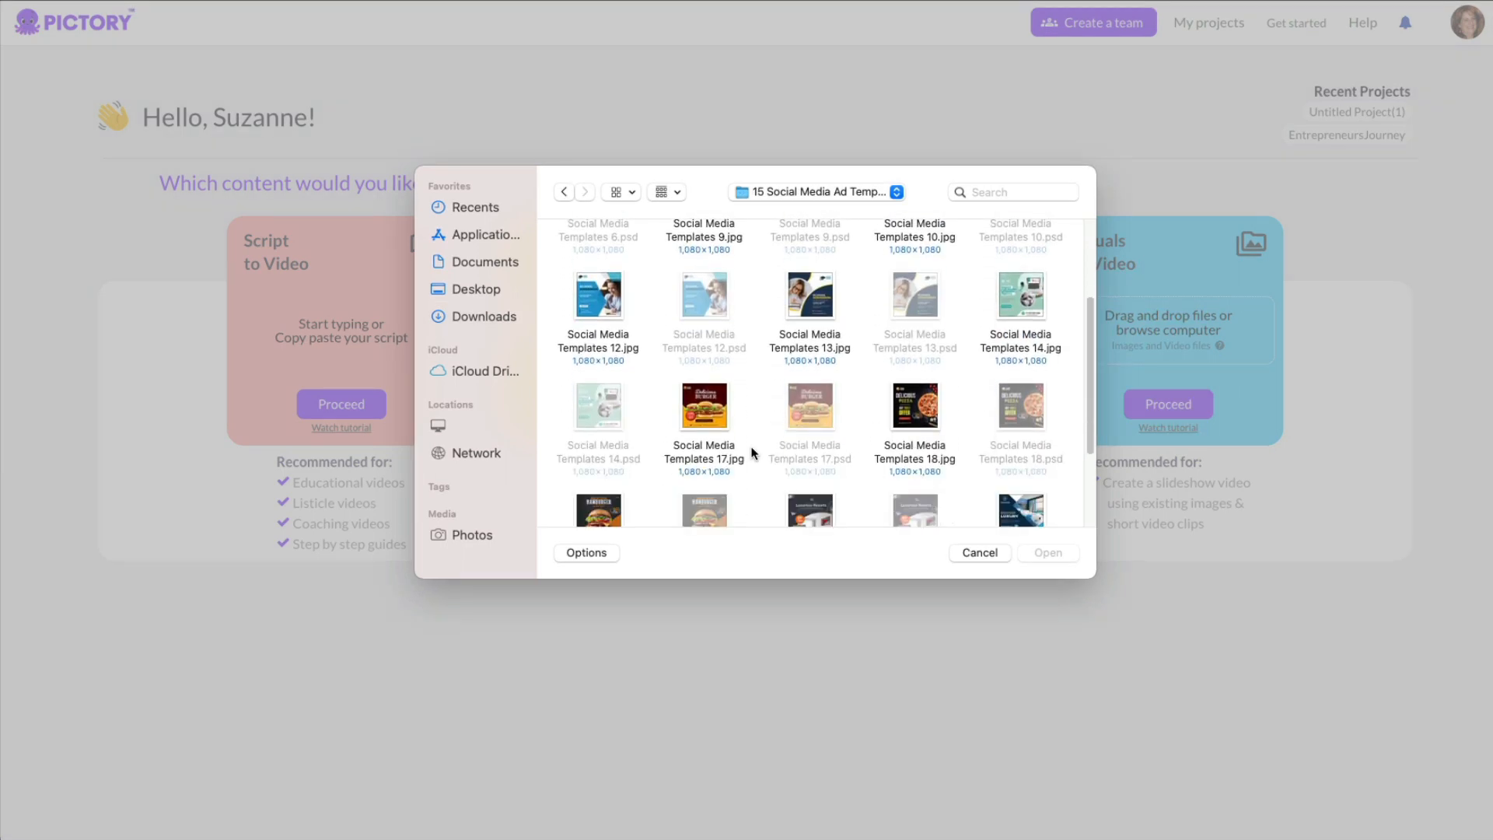
{"action": "scroll", "coordinate": [751, 451], "scroll_direction": "up", "scroll_amount": 5}
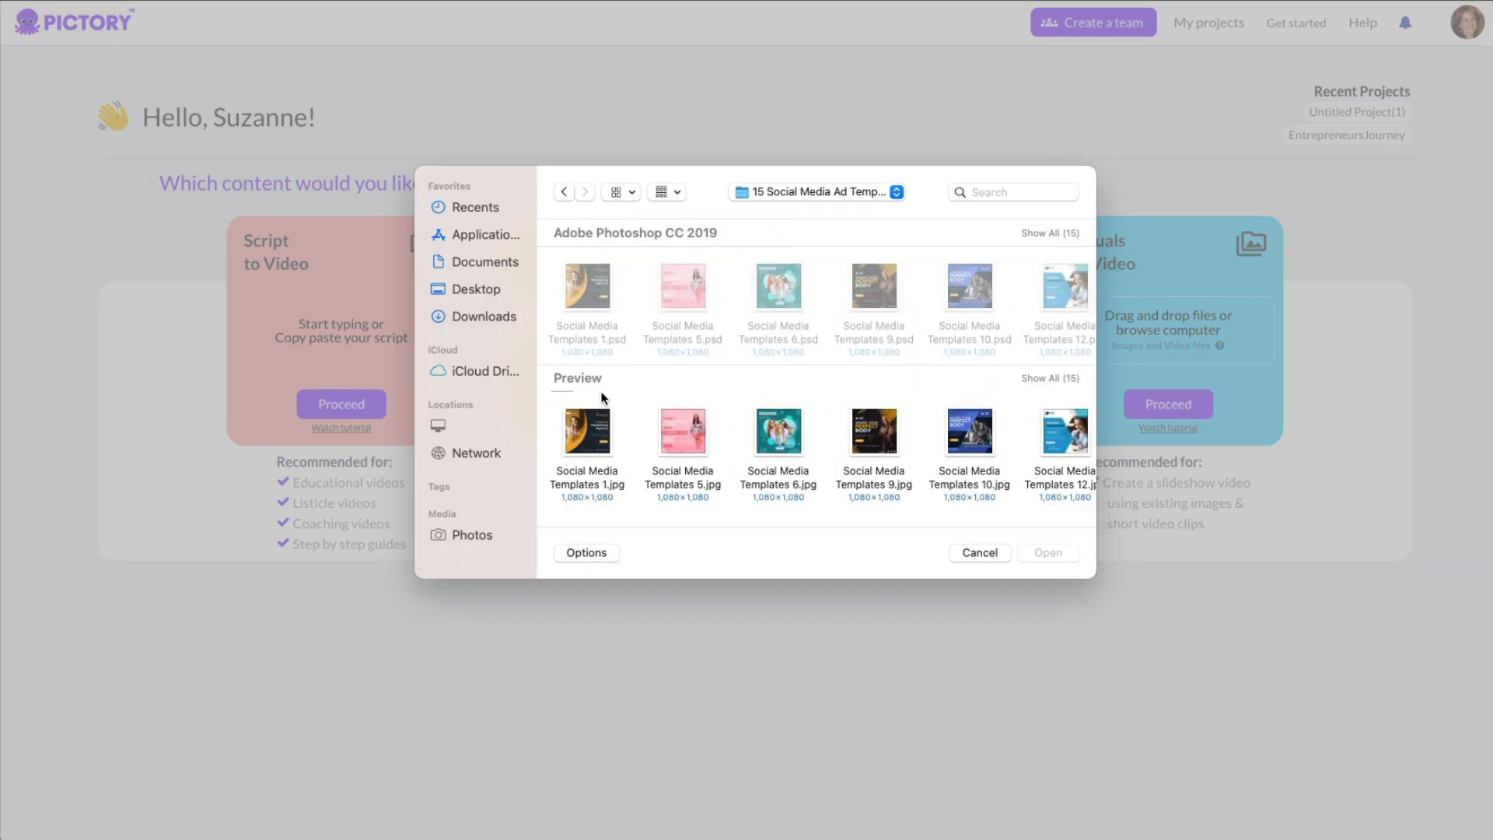
{"action": "left_click_drag", "start_coordinate": [603, 398], "coordinate": [1089, 508]}
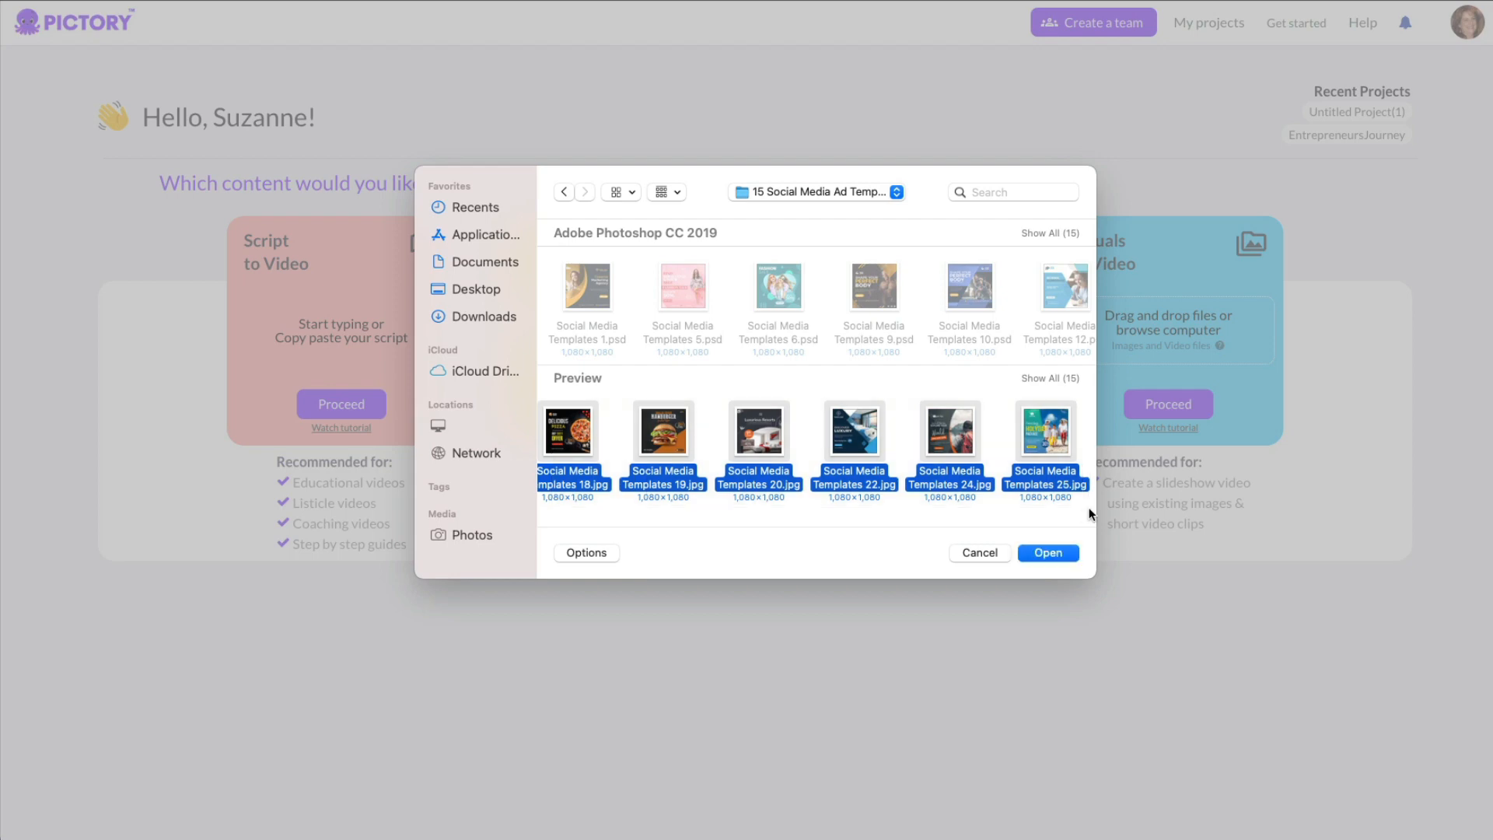
{"action": "left_click", "coordinate": [1048, 554]}
{"action": "left_click", "coordinate": [1164, 403]}
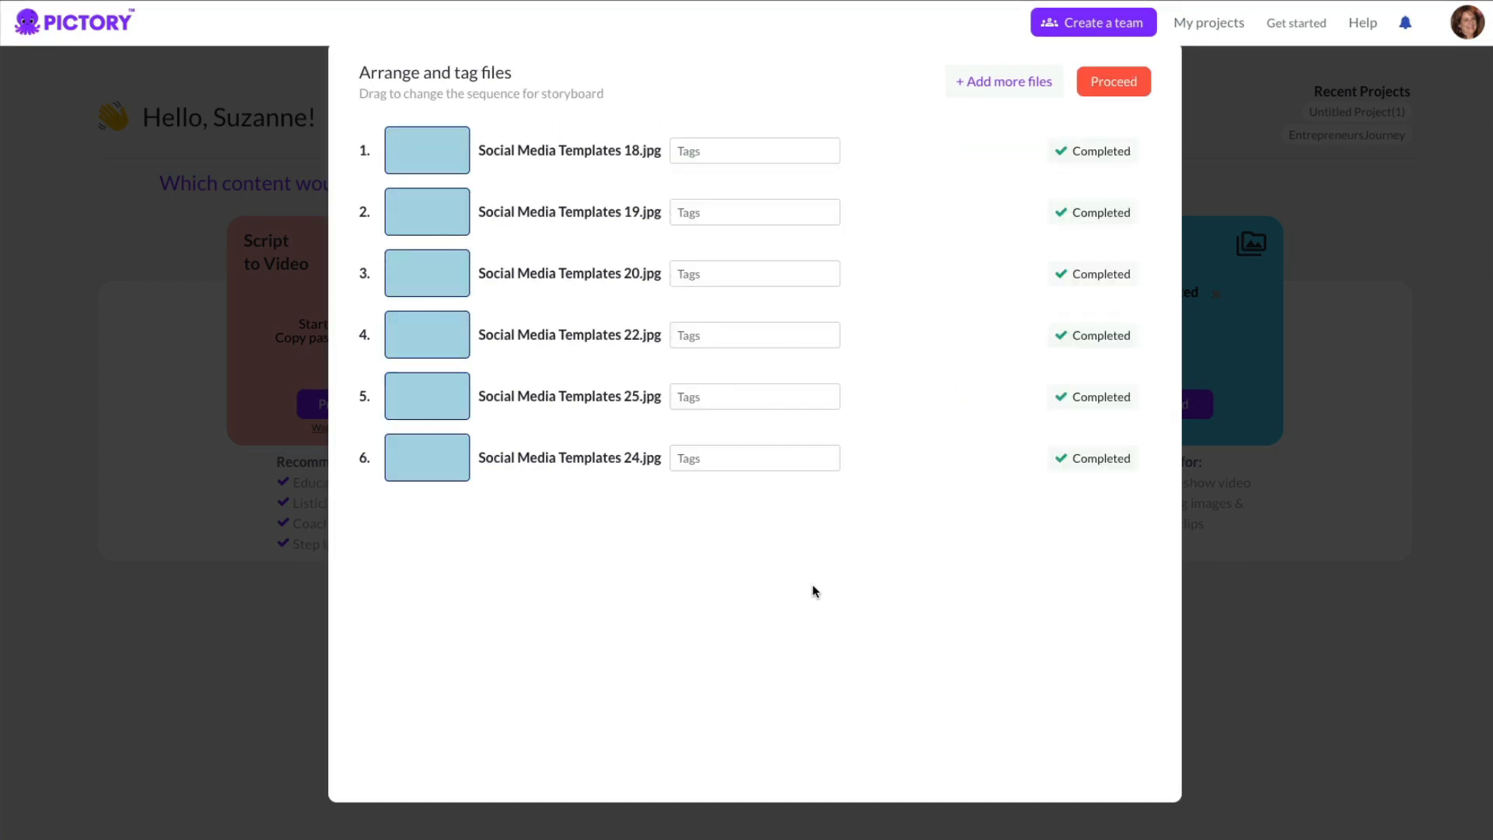
{"action": "left_click", "coordinate": [1118, 87]}
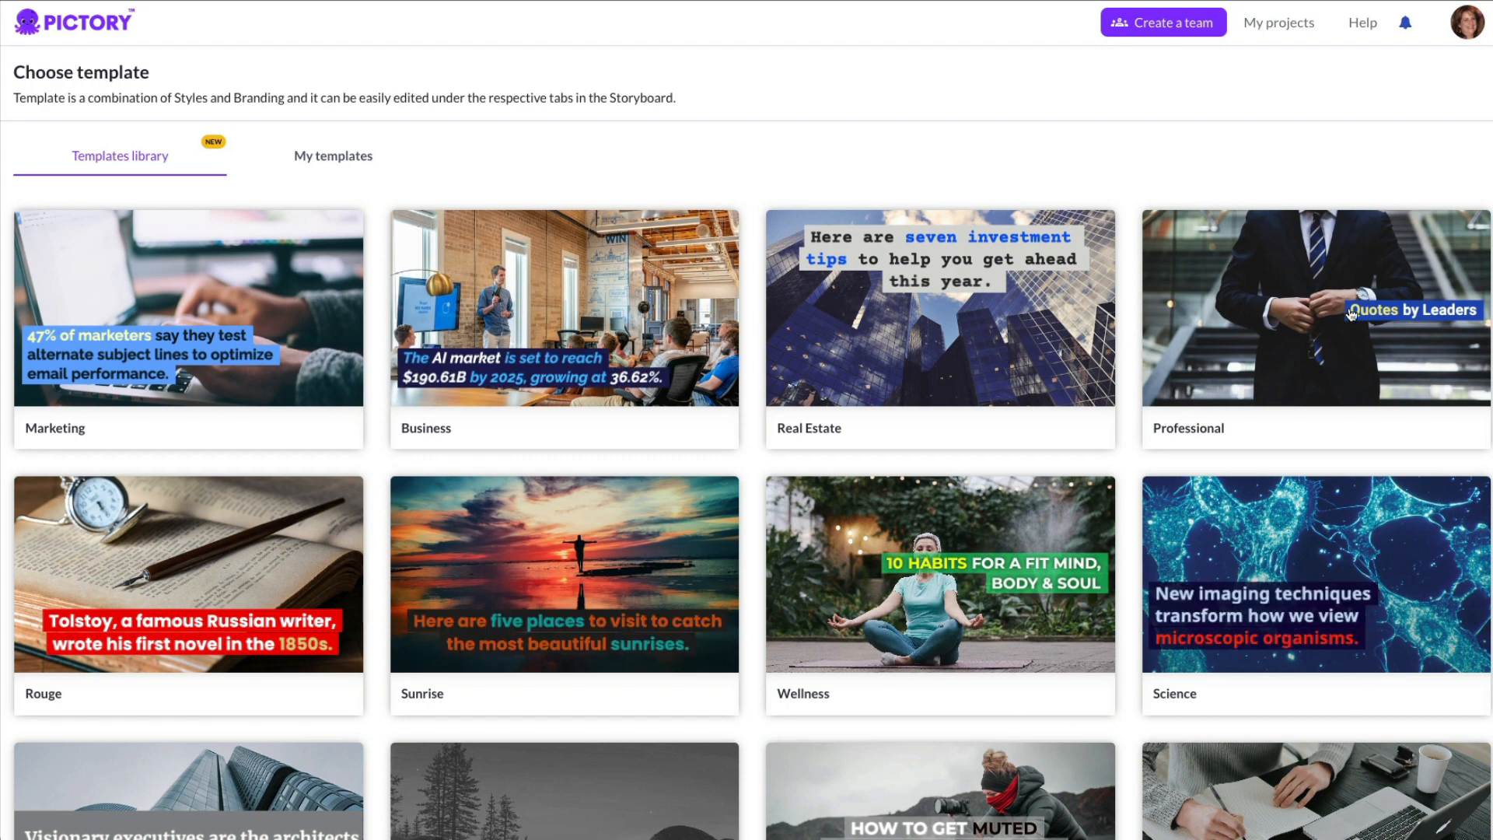
Apply the Rouge template to the slideshow in the 16:9 aspect ratio.
{"action": "scroll", "coordinate": [762, 433], "scroll_direction": "down", "scroll_amount": 4}
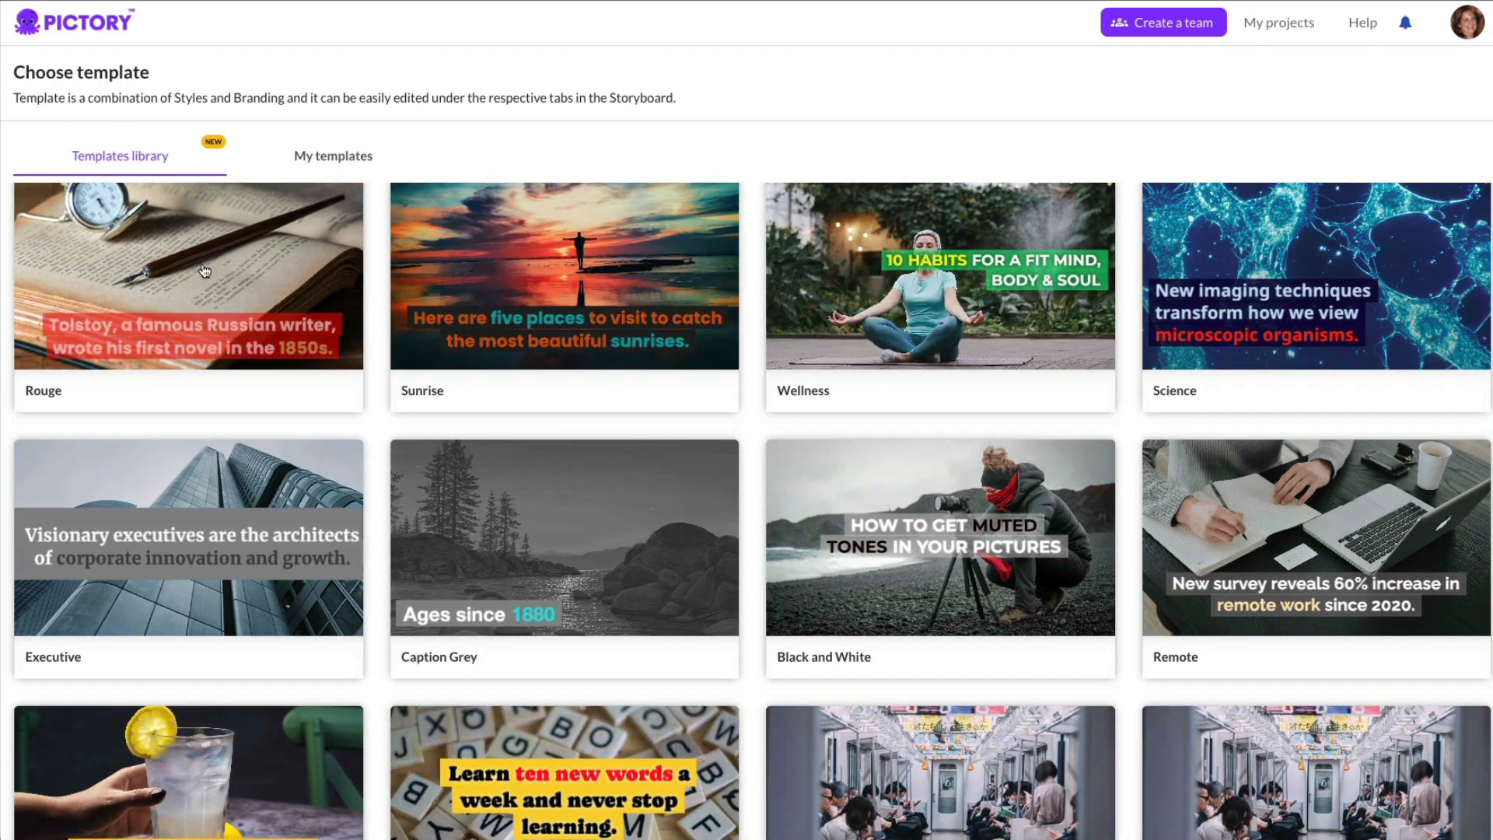
{"action": "mouse_move", "coordinate": [204, 272]}
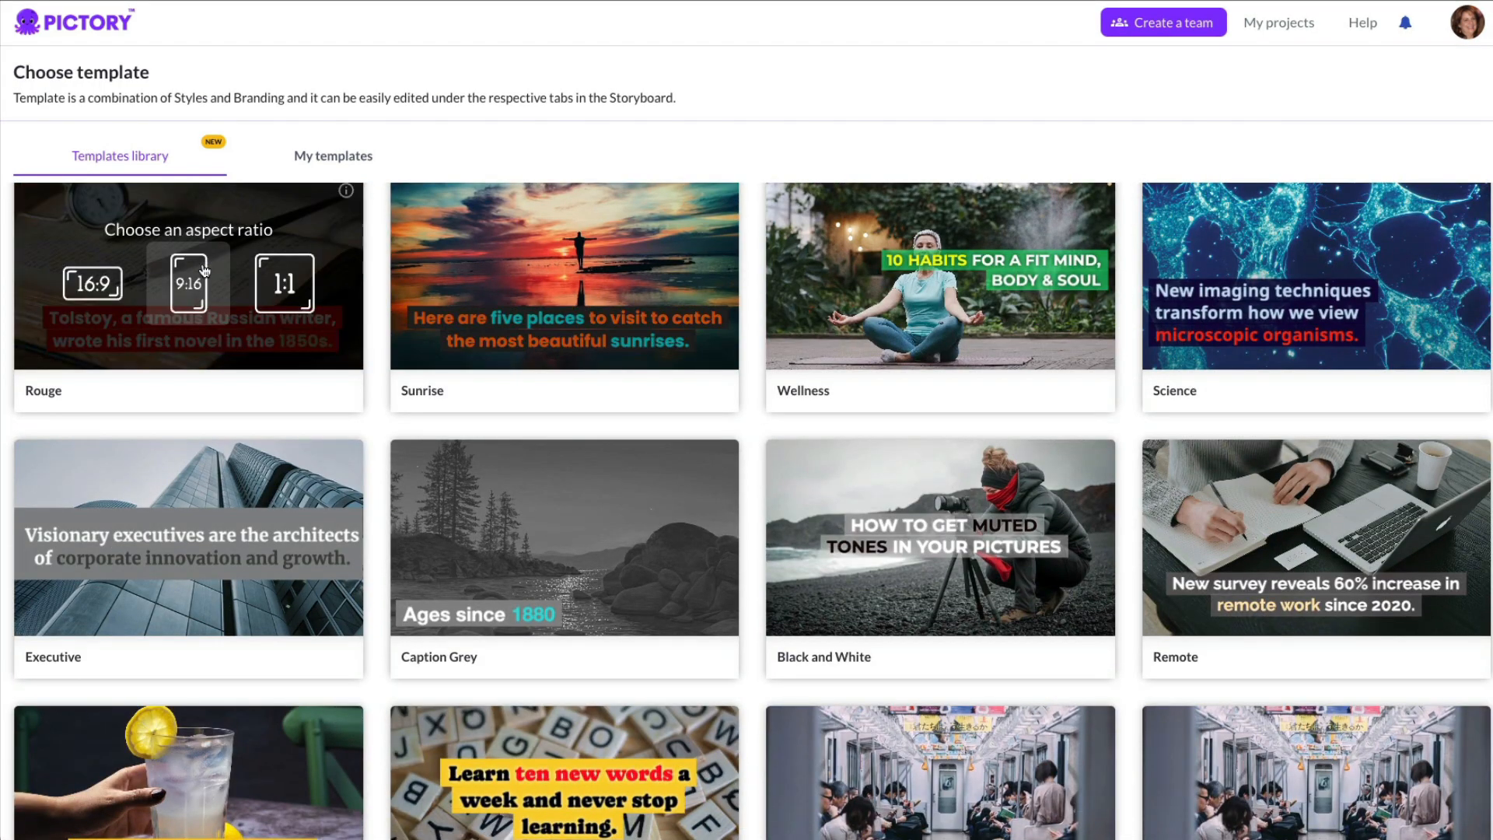
{"action": "left_click", "coordinate": [89, 289]}
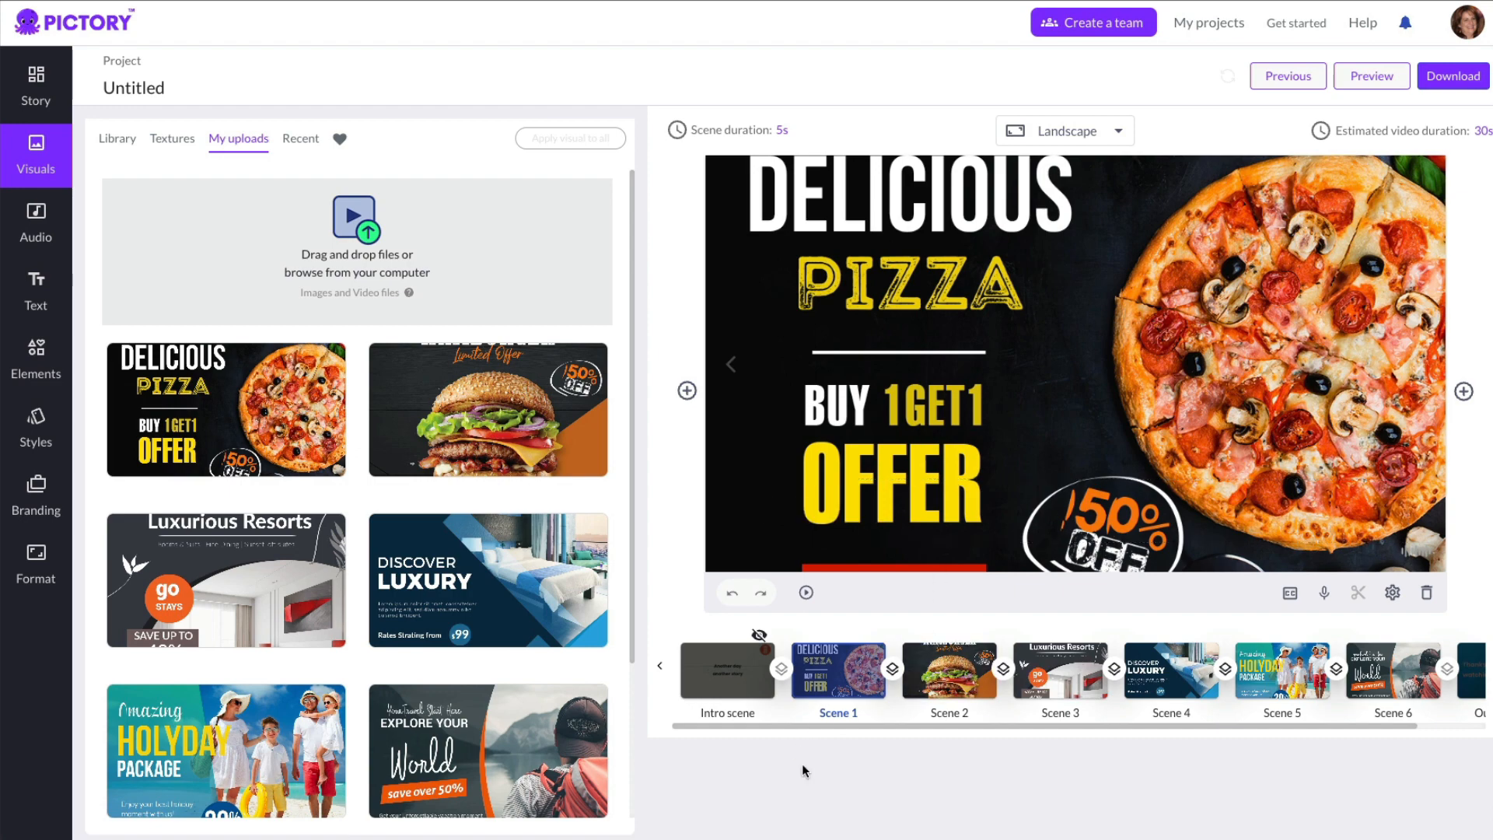
Look through the slideshow's story, visuals, audio, text, elements and scene duration options, and return to the home page.
{"action": "left_click", "coordinate": [35, 84]}
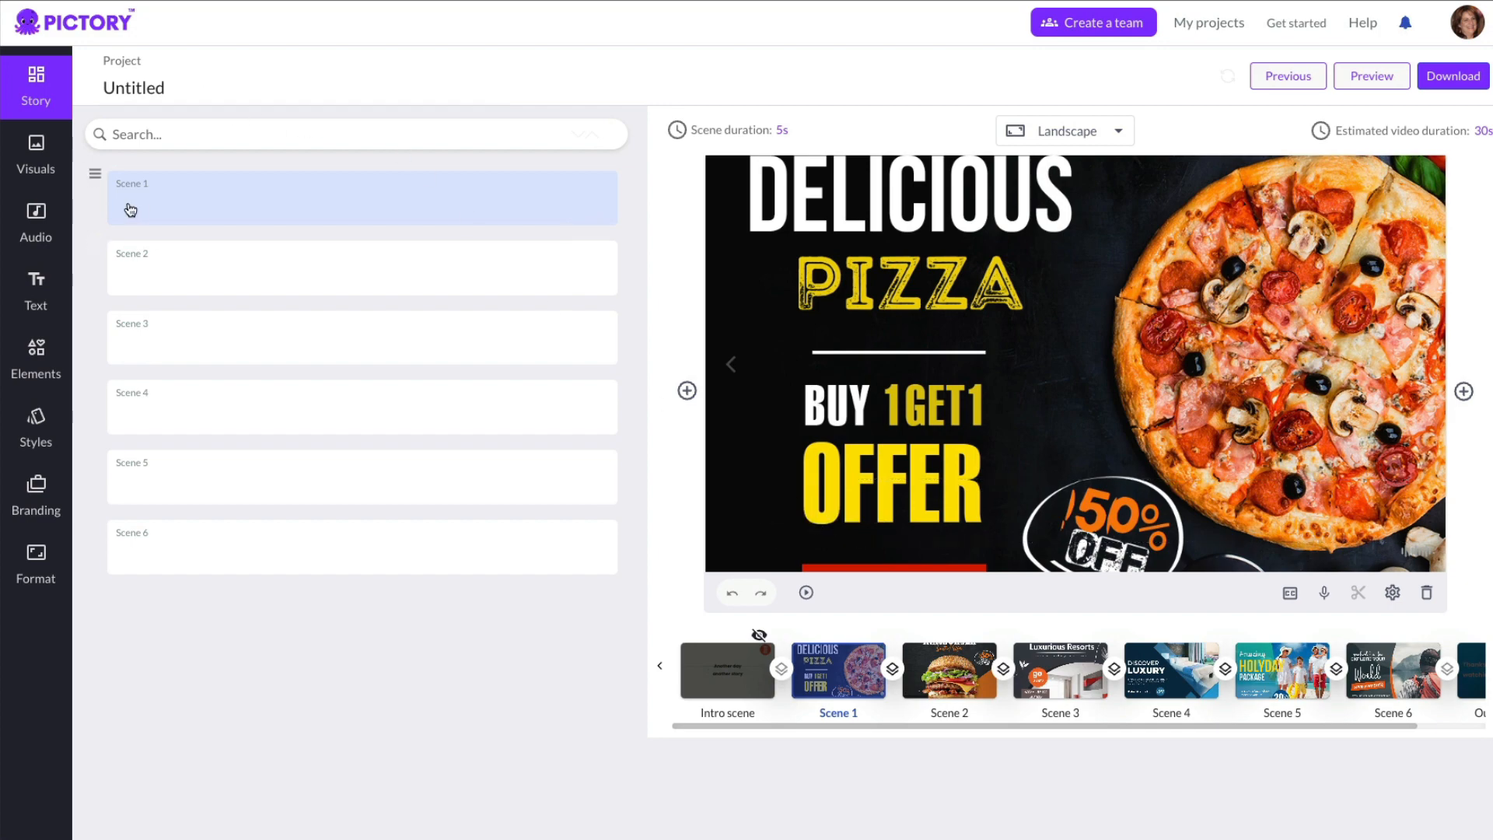
{"action": "left_click", "coordinate": [36, 163]}
{"action": "left_click", "coordinate": [32, 228]}
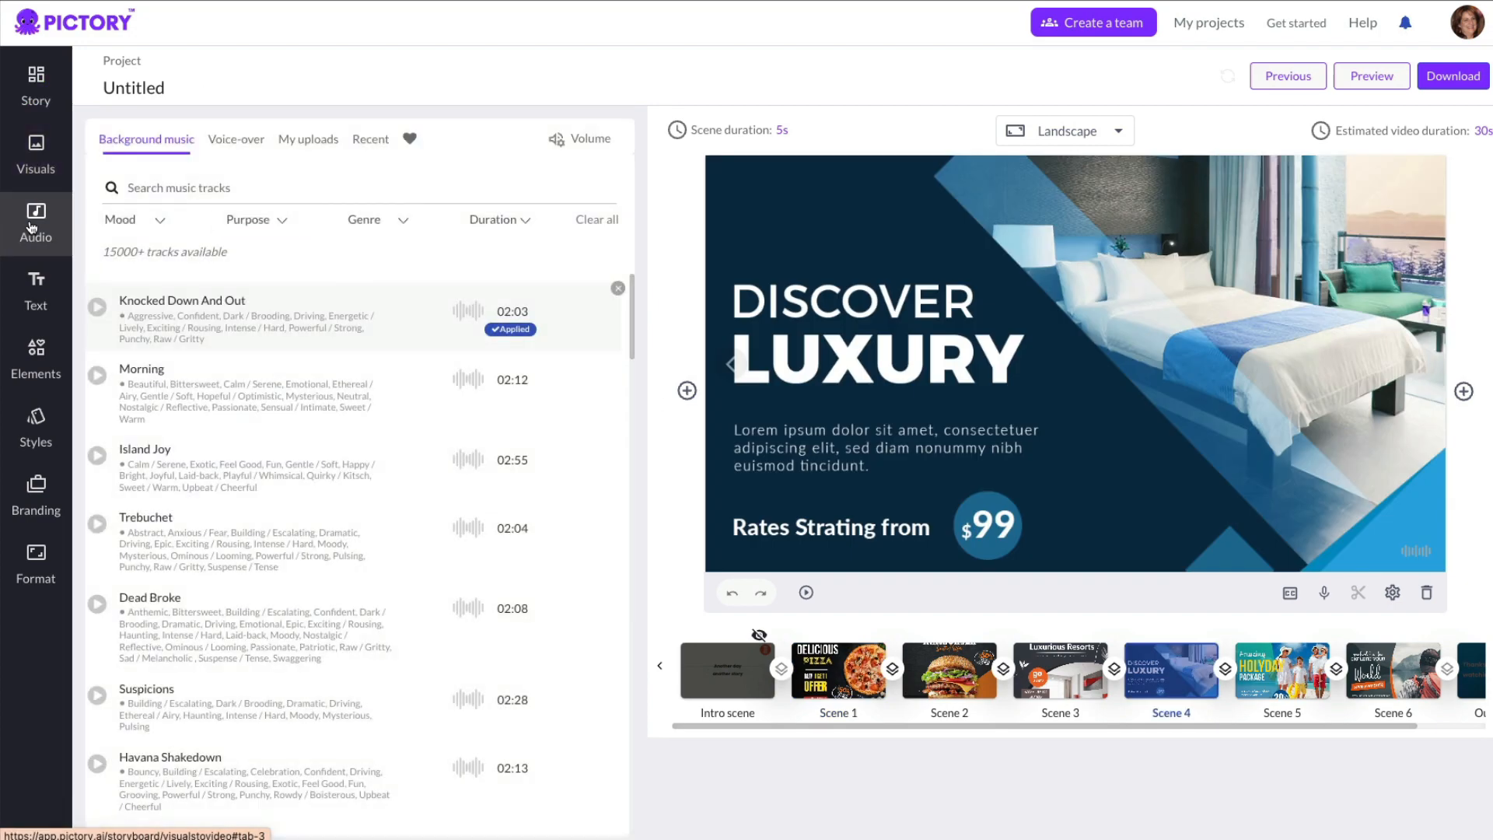
{"action": "left_click", "coordinate": [37, 301]}
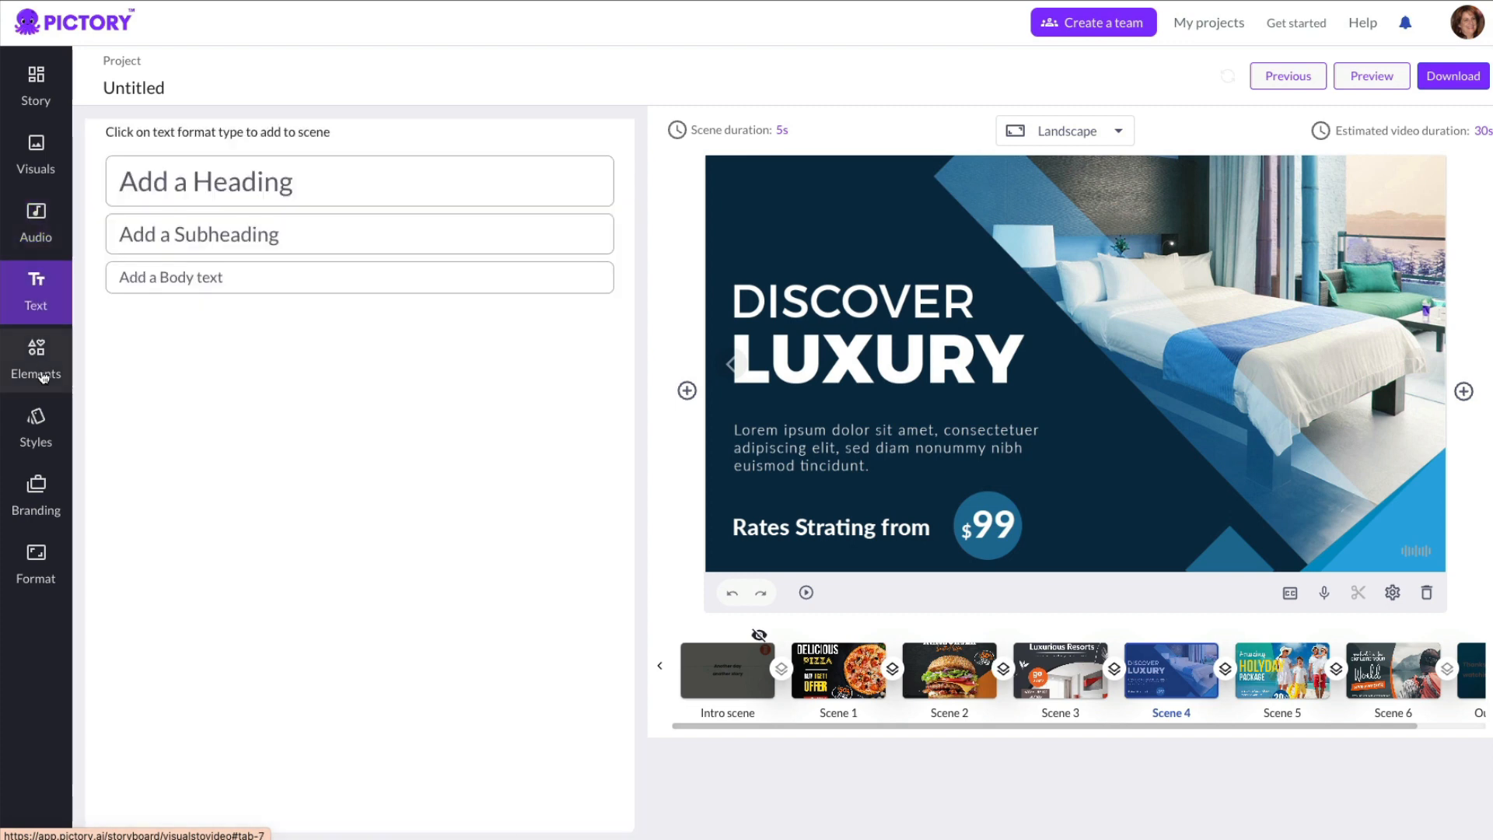
{"action": "left_click", "coordinate": [37, 359]}
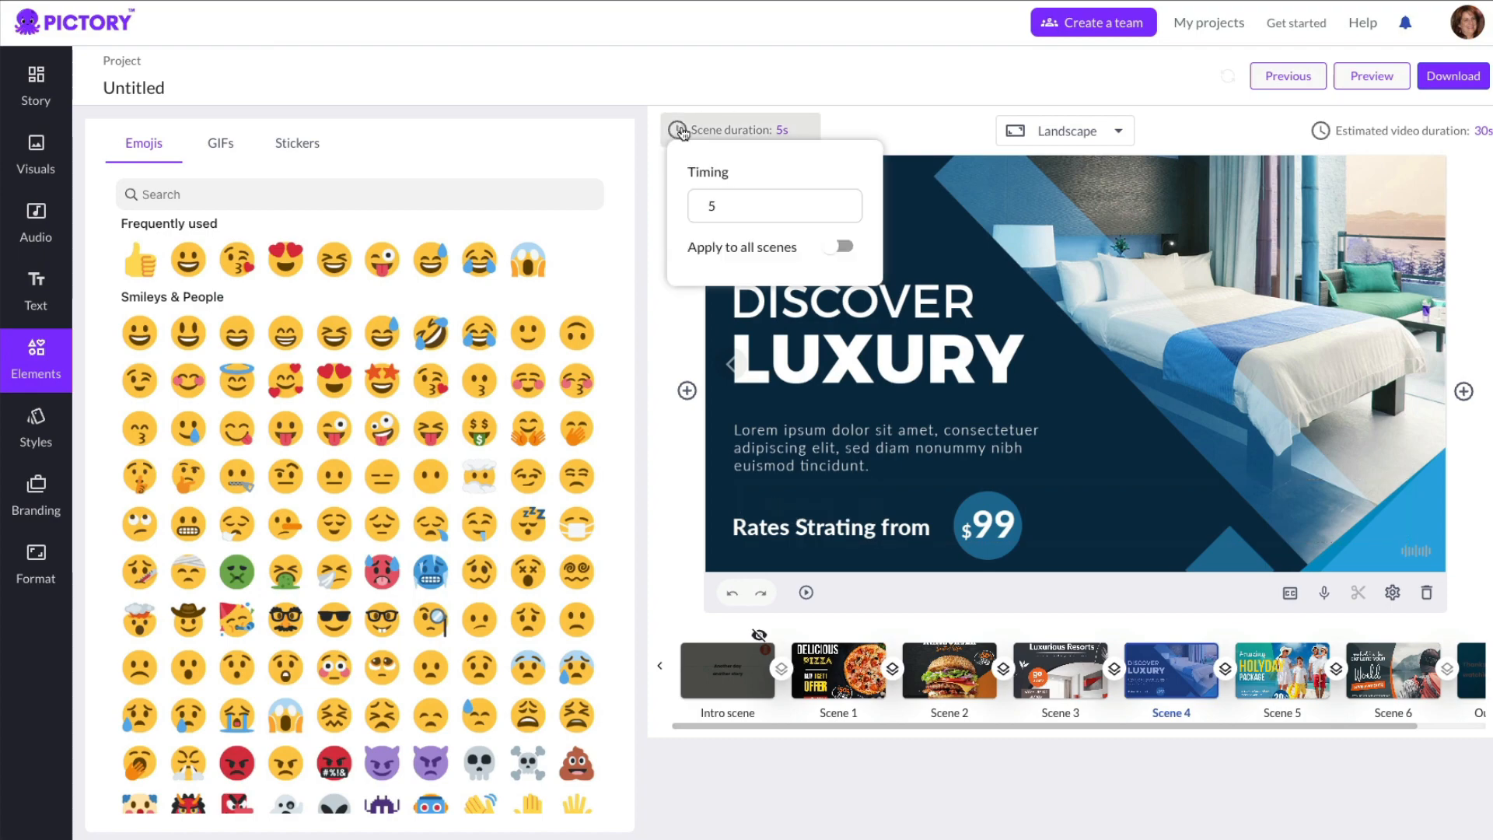
{"action": "left_click", "coordinate": [79, 32]}
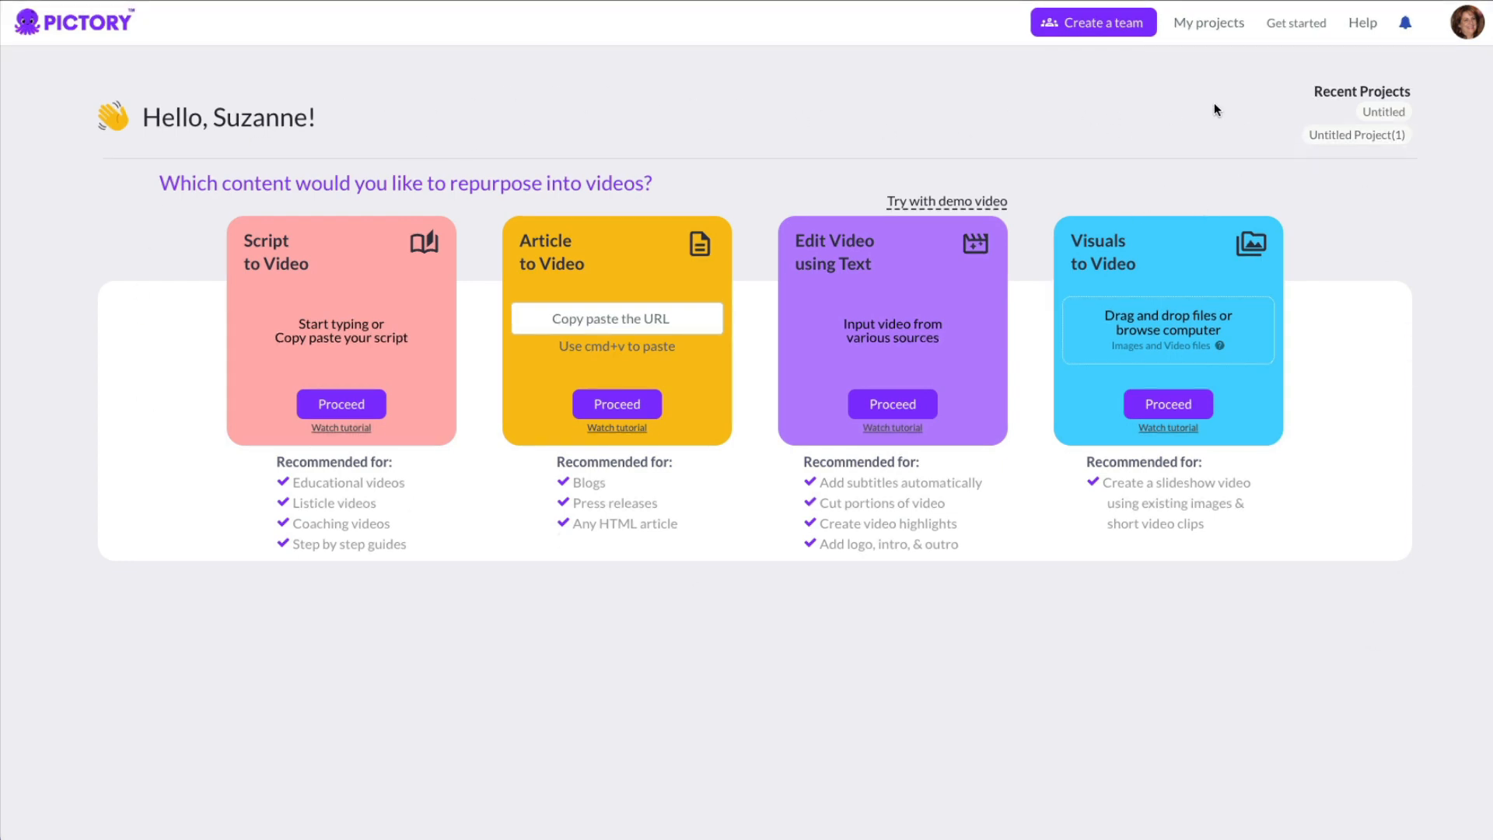
Look through the list of saved projects and view the folder creation form without creating a folder.
{"action": "left_click", "coordinate": [1208, 31]}
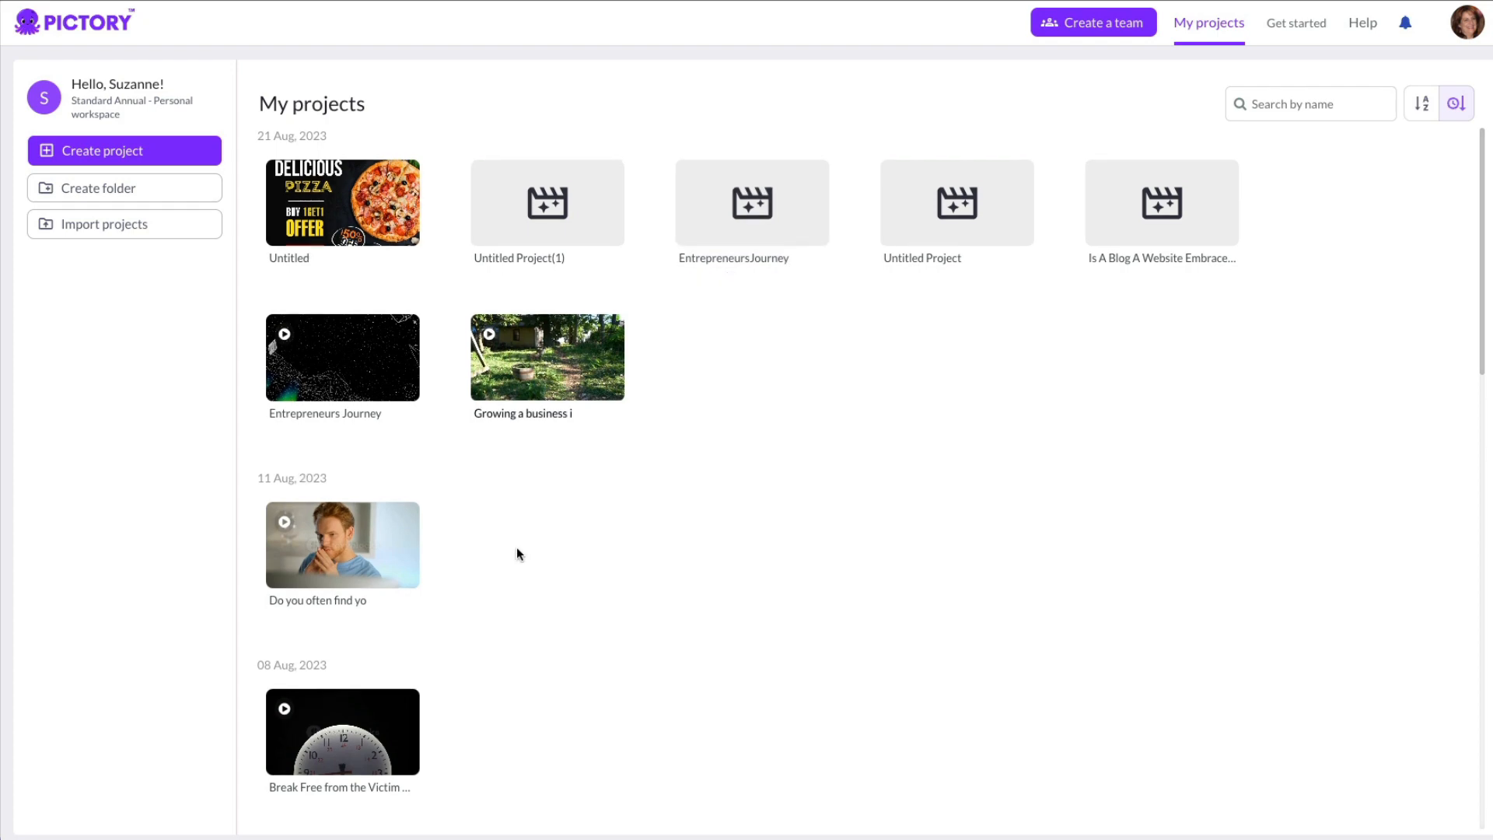
{"action": "scroll", "coordinate": [517, 551], "scroll_direction": "down", "scroll_amount": 20}
{"action": "scroll", "coordinate": [517, 549], "scroll_direction": "up", "scroll_amount": 20}
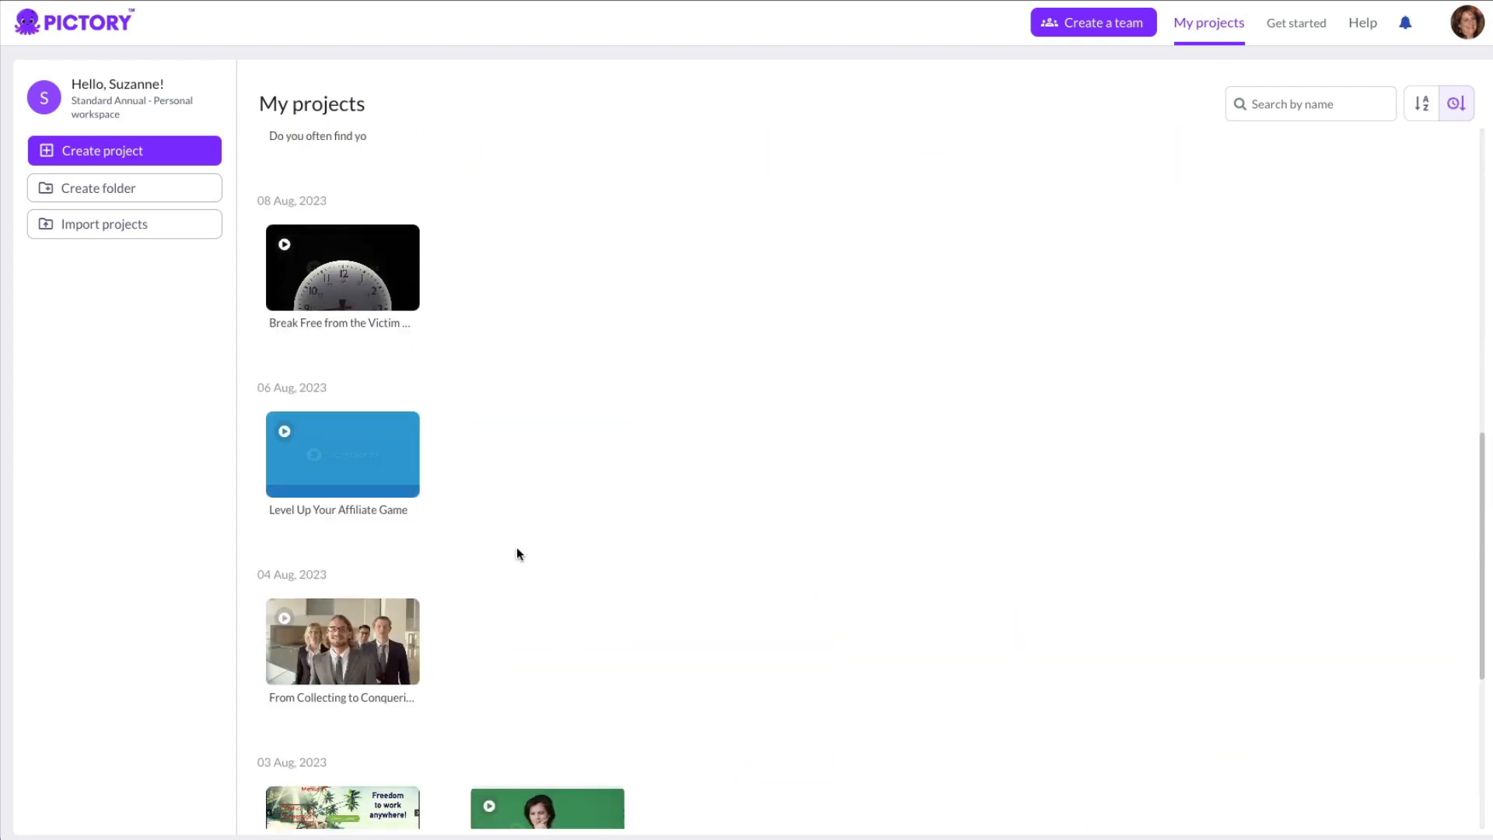
{"action": "left_click", "coordinate": [116, 194]}
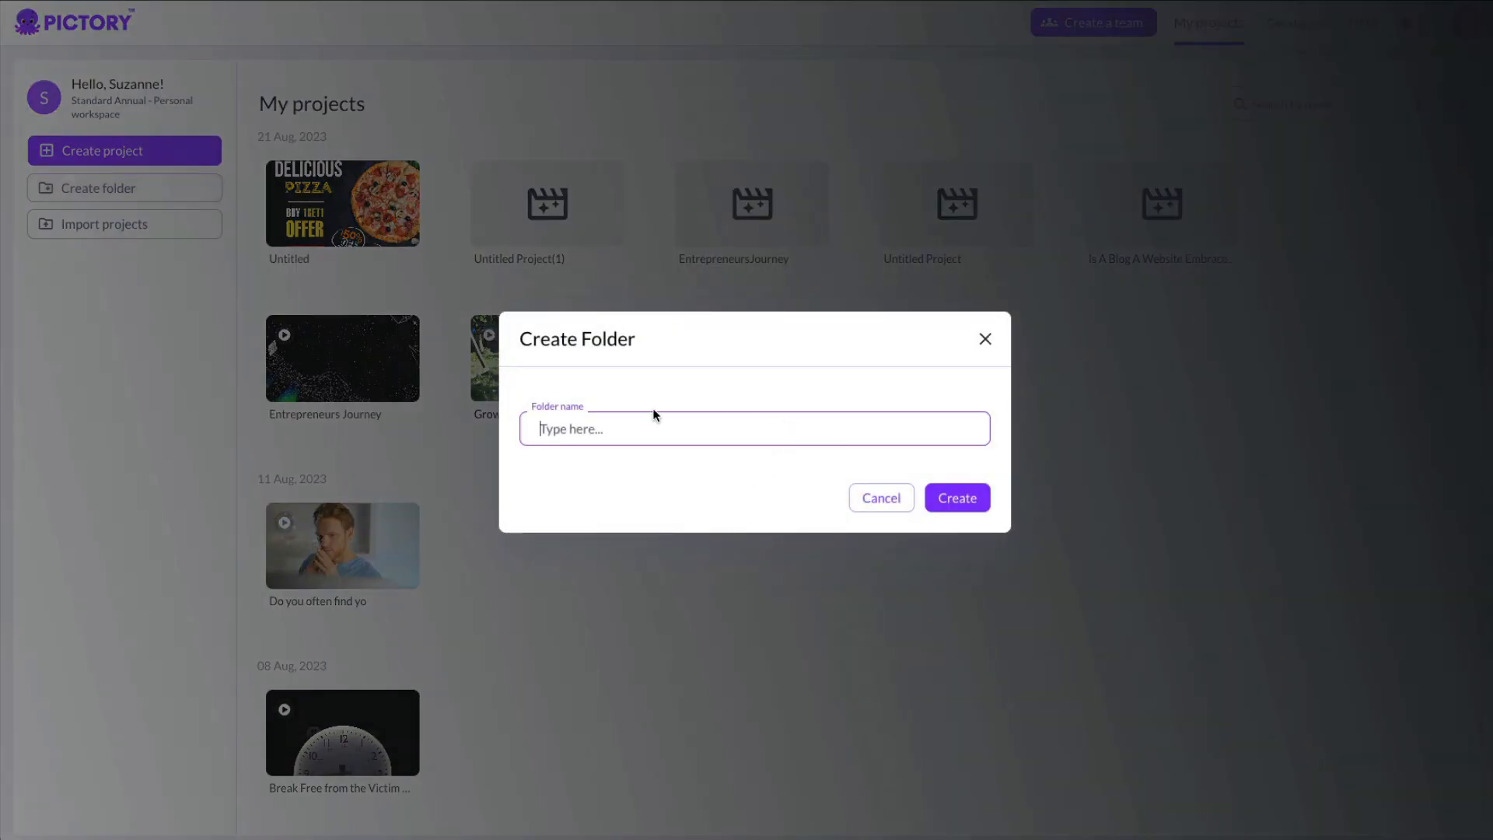
{"action": "left_click", "coordinate": [881, 502]}
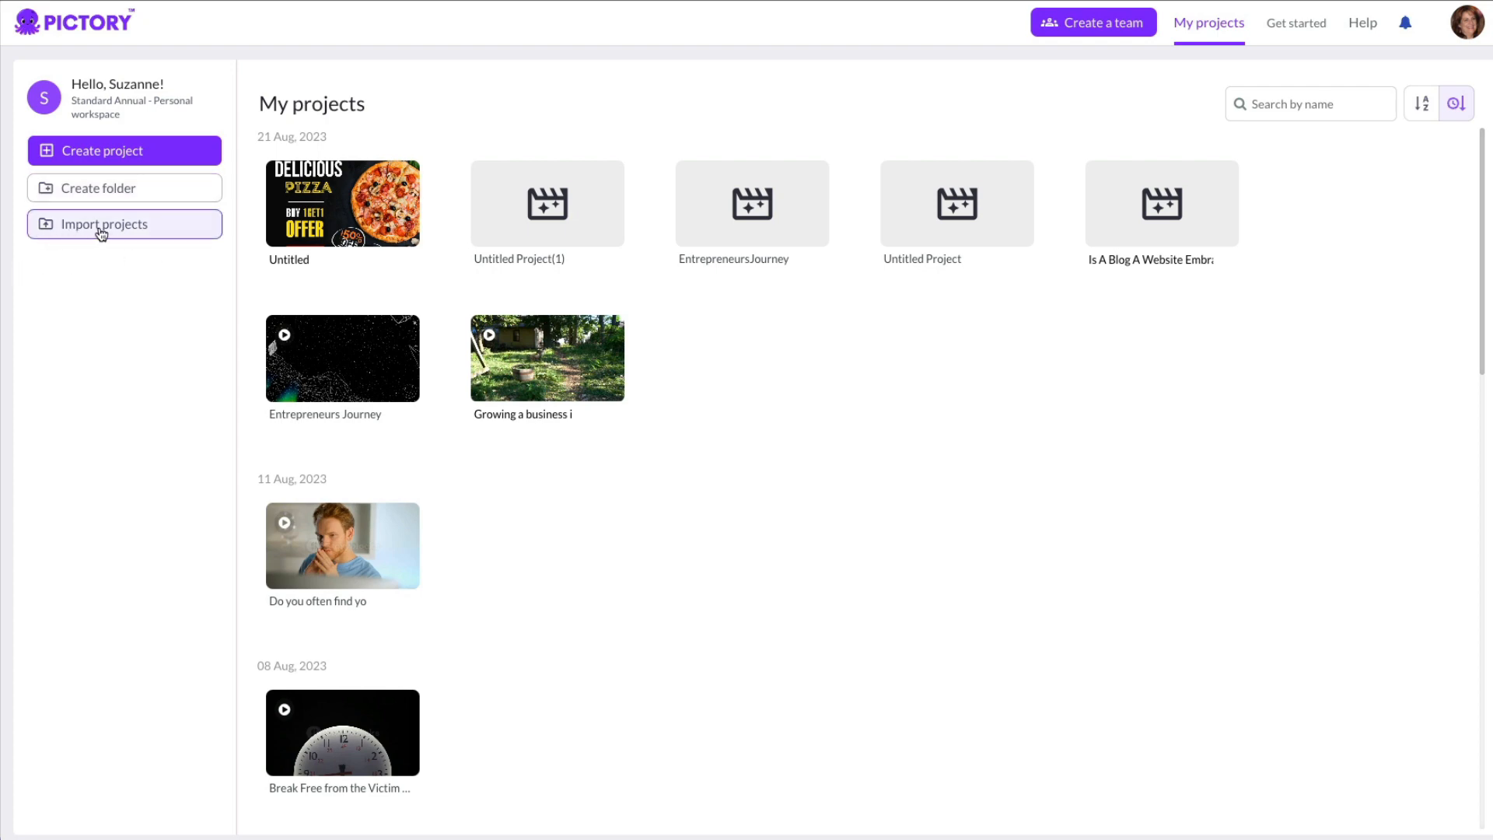
View Pictory's pricing page and compare the Standard, Premium and Teams plans with annual billing.
{"action": "left_click", "coordinate": [86, 25]}
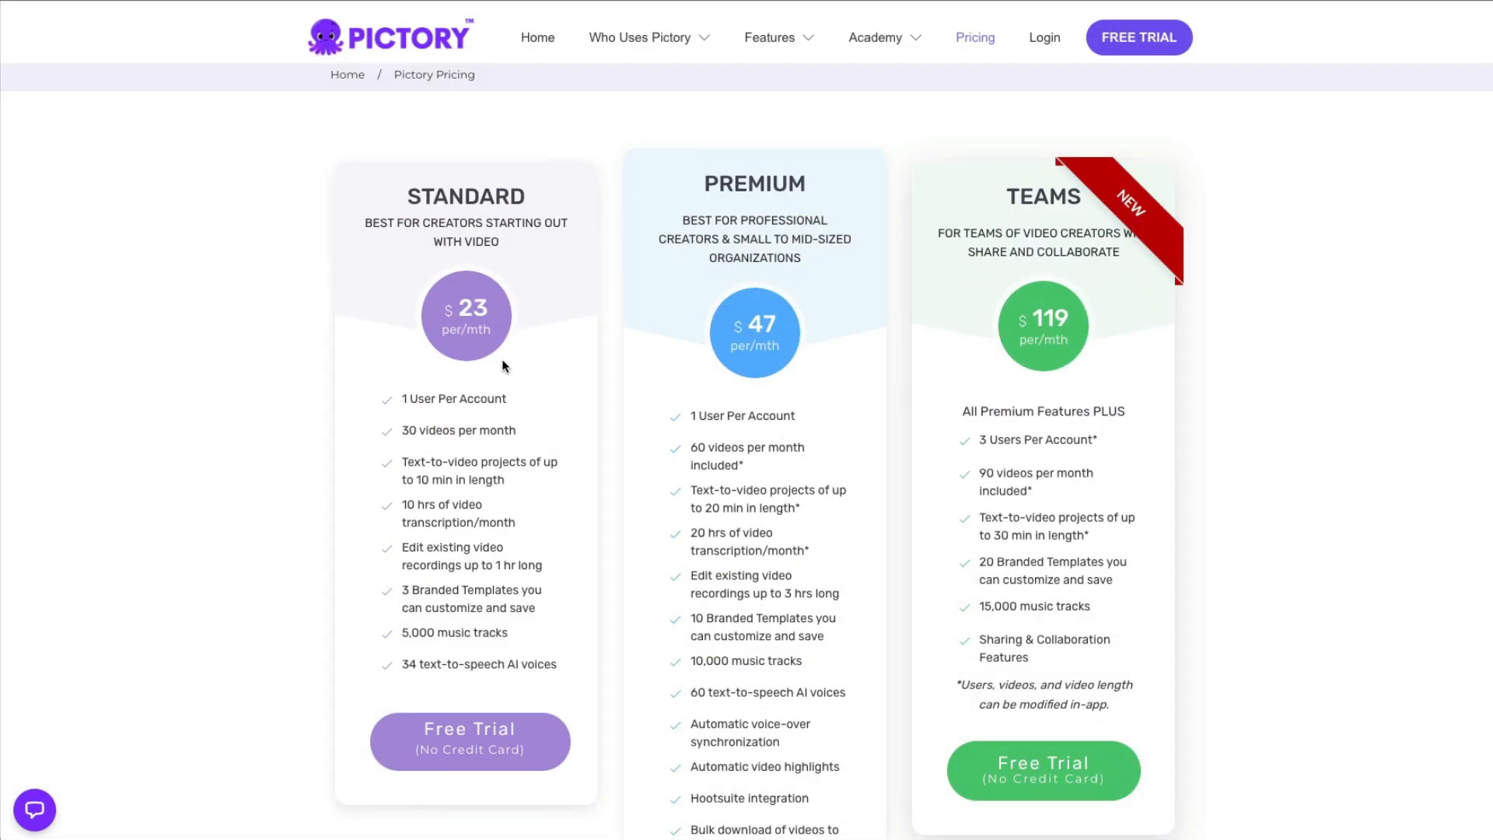
{"action": "scroll", "coordinate": [765, 140], "scroll_direction": "up", "scroll_amount": 3}
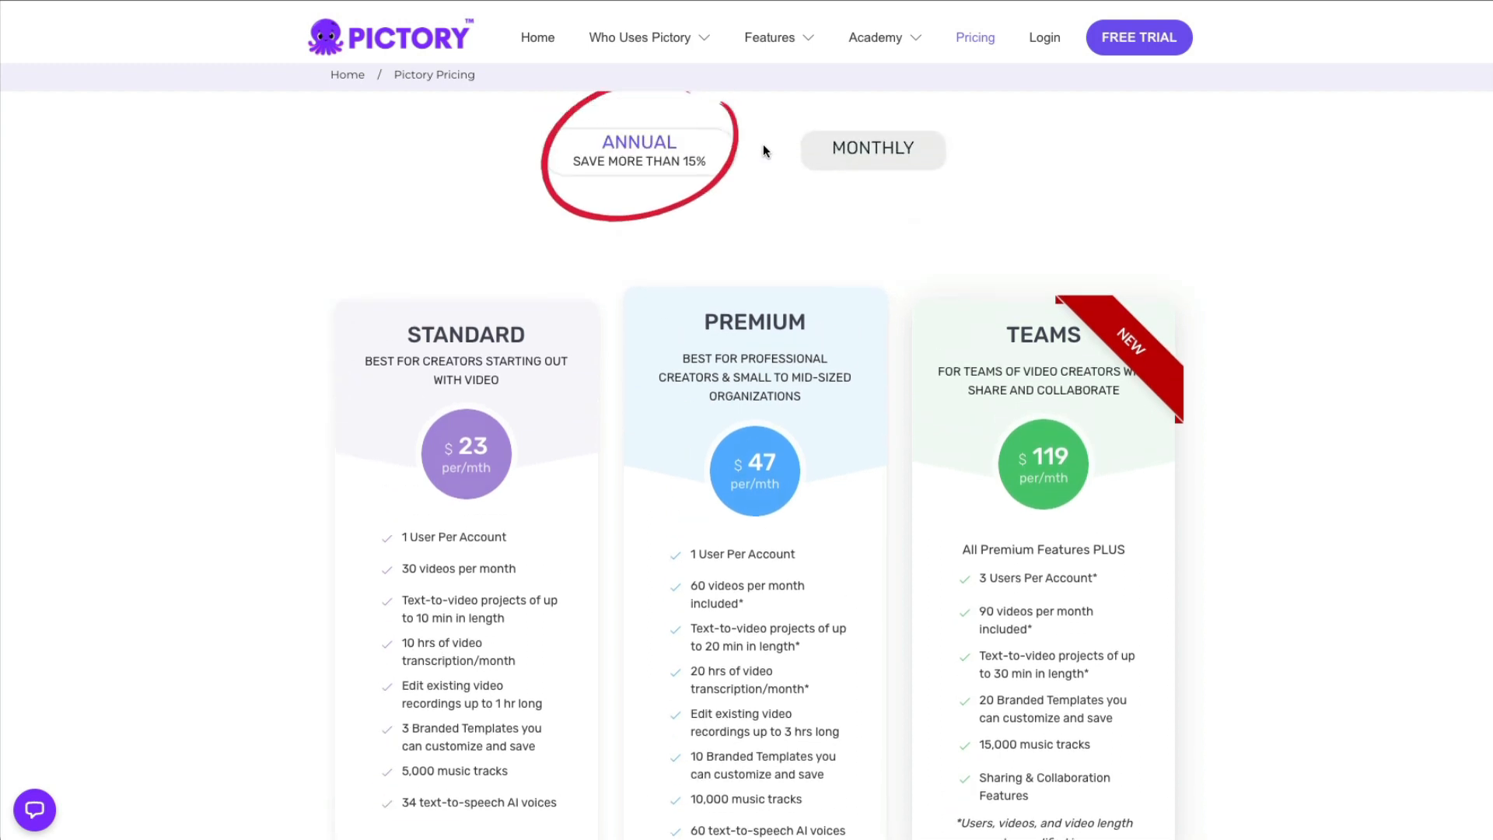
{"action": "left_click", "coordinate": [642, 267]}
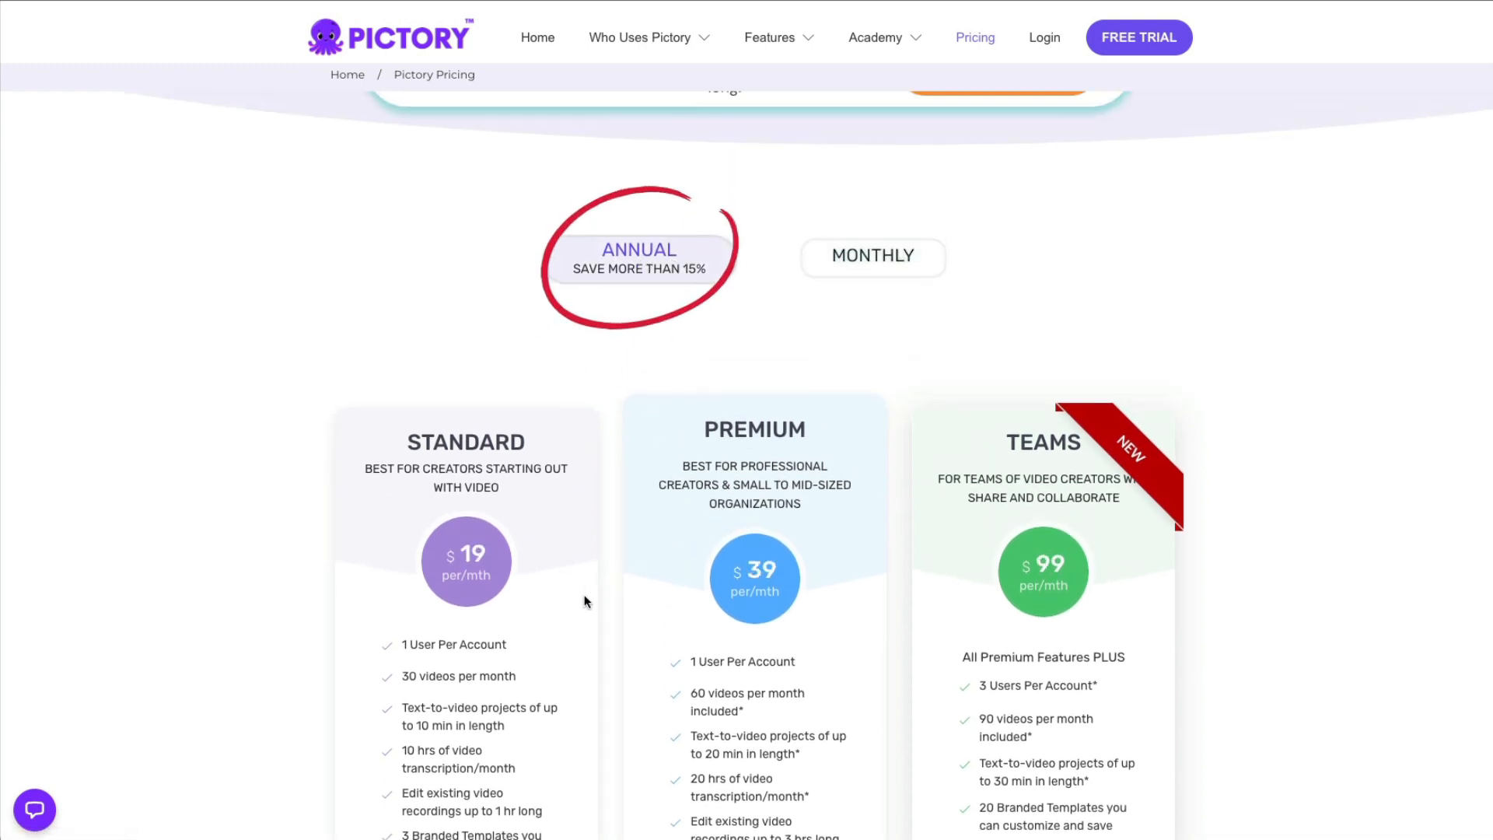
{"action": "scroll", "coordinate": [587, 603], "scroll_direction": "down", "scroll_amount": 1}
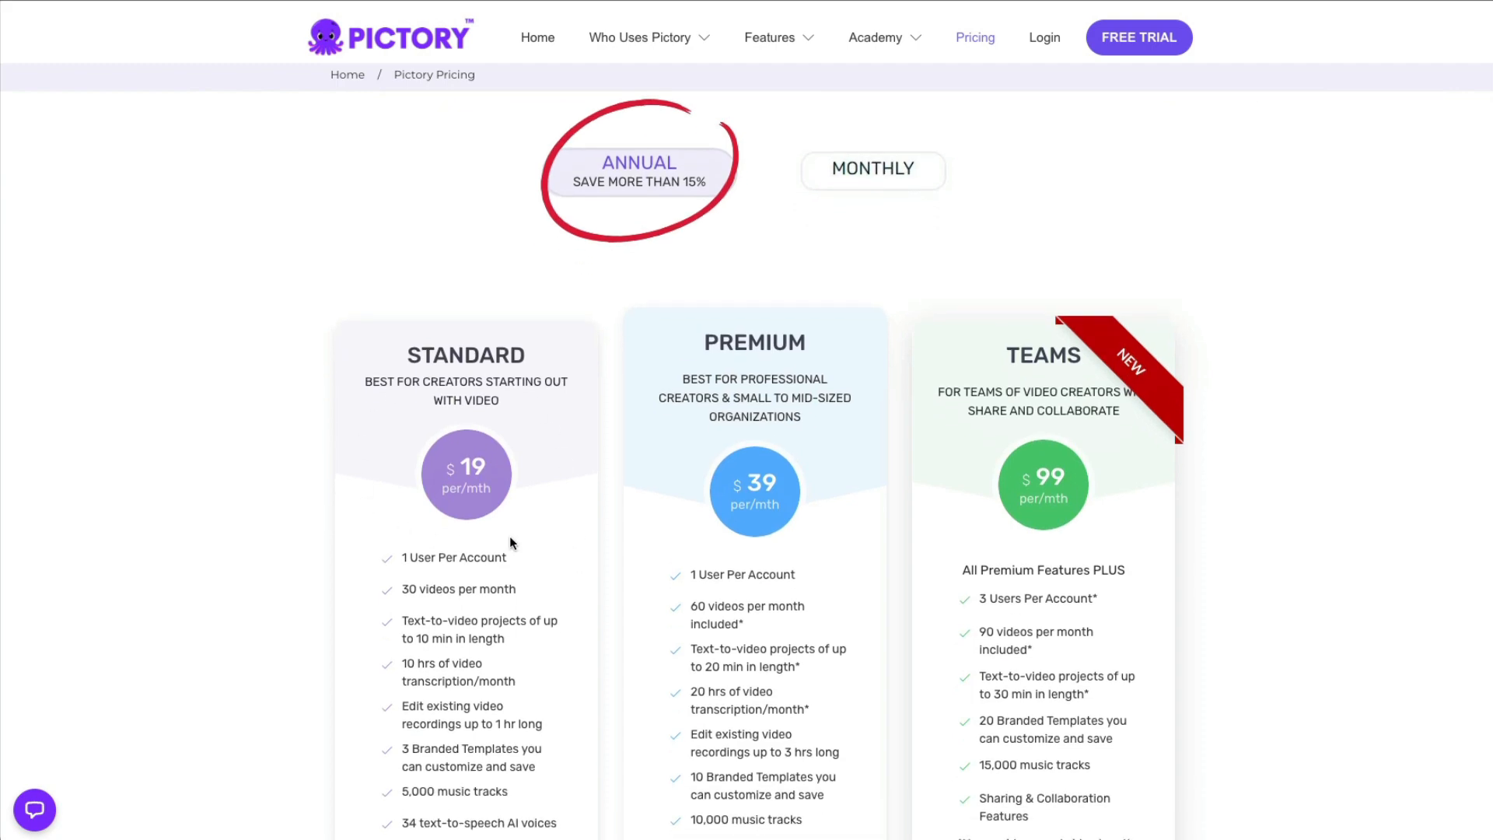